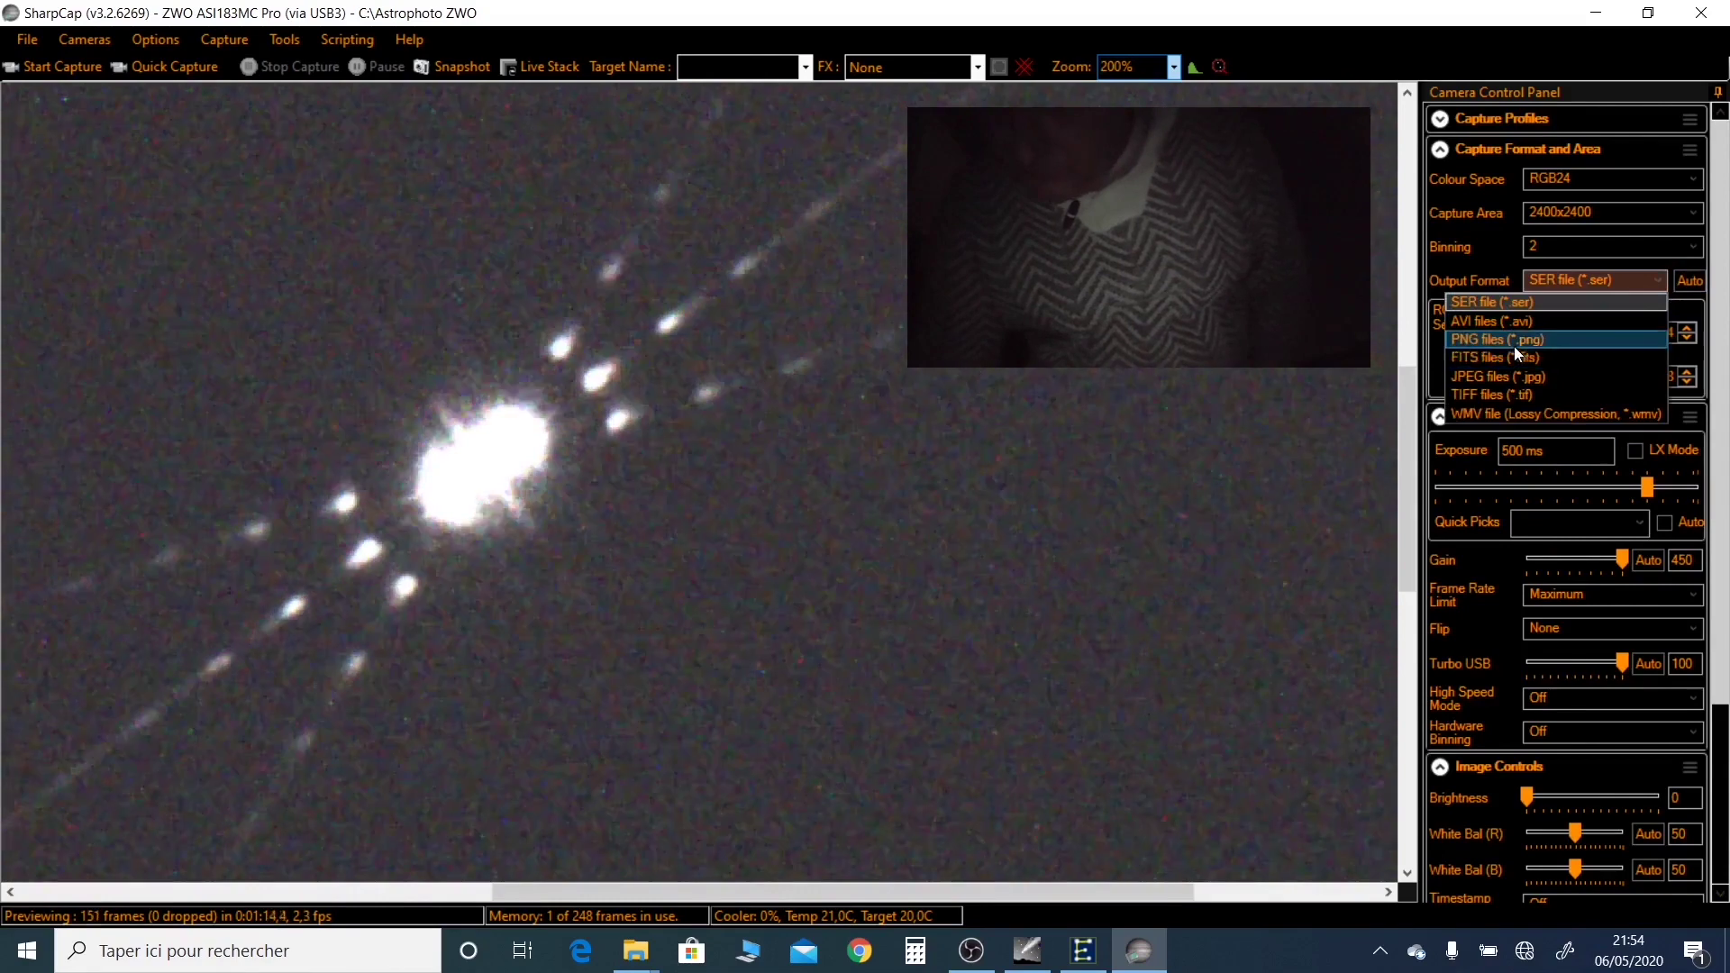
Set the output format to TIFF files (*.tif) and capture a snapshot of the star
{"action": "left_click", "coordinate": [1529, 394]}
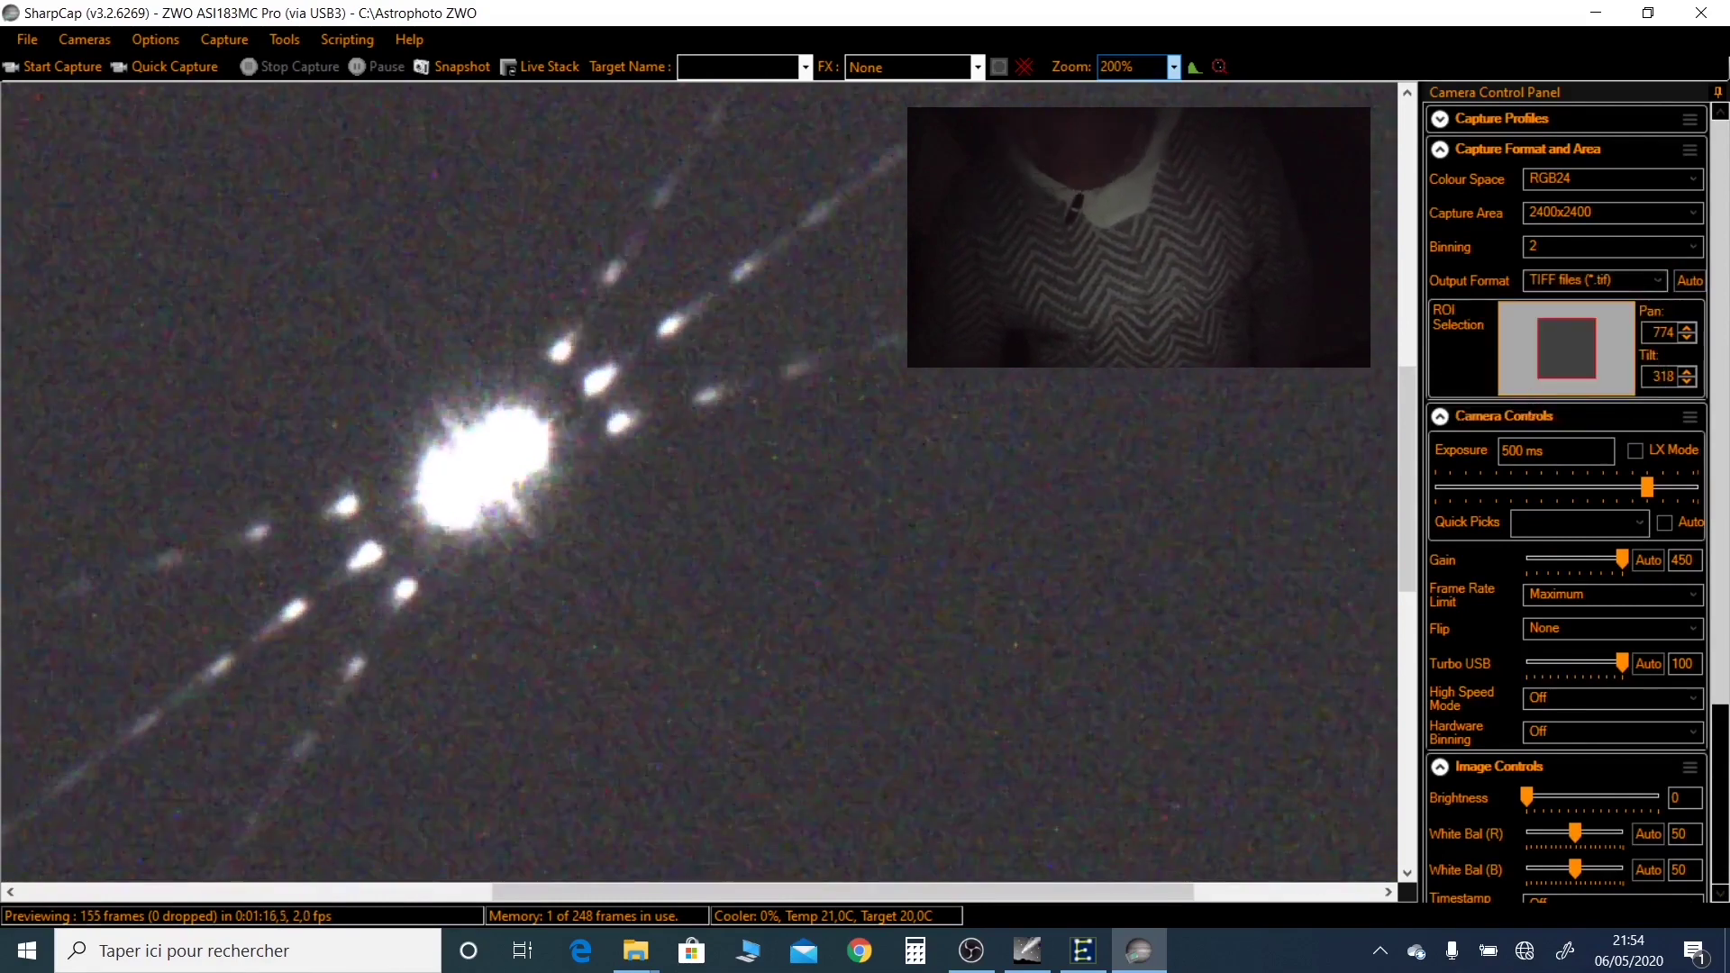
{"action": "left_click", "coordinate": [474, 68]}
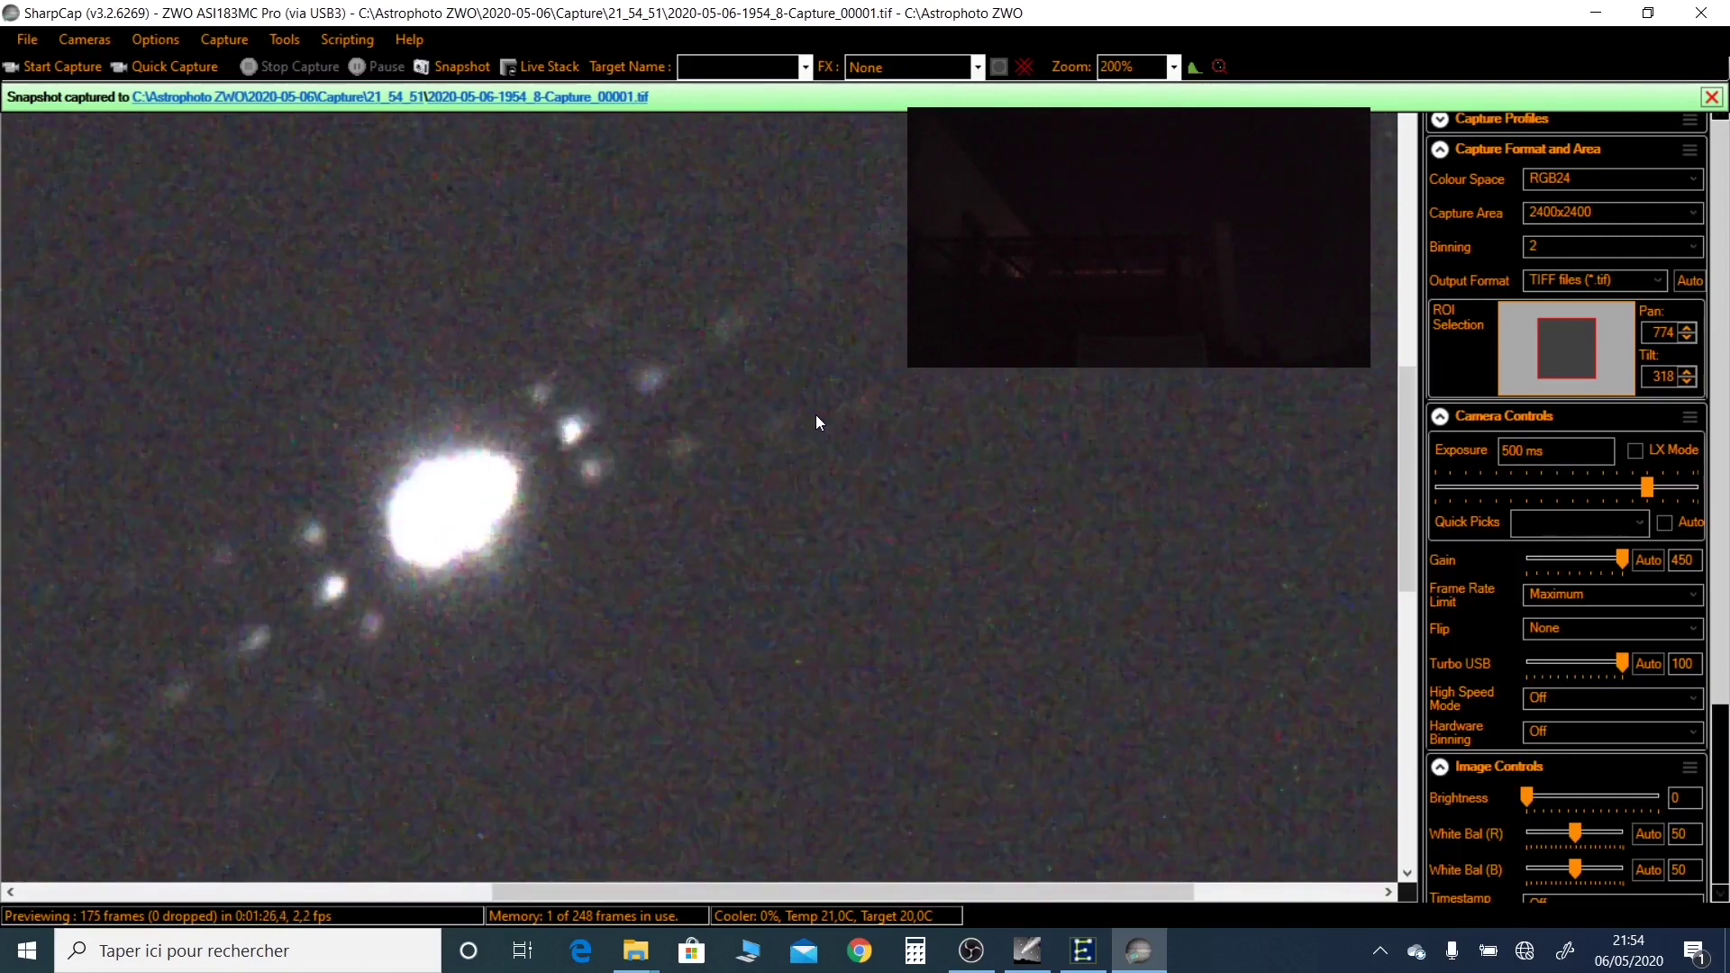
Switch to Cartes du Ciel and send the telescope to Venus with the Goto command
{"action": "left_click", "coordinate": [1027, 951]}
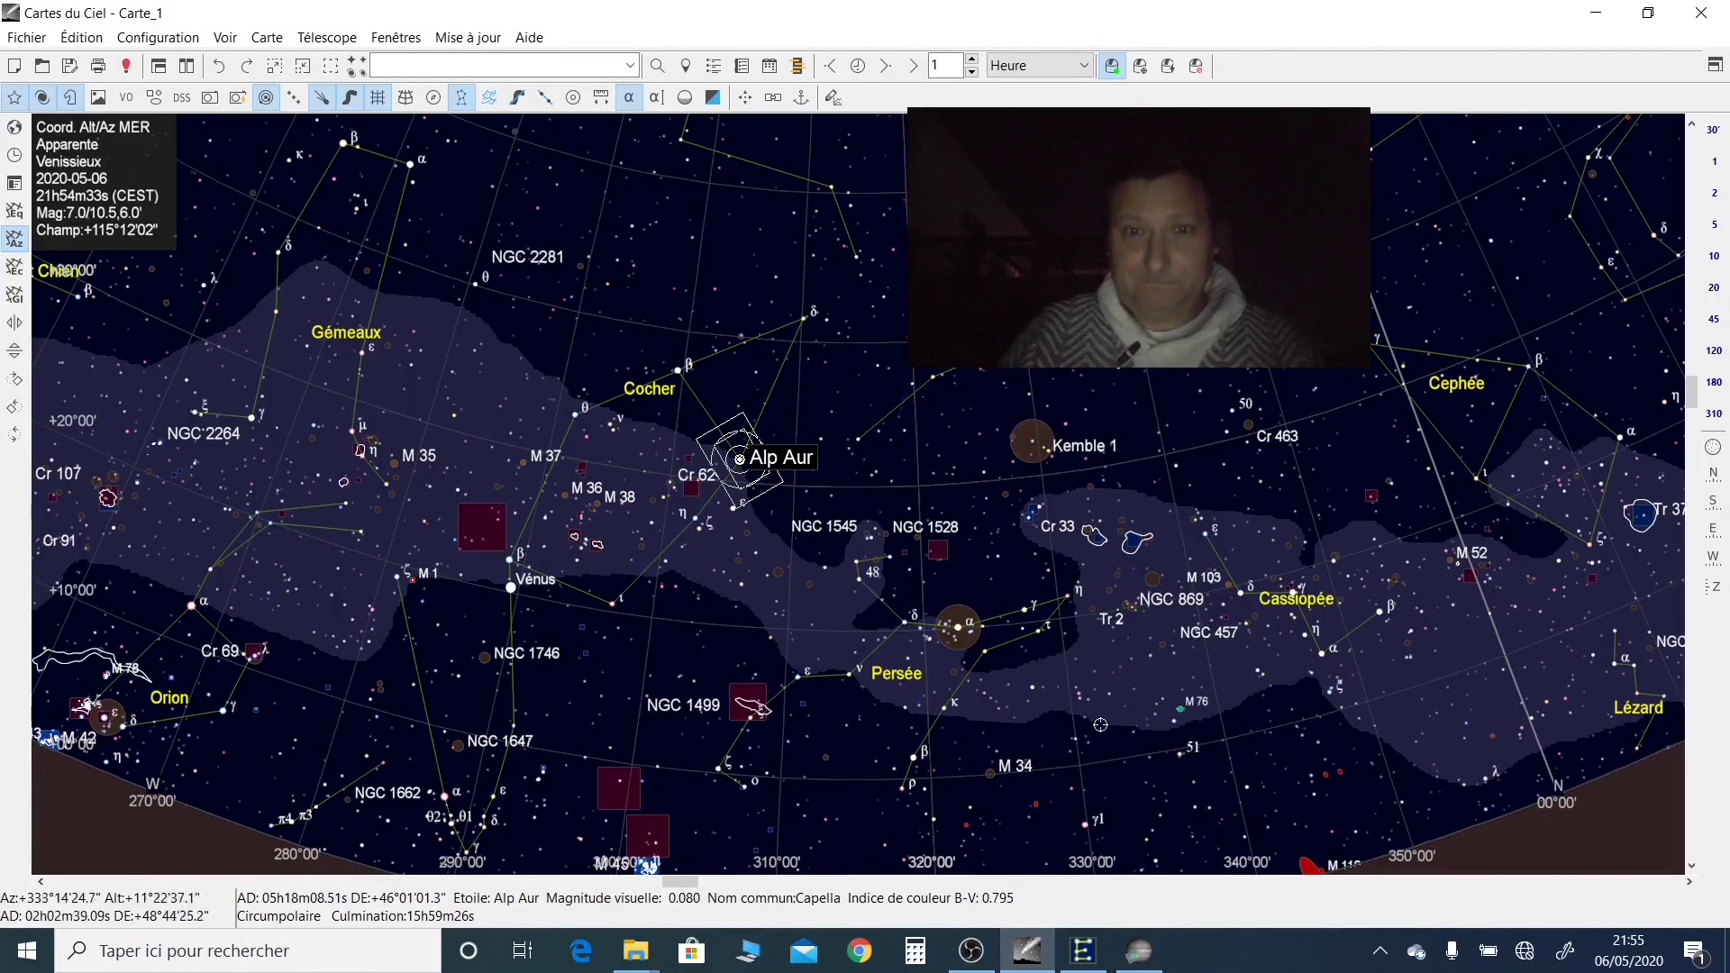
{"action": "left_click", "coordinate": [510, 584]}
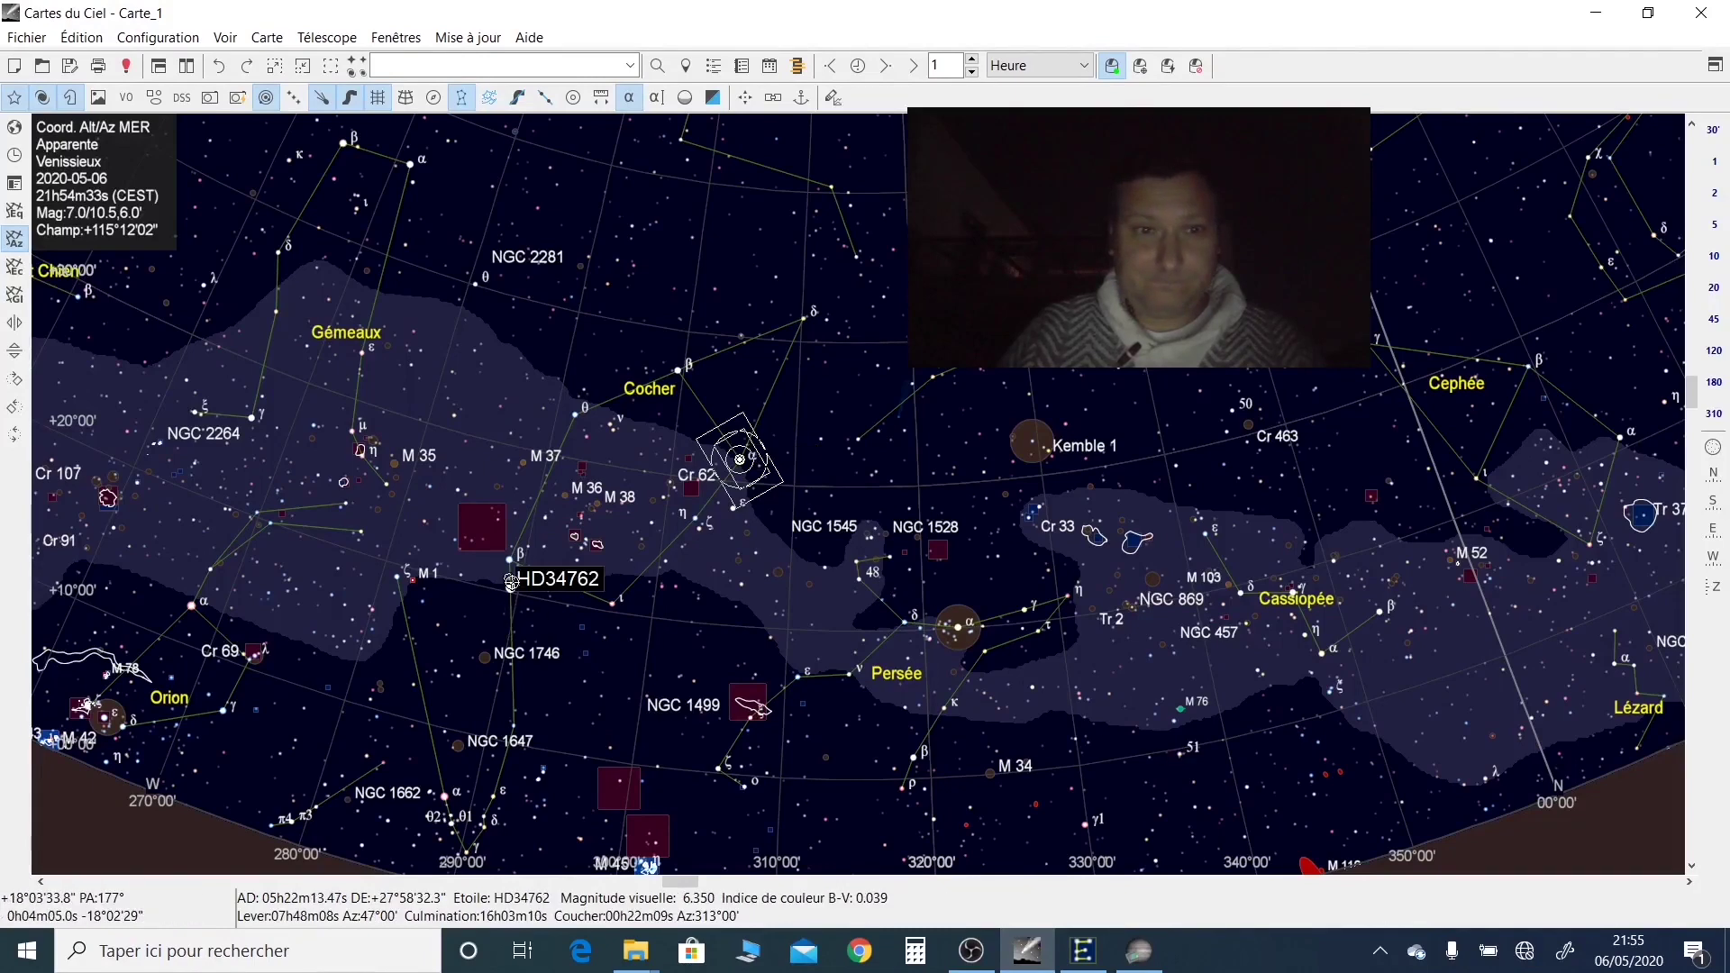
{"action": "right_click", "coordinate": [511, 587]}
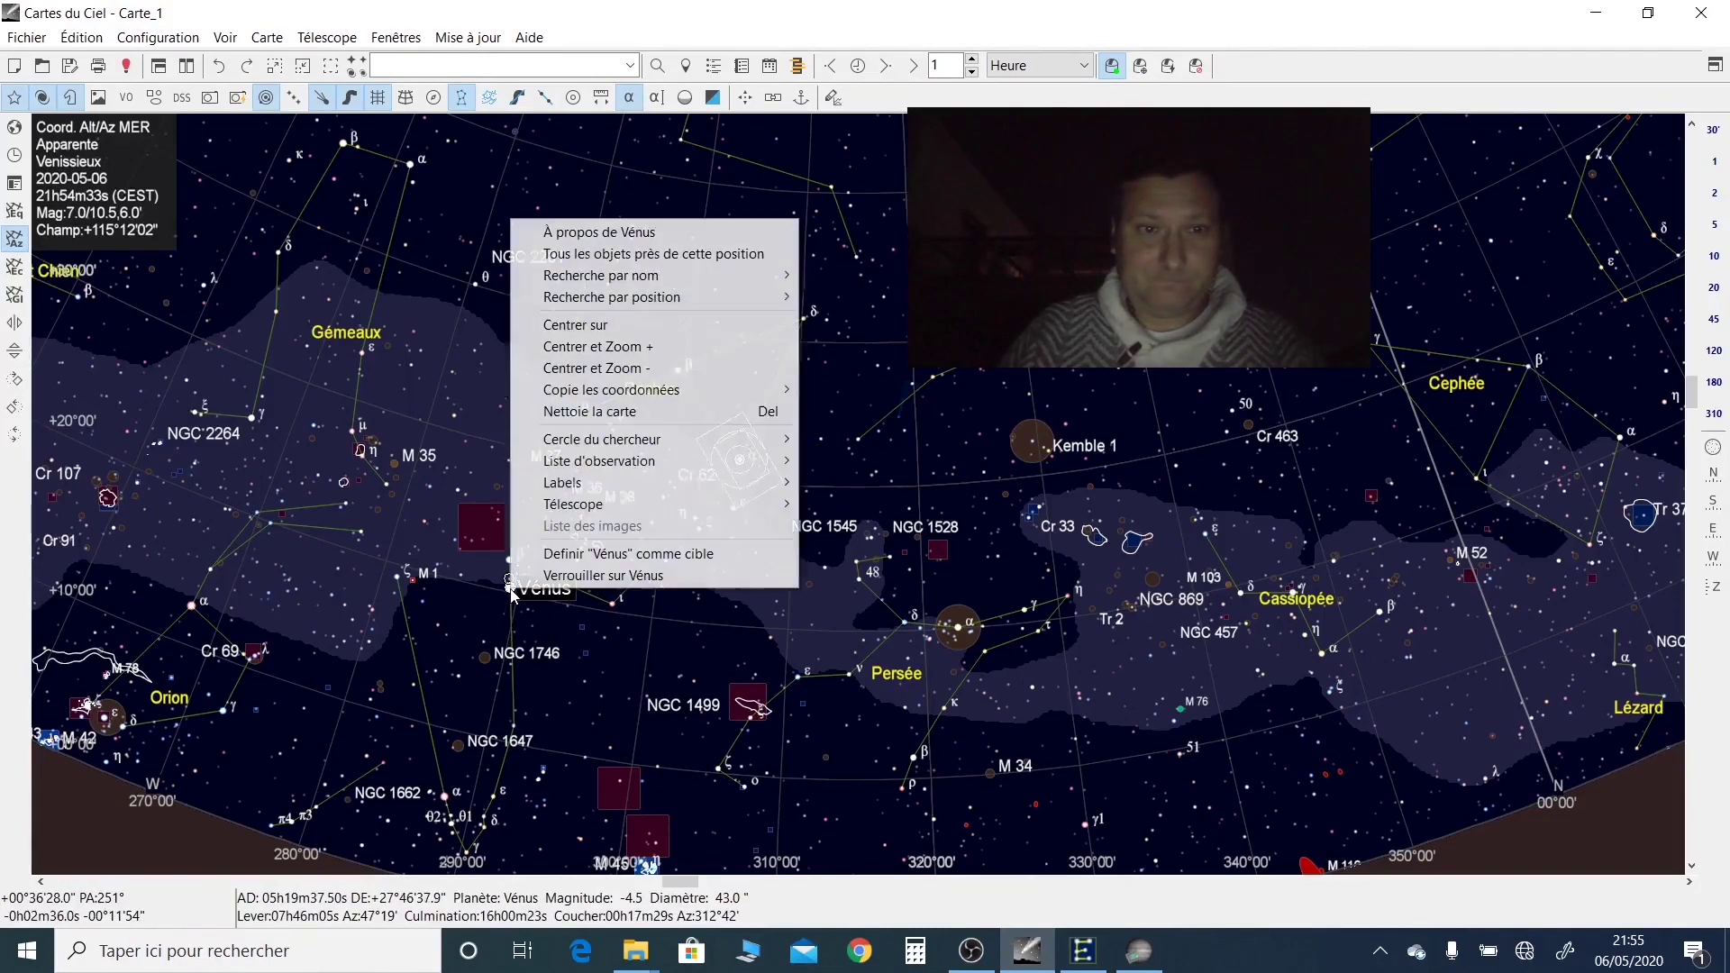
{"action": "mouse_move", "coordinate": [577, 511]}
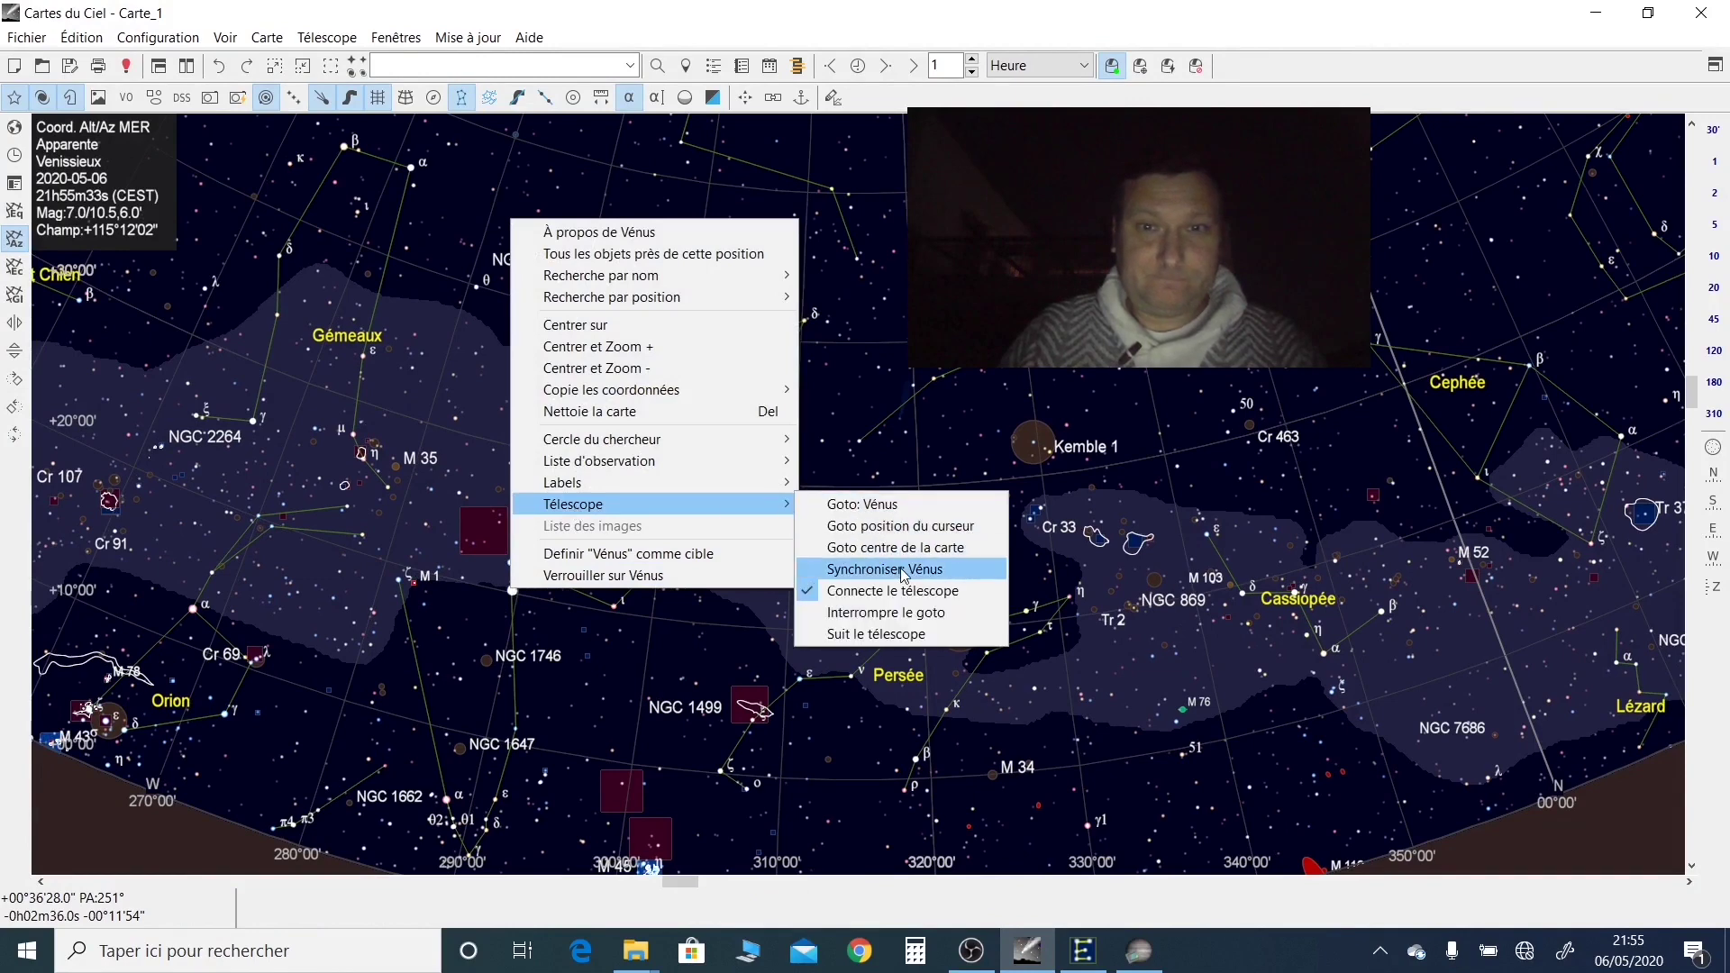
{"action": "left_click", "coordinate": [837, 504]}
Switch back to SharpCap, expand the capture area to 5496x3672 and set the preview zoom to Auto
{"action": "left_click", "coordinate": [1121, 963]}
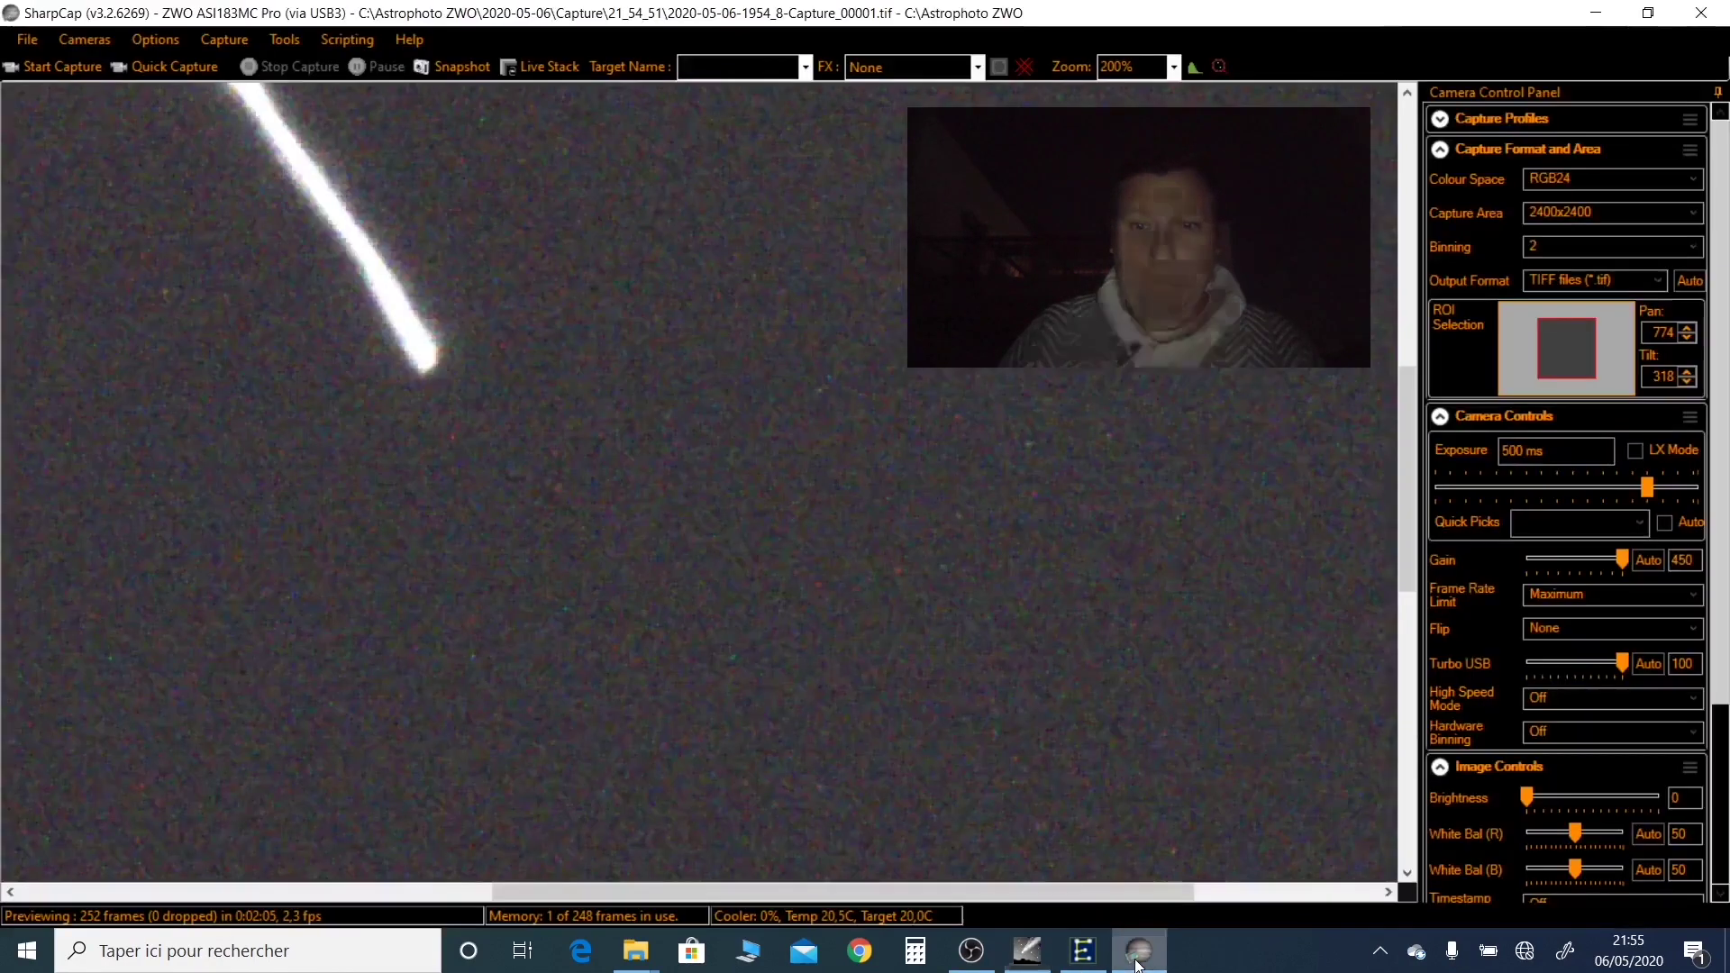
{"action": "left_click", "coordinate": [1618, 212]}
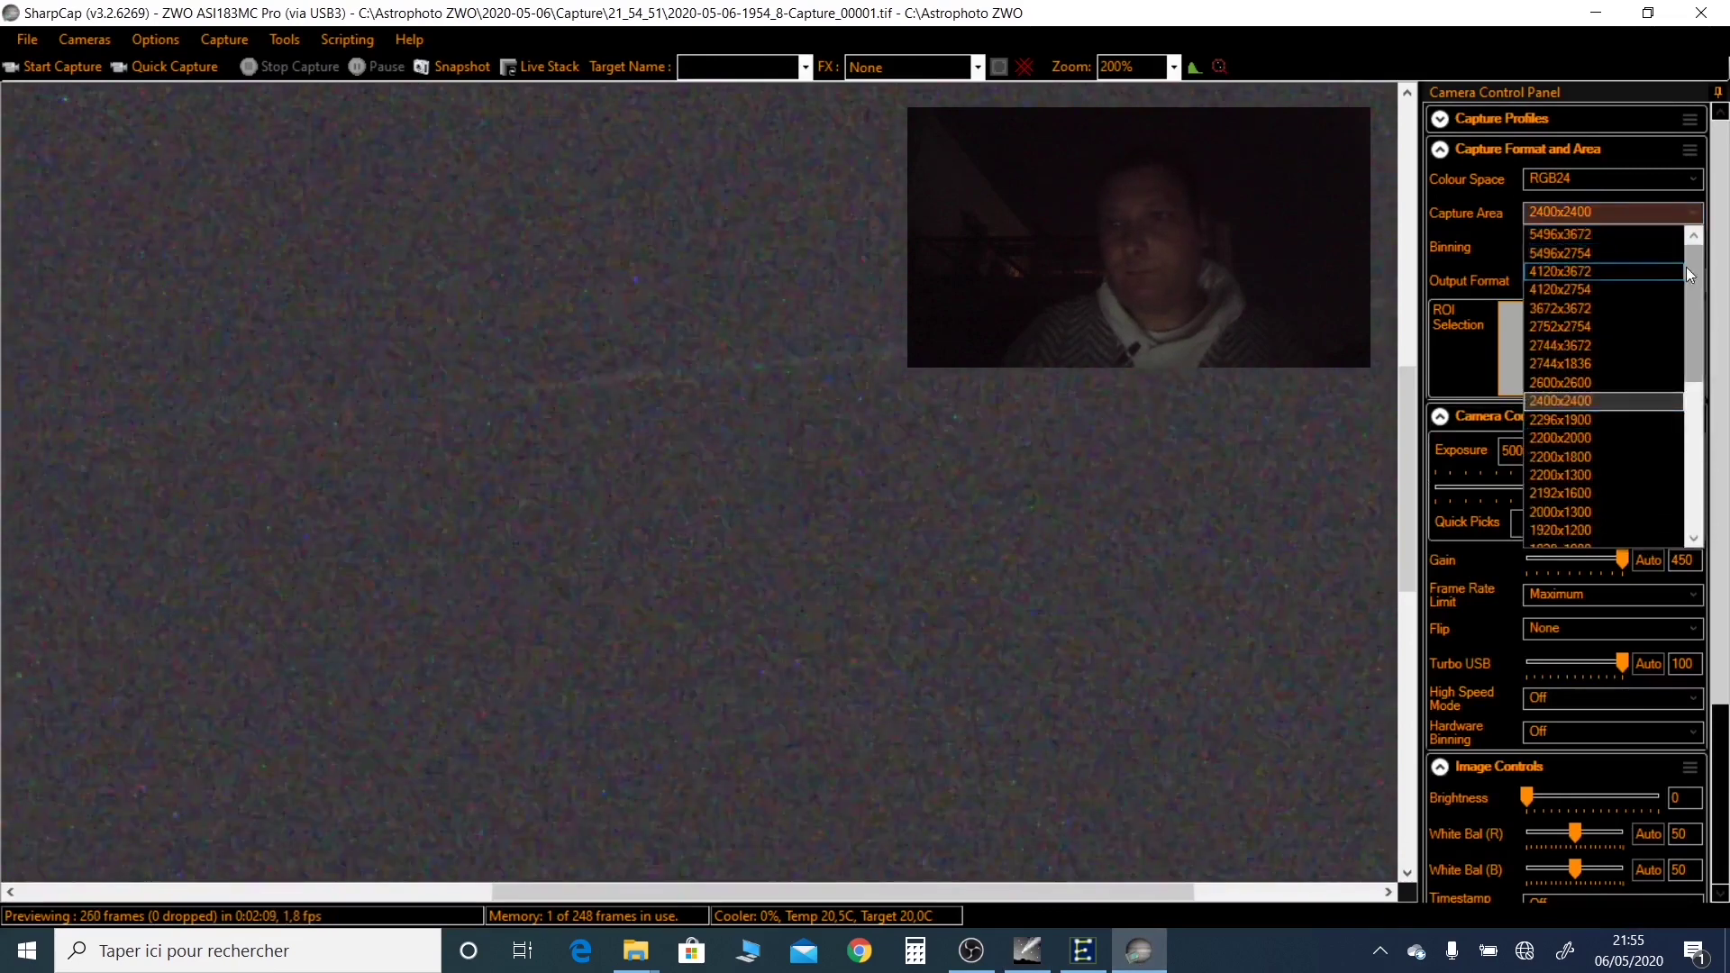
{"action": "left_click", "coordinate": [1604, 234]}
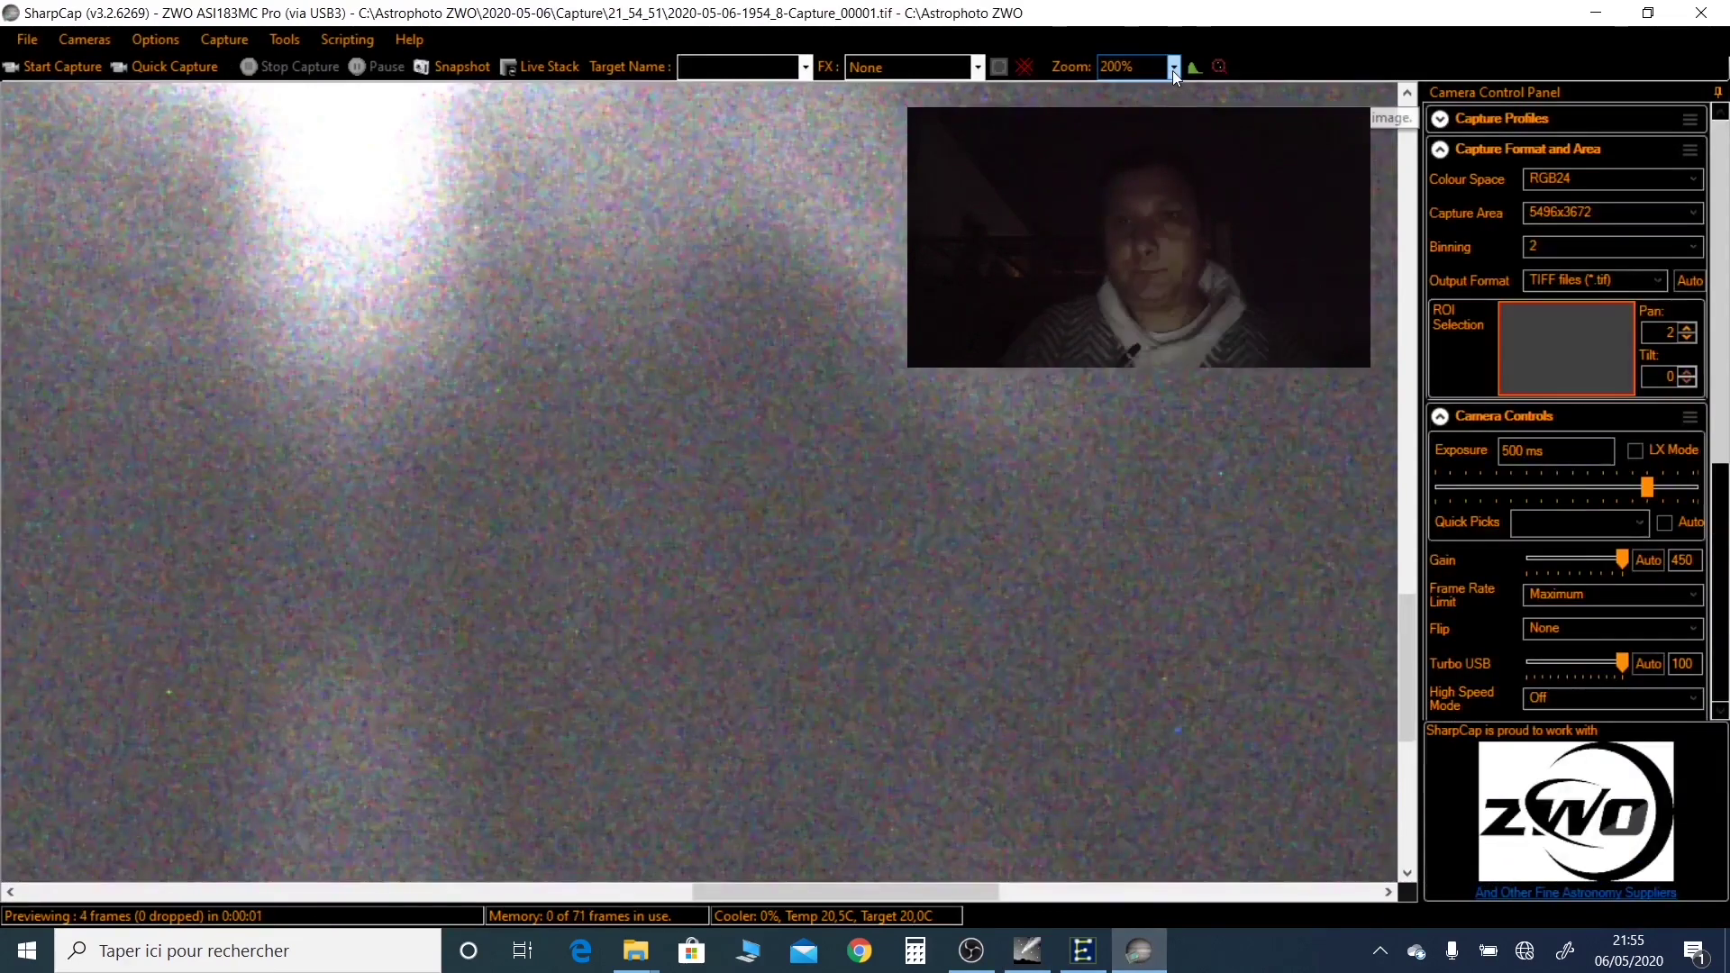
{"action": "left_click", "coordinate": [1171, 68]}
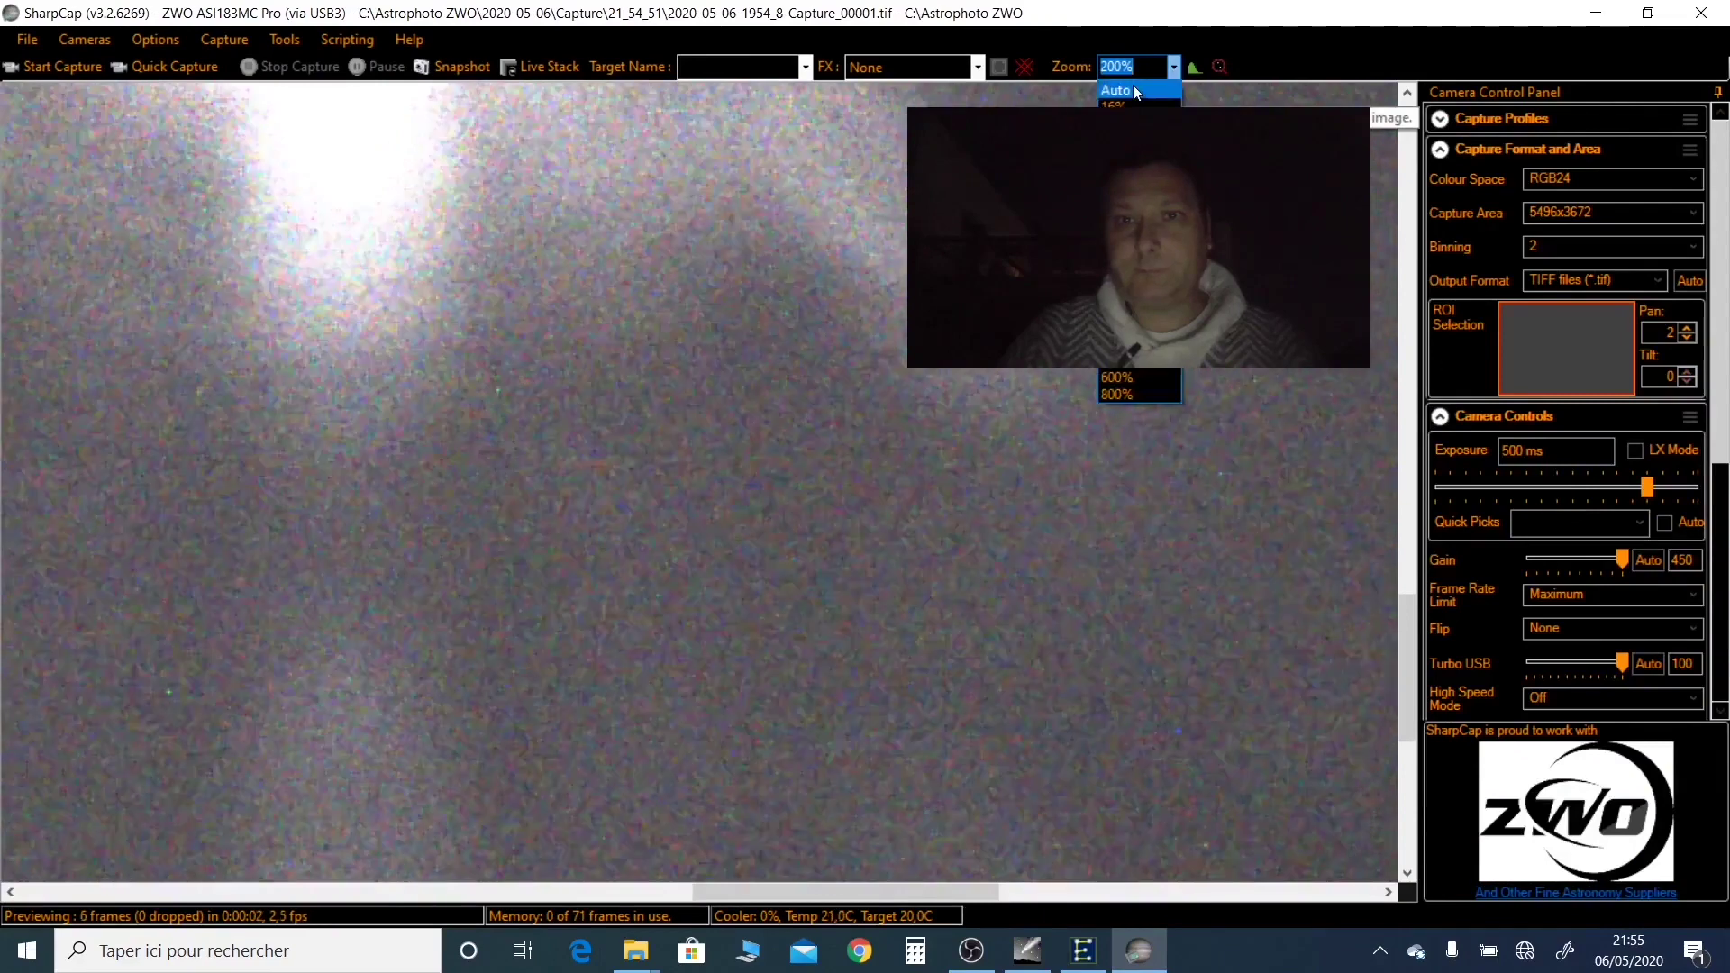
{"action": "left_click", "coordinate": [1126, 89]}
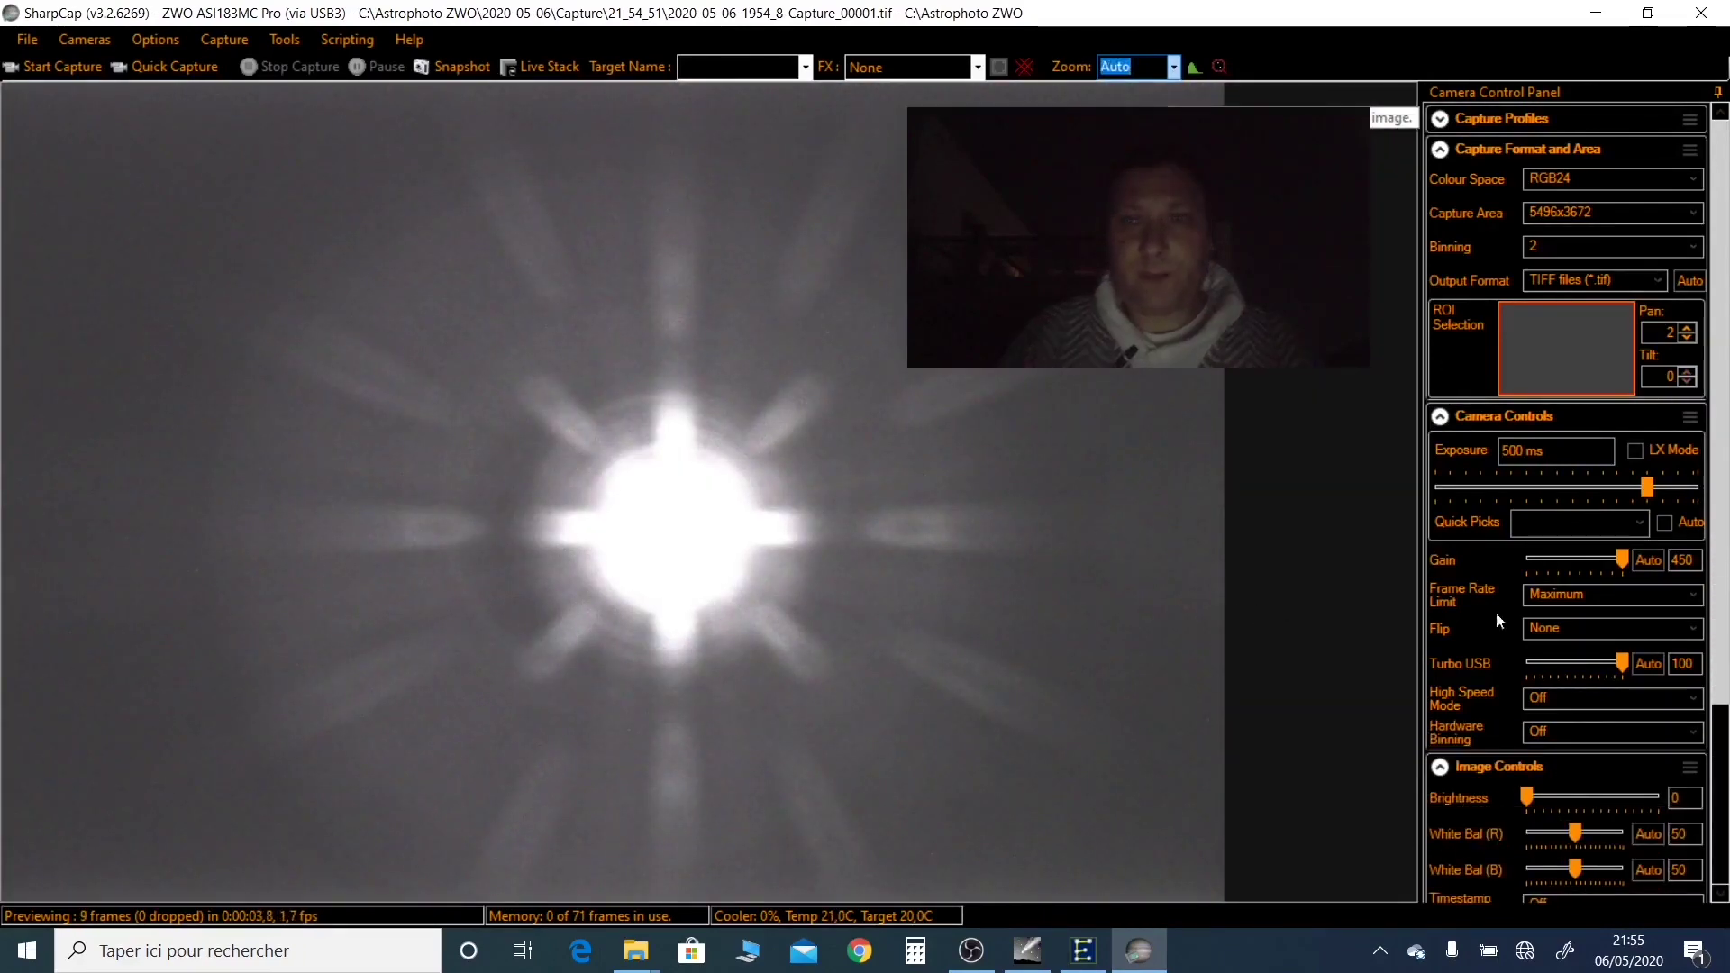
Reduce the exposure to 1.95 ms and the gain to 300 to darken the overexposed image of Venus
{"action": "left_click", "coordinate": [1517, 485]}
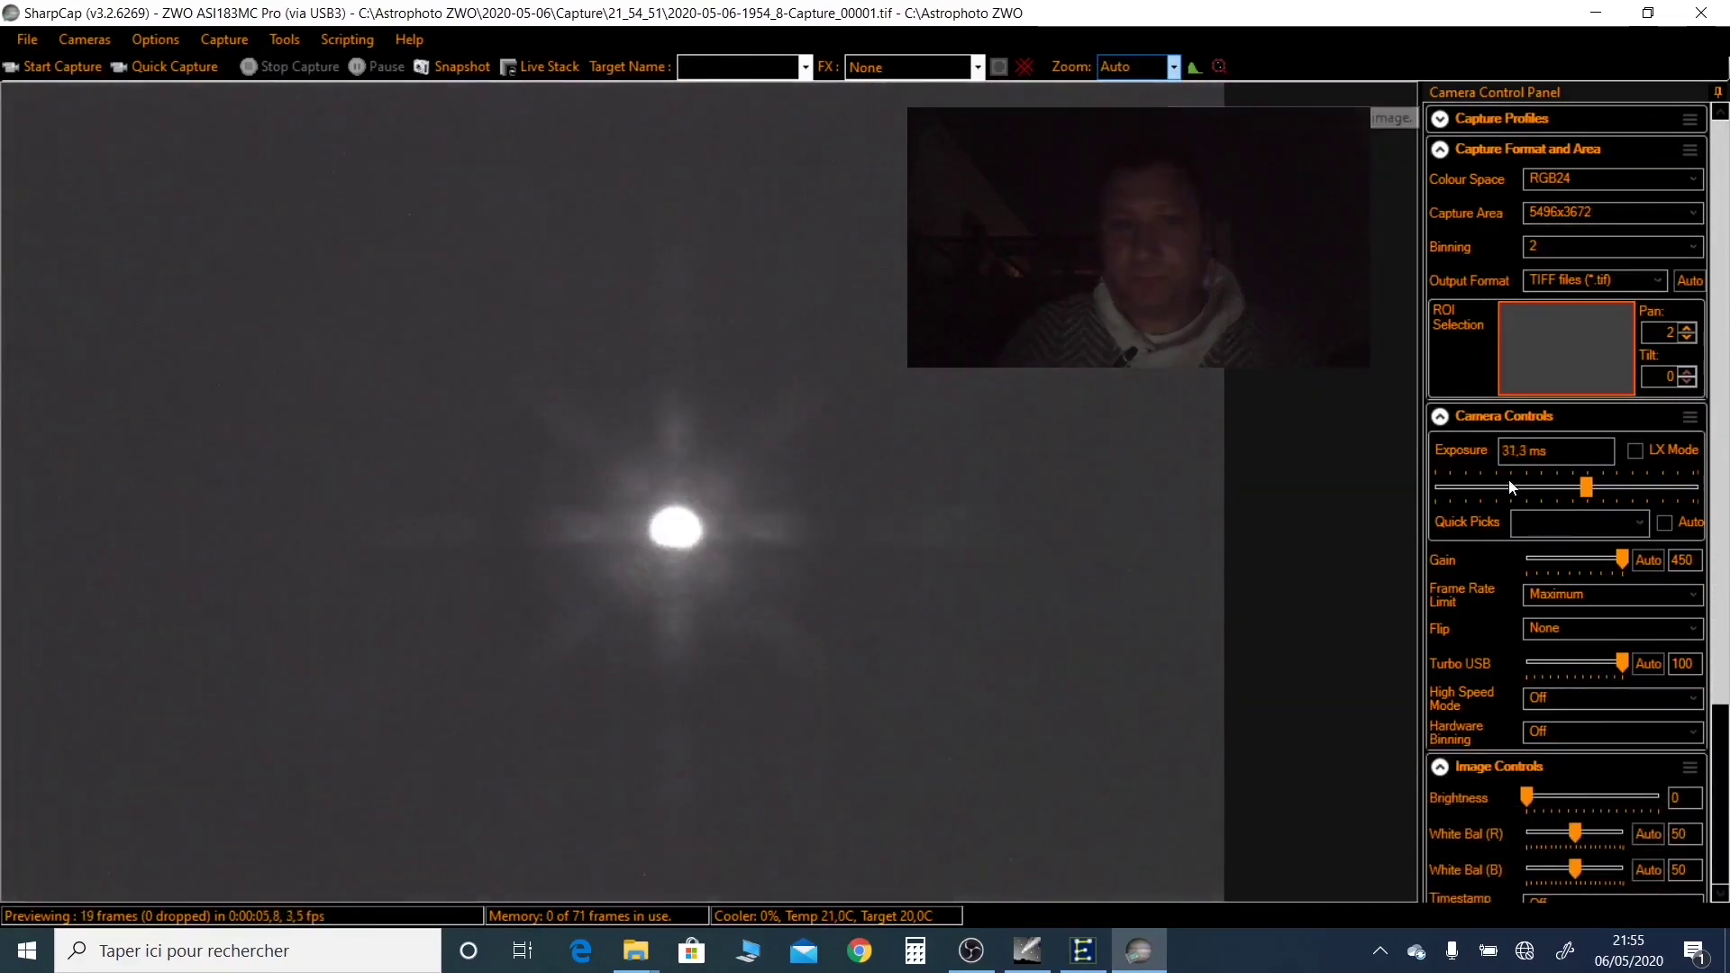
{"action": "left_click", "coordinate": [1489, 488]}
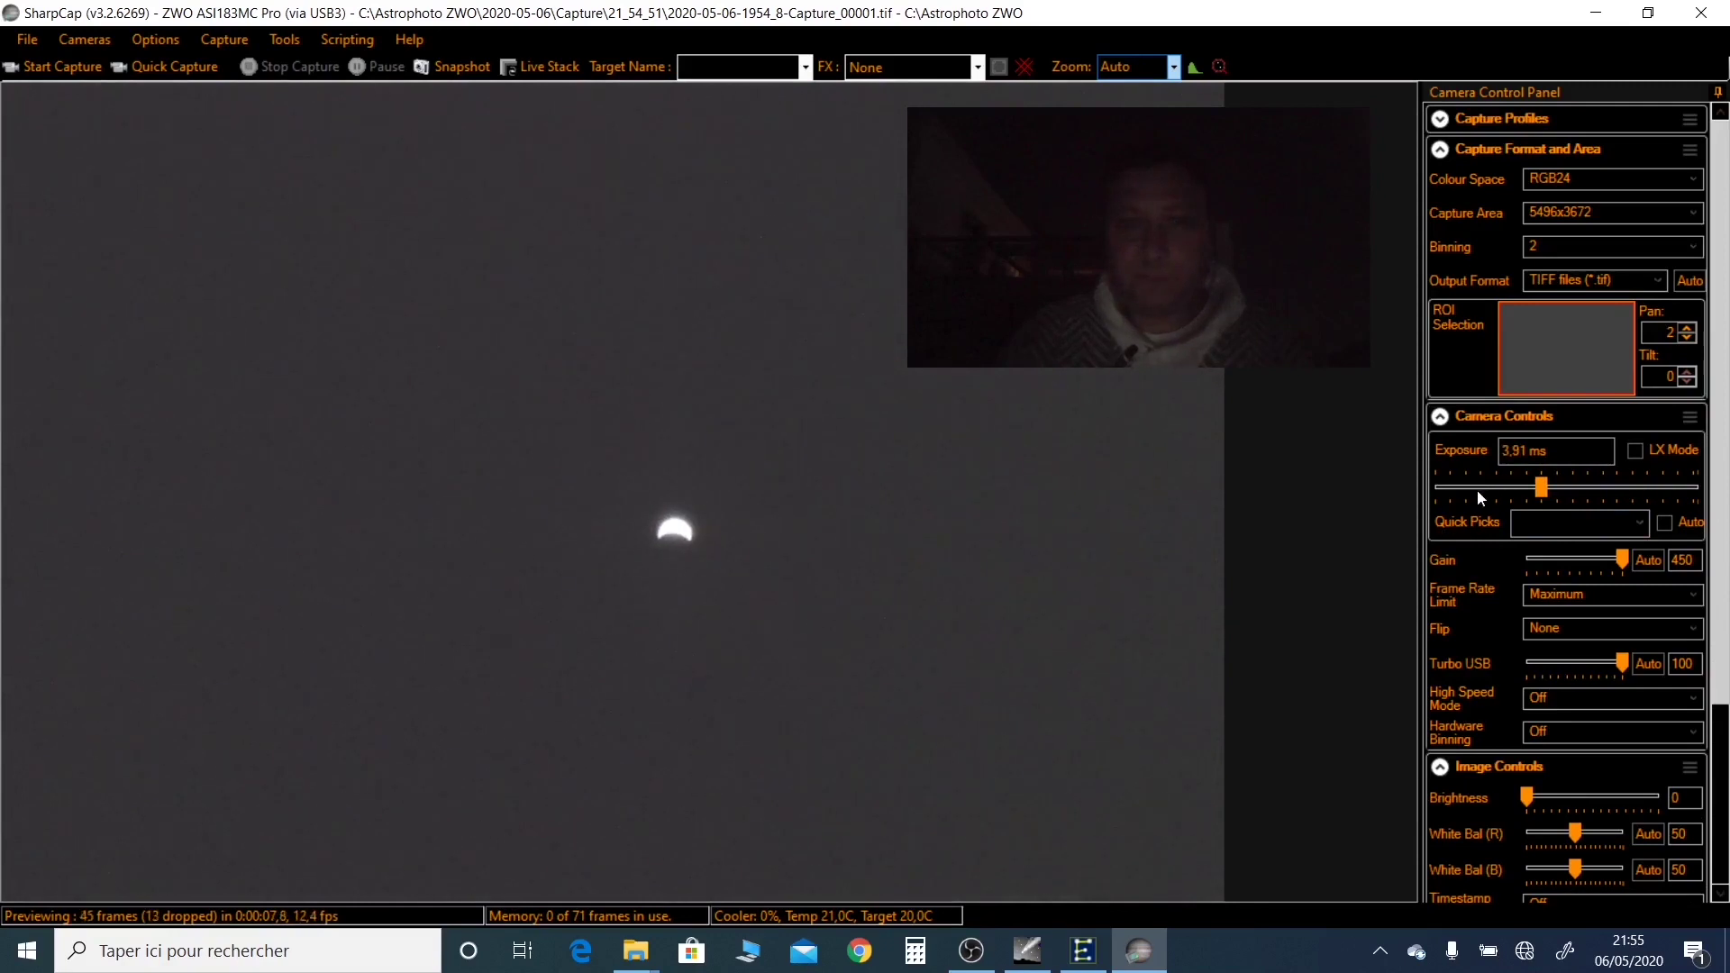
{"action": "left_click", "coordinate": [1581, 564]}
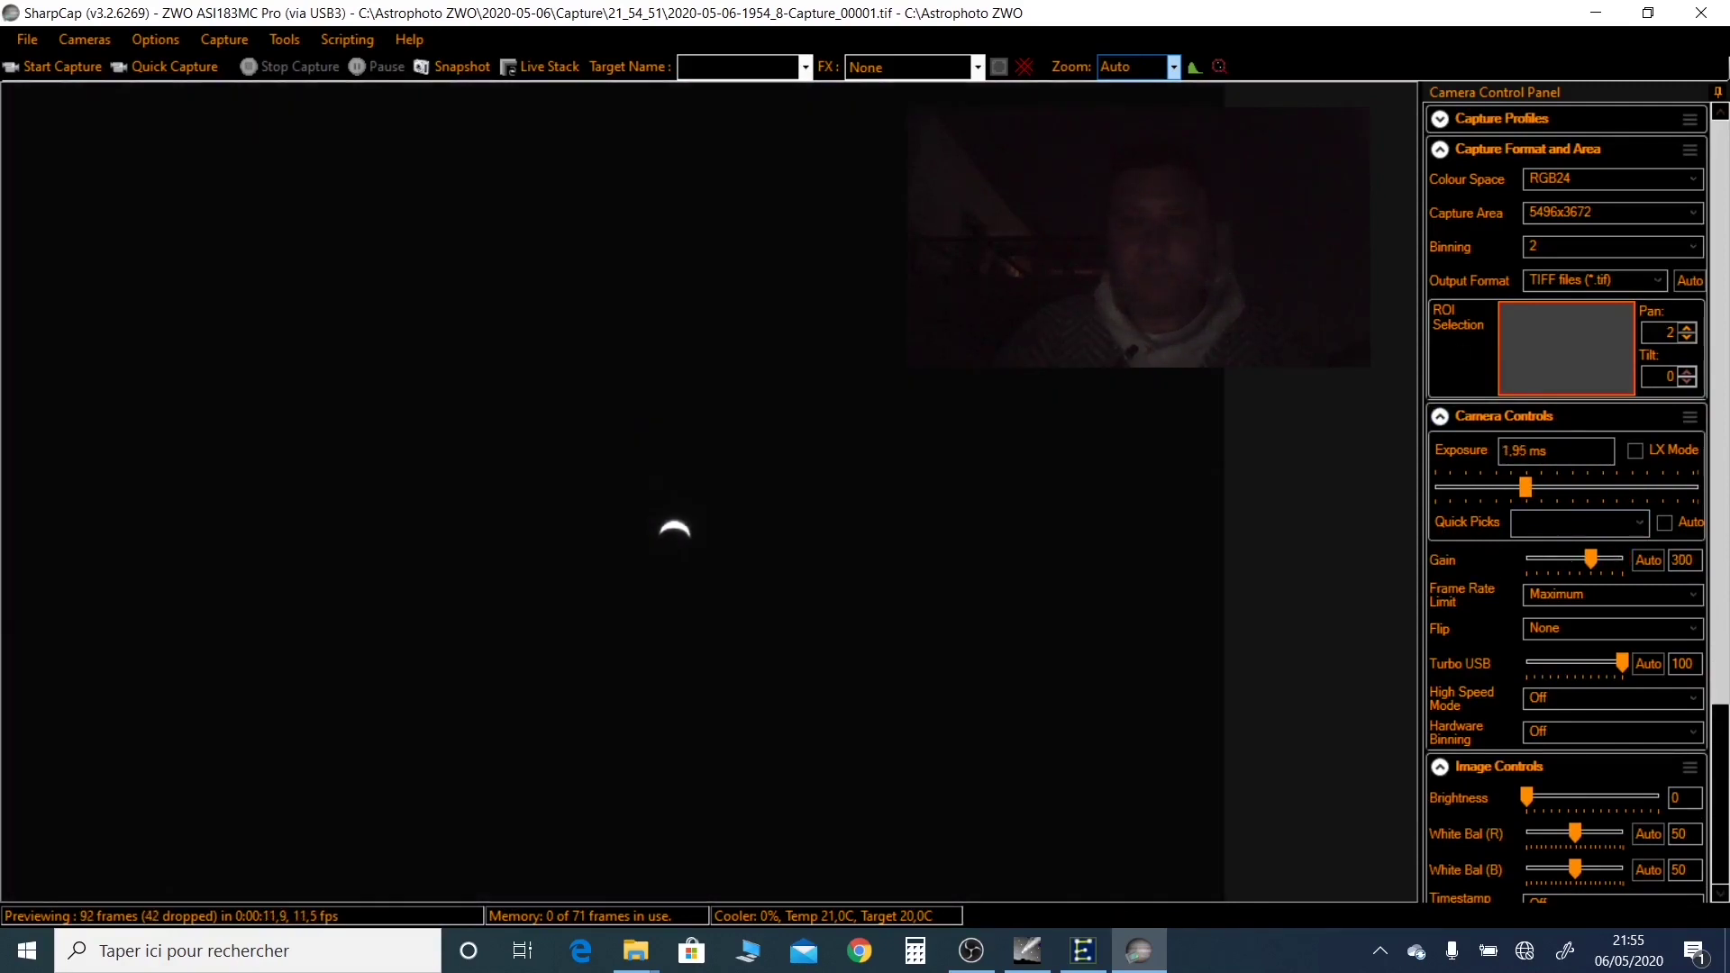
Cycle the reticle overlays until the diagonal crosshair lies over the preview
{"action": "left_click", "coordinate": [1025, 67]}
{"action": "left_click", "coordinate": [1025, 68]}
{"action": "left_click", "coordinate": [1026, 68]}
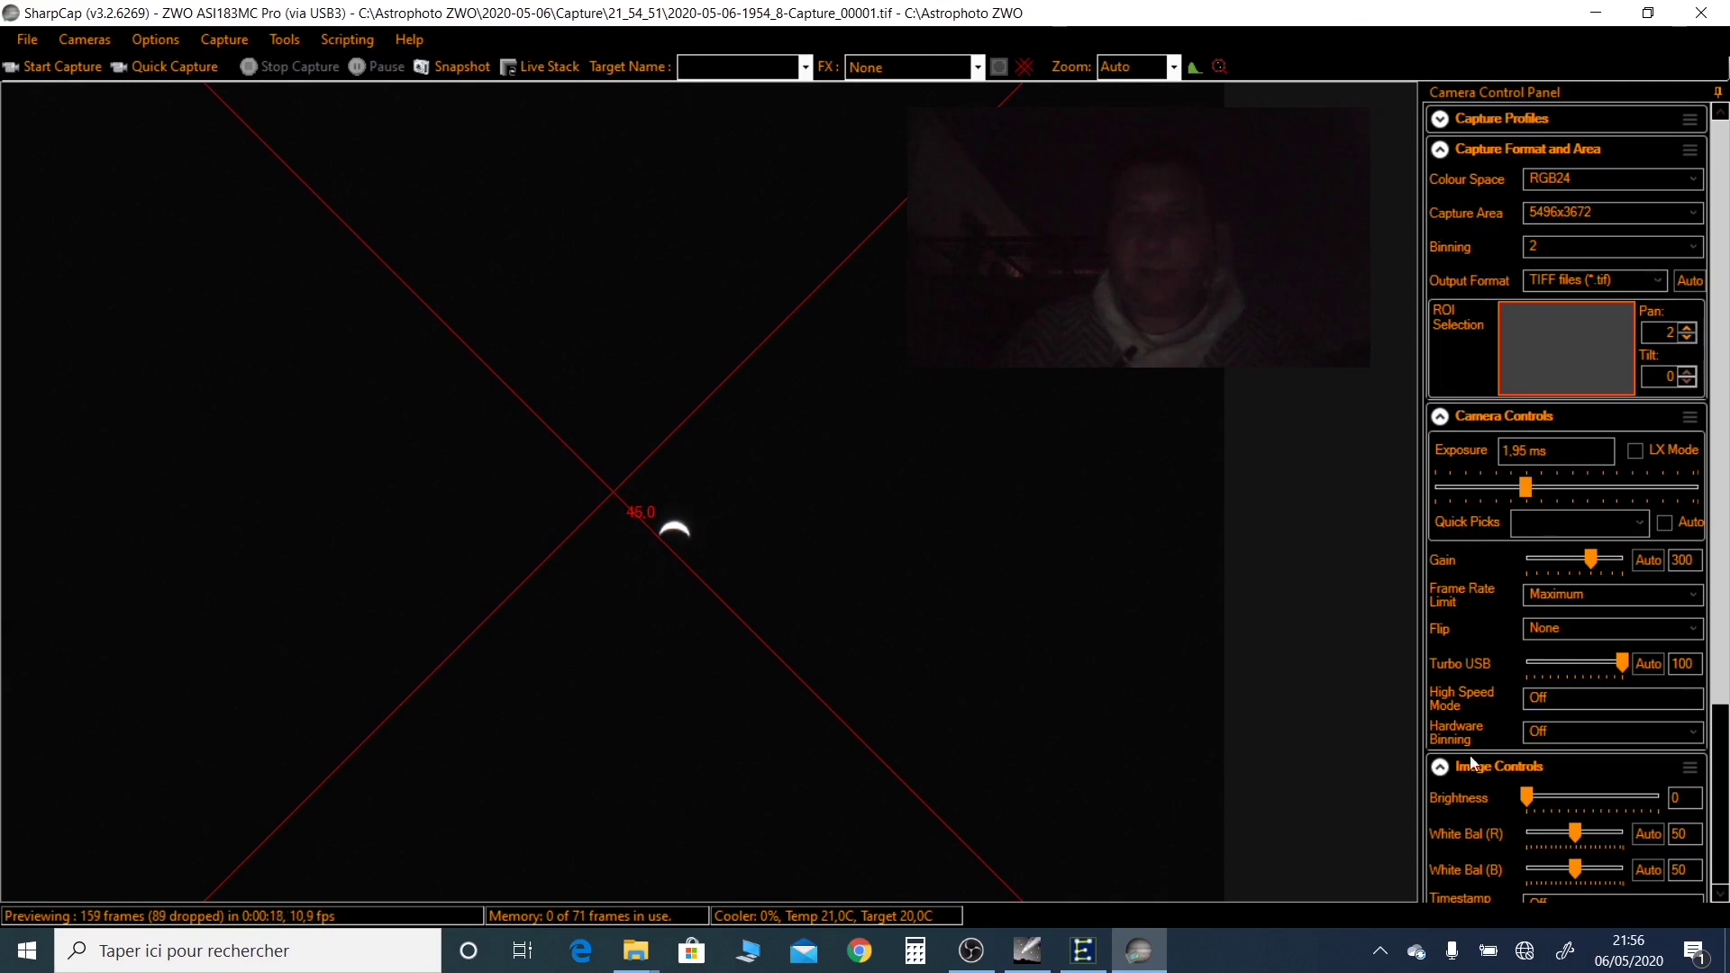
Switch to the mount control window and move Venus towards the crosshair centre, lowering the slew rate preset from 2 to 1
{"action": "left_click", "coordinate": [1084, 951]}
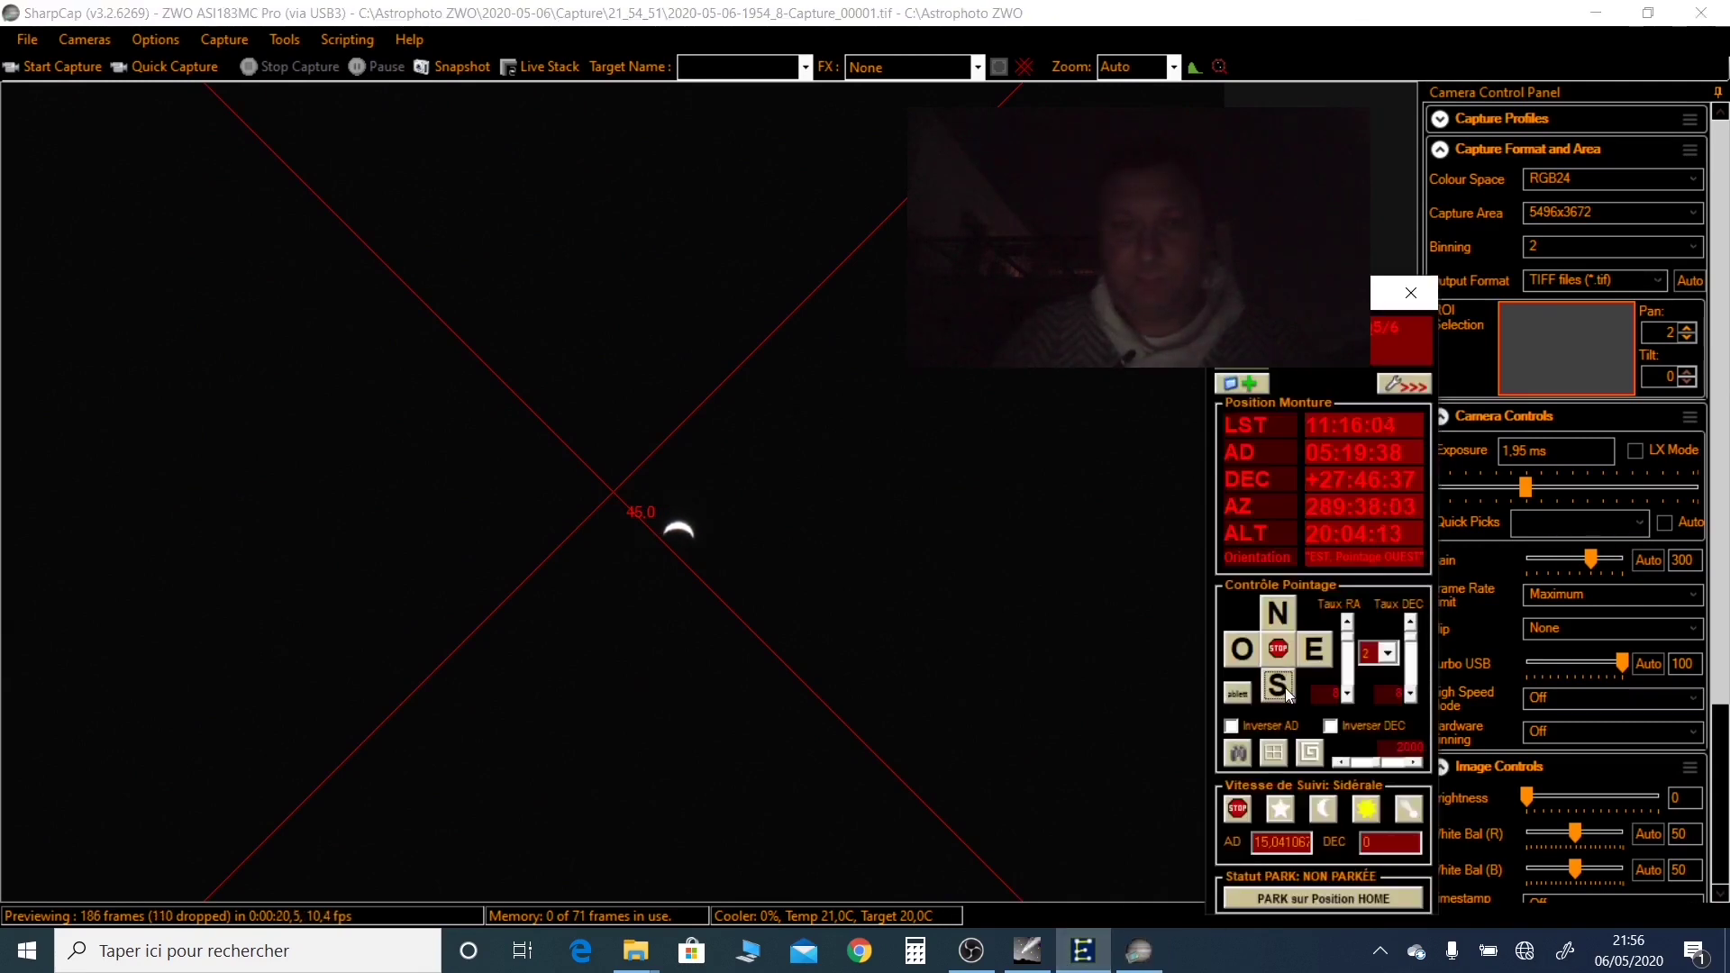
{"action": "left_click", "coordinate": [1258, 665]}
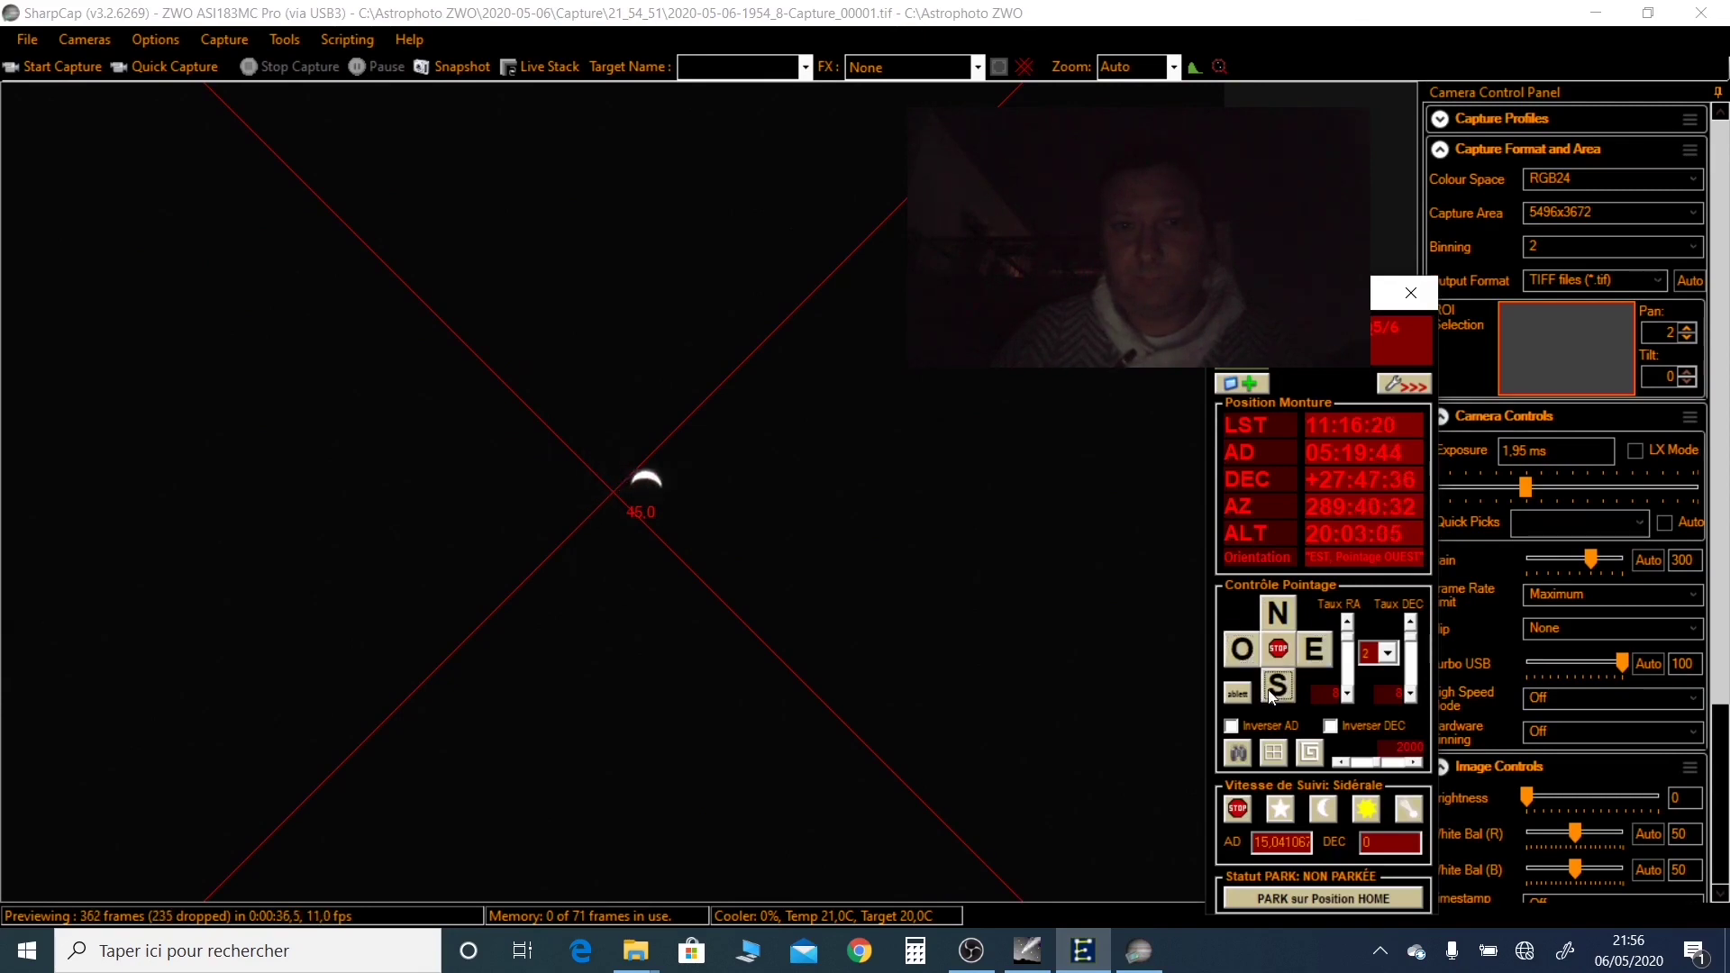
{"action": "left_click", "coordinate": [1378, 660]}
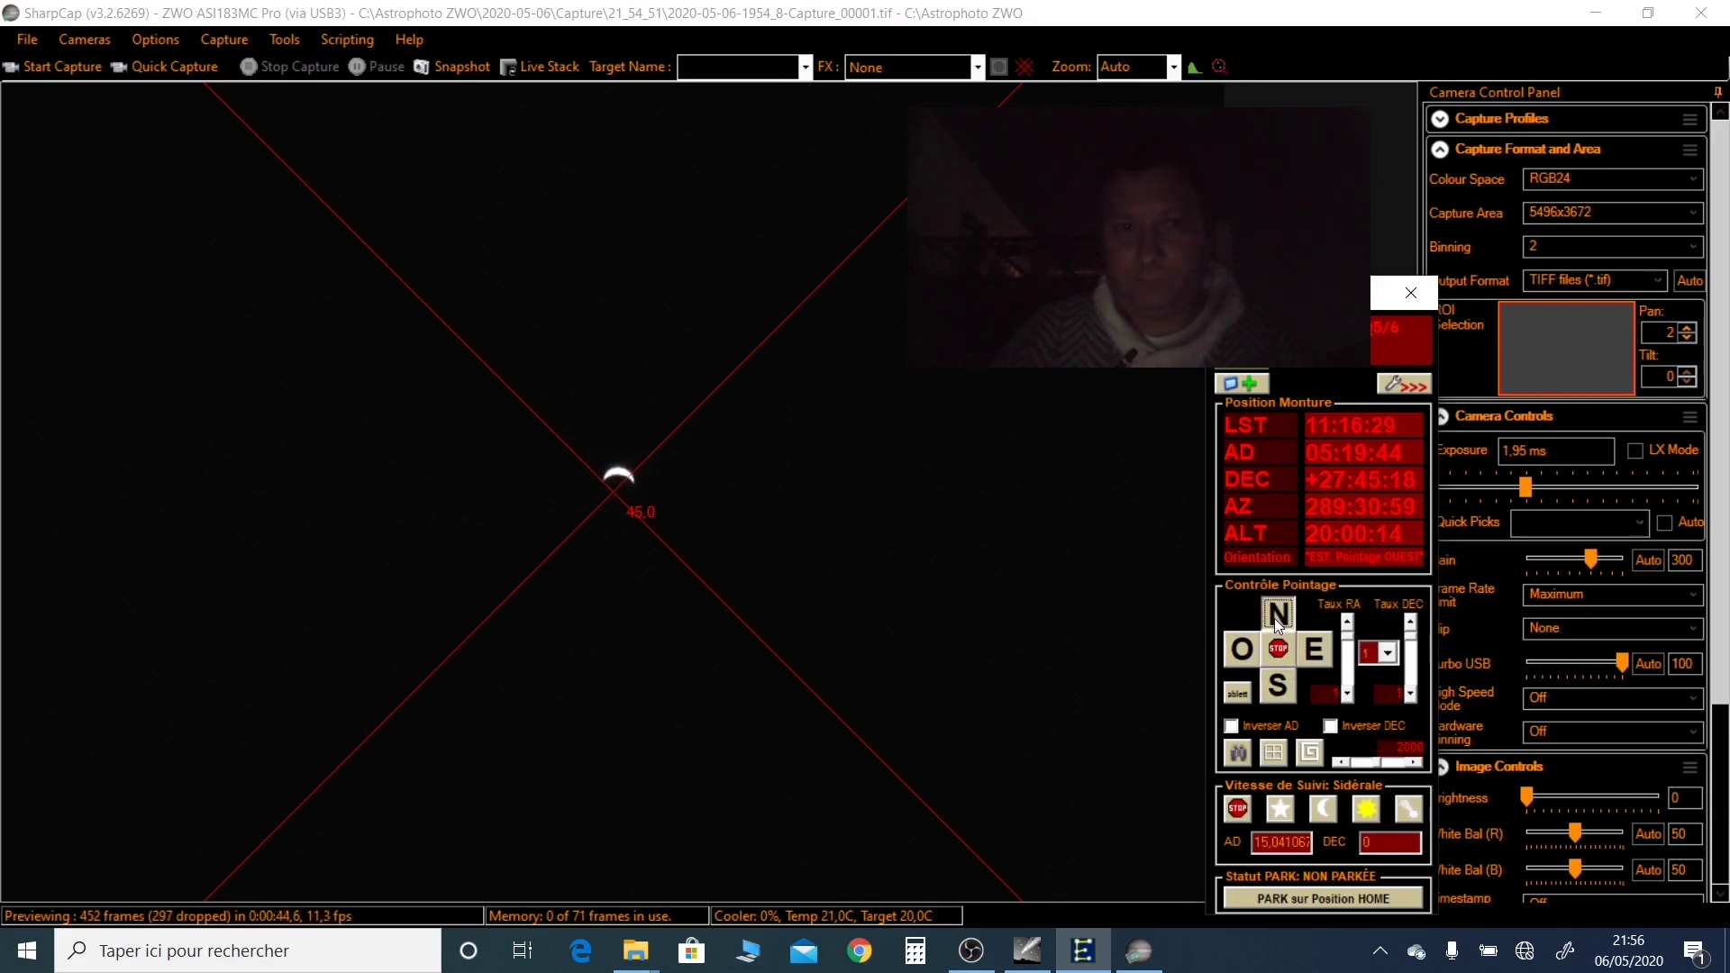
Back in SharpCap, enlarge the preview to 600% and shorten the exposure to 0.122 ms
{"action": "left_click", "coordinate": [1178, 78]}
{"action": "left_click", "coordinate": [1174, 68]}
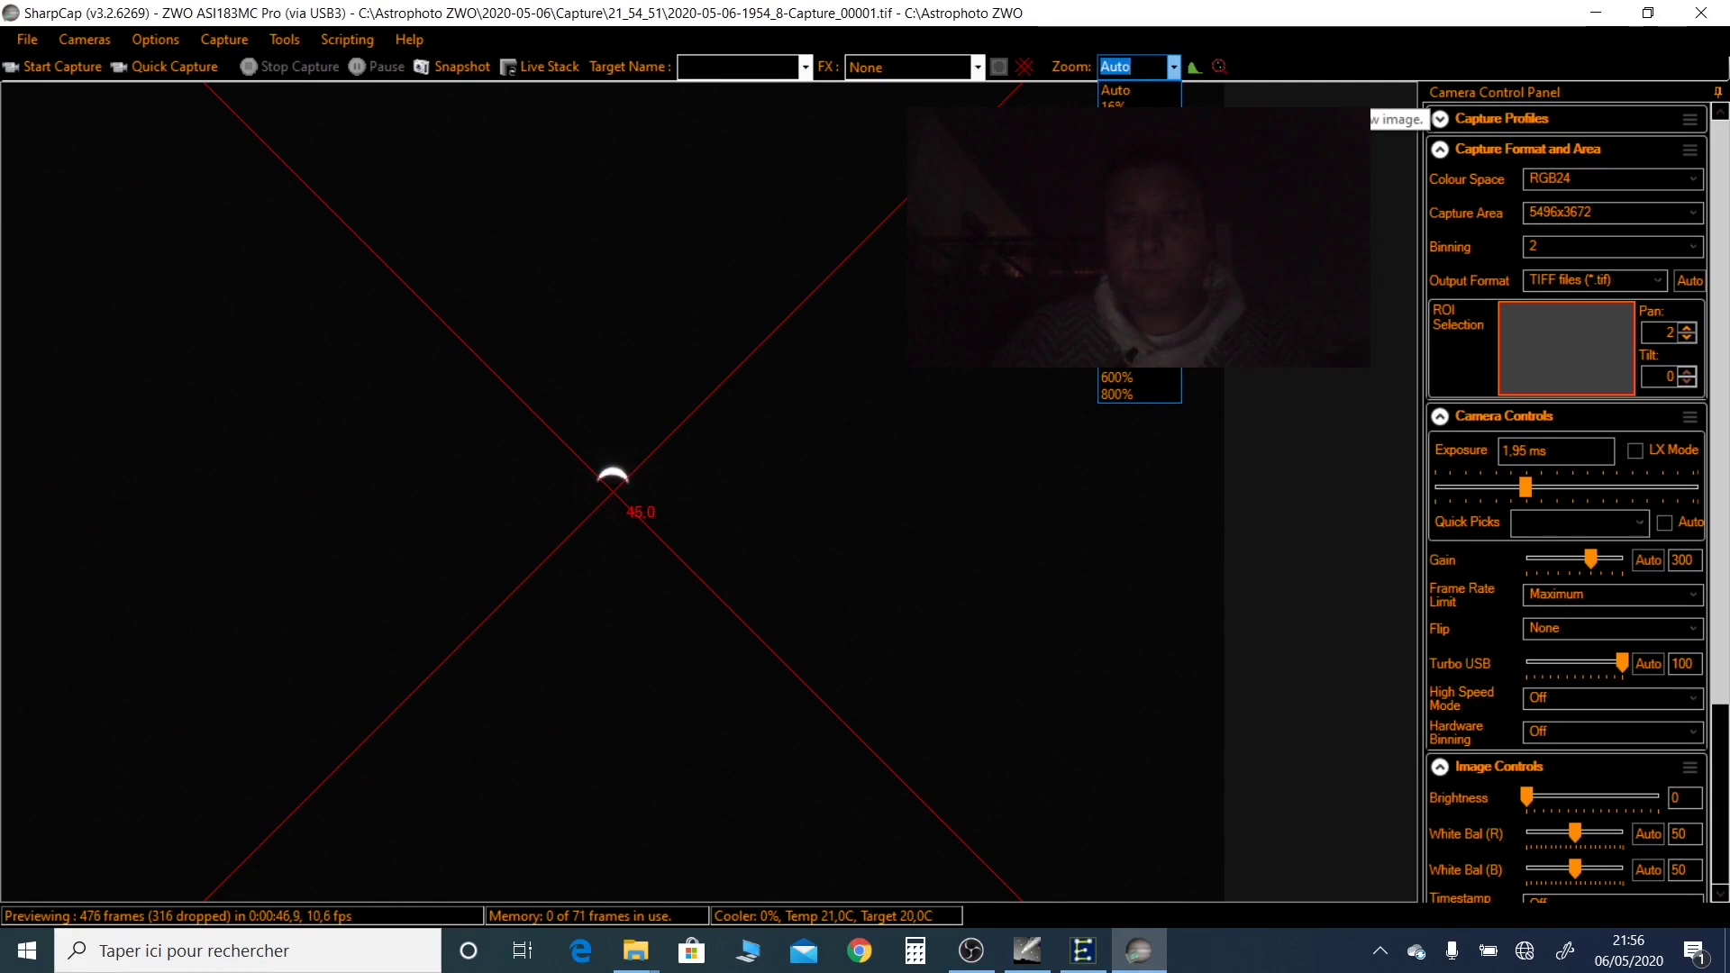
{"action": "left_click", "coordinate": [1126, 327]}
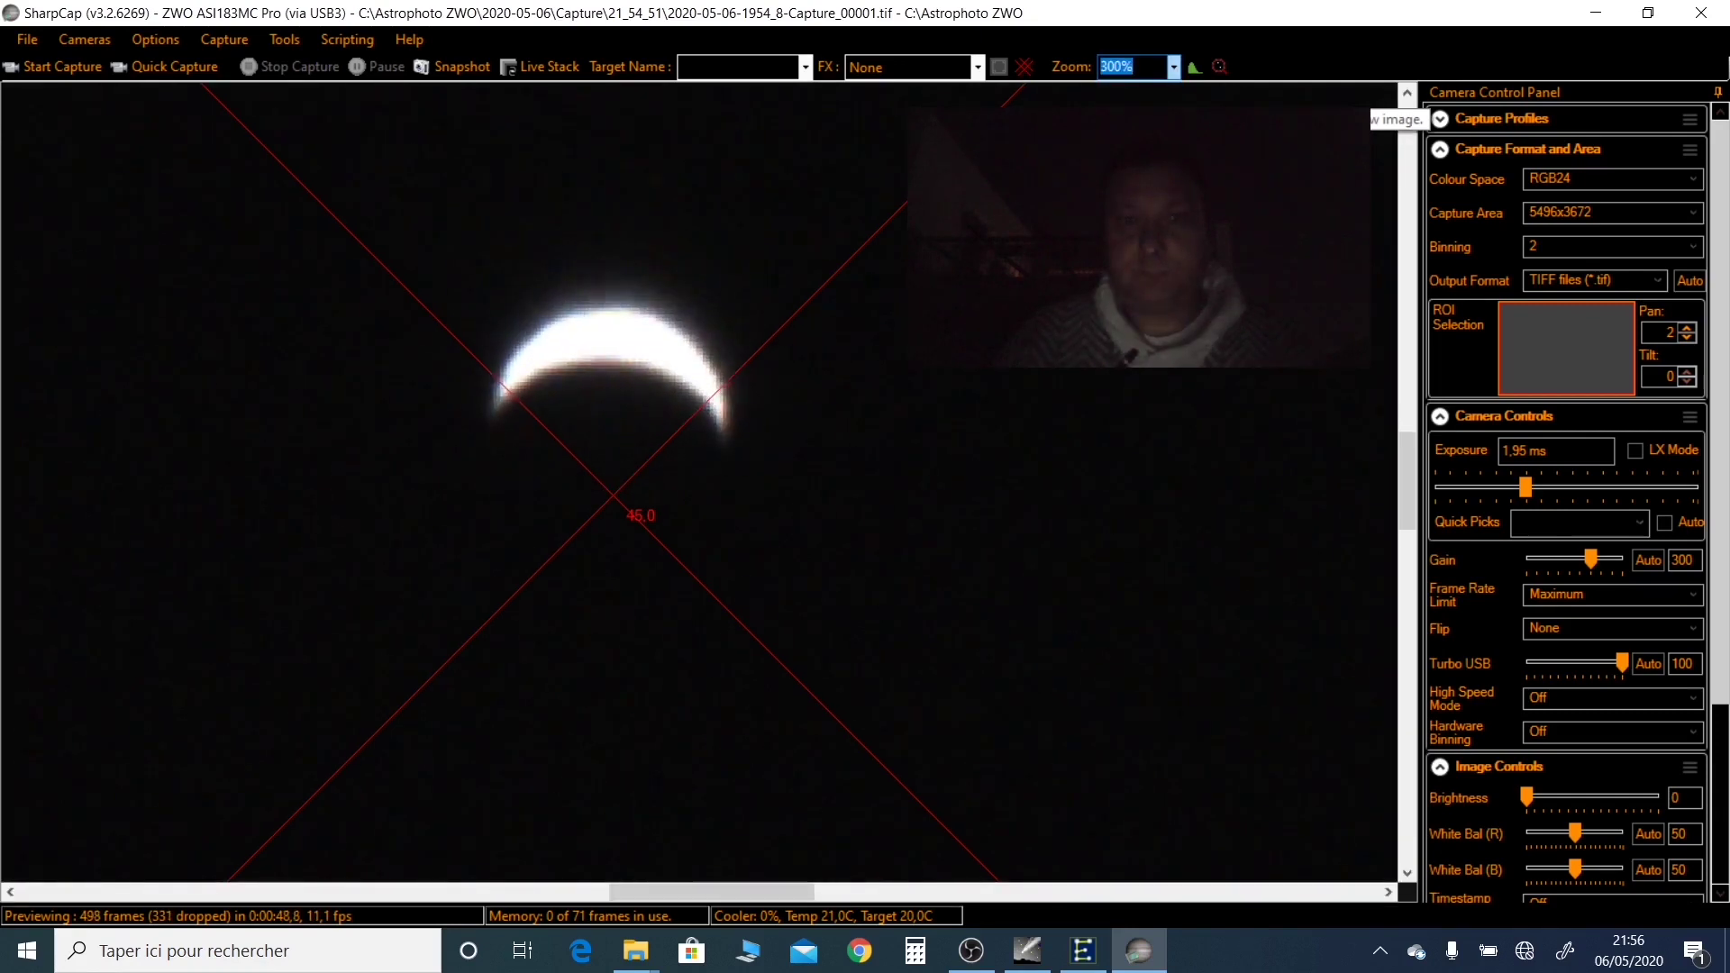
{"action": "left_click", "coordinate": [1174, 68]}
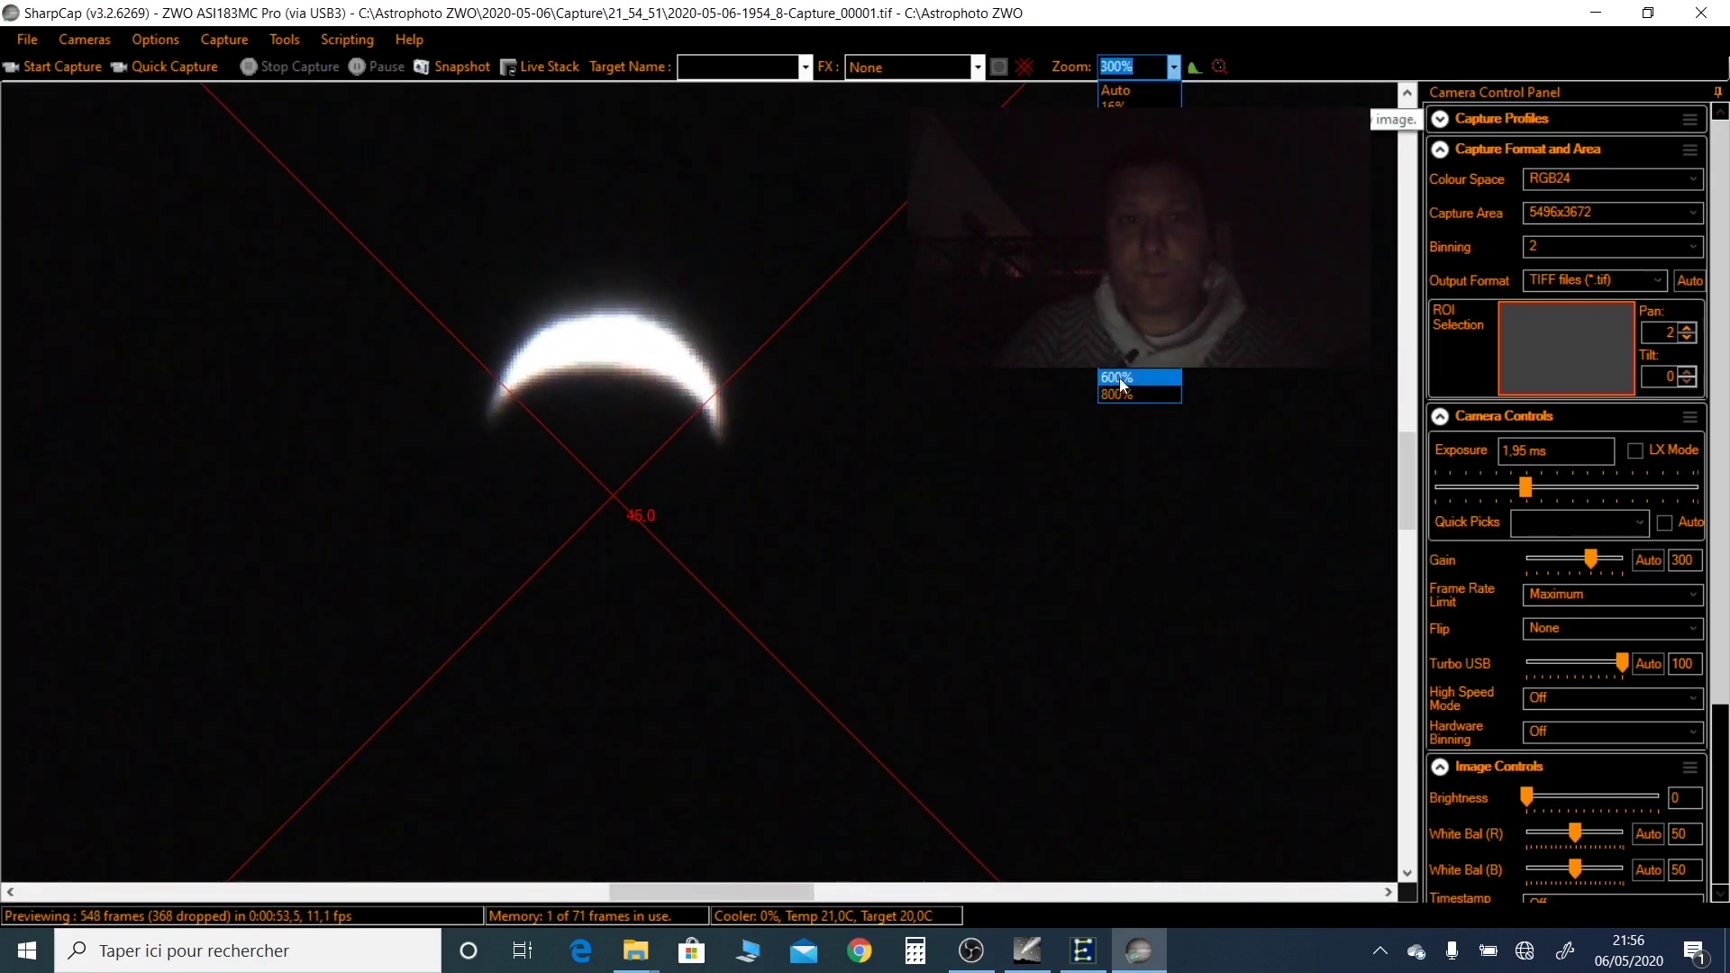
{"action": "left_click", "coordinate": [1119, 377]}
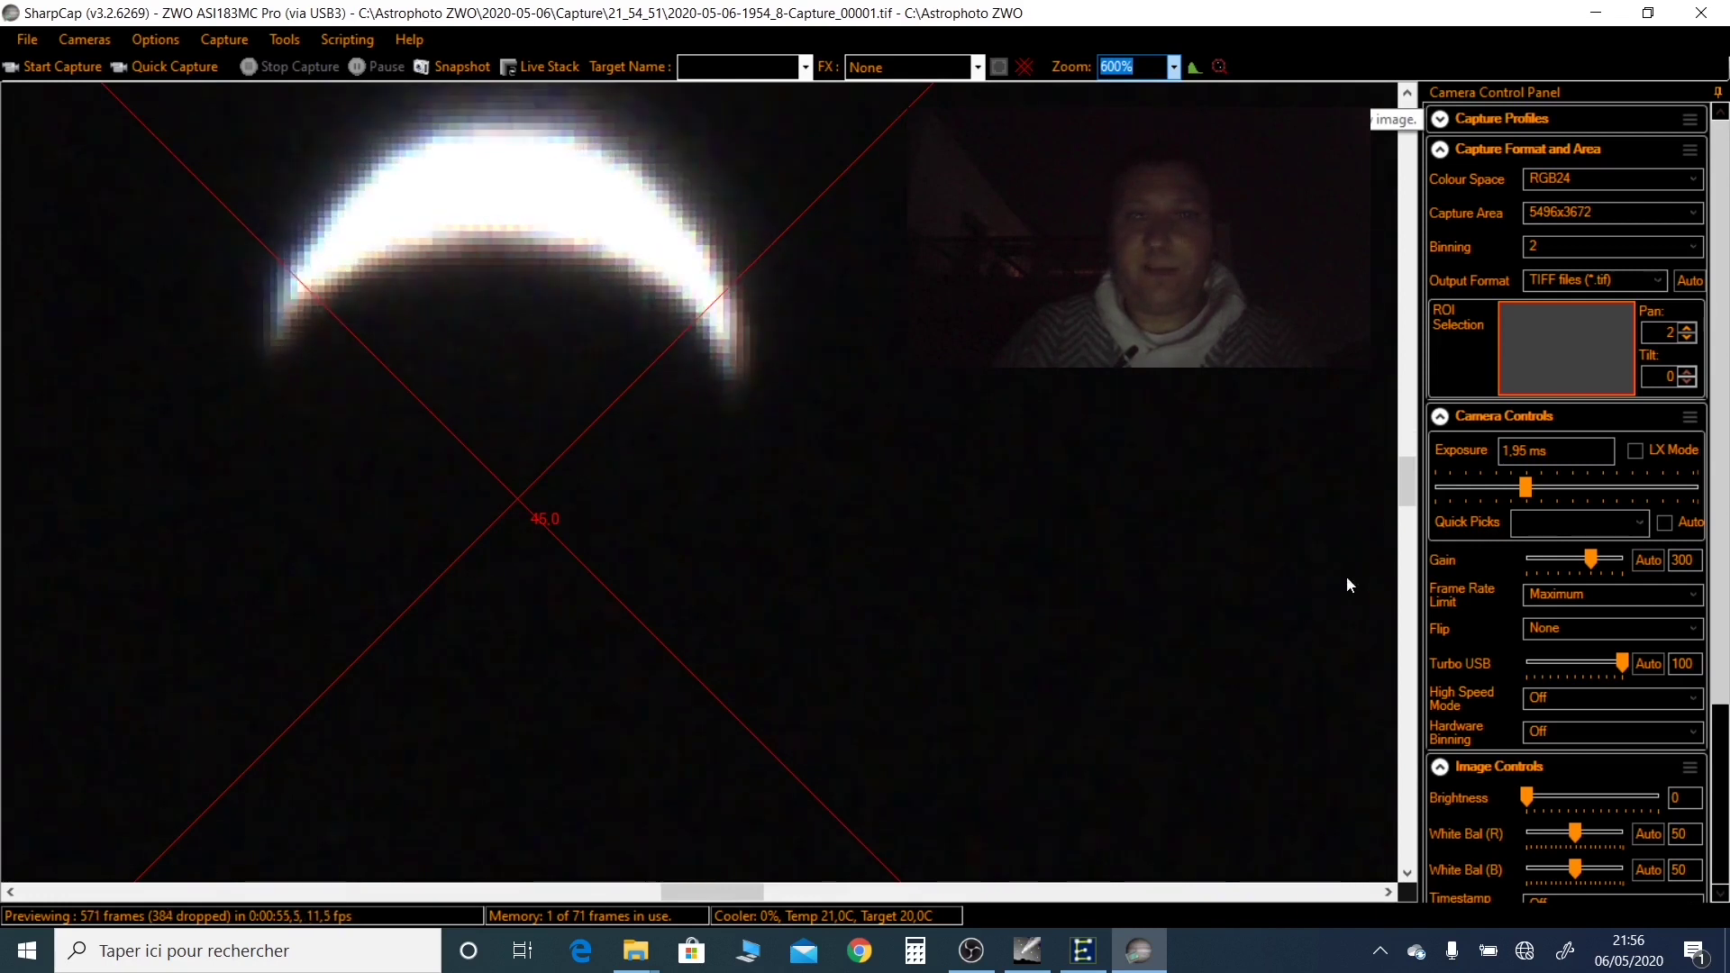
{"action": "left_click", "coordinate": [1489, 488]}
{"action": "left_click", "coordinate": [1468, 488]}
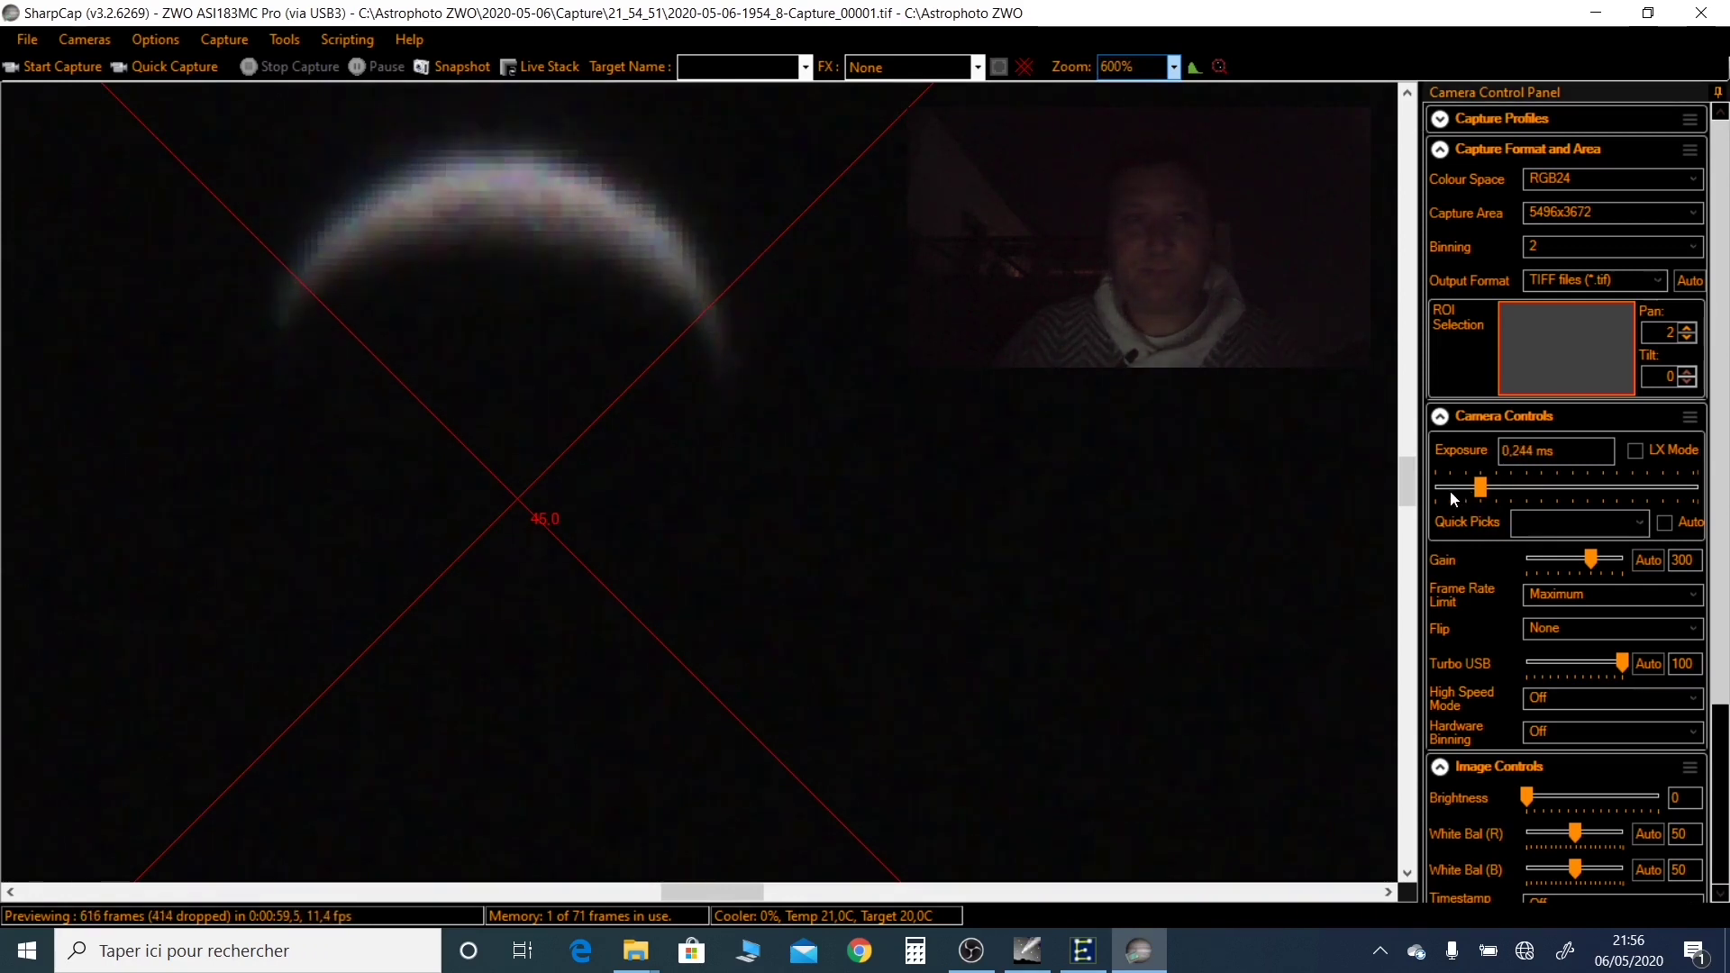
{"action": "left_click", "coordinate": [1465, 488]}
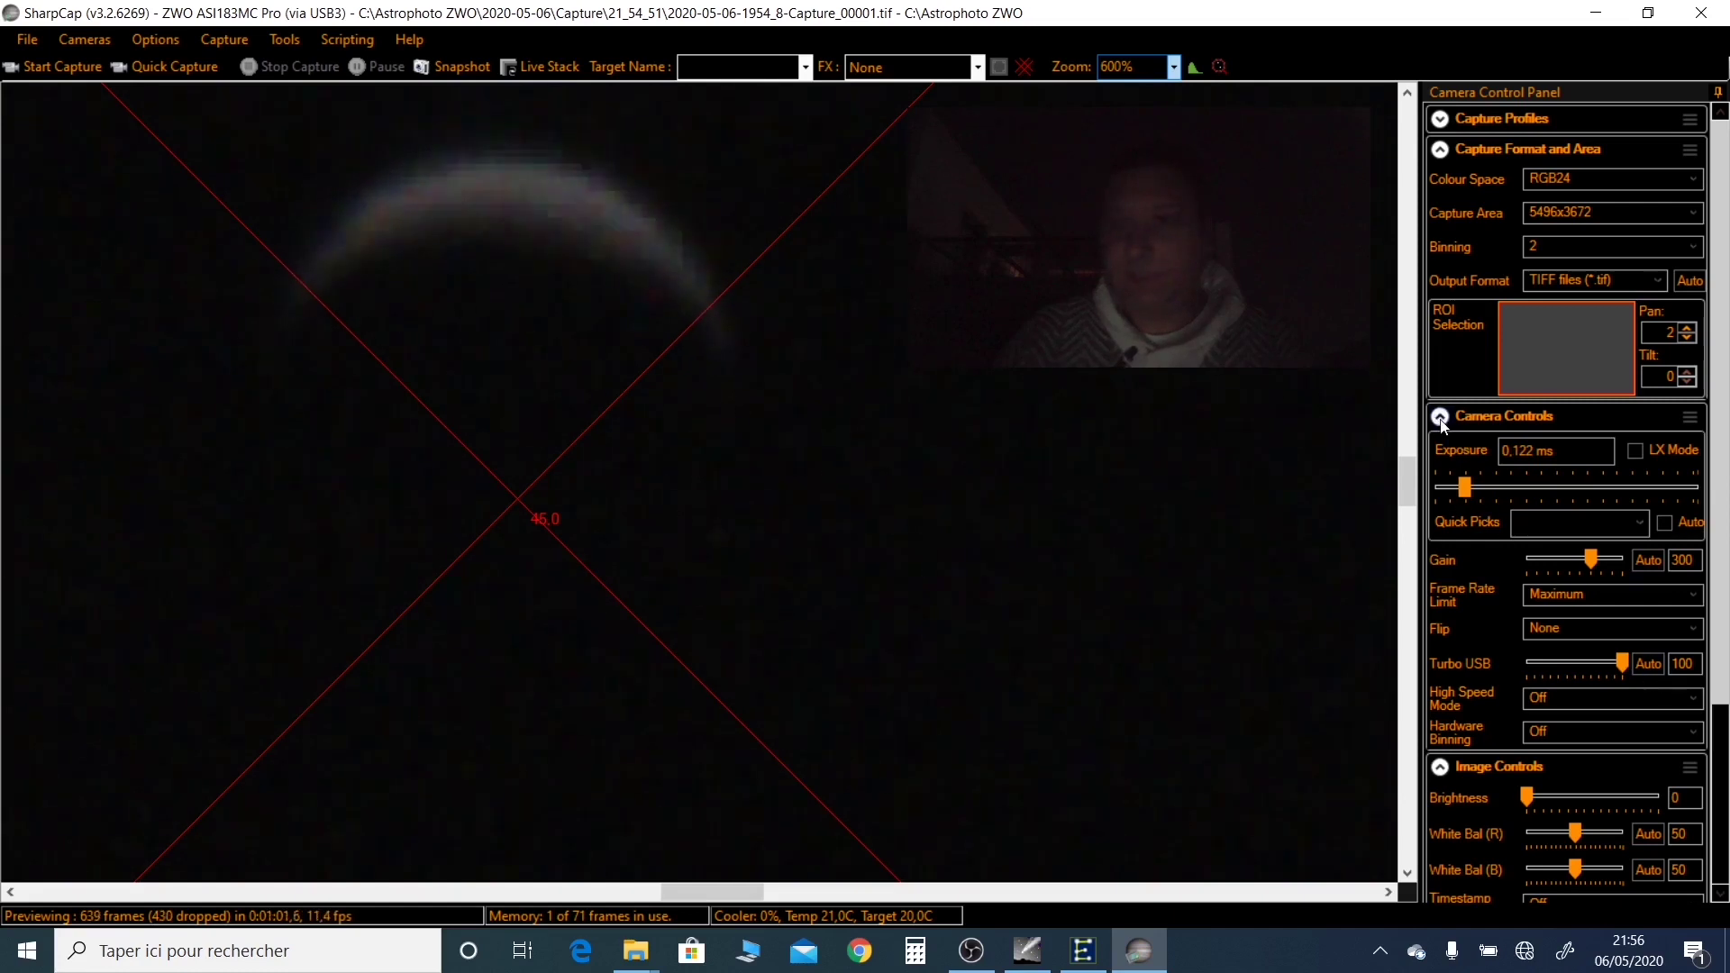
Reduce the capture area to 320x240 and nudge the mount at rate 1 to bring Venus closer to the crosshair centre
{"action": "left_click", "coordinate": [1583, 215]}
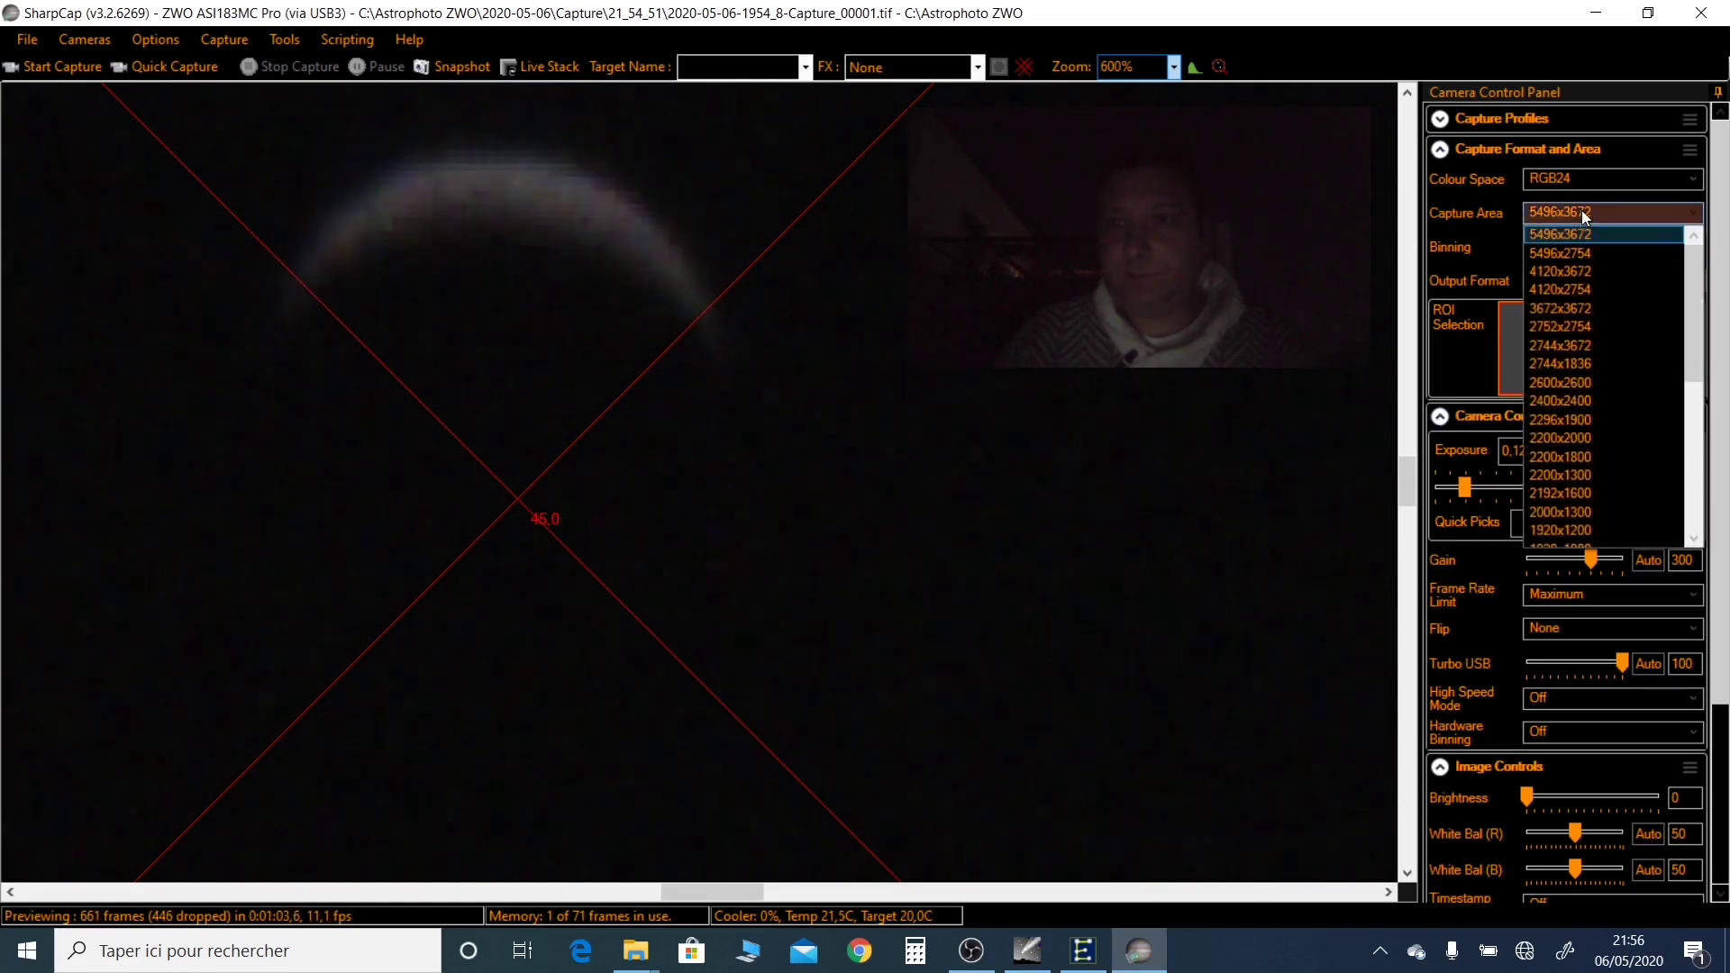
{"action": "left_click", "coordinate": [1697, 524]}
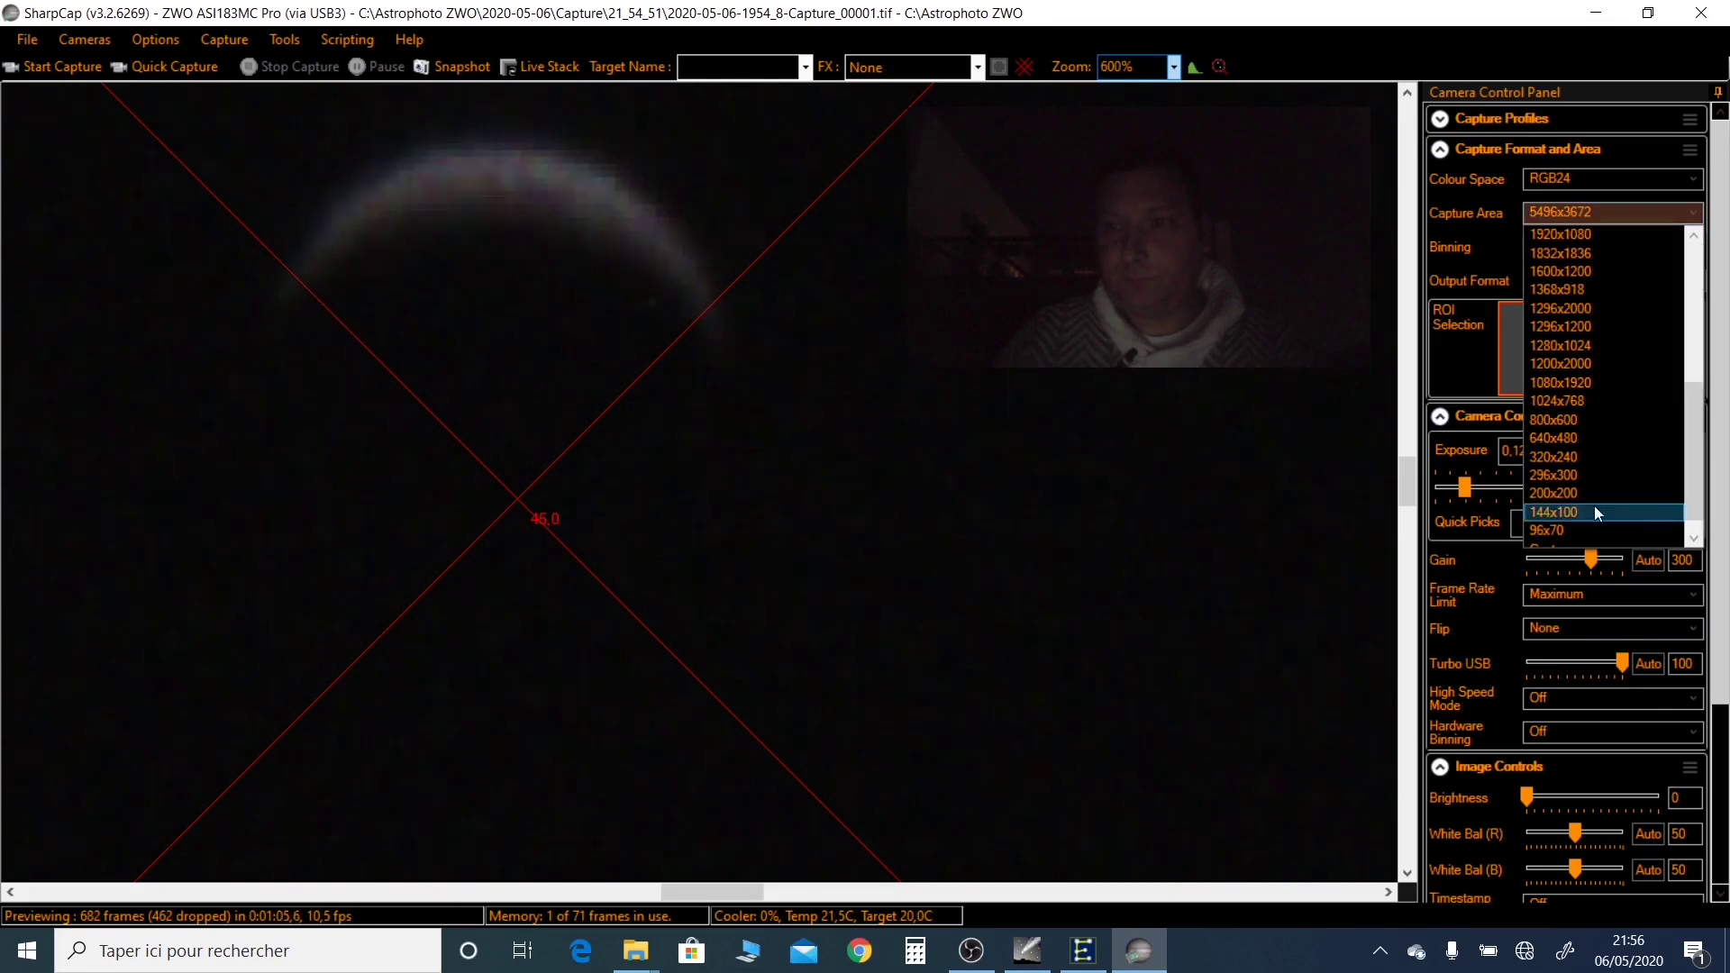
{"action": "left_click", "coordinate": [1570, 457]}
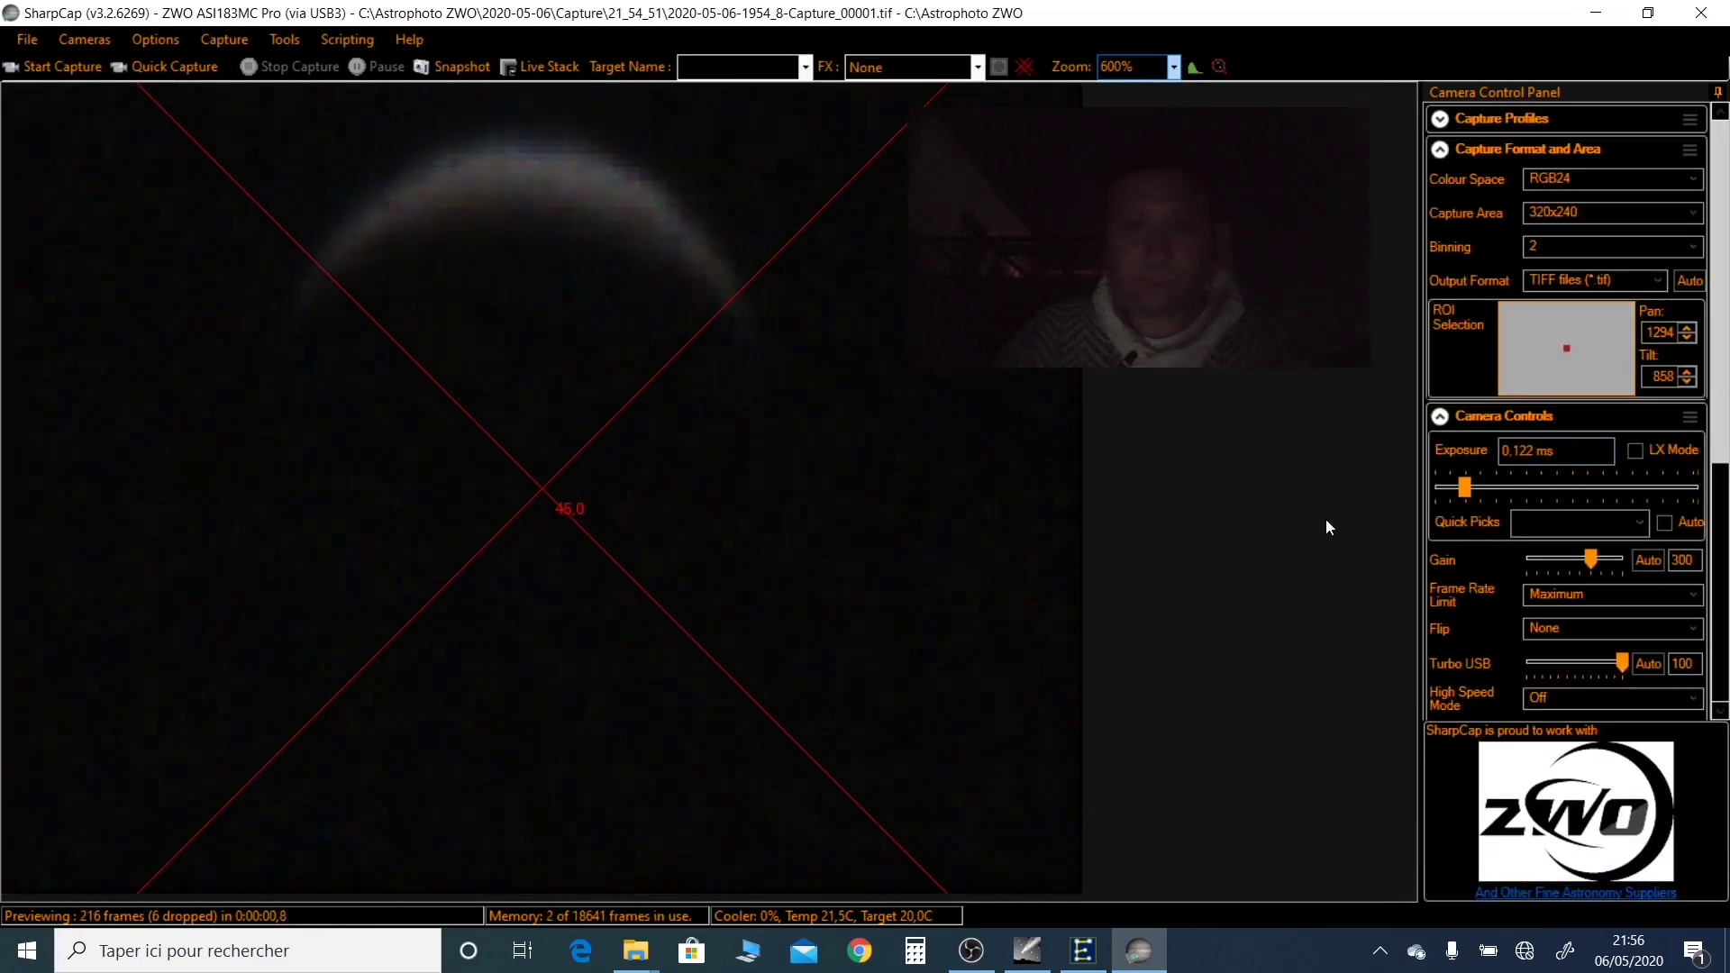
{"action": "left_click", "coordinate": [1097, 963]}
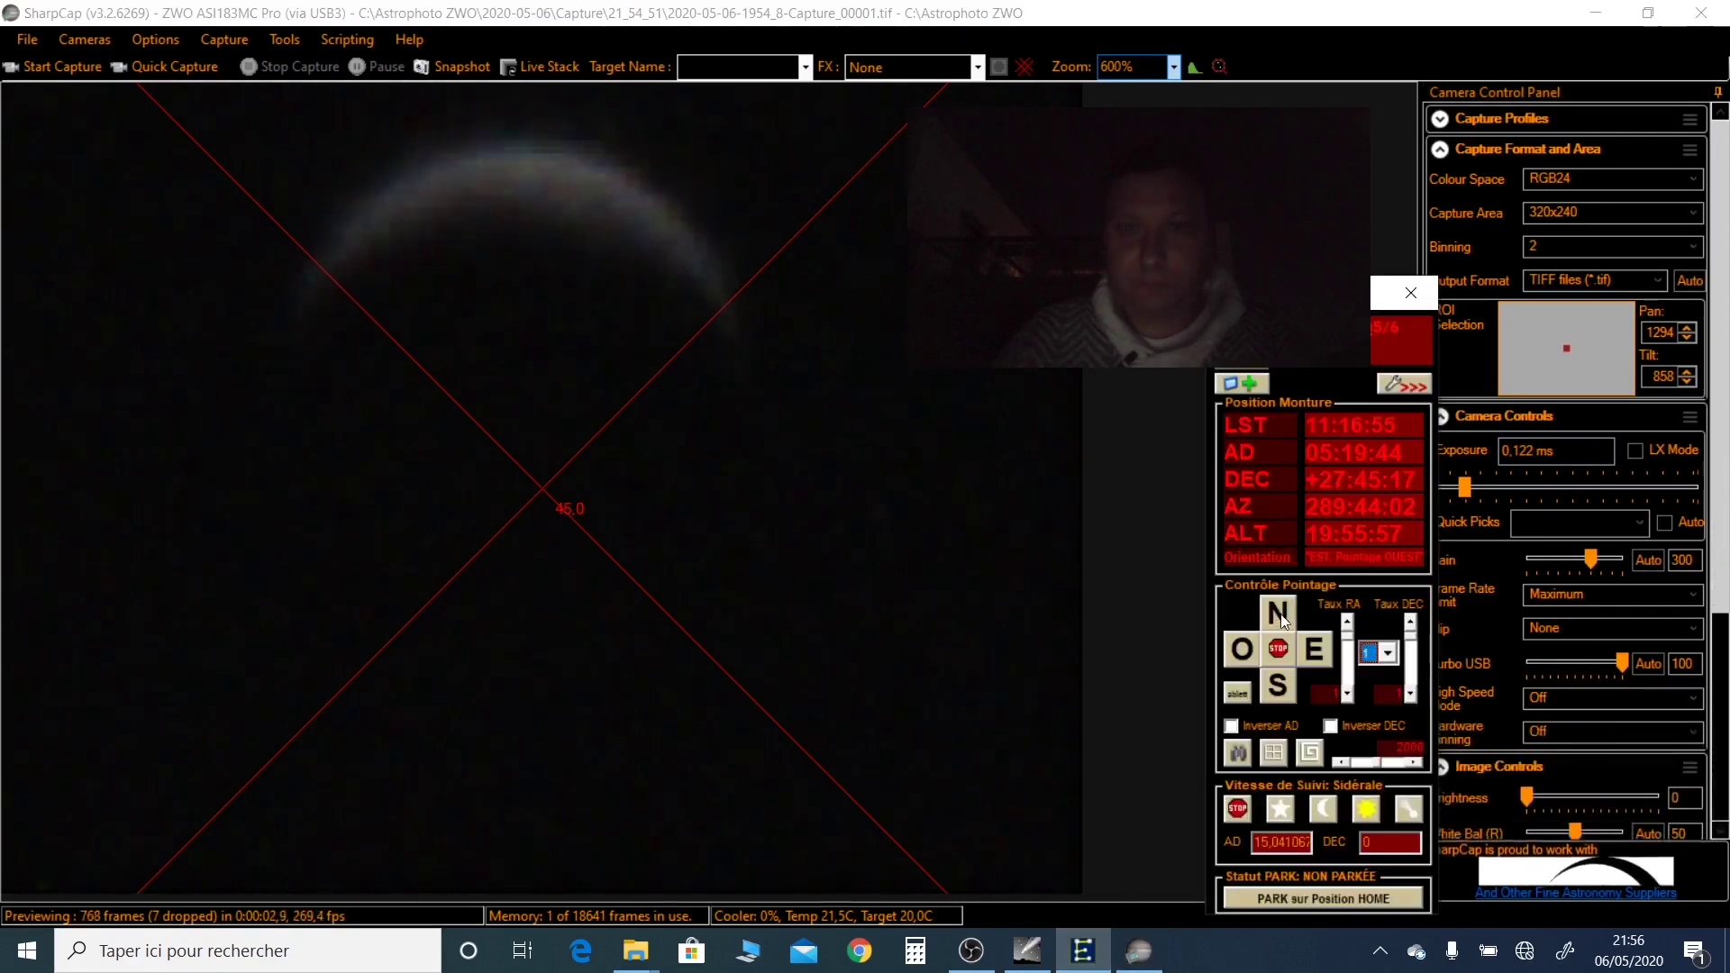
{"action": "left_click", "coordinate": [1250, 658]}
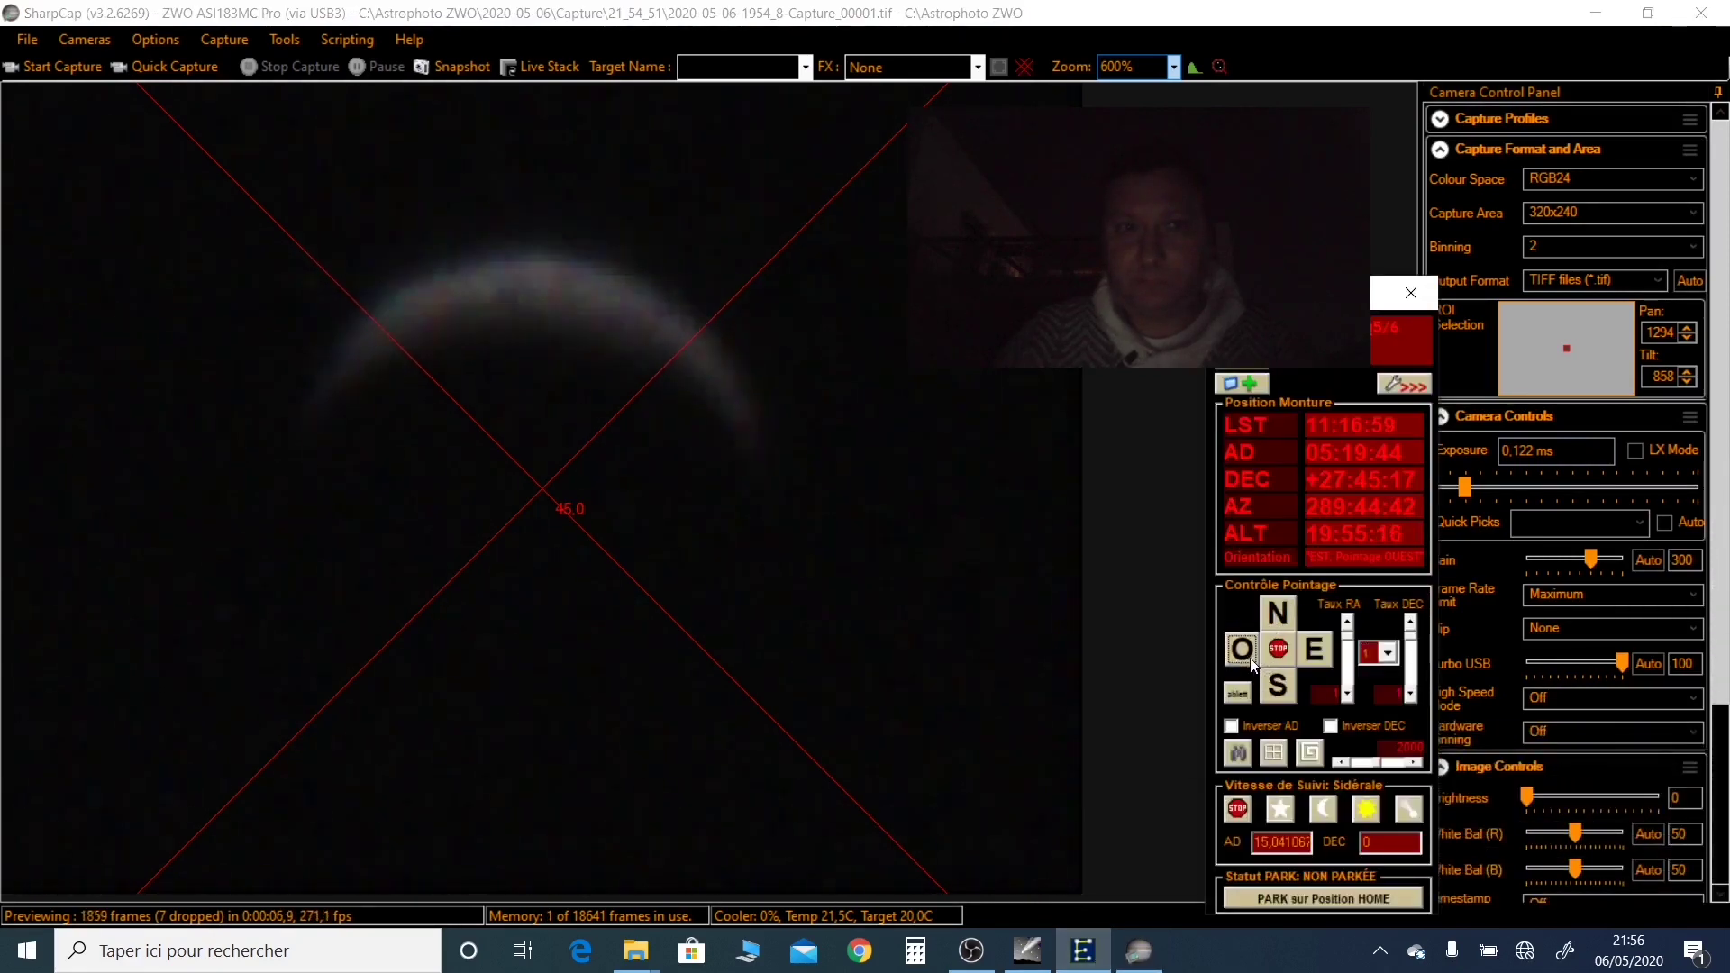
Set the camera binning to 1 and raise the exposure to 0.976 ms
{"action": "left_click", "coordinate": [1604, 241]}
{"action": "left_click", "coordinate": [1595, 266]}
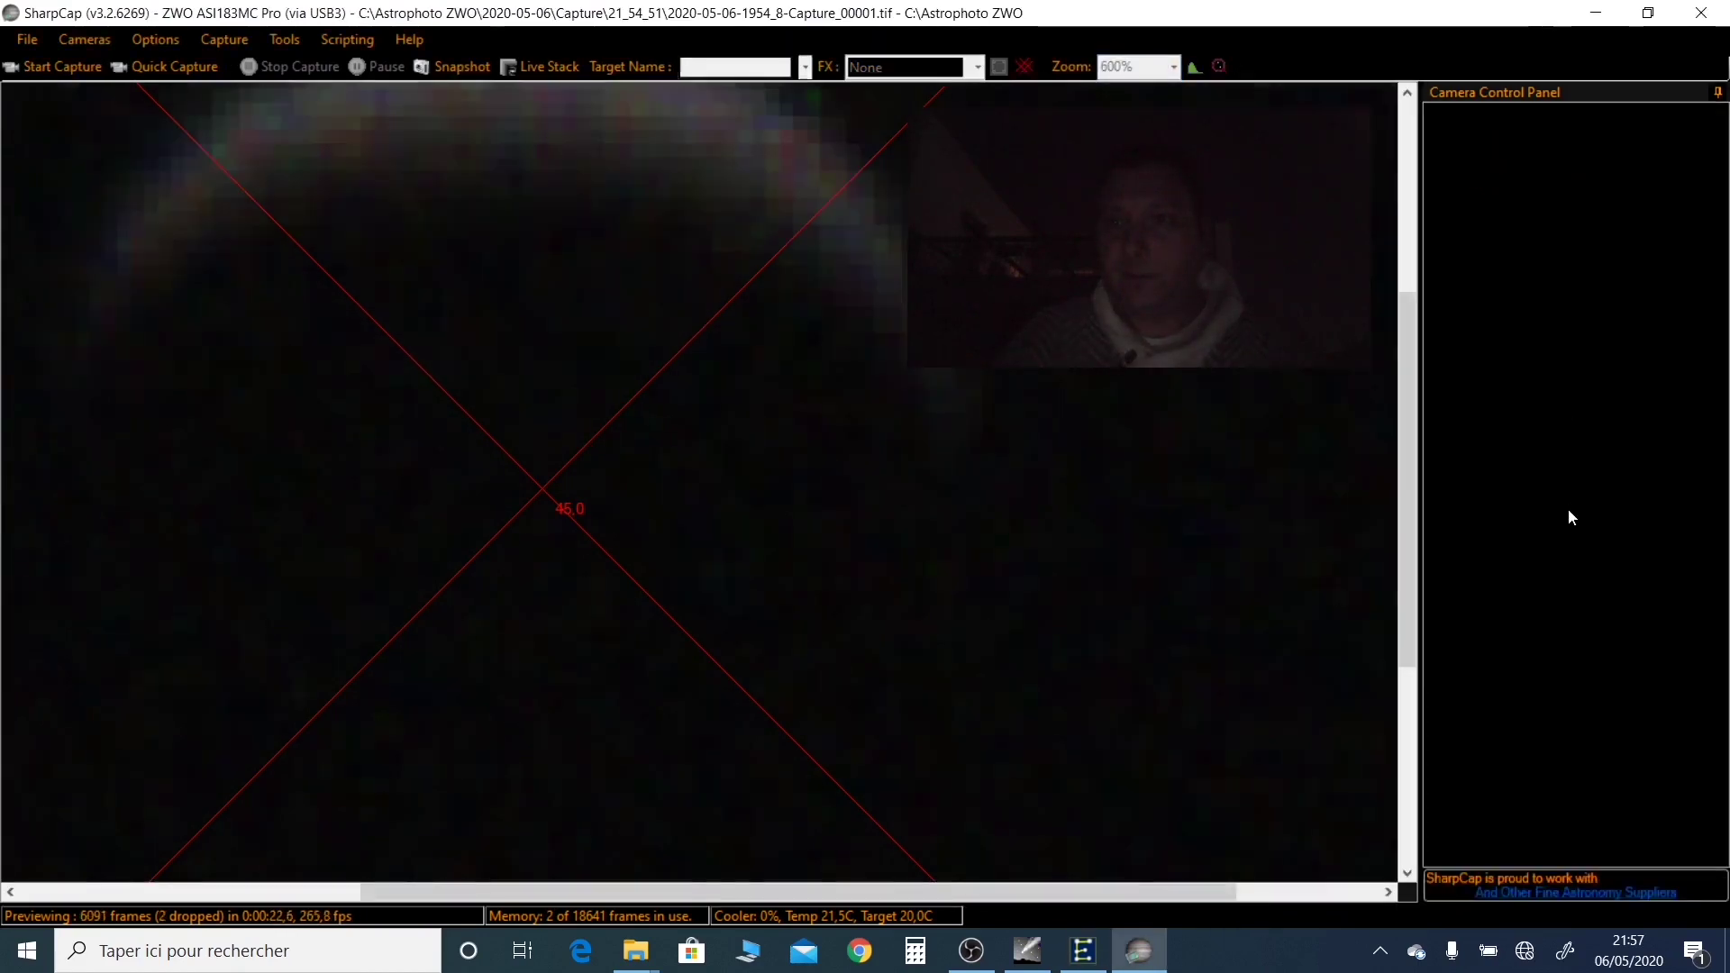
{"action": "scroll", "coordinate": [1548, 496], "scroll_direction": "up", "scroll_amount": 3}
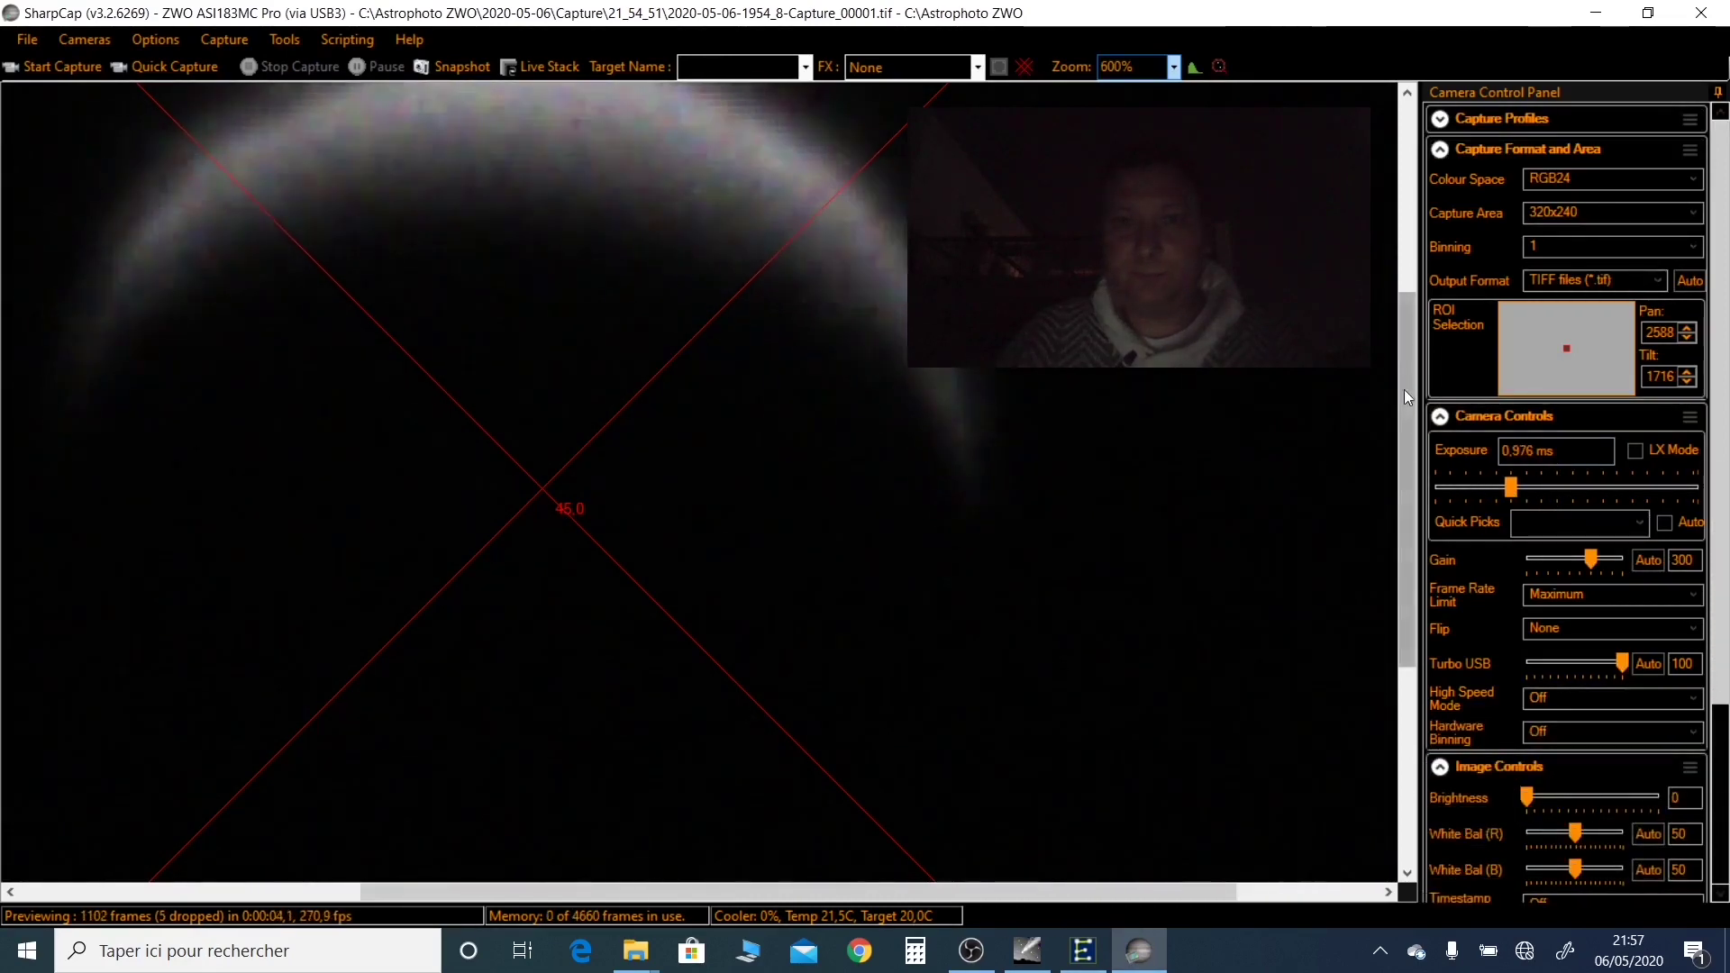
Try the preview zoom at 100% and settle on 200% so the whole capture area fits in view
{"action": "left_click", "coordinate": [1174, 69]}
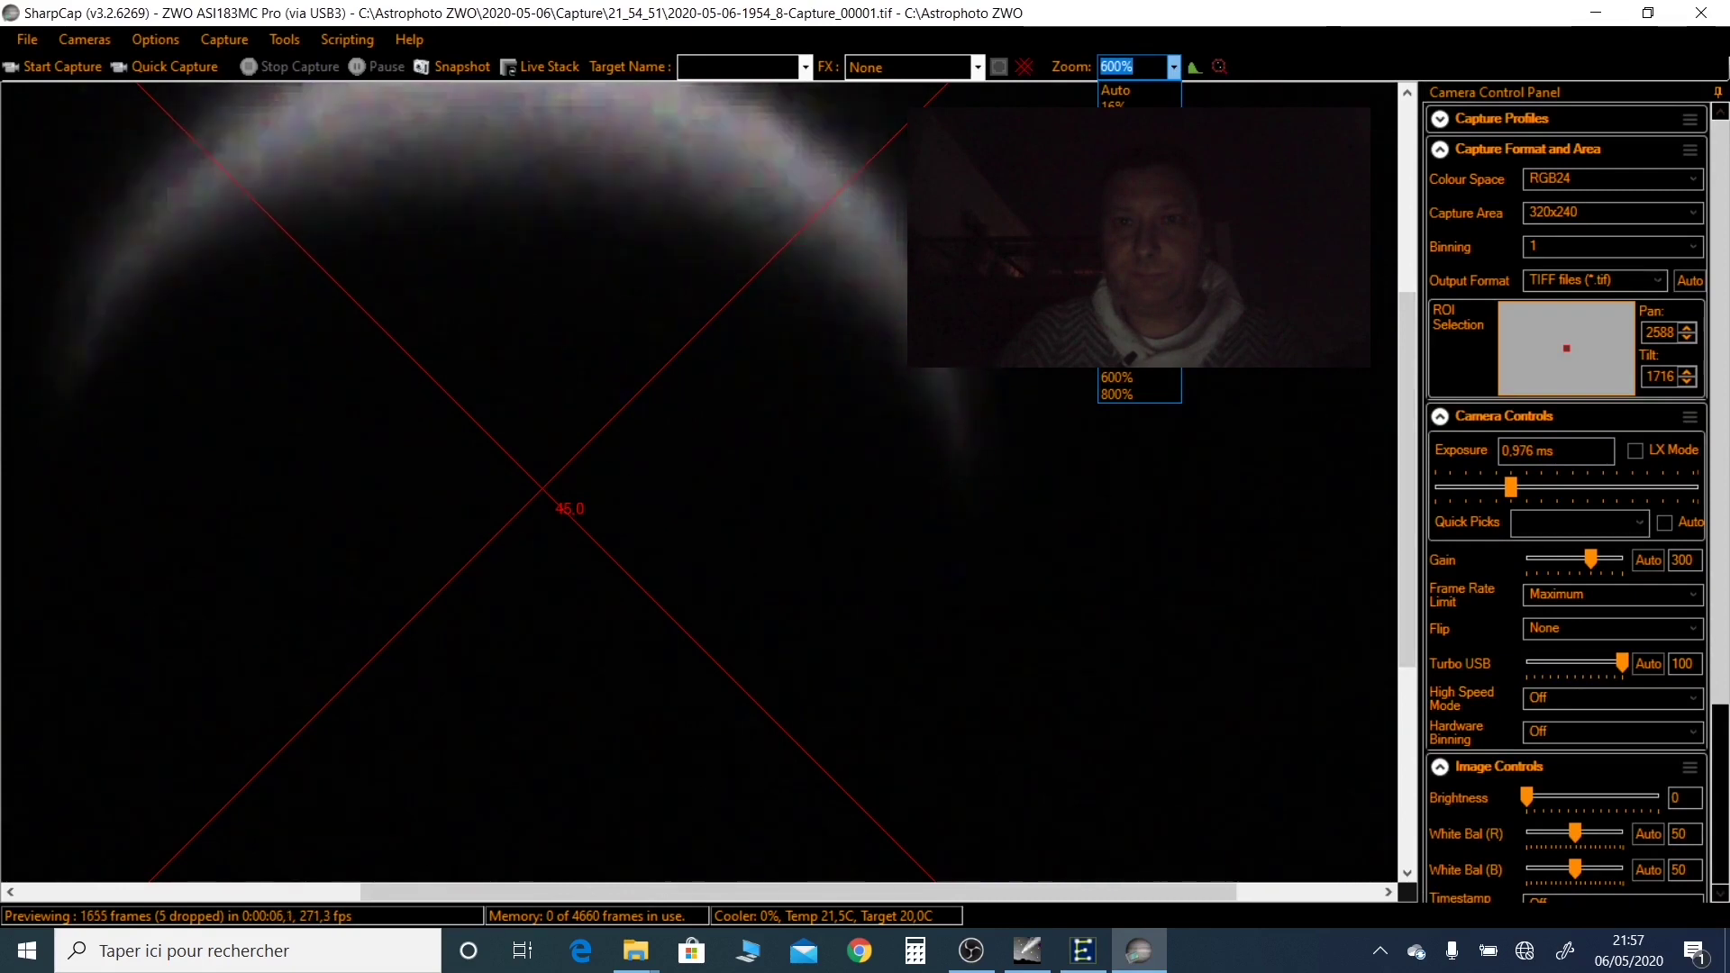
{"action": "left_click", "coordinate": [1112, 389]}
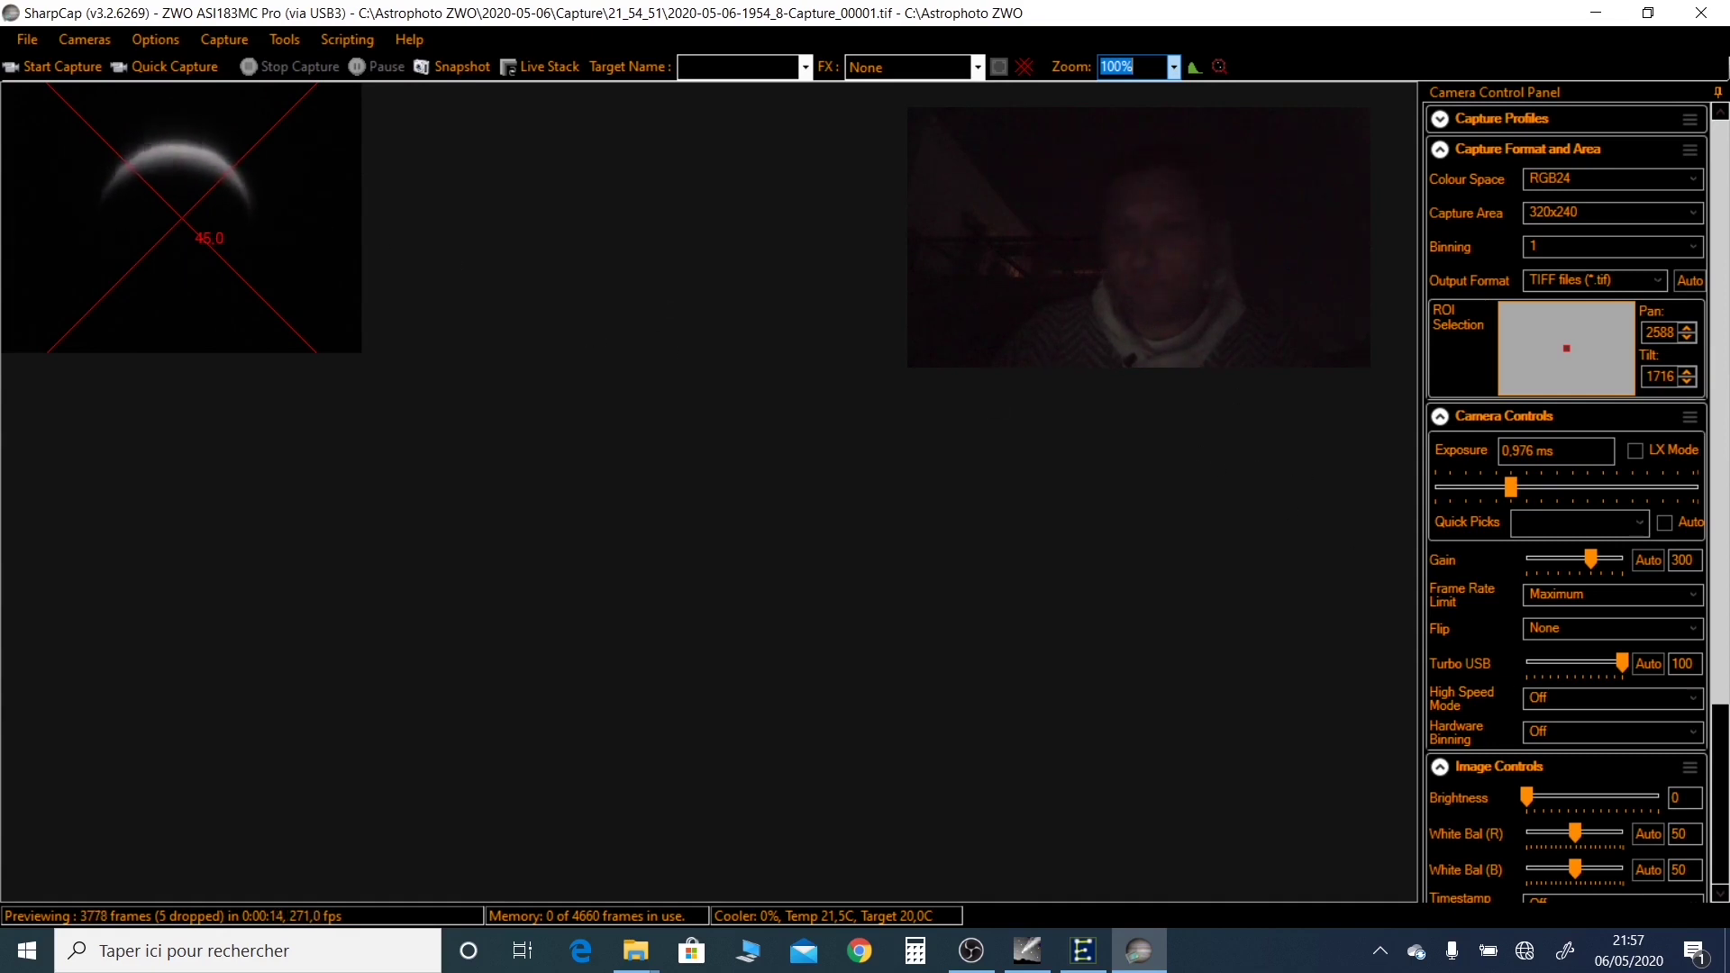
{"action": "left_click", "coordinate": [1173, 69]}
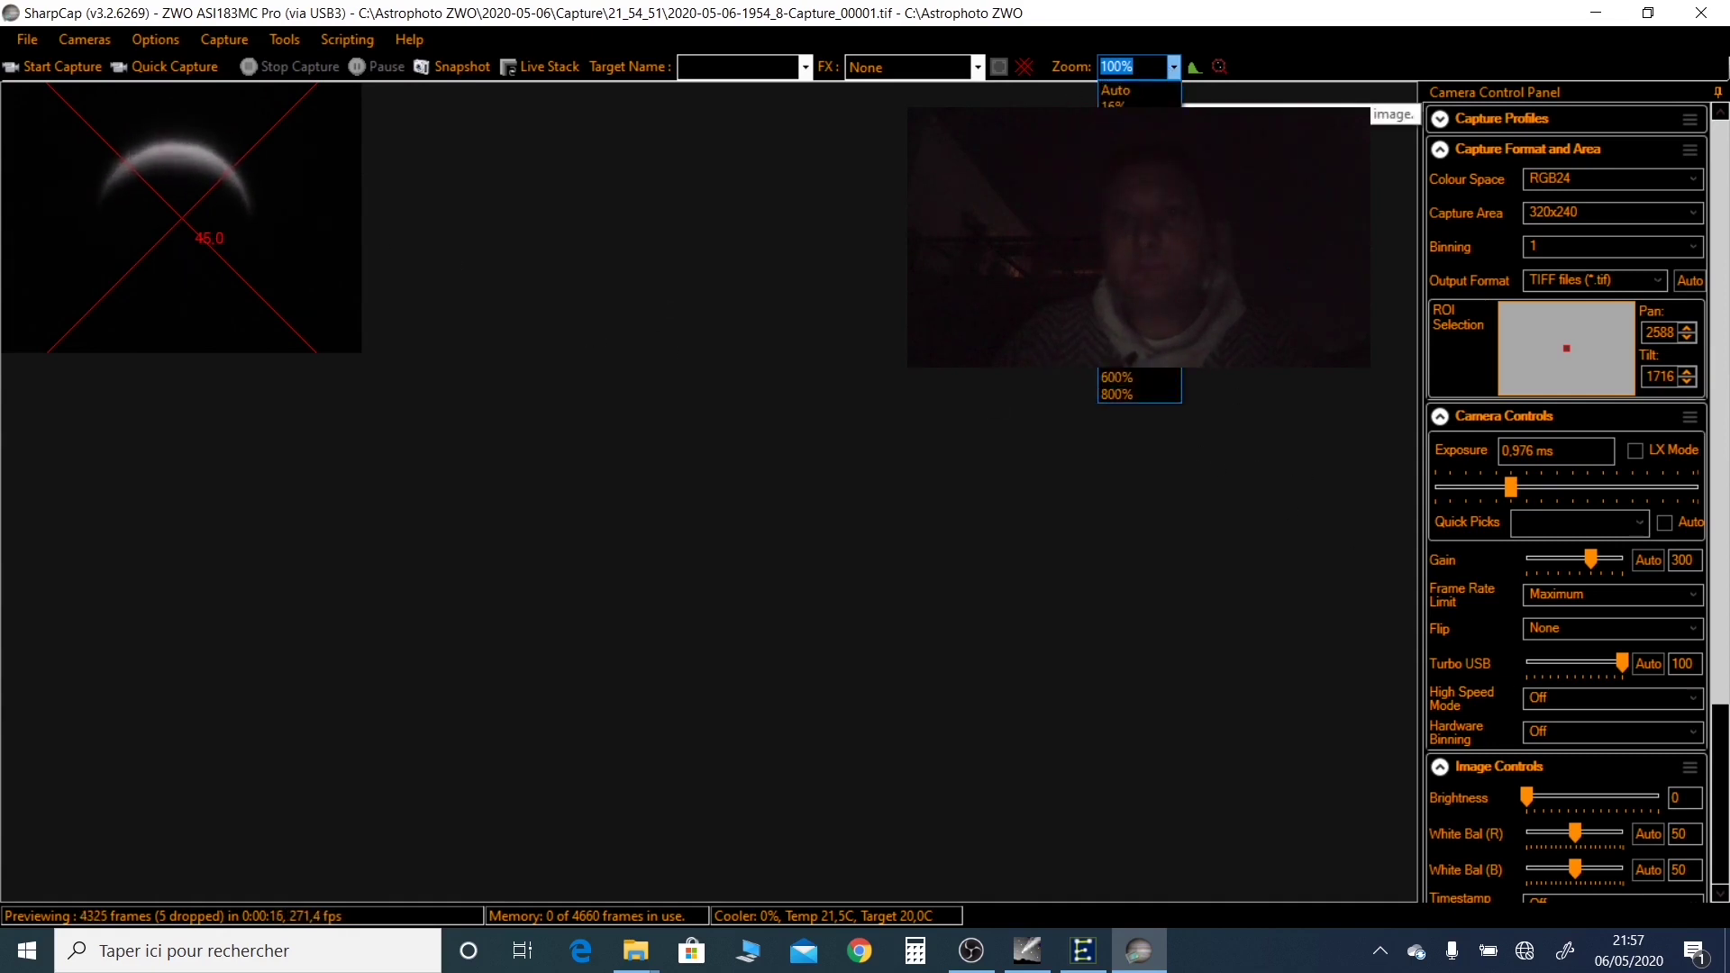
{"action": "left_click", "coordinate": [1118, 326]}
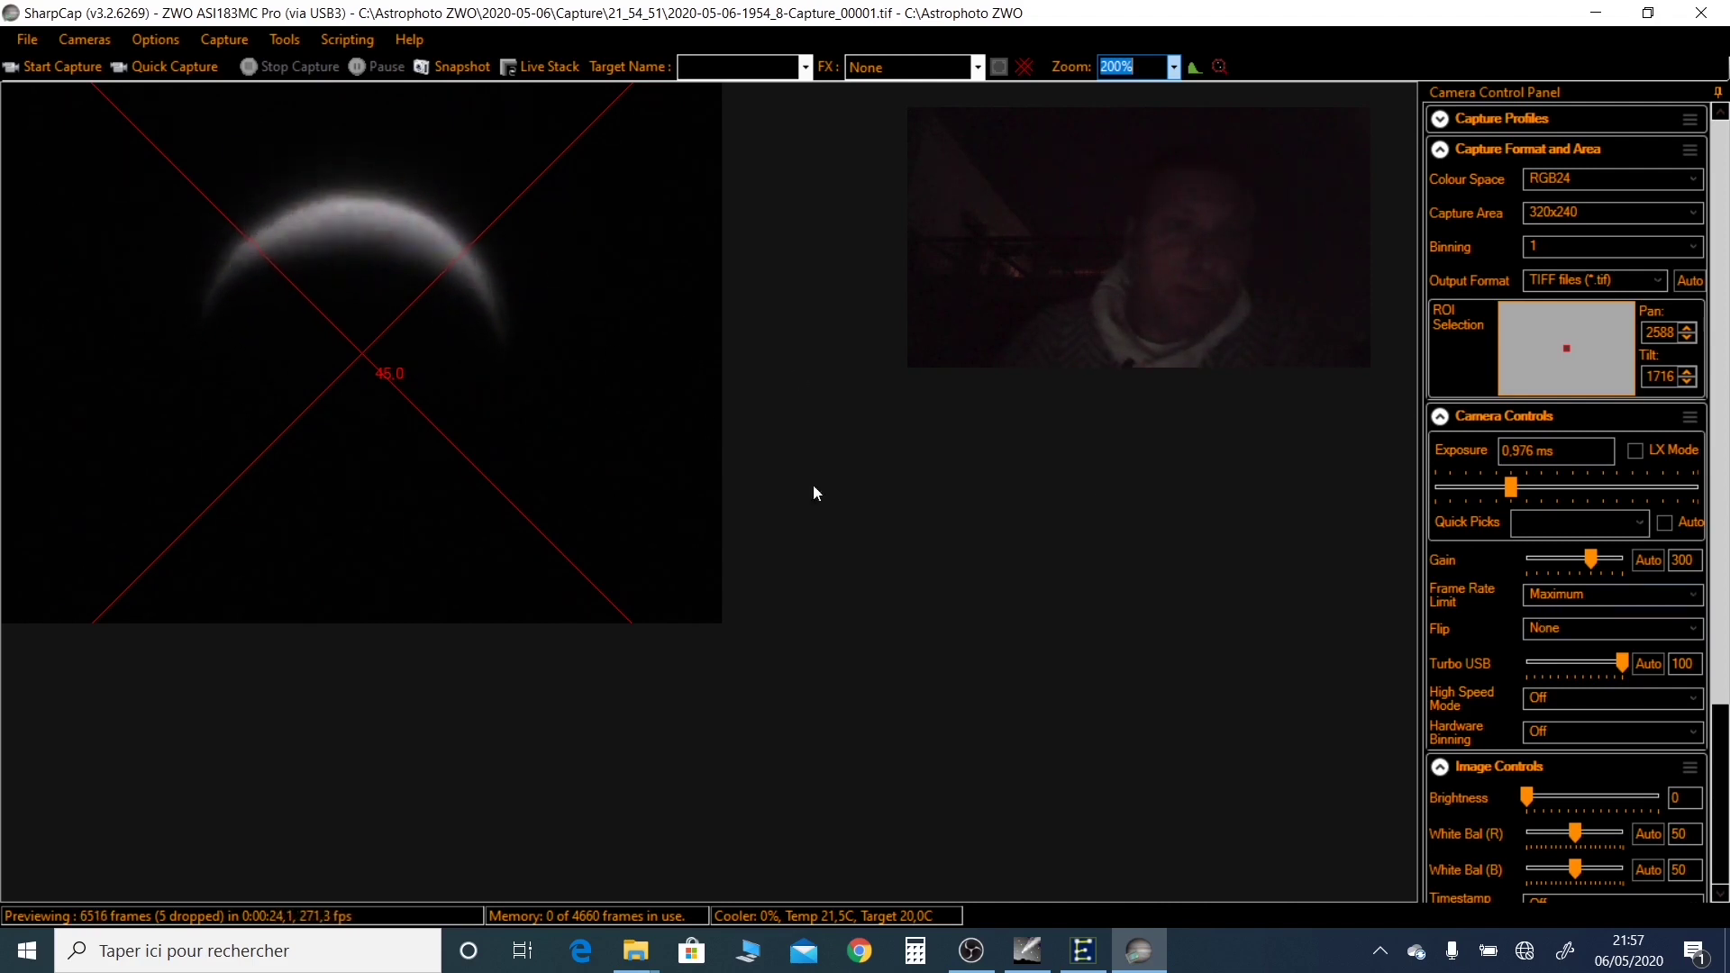
Try a shorter exposure of 0.615 ms and settle on 0.927 ms for the crescent
{"action": "left_click_drag", "start_coordinate": [1514, 494], "coordinate": [1502, 496]}
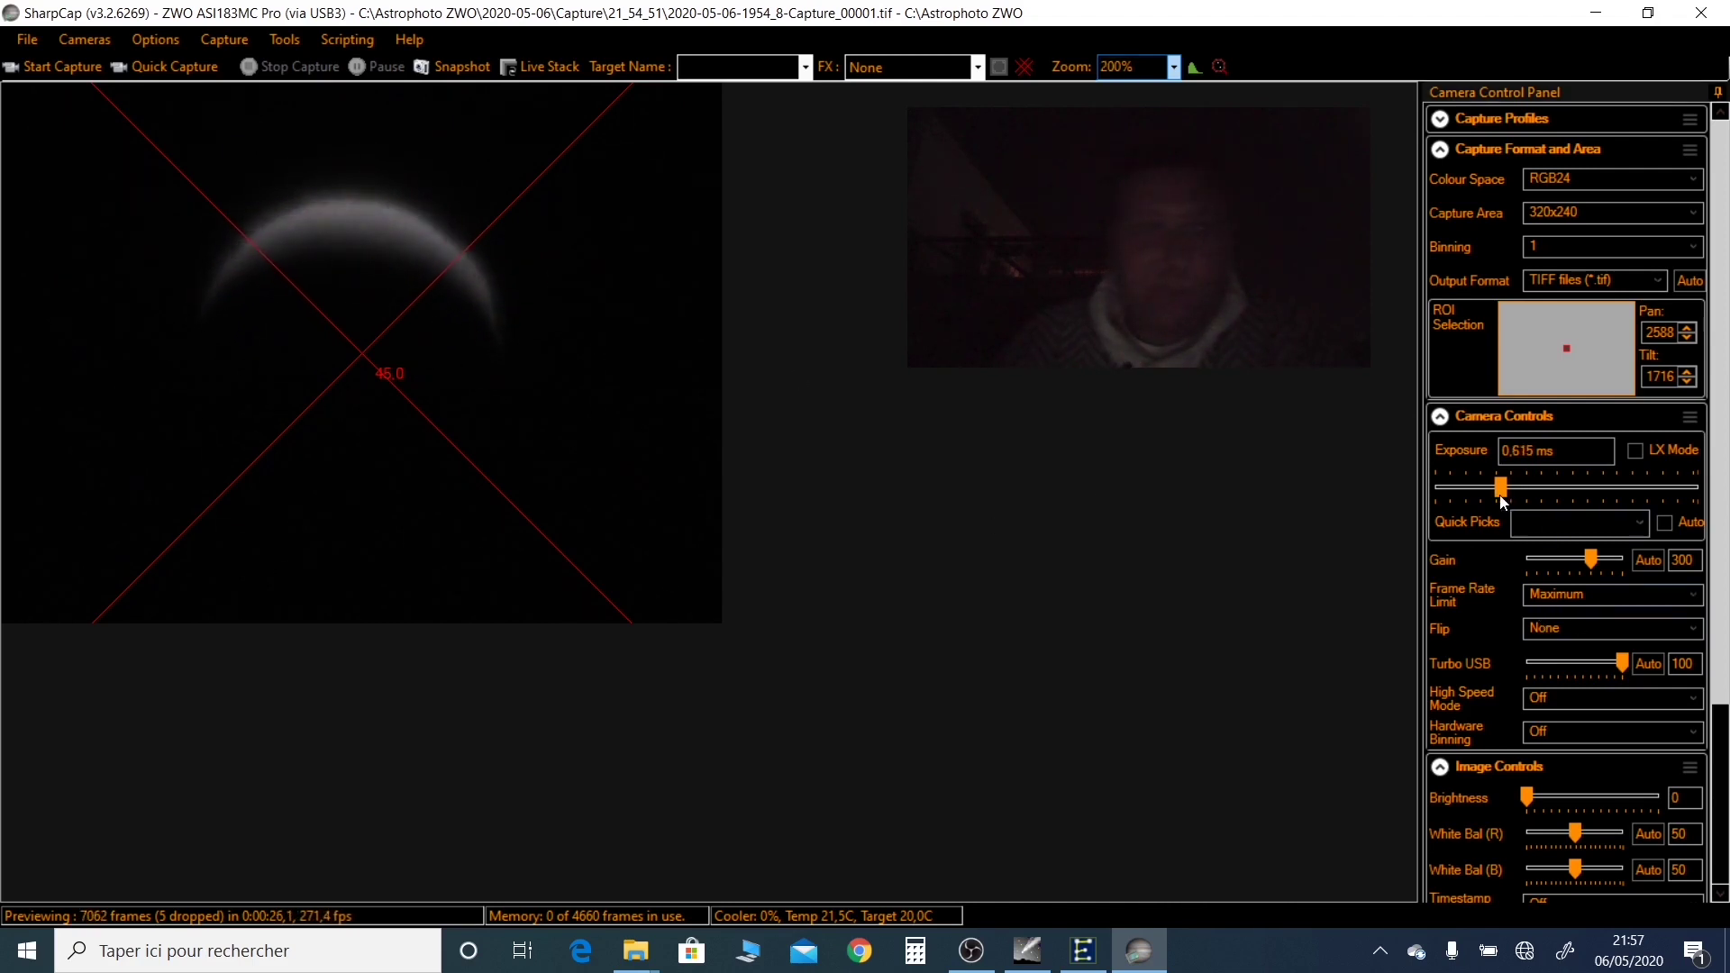
{"action": "scroll", "coordinate": [1520, 721], "scroll_direction": "down", "scroll_amount": 3}
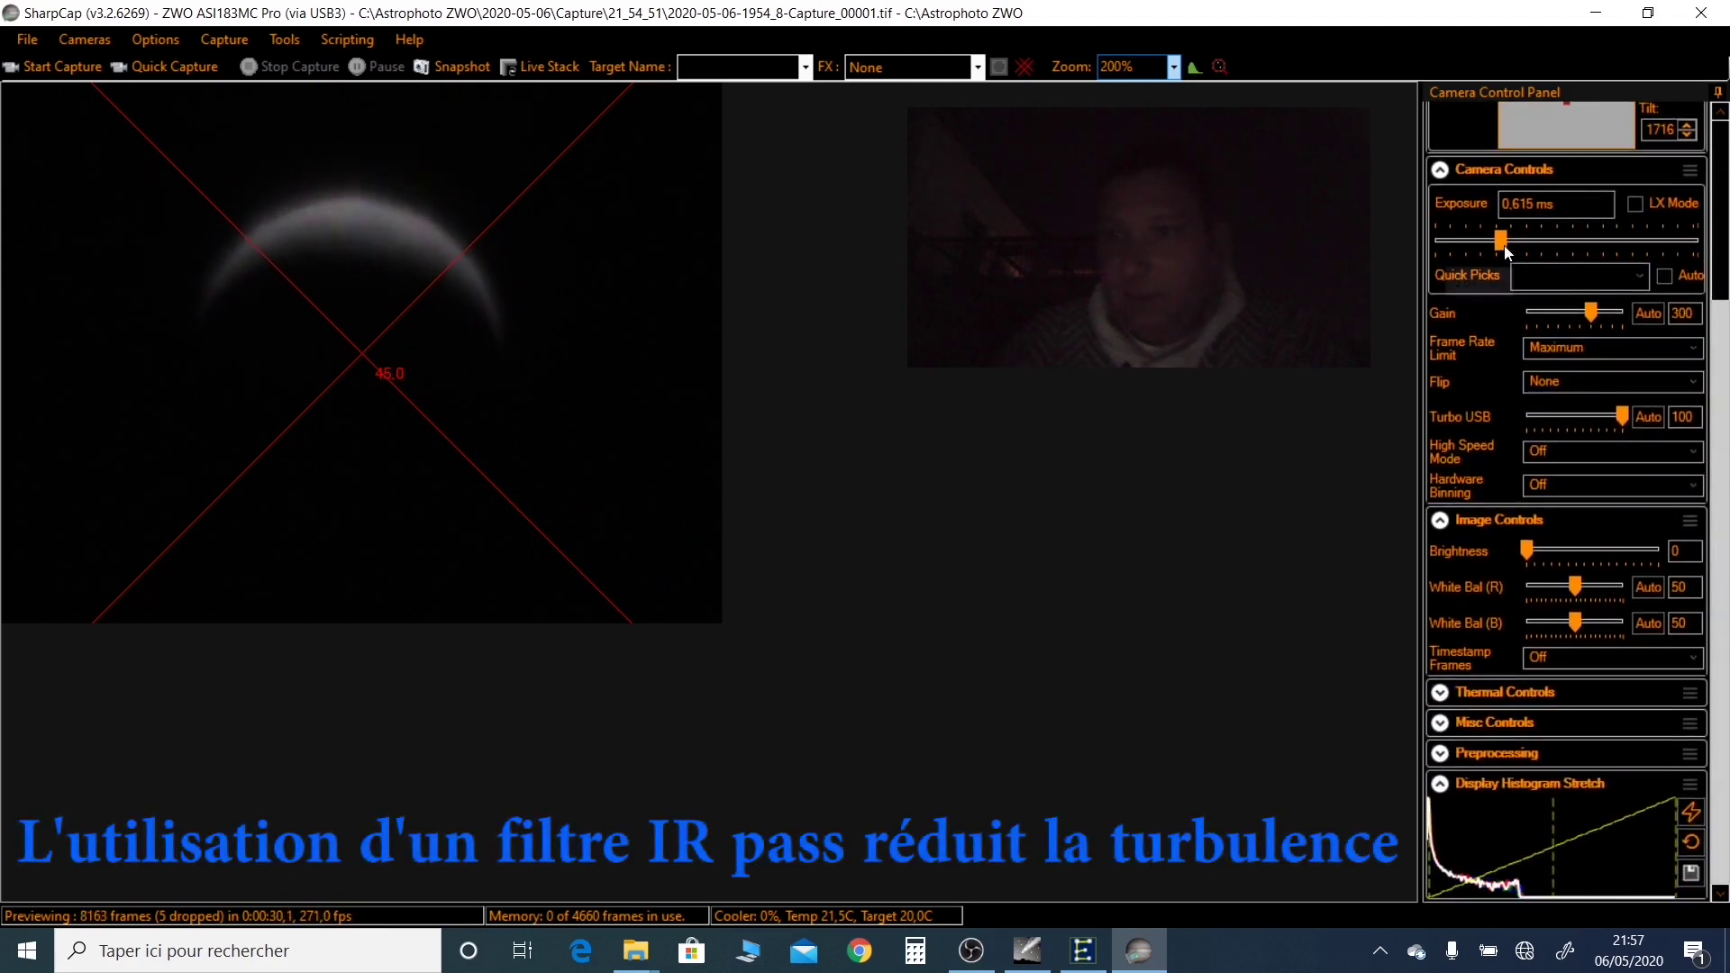
{"action": "left_click_drag", "start_coordinate": [1513, 255], "coordinate": [1511, 251]}
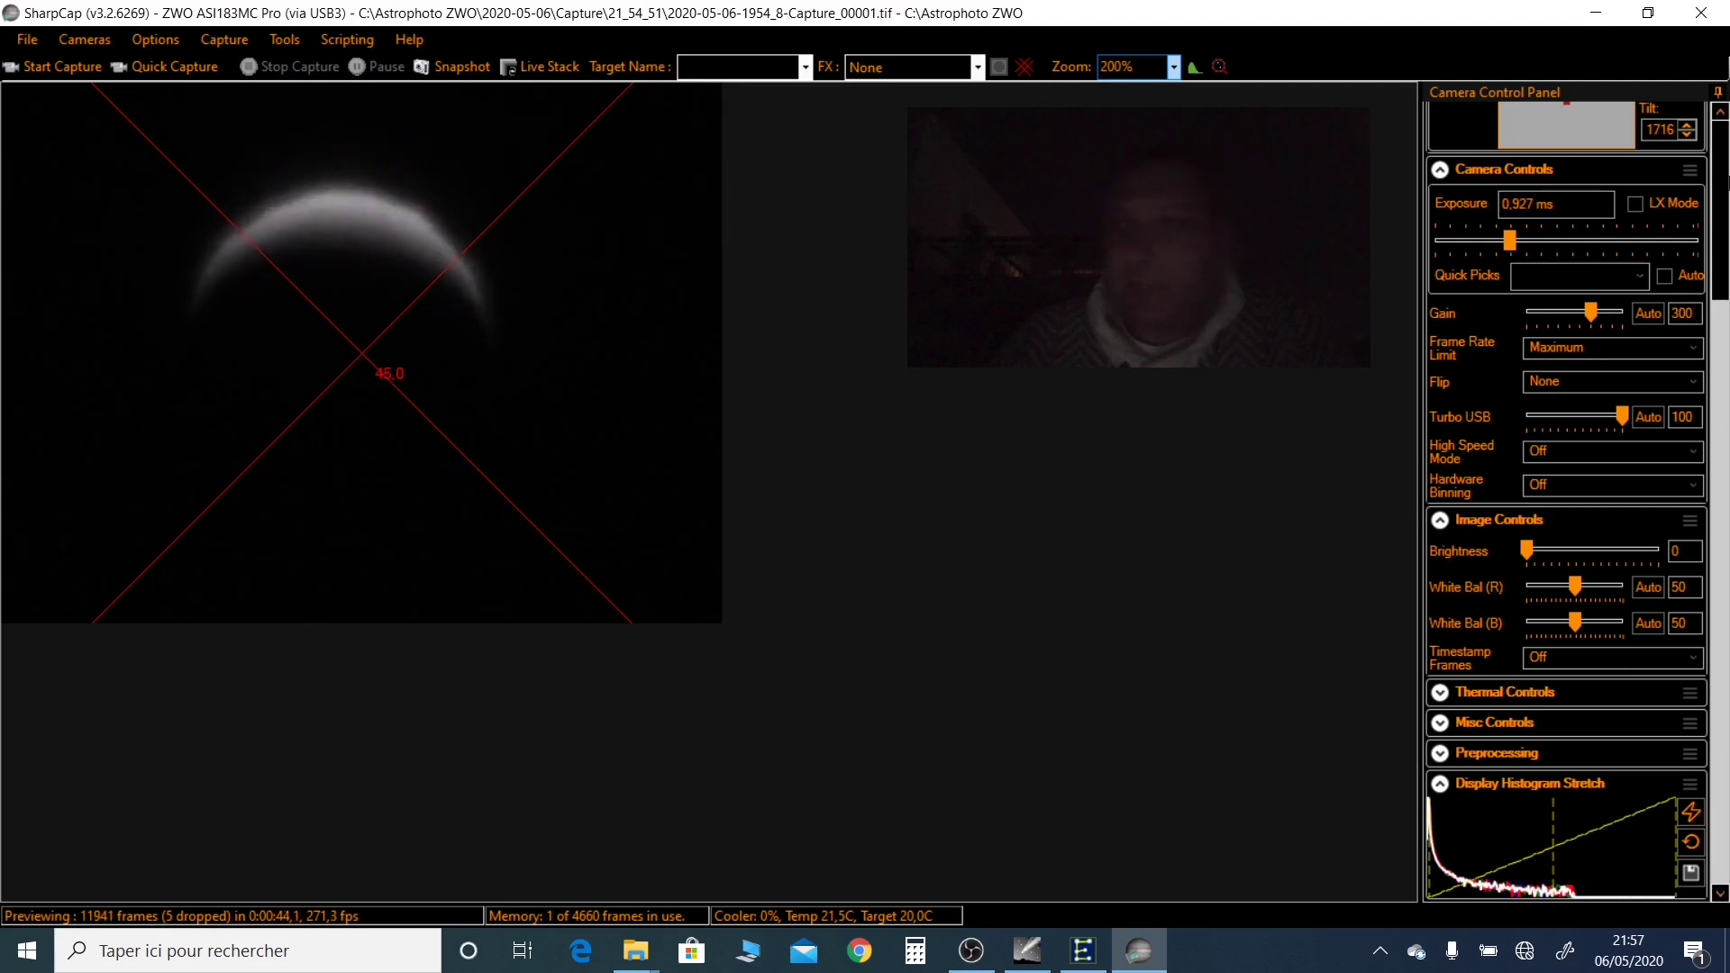
Reduce the camera's capture area to 200x200 around the crescent
{"action": "scroll", "coordinate": [1618, 207], "scroll_direction": "up", "scroll_amount": 3}
{"action": "left_click", "coordinate": [1618, 211]}
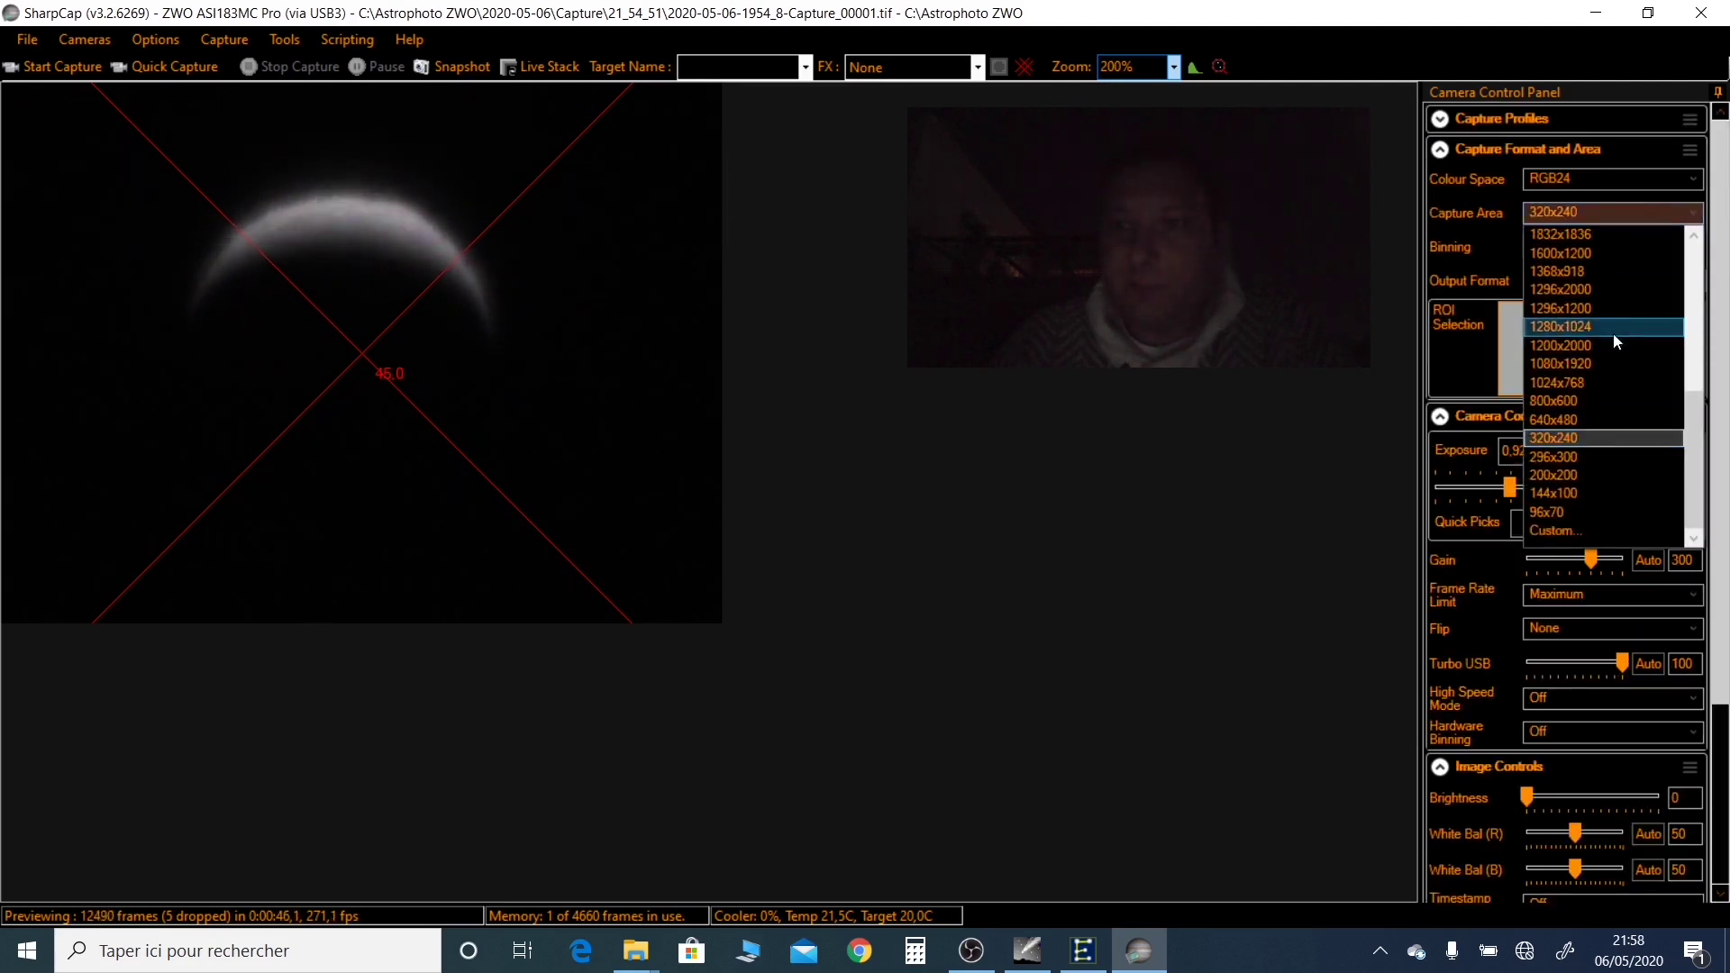
{"action": "left_click", "coordinate": [1586, 475]}
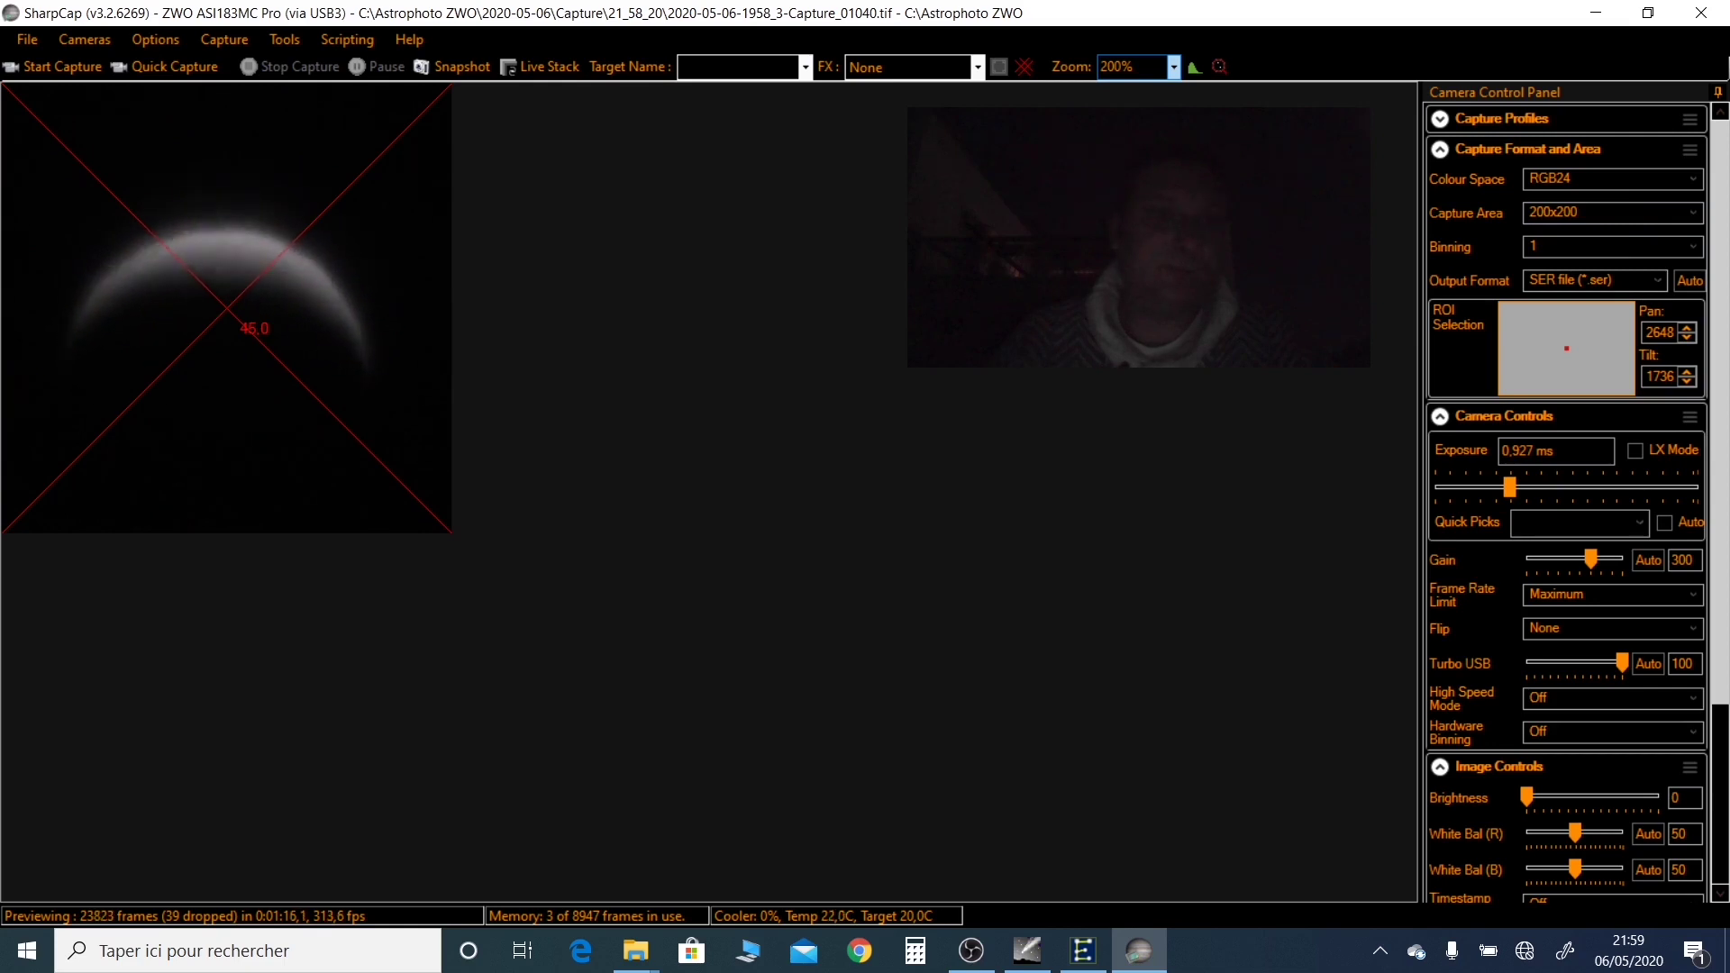
Set the quick capture length to 5000 frames and record several successive sequences of Venus
{"action": "left_click", "coordinate": [230, 75]}
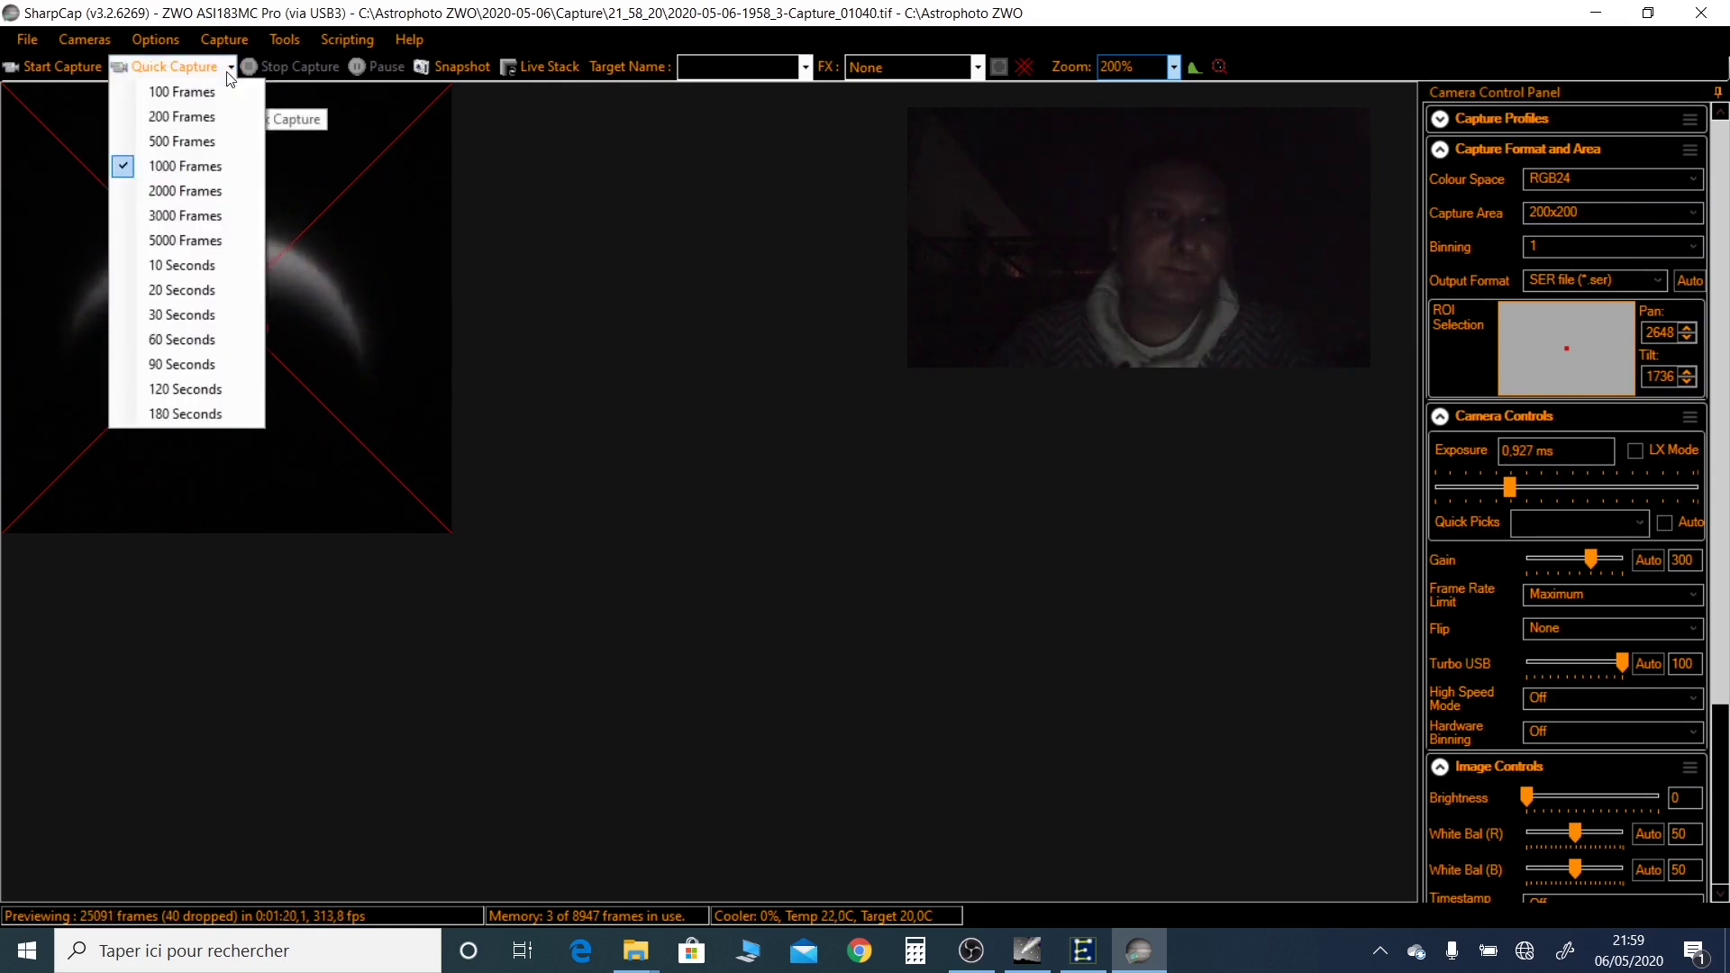
{"action": "left_click", "coordinate": [185, 241]}
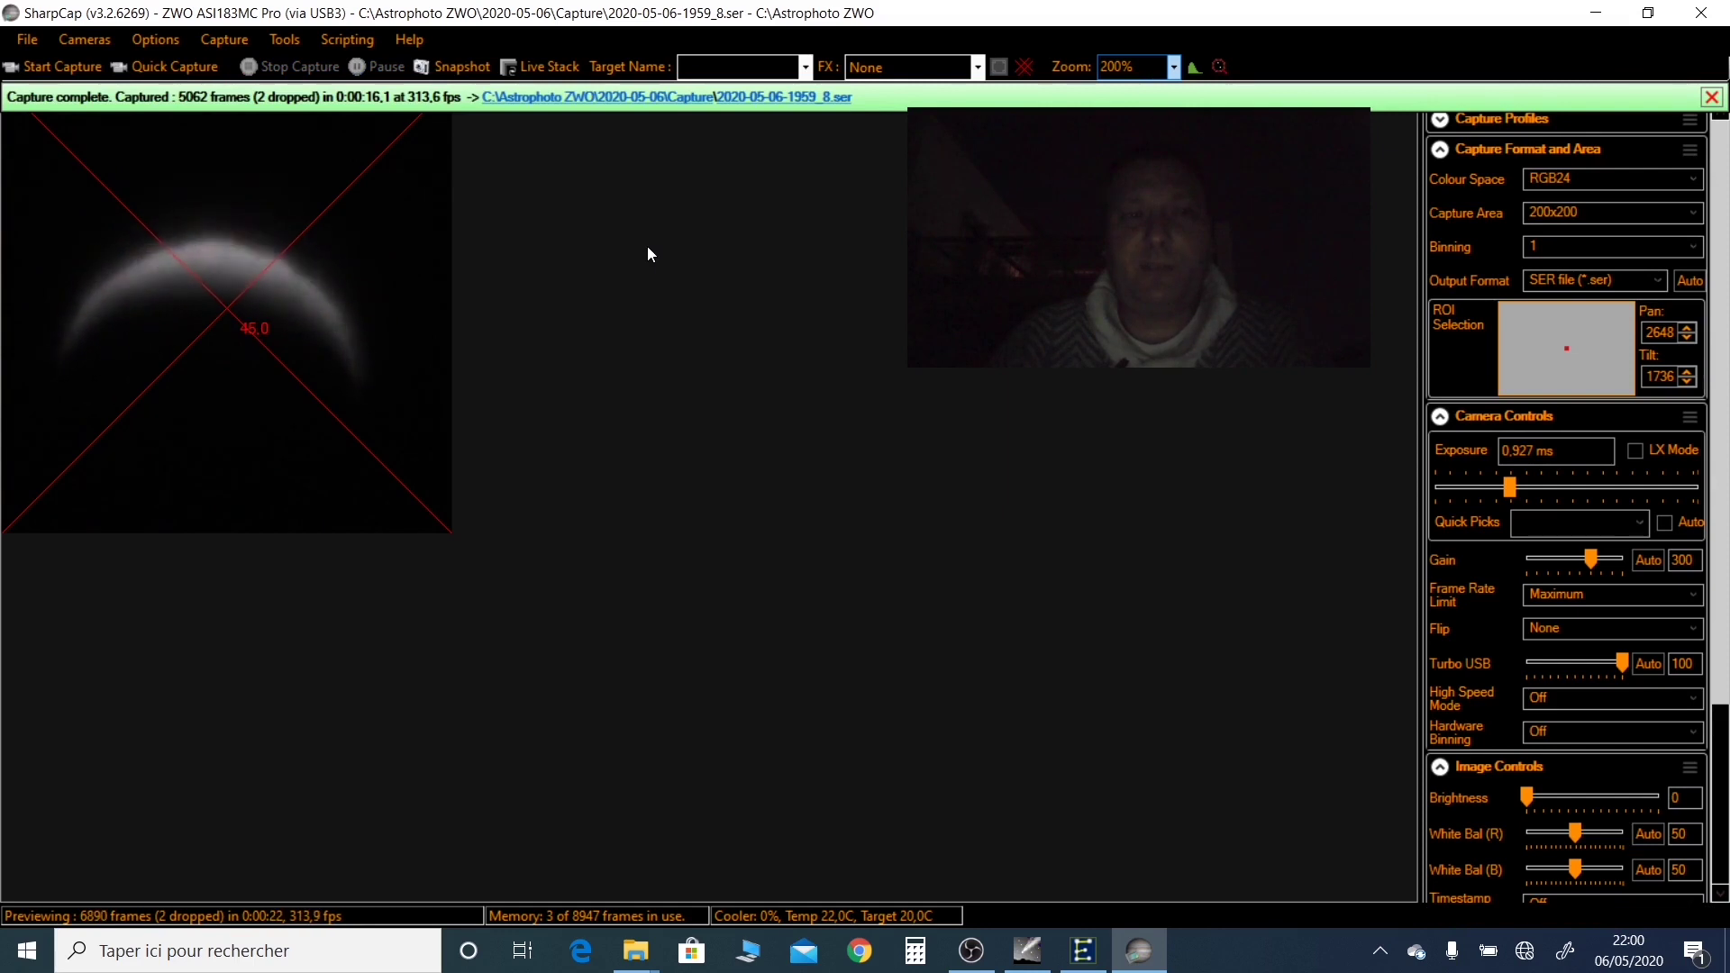
{"action": "left_click", "coordinate": [206, 68]}
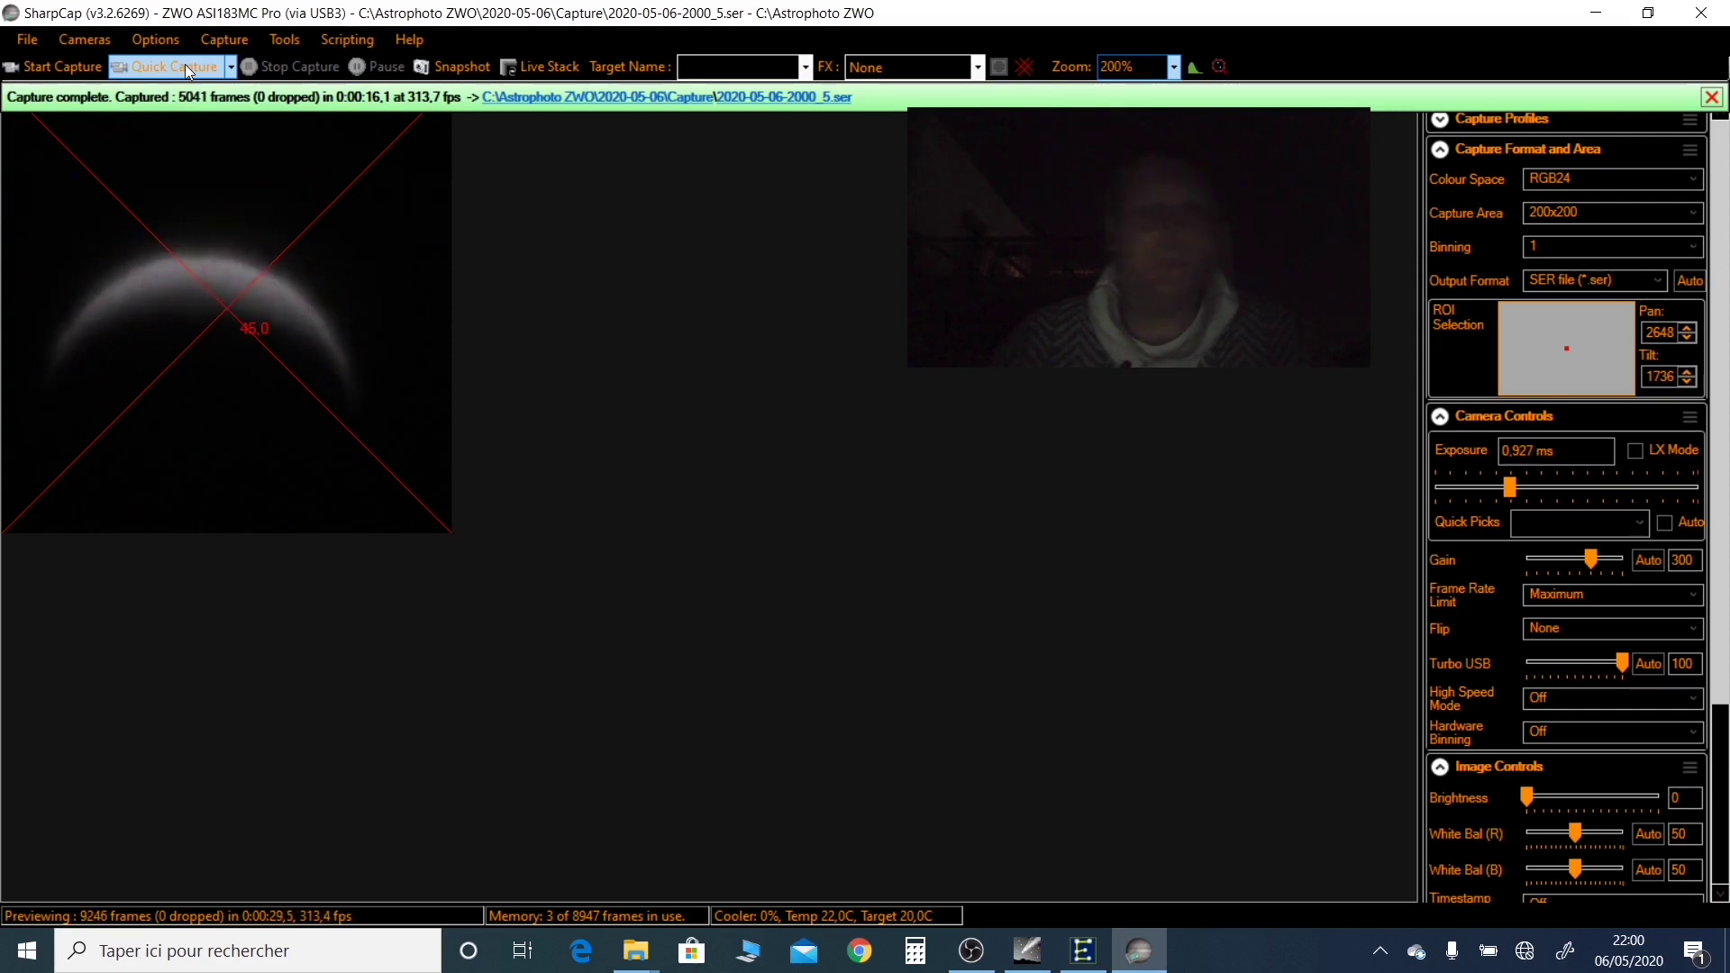
{"action": "left_click", "coordinate": [186, 63]}
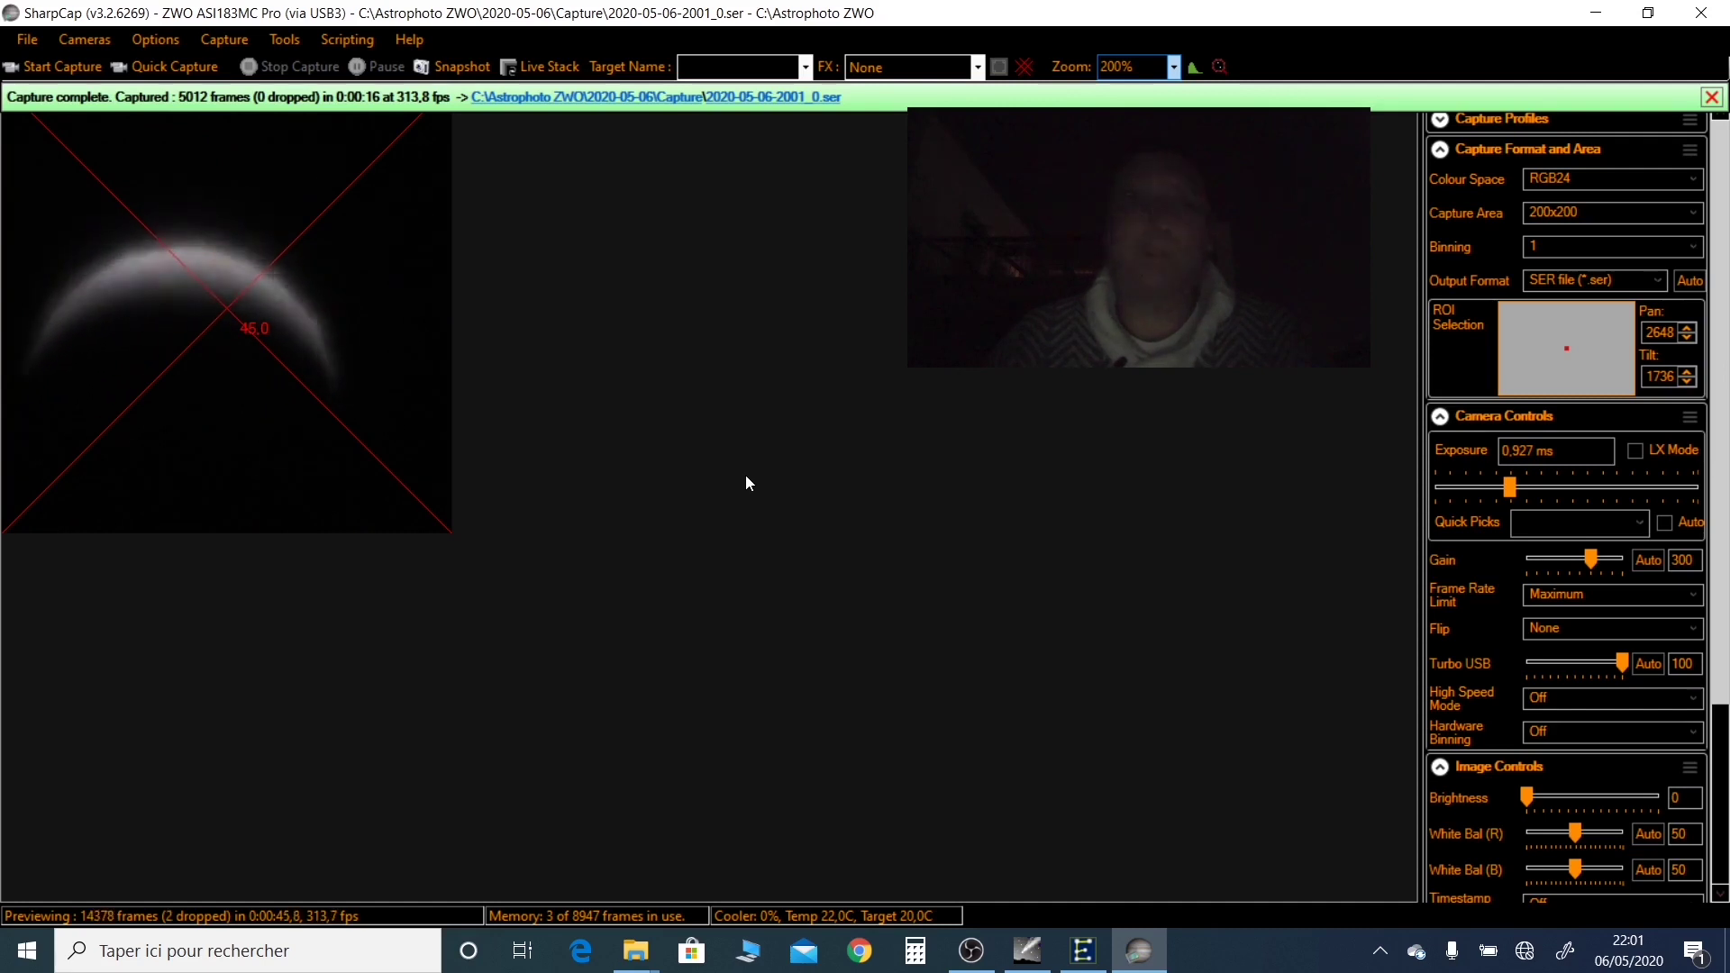
{"action": "left_click", "coordinate": [168, 72]}
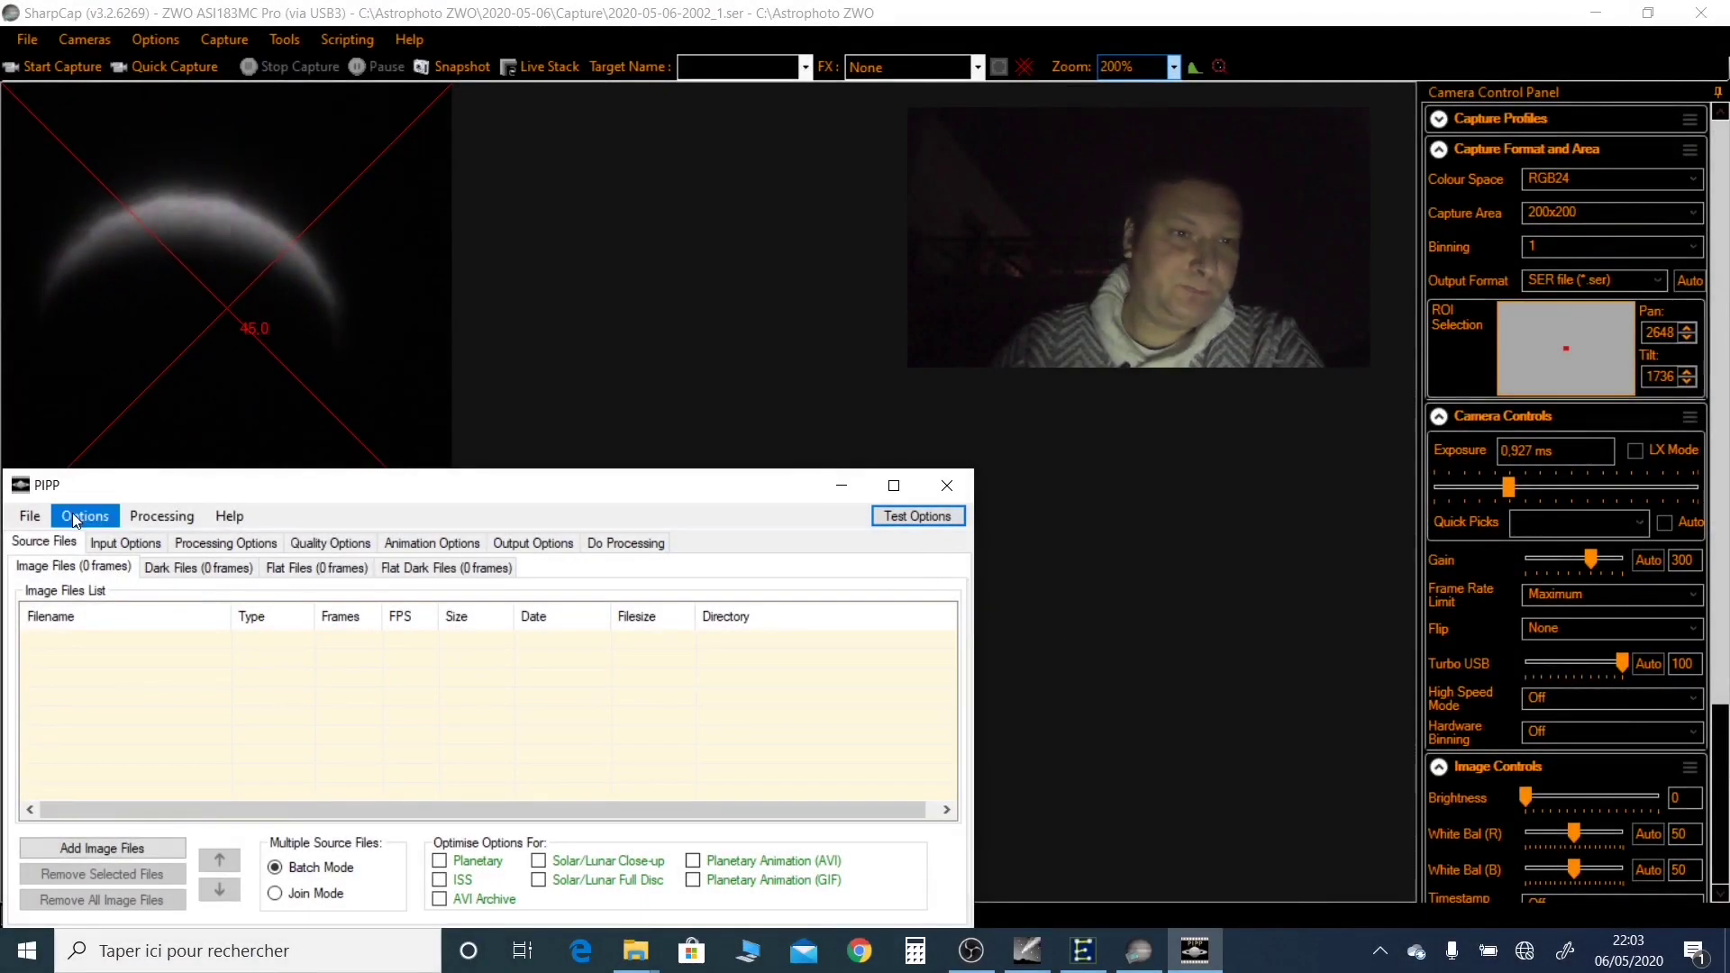
In PIPP, add the five SER recordings from the 2020-05-06 Capture folder as source files
{"action": "left_click", "coordinate": [30, 515]}
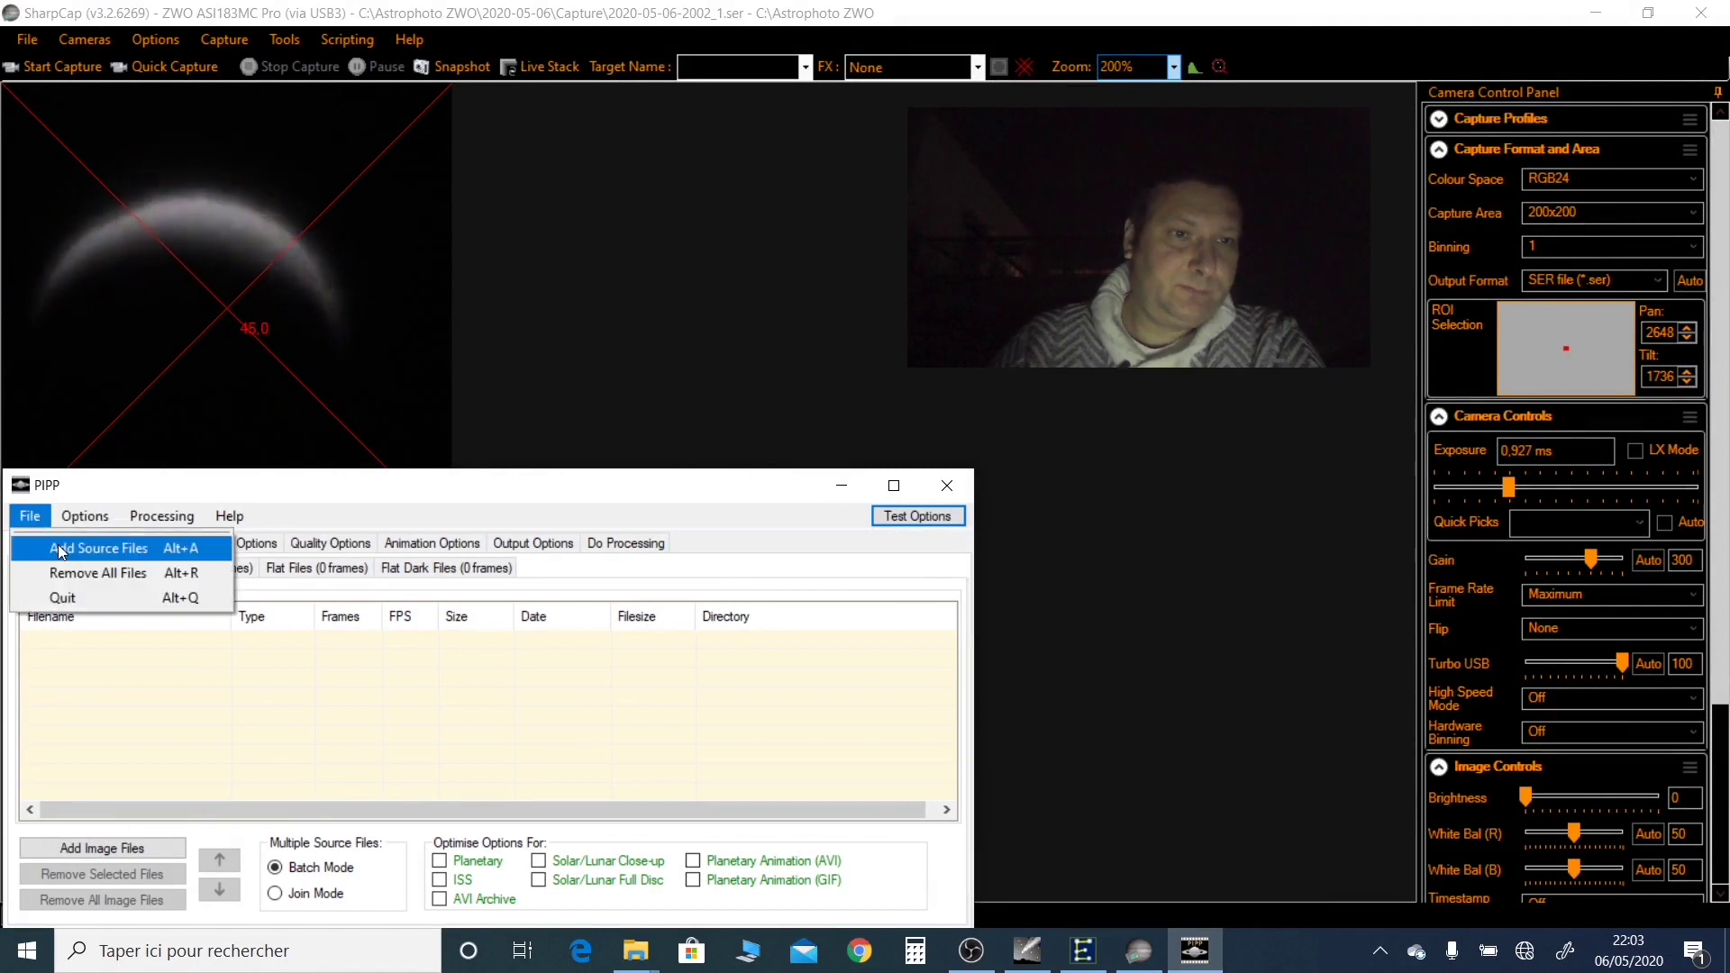
{"action": "left_click", "coordinate": [61, 548]}
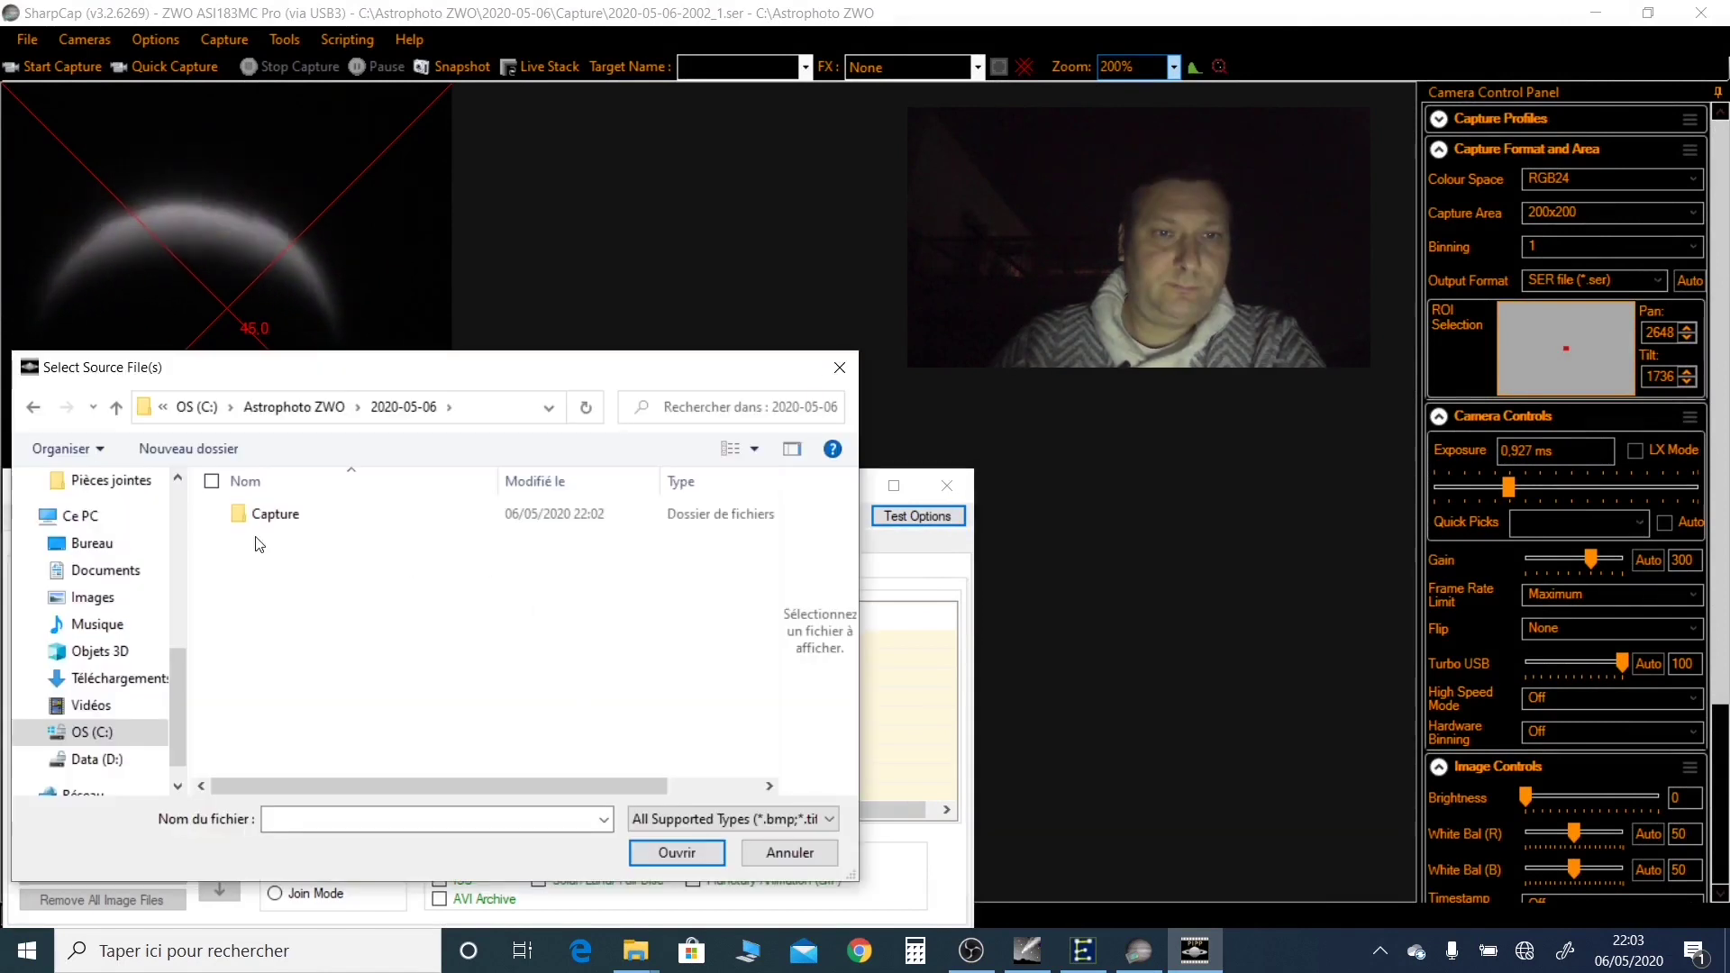
{"action": "double_click", "coordinate": [270, 515]}
{"action": "left_click", "coordinate": [270, 538]}
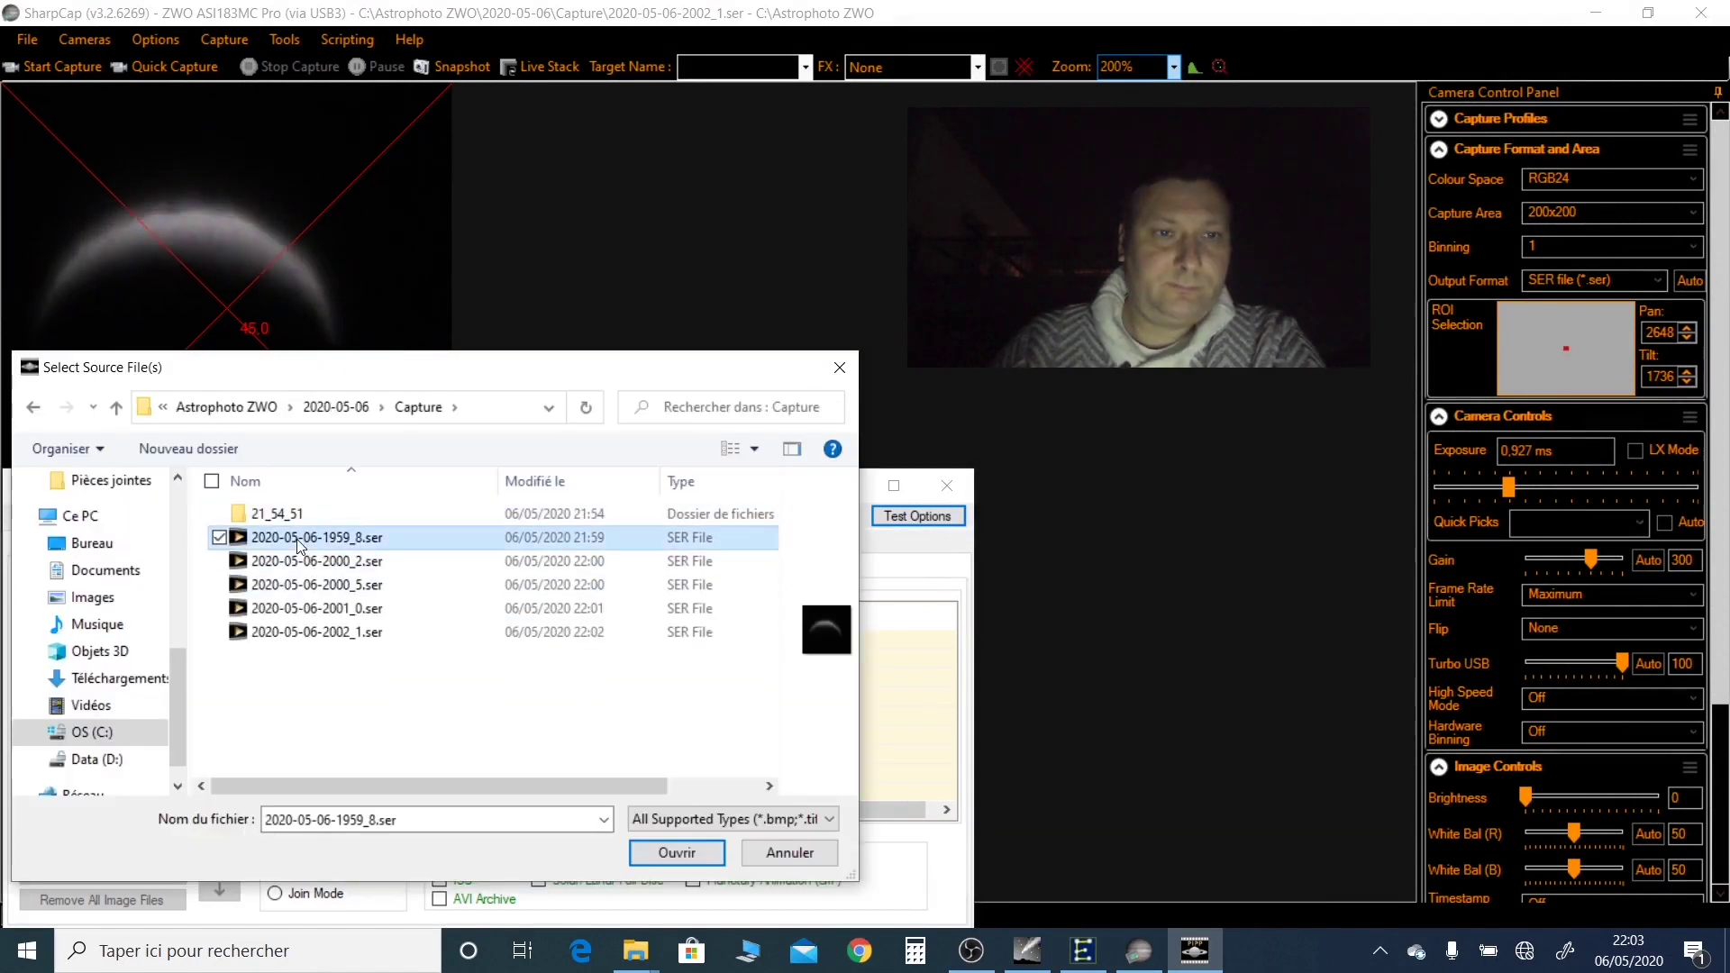
{"action": "left_click", "coordinate": [307, 629], "text": "shift"}
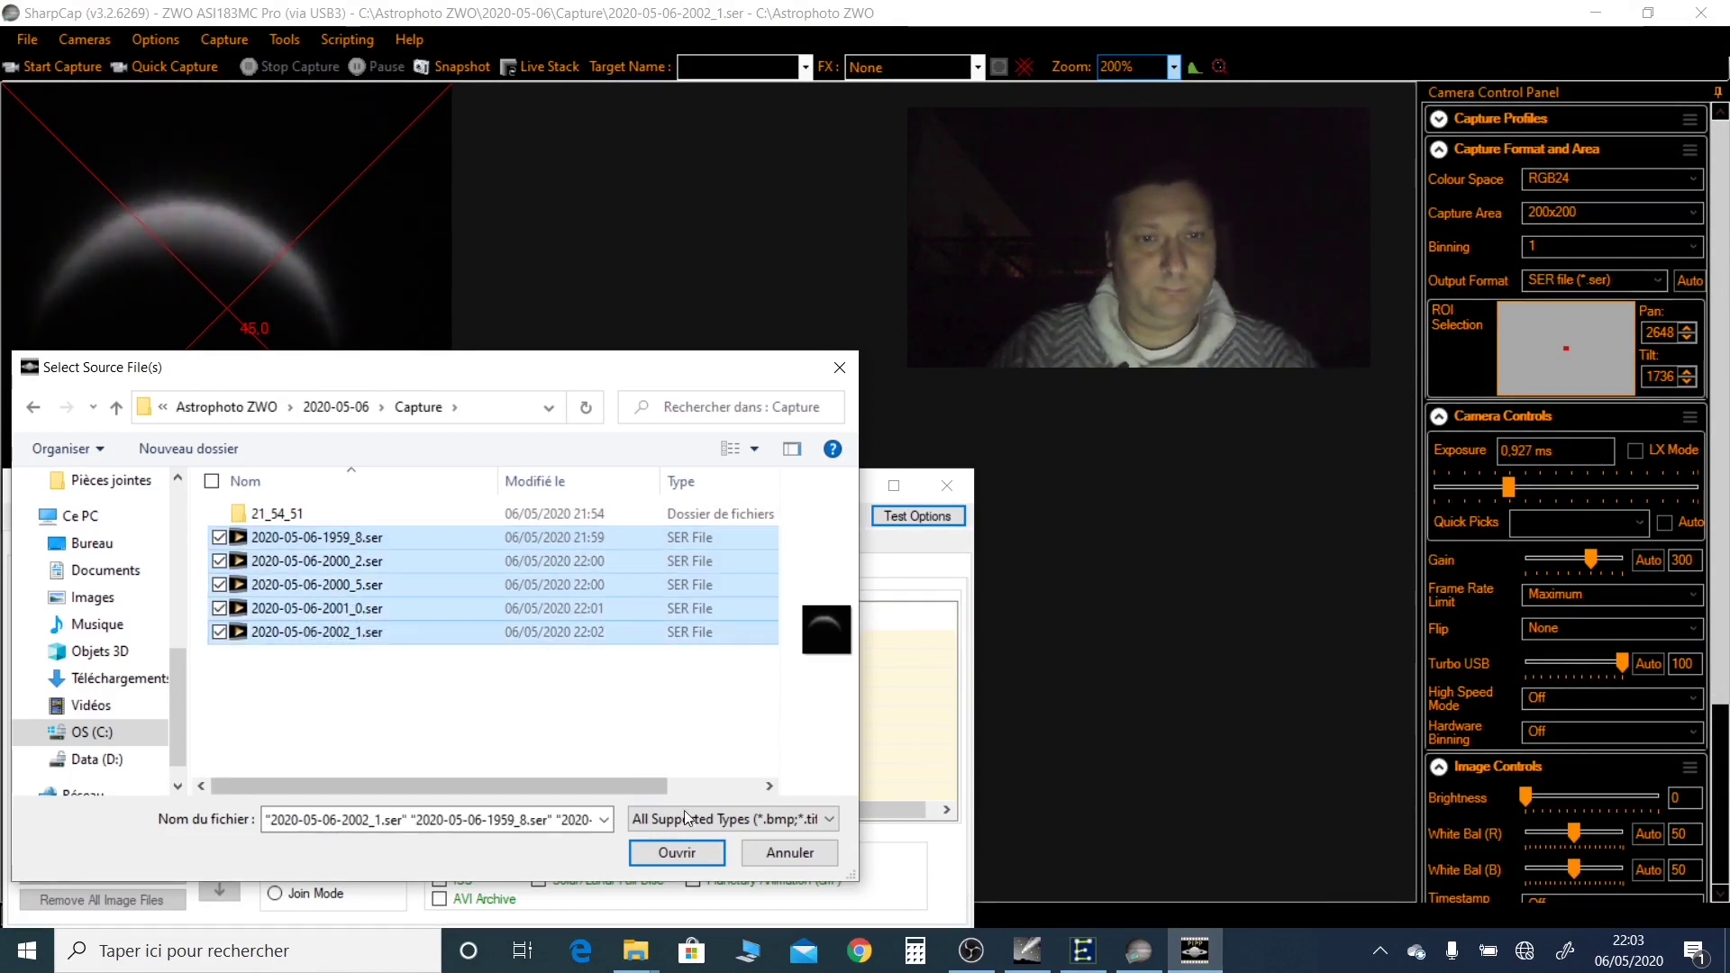
{"action": "left_click", "coordinate": [677, 852]}
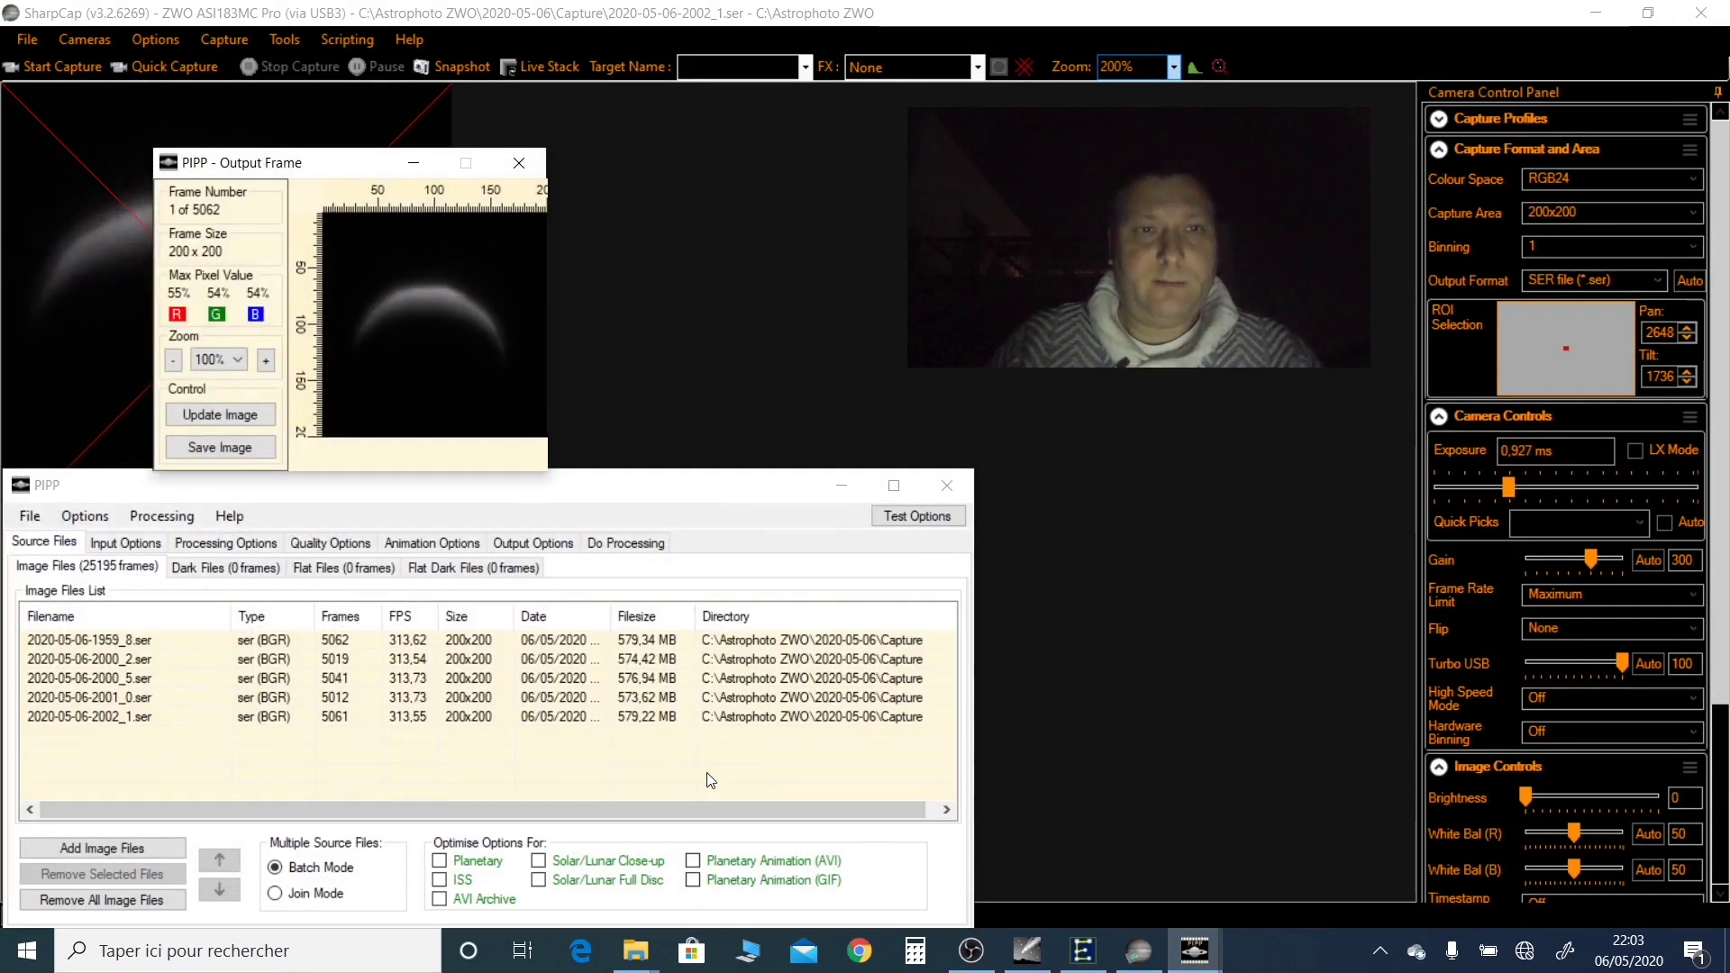
Optimise the options for planetary images and set the multiple source files to Join Mode
{"action": "left_click_drag", "start_coordinate": [313, 173], "coordinate": [605, 143]}
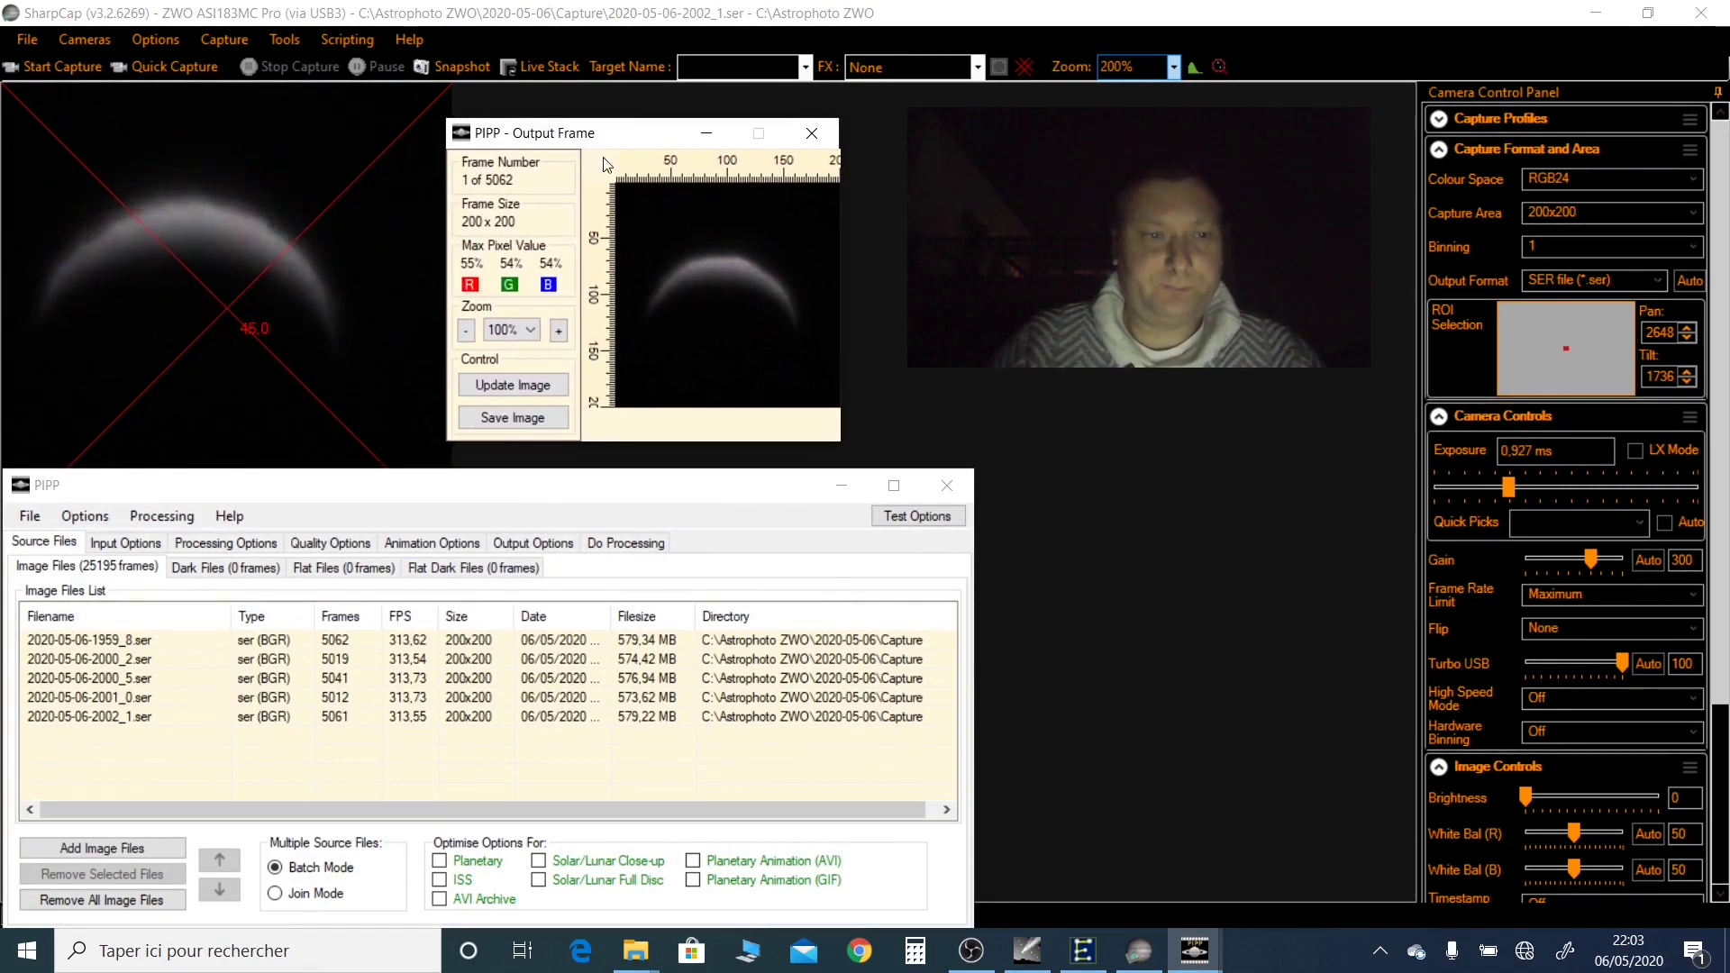
{"action": "left_click", "coordinate": [441, 861]}
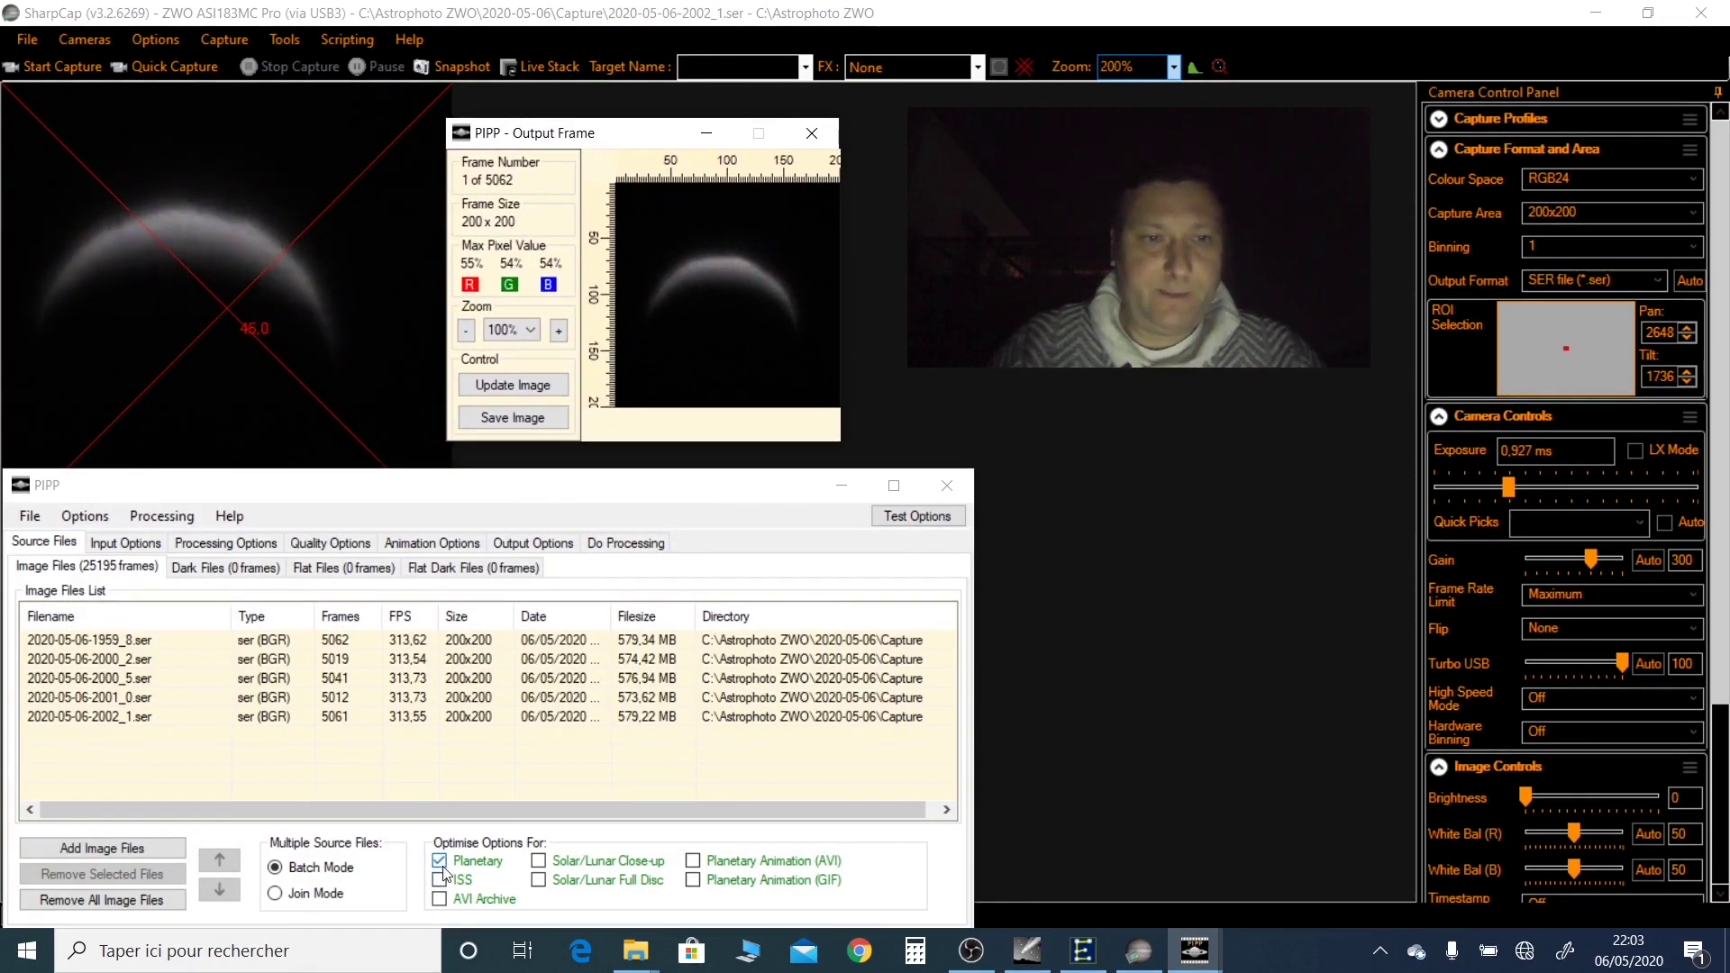
{"action": "left_click", "coordinate": [276, 893]}
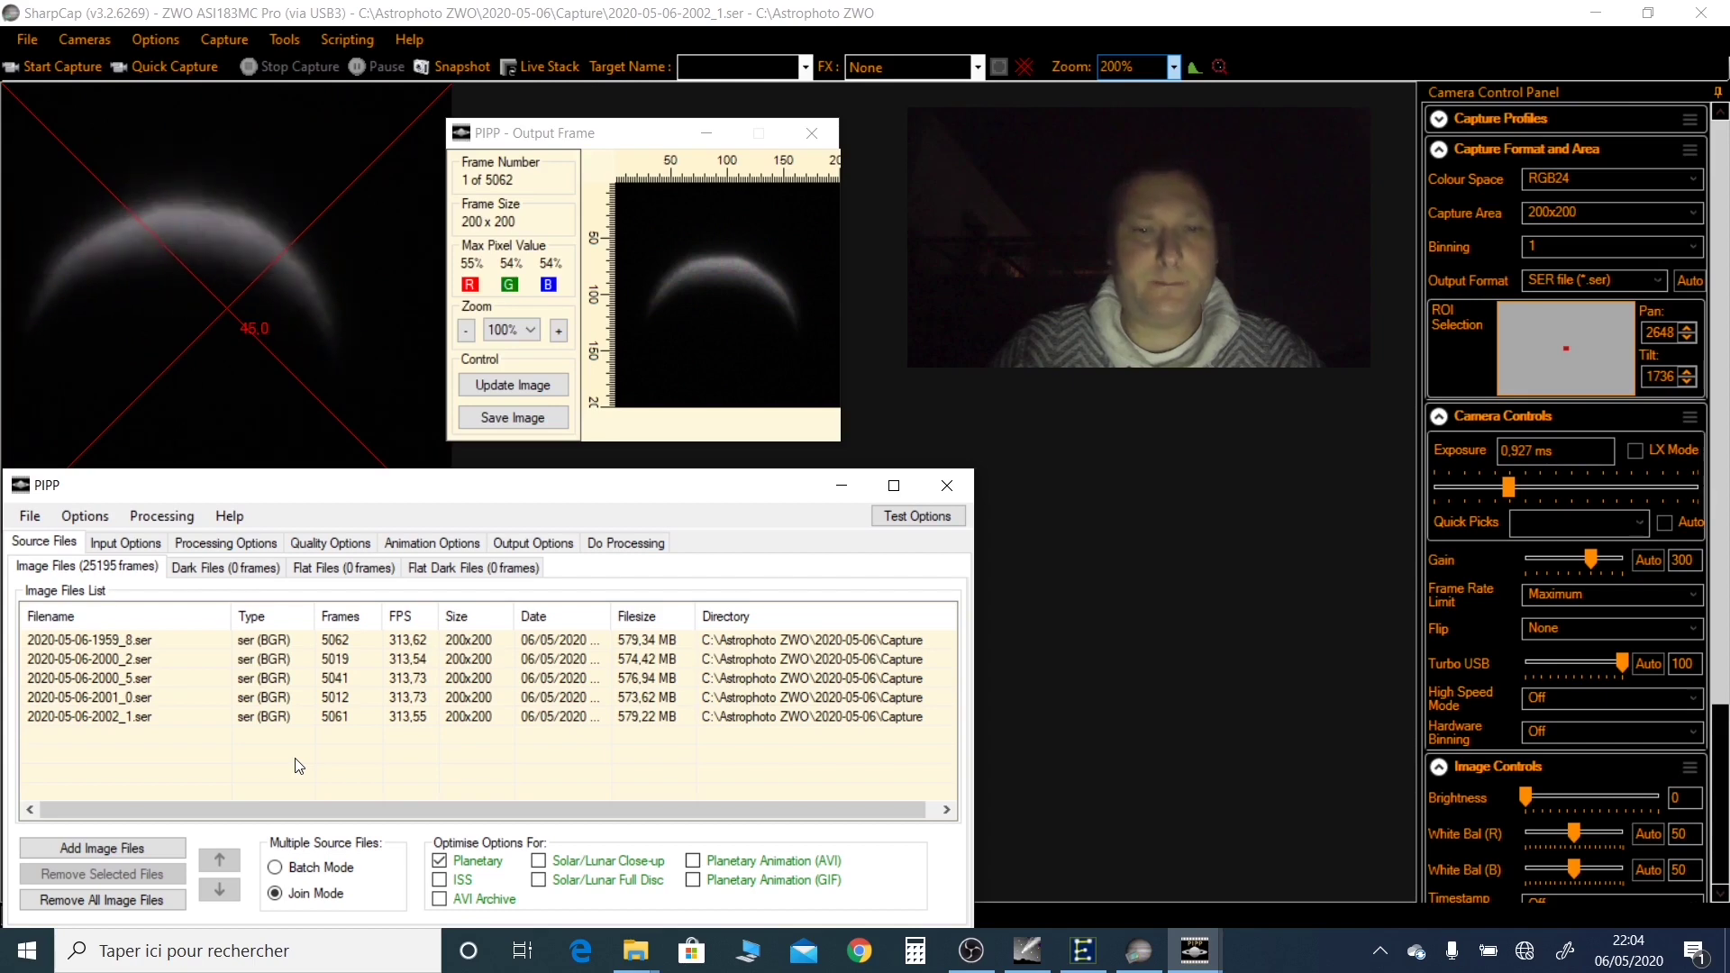
Set the frame cropping to 180 wide by 120 high and test the object detection threshold
{"action": "left_click", "coordinate": [126, 542]}
{"action": "left_click_drag", "start_coordinate": [624, 493], "coordinate": [613, 328]}
{"action": "left_click", "coordinate": [217, 378]}
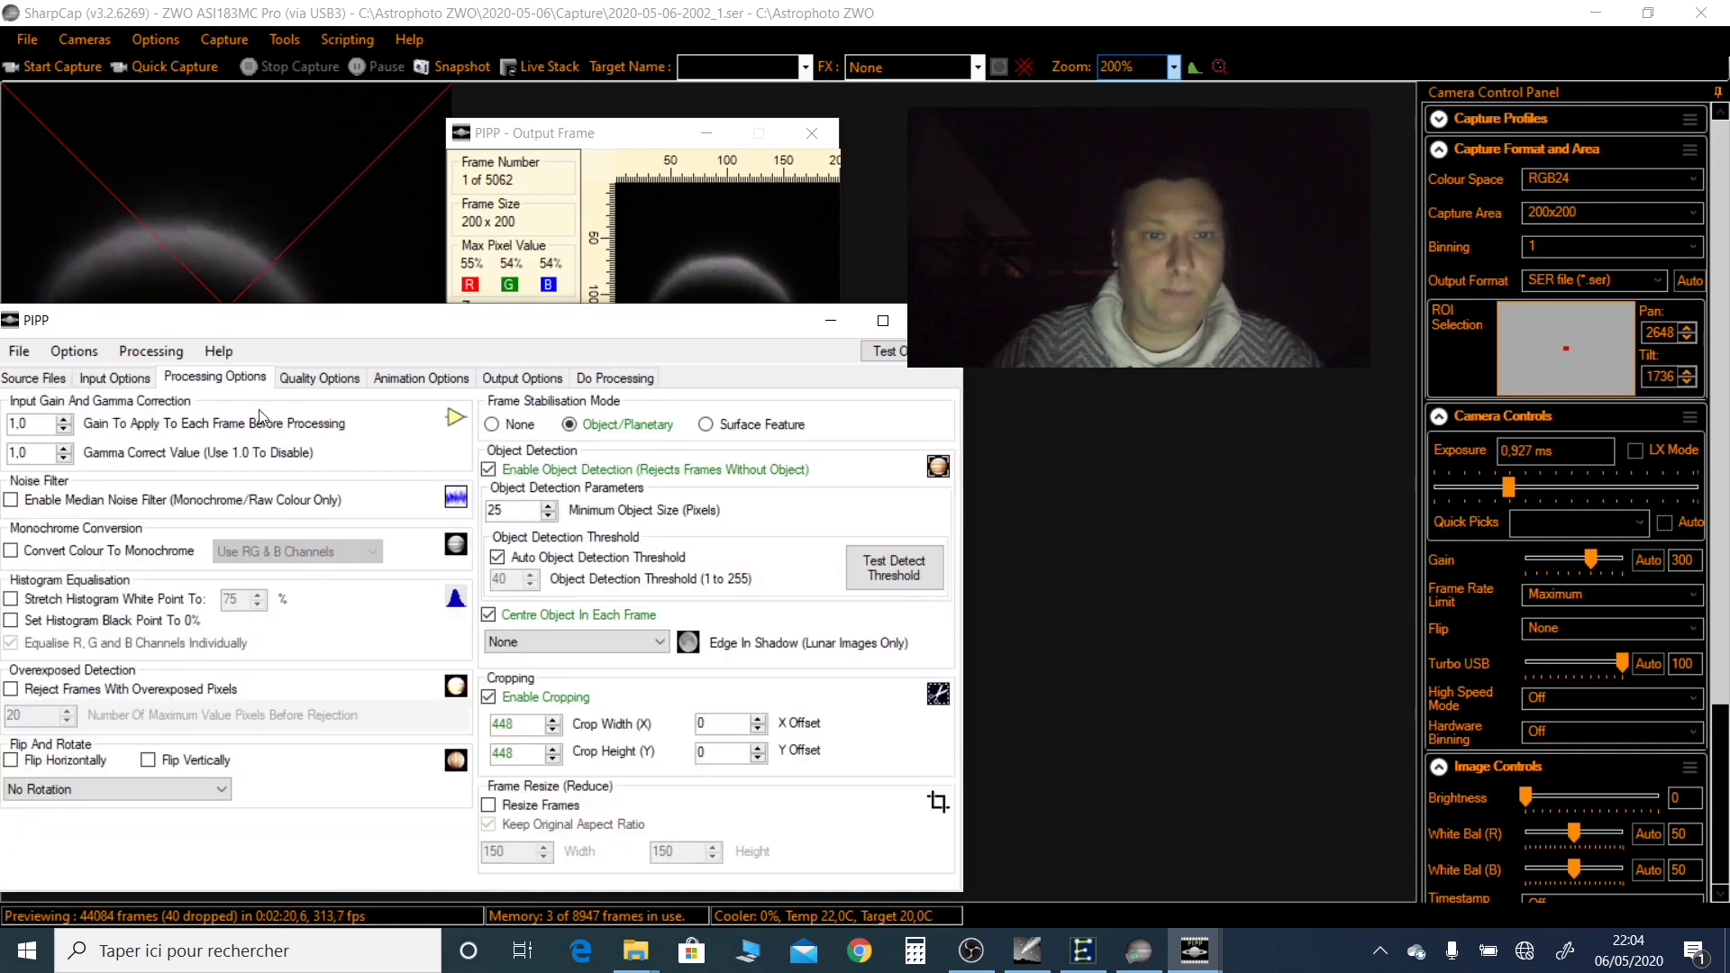
{"action": "double_click", "coordinate": [522, 726]}
{"action": "type", "text": "180"}
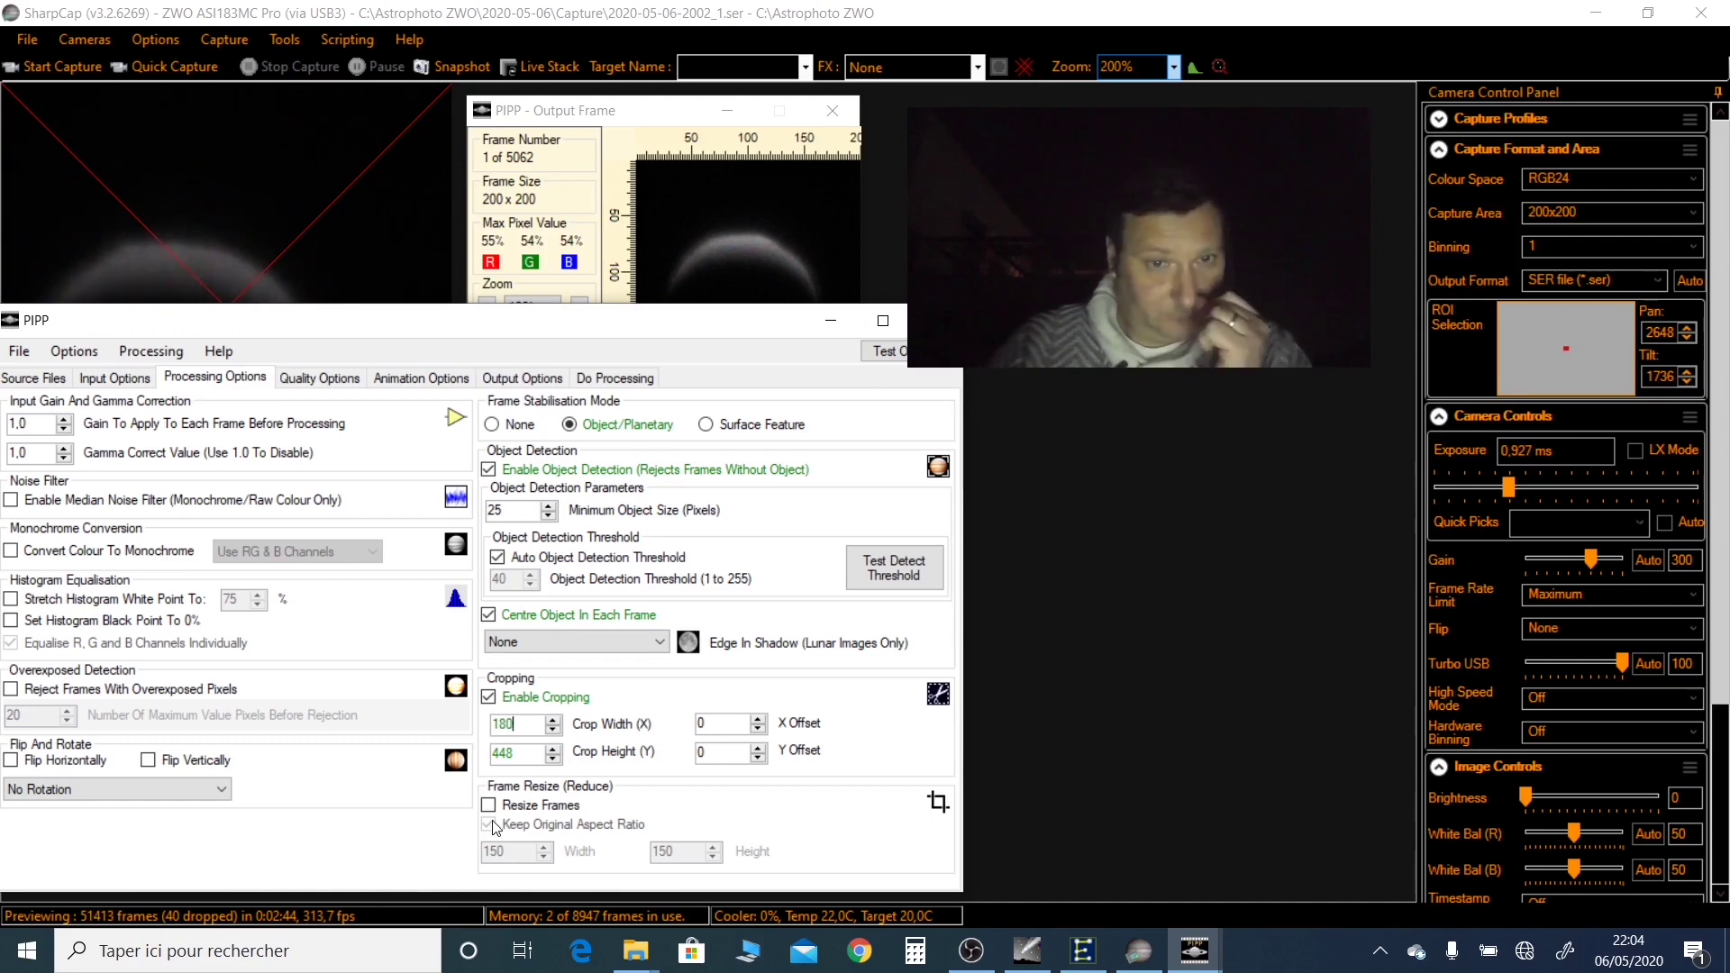
{"action": "key", "text": "Tab"}
{"action": "type", "text": "120"}
{"action": "left_click", "coordinate": [899, 570]}
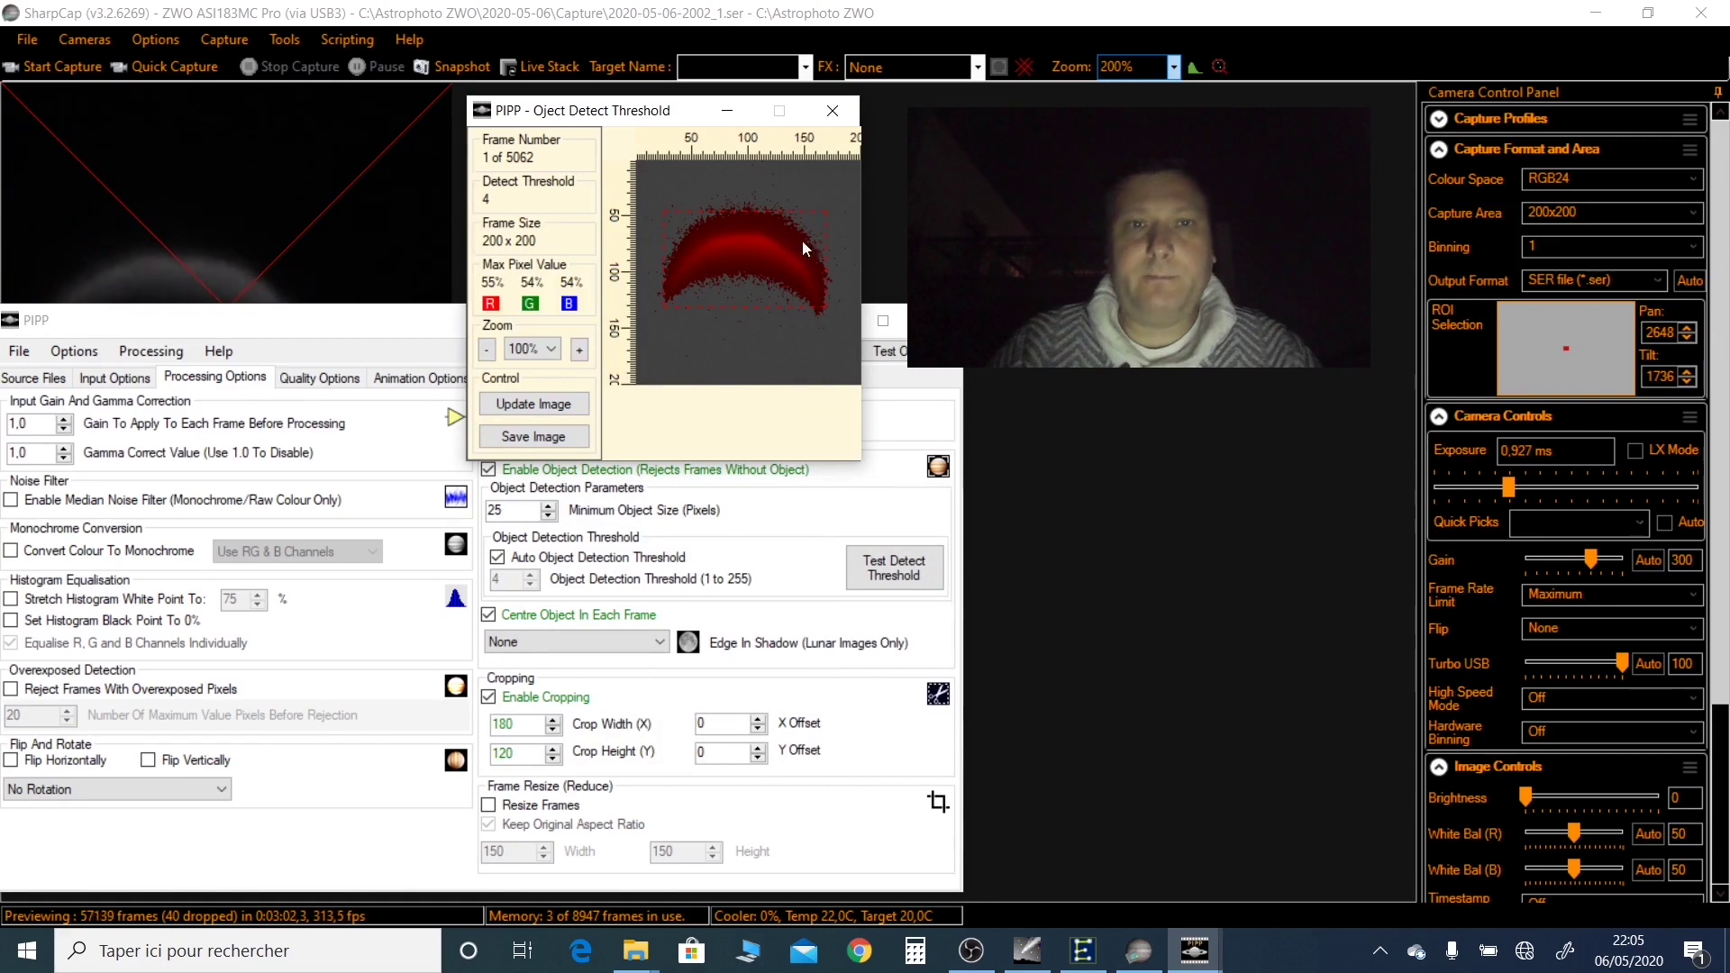
{"action": "left_click", "coordinate": [386, 329]}
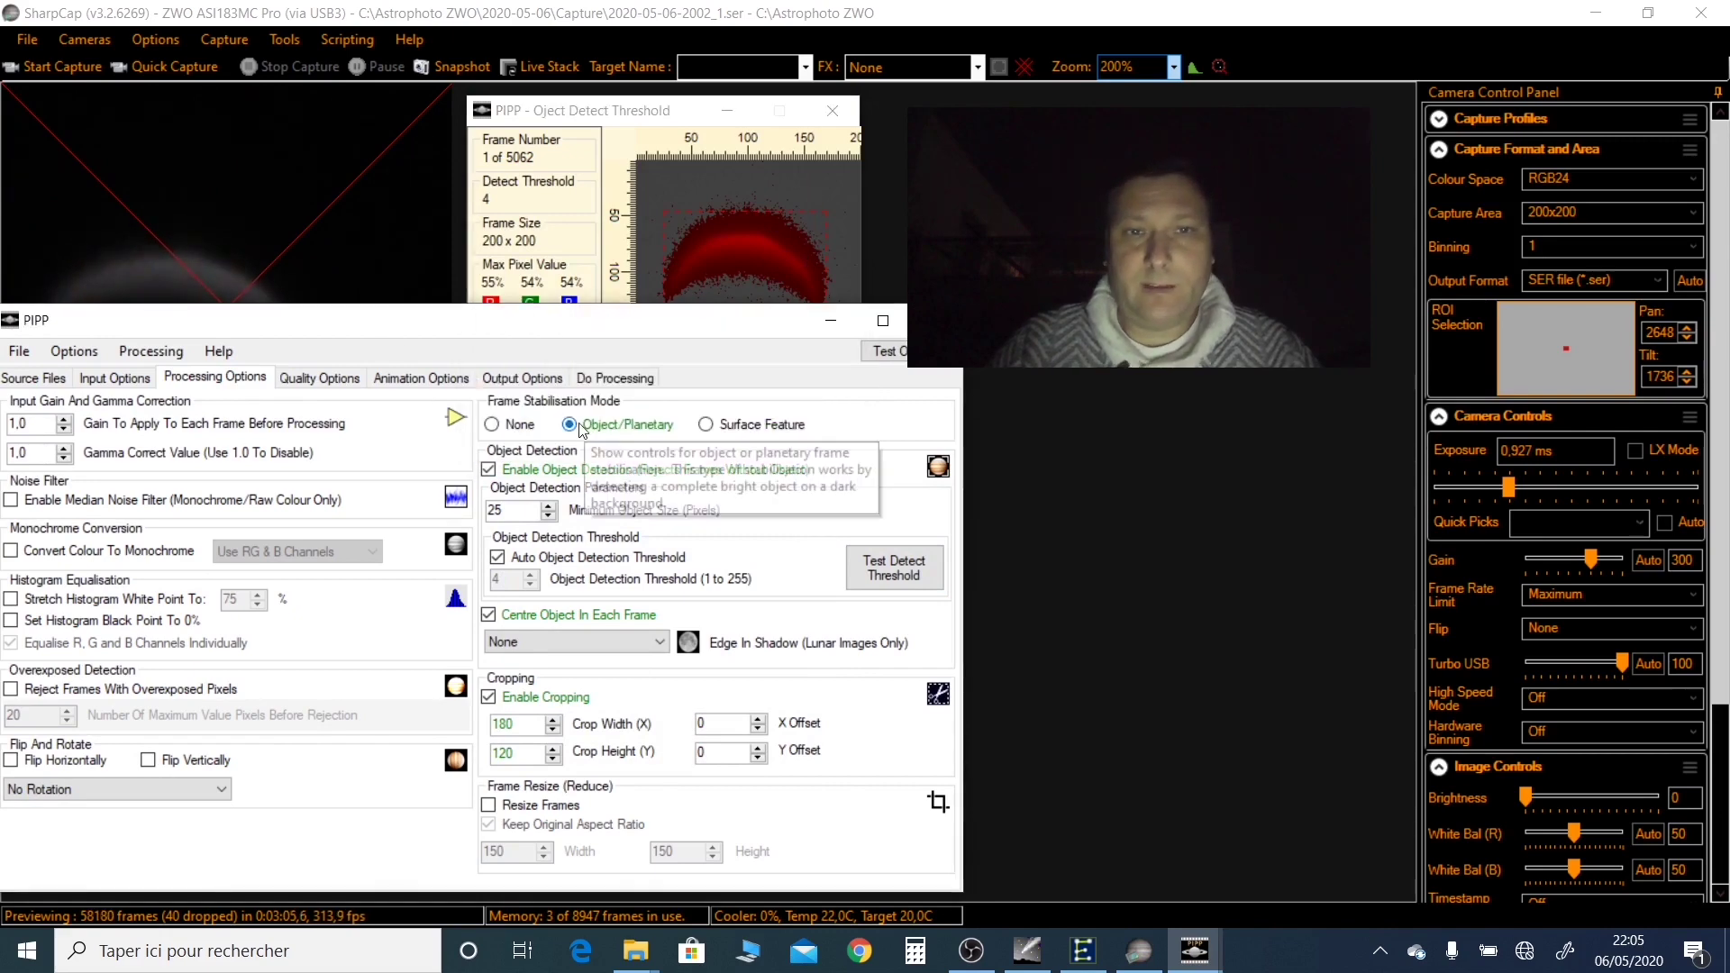
Set the output format to SER and start processing the joined recordings
{"action": "left_click", "coordinate": [45, 378]}
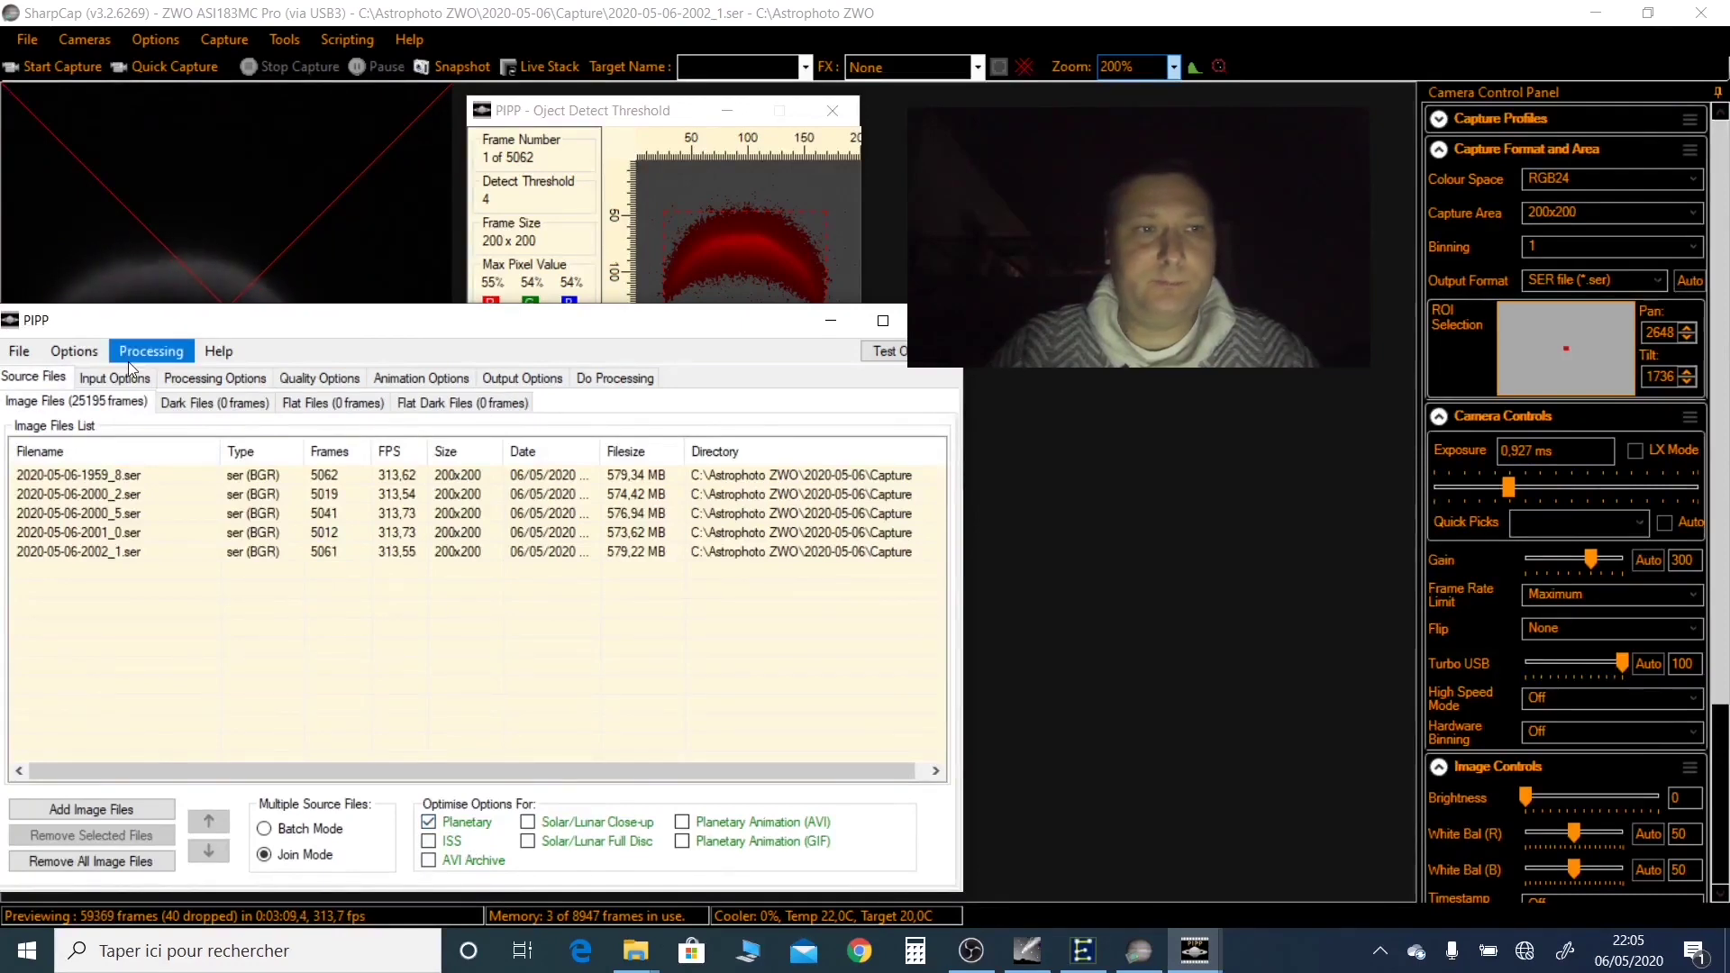
{"action": "left_click", "coordinate": [216, 378]}
{"action": "left_click", "coordinate": [322, 377]}
{"action": "left_click", "coordinate": [416, 379]}
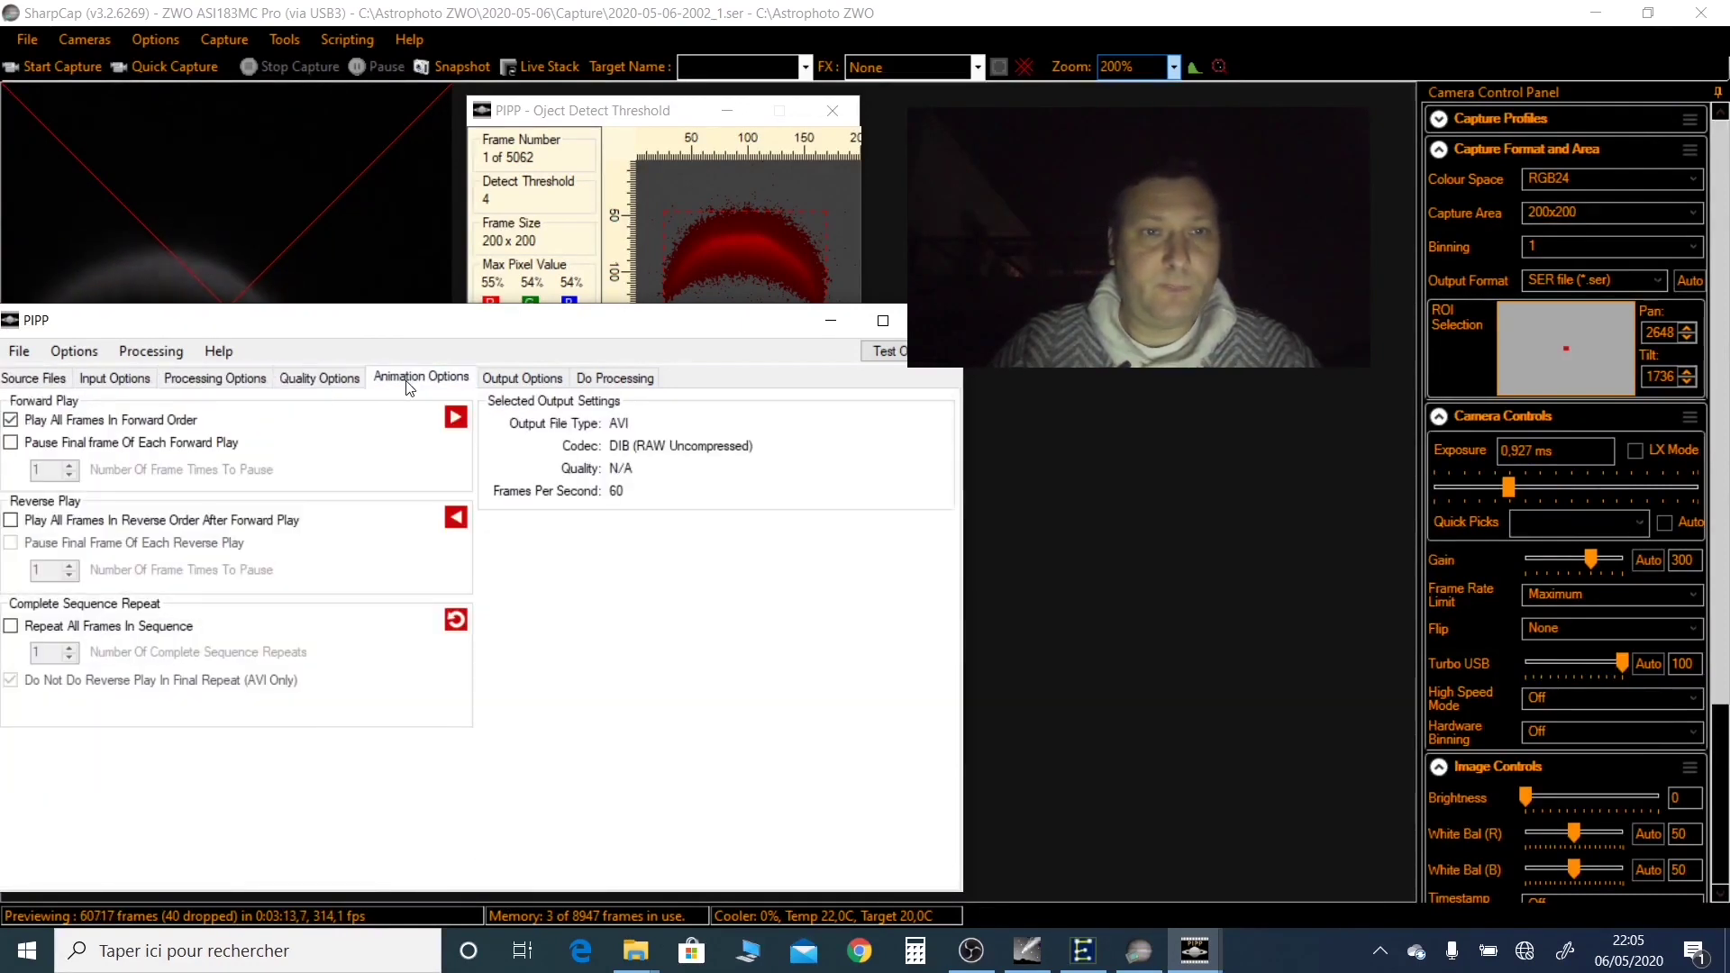
{"action": "left_click", "coordinate": [505, 379]}
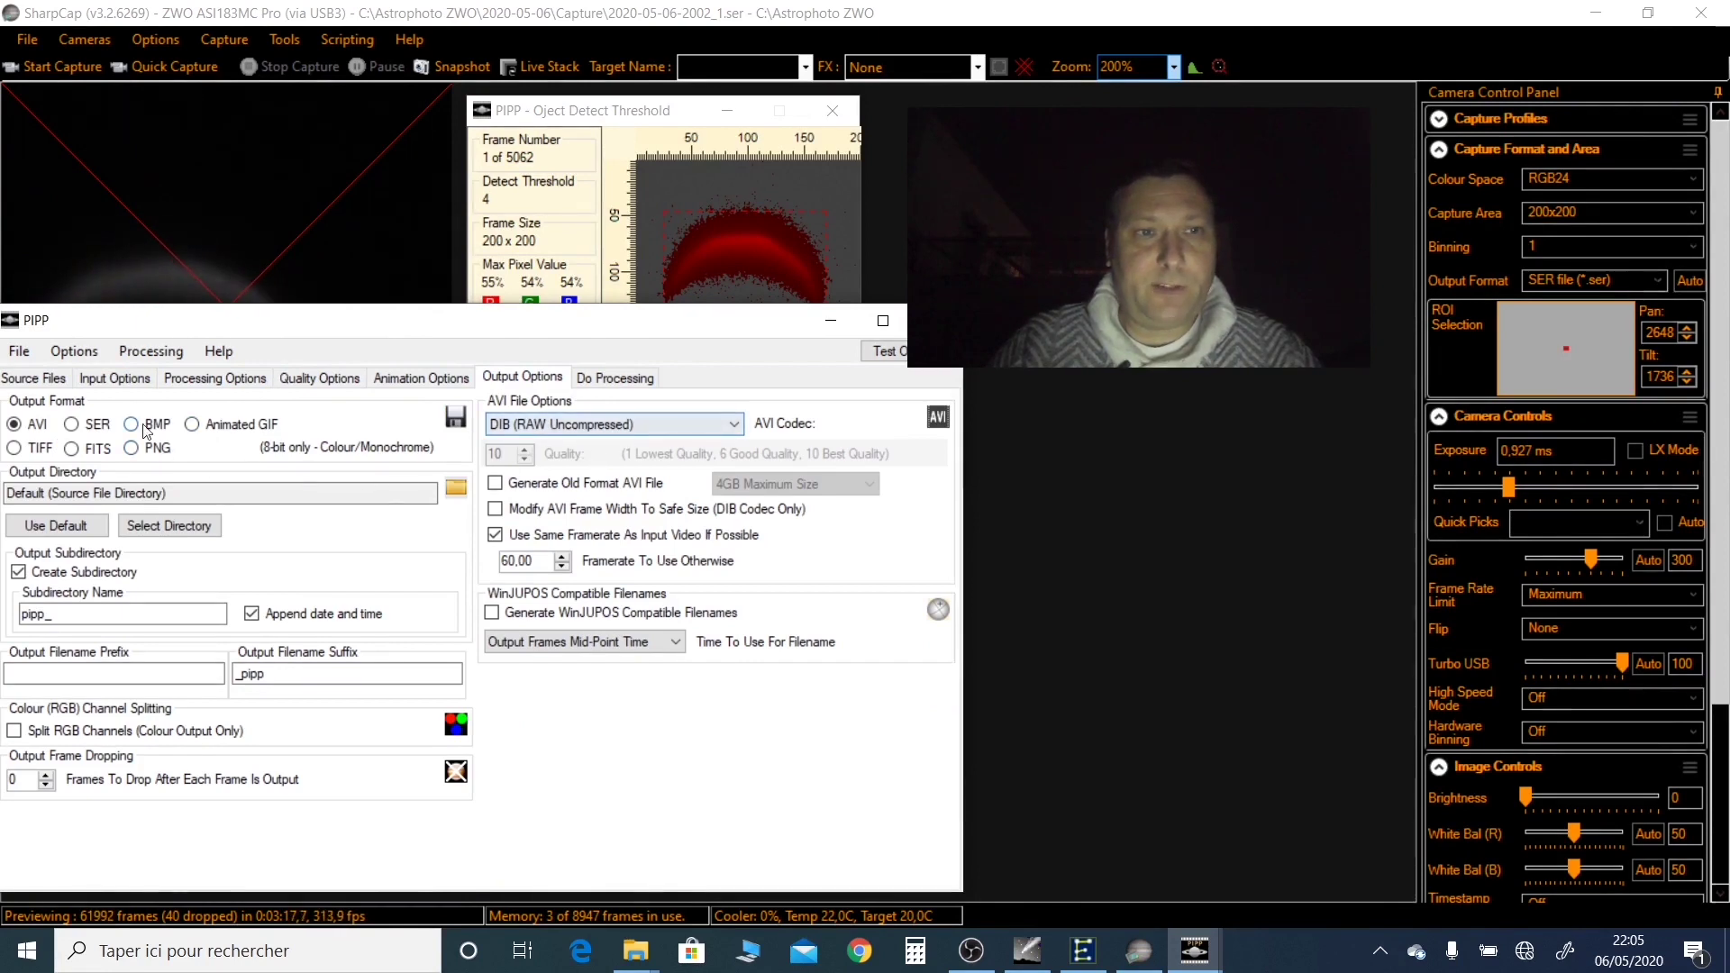
{"action": "left_click", "coordinate": [72, 425]}
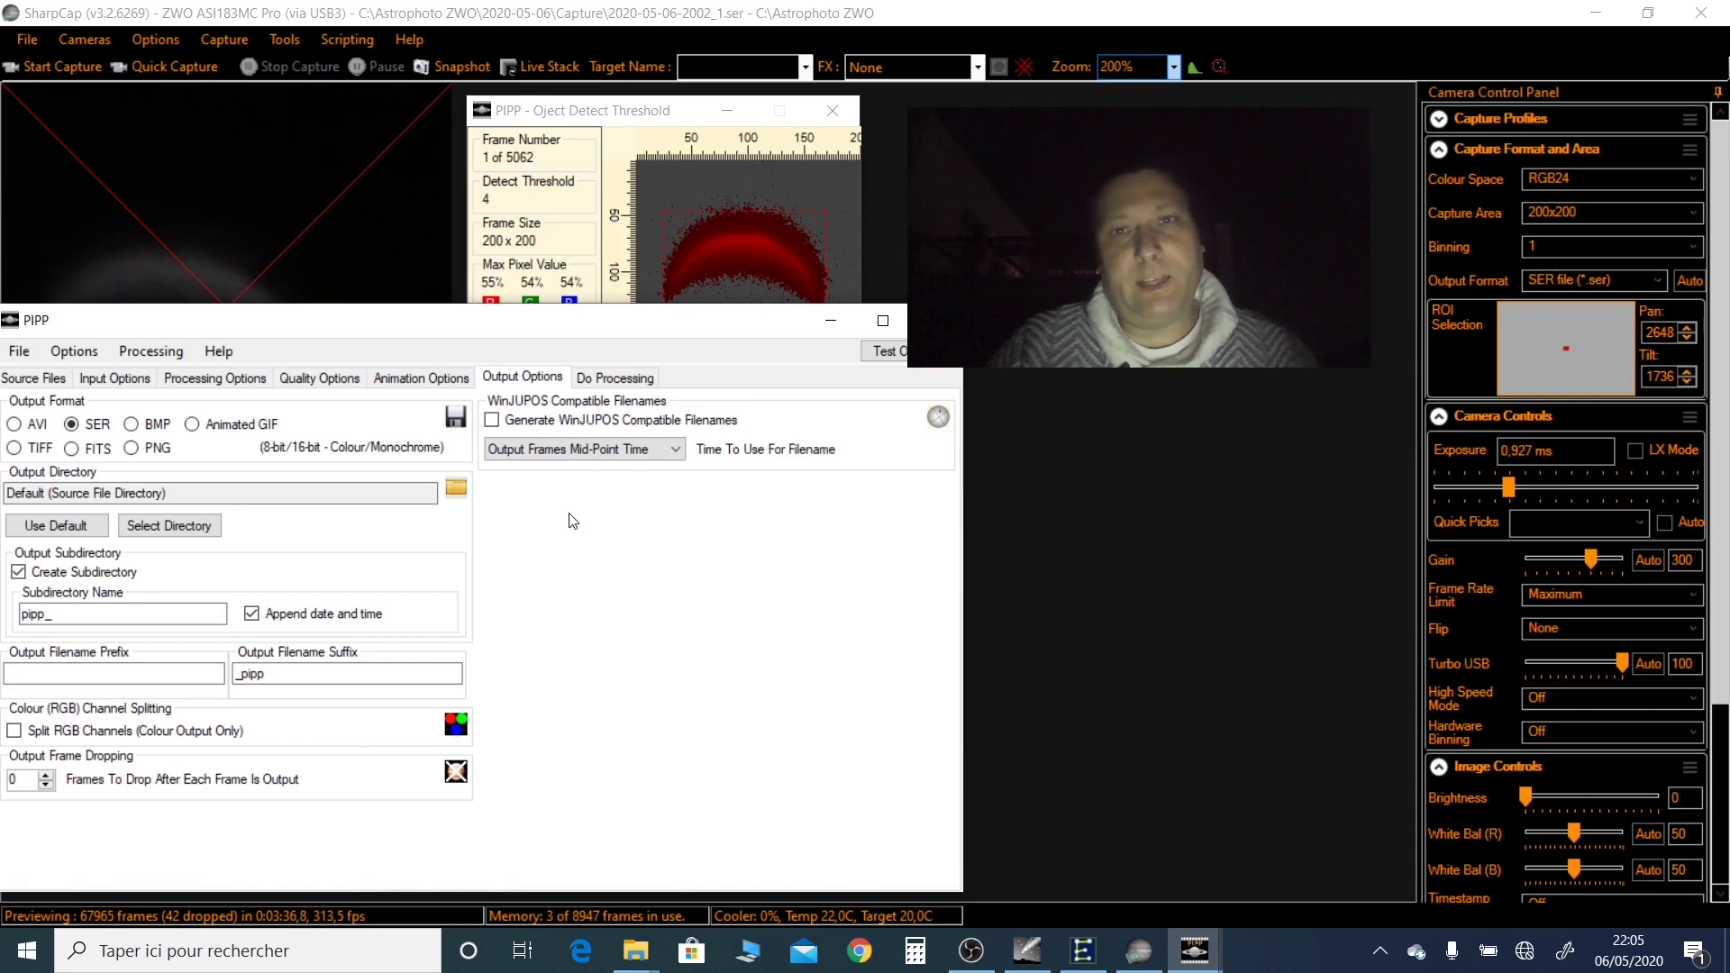
{"action": "left_click", "coordinate": [586, 379]}
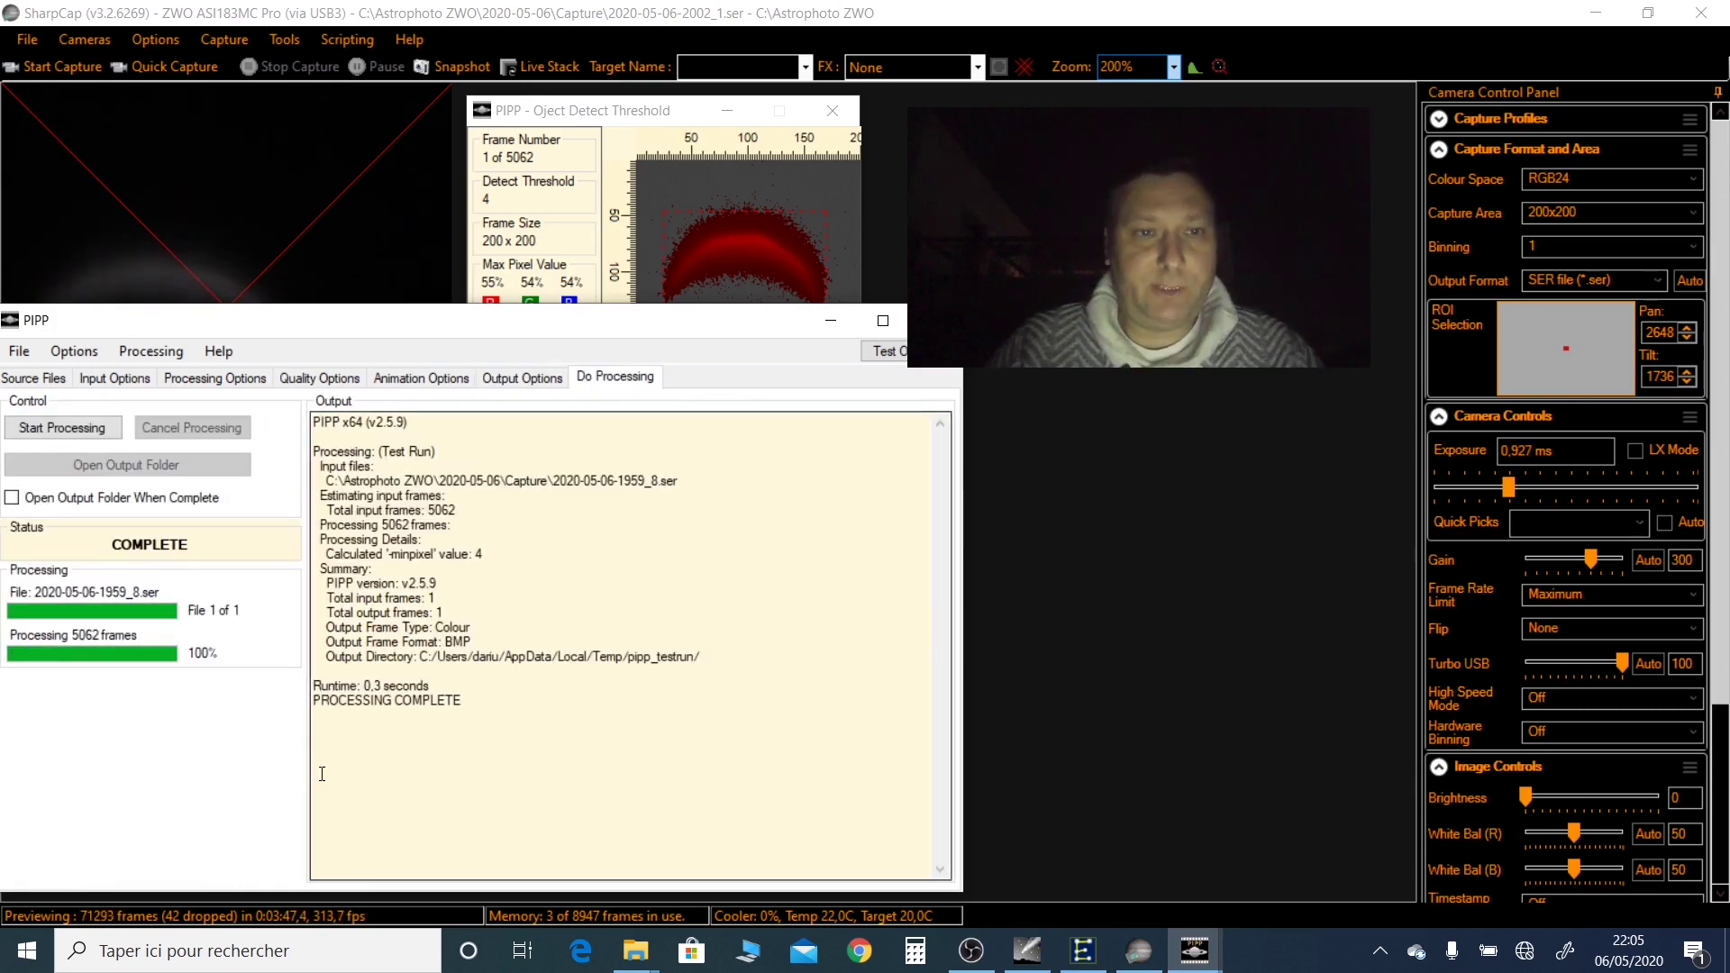
{"action": "left_click", "coordinate": [79, 428]}
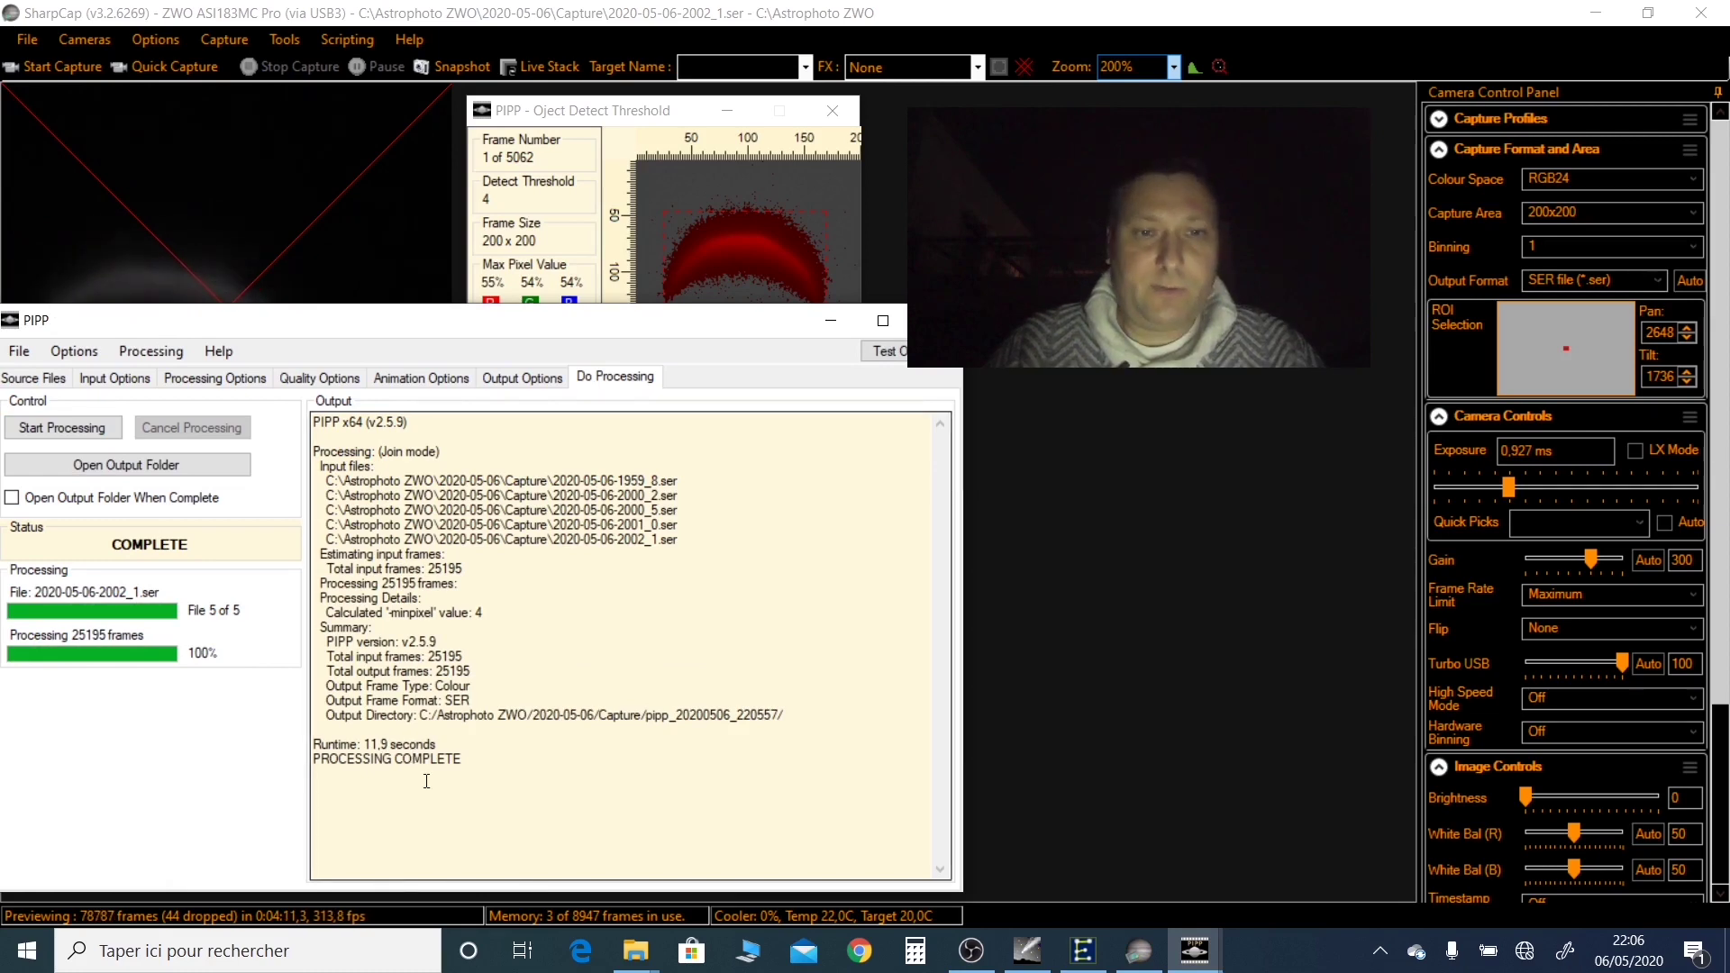
{"action": "mouse_move", "coordinate": [635, 950]}
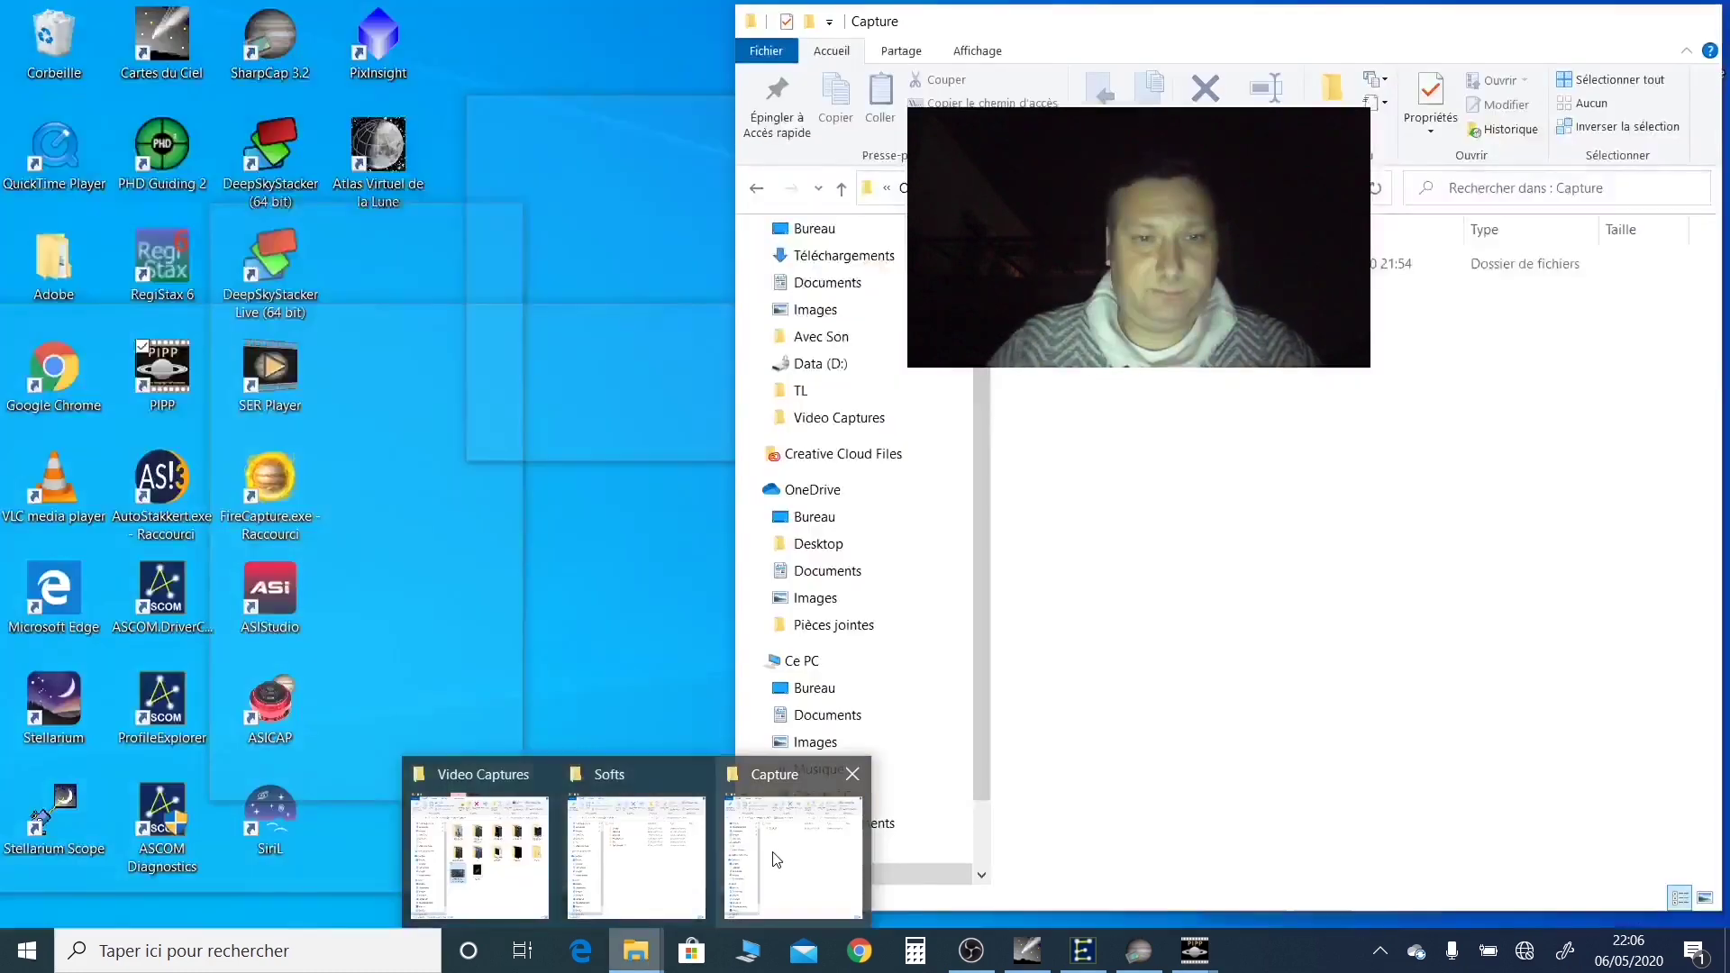
{"action": "left_click", "coordinate": [777, 859]}
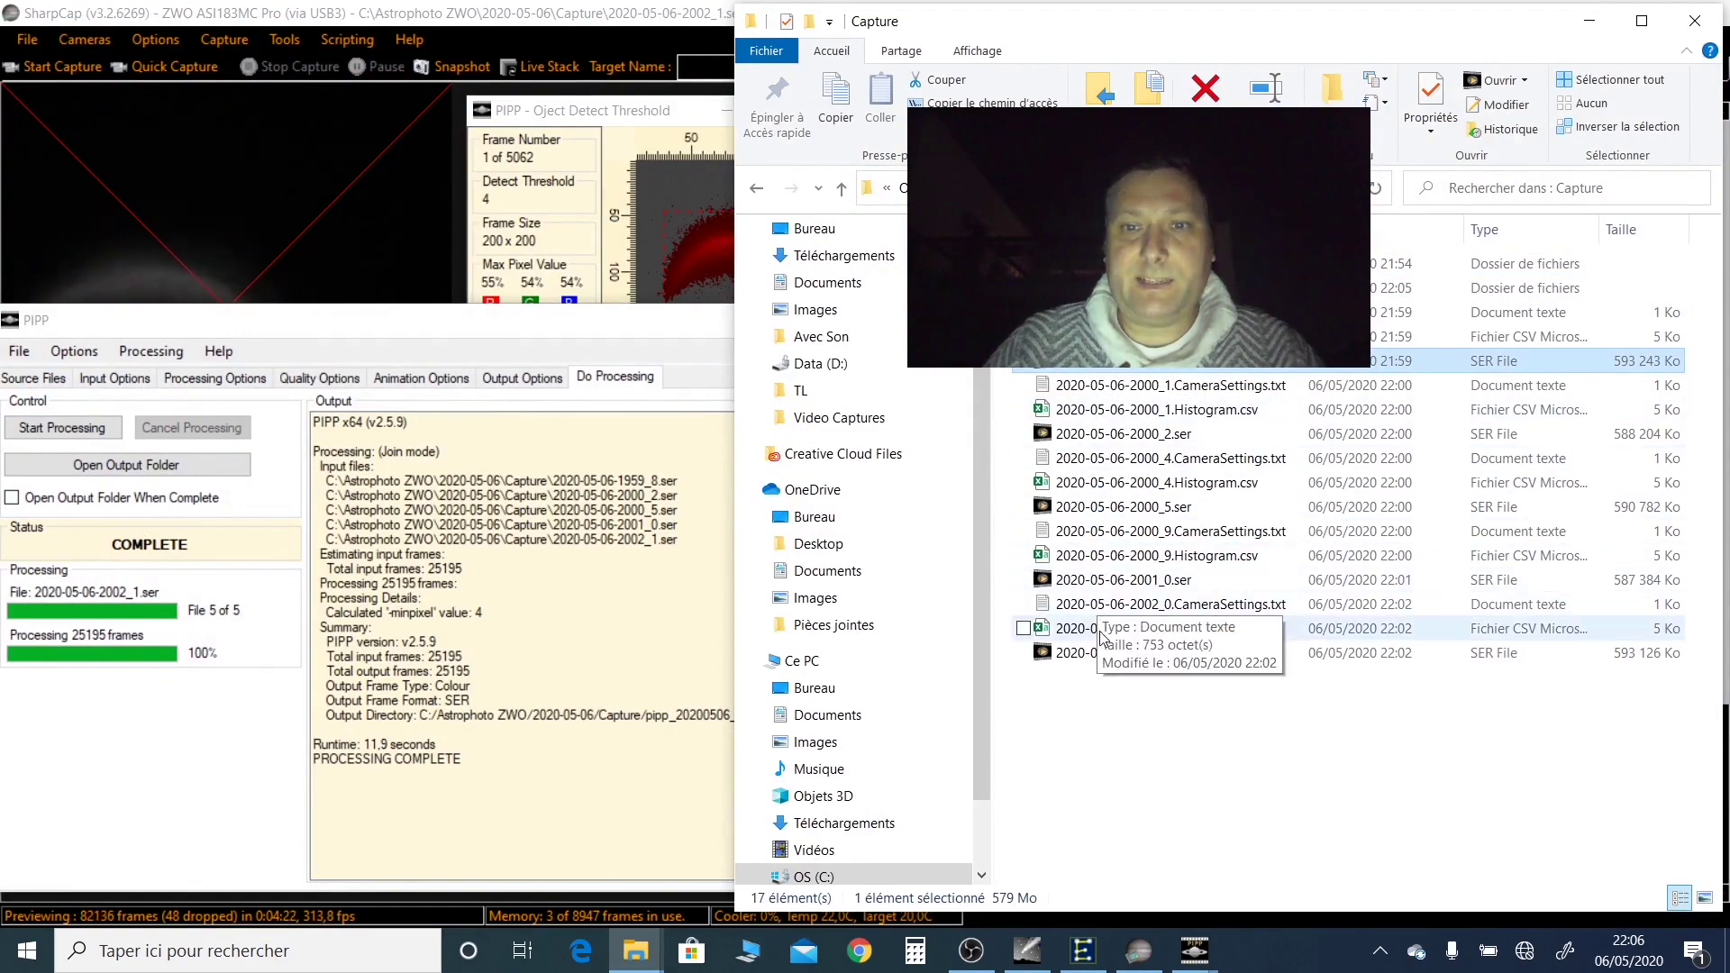
{"action": "left_click", "coordinate": [1104, 664], "text": "shift"}
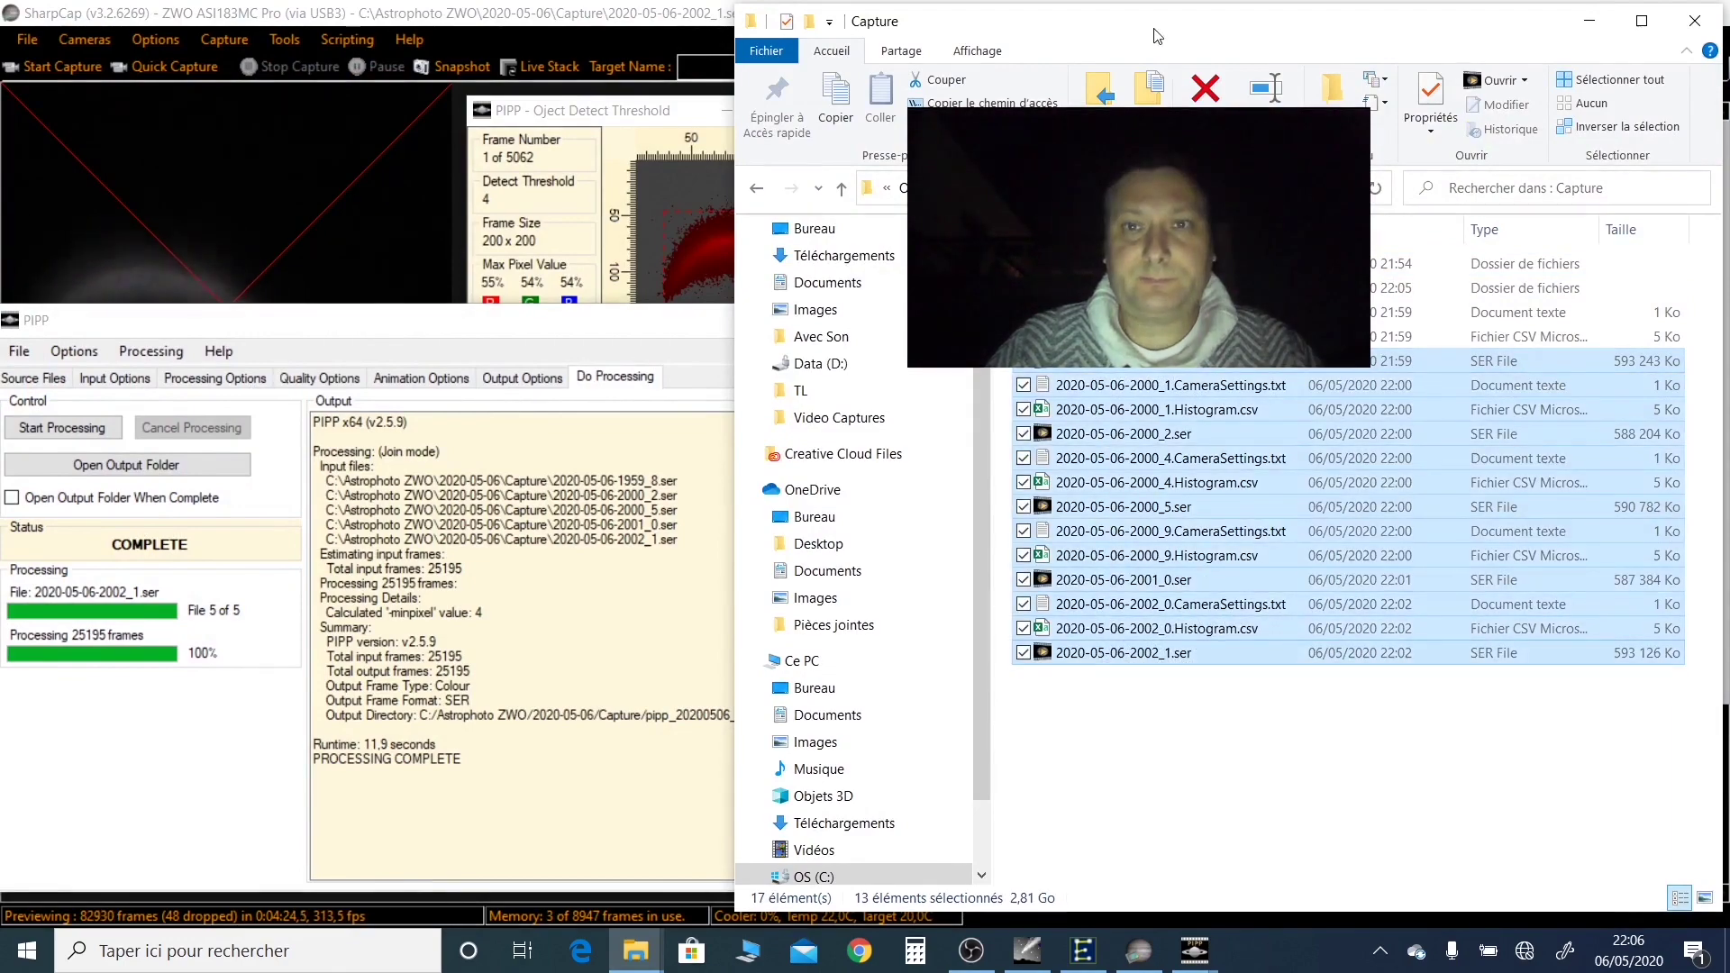
{"action": "left_click_drag", "start_coordinate": [1104, 664], "coordinate": [347, 670]}
{"action": "left_click", "coordinate": [348, 669]}
{"action": "double_click", "coordinate": [348, 670]}
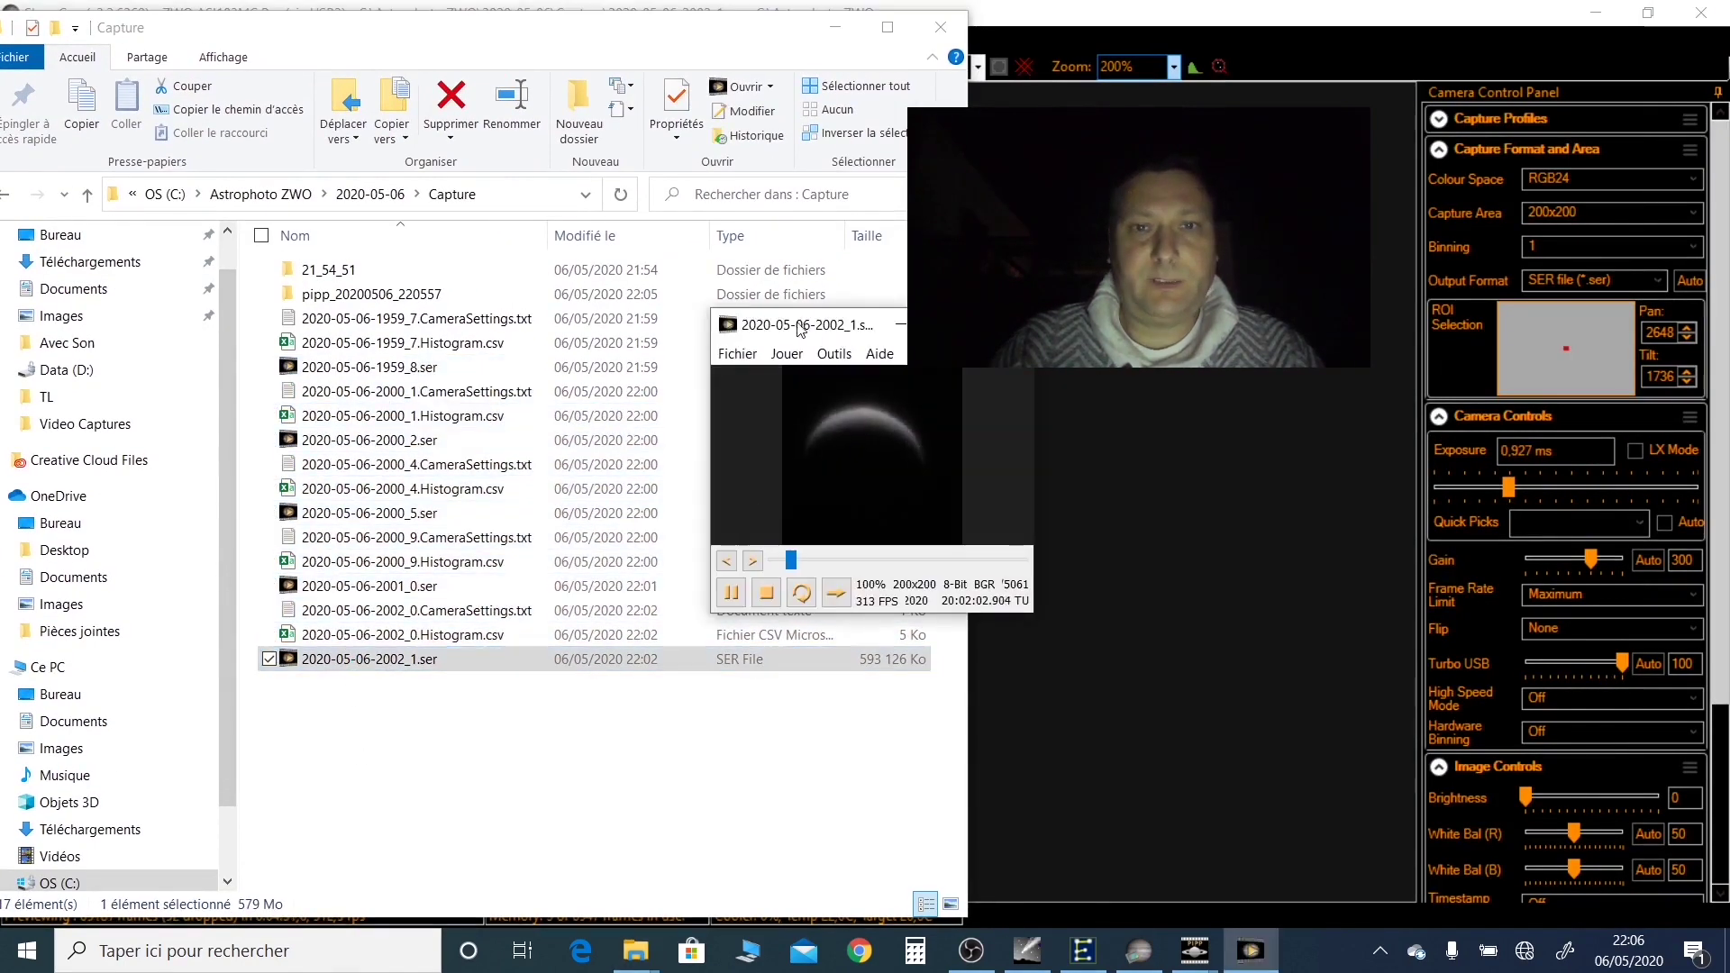
{"action": "left_click_drag", "start_coordinate": [804, 328], "coordinate": [563, 606]}
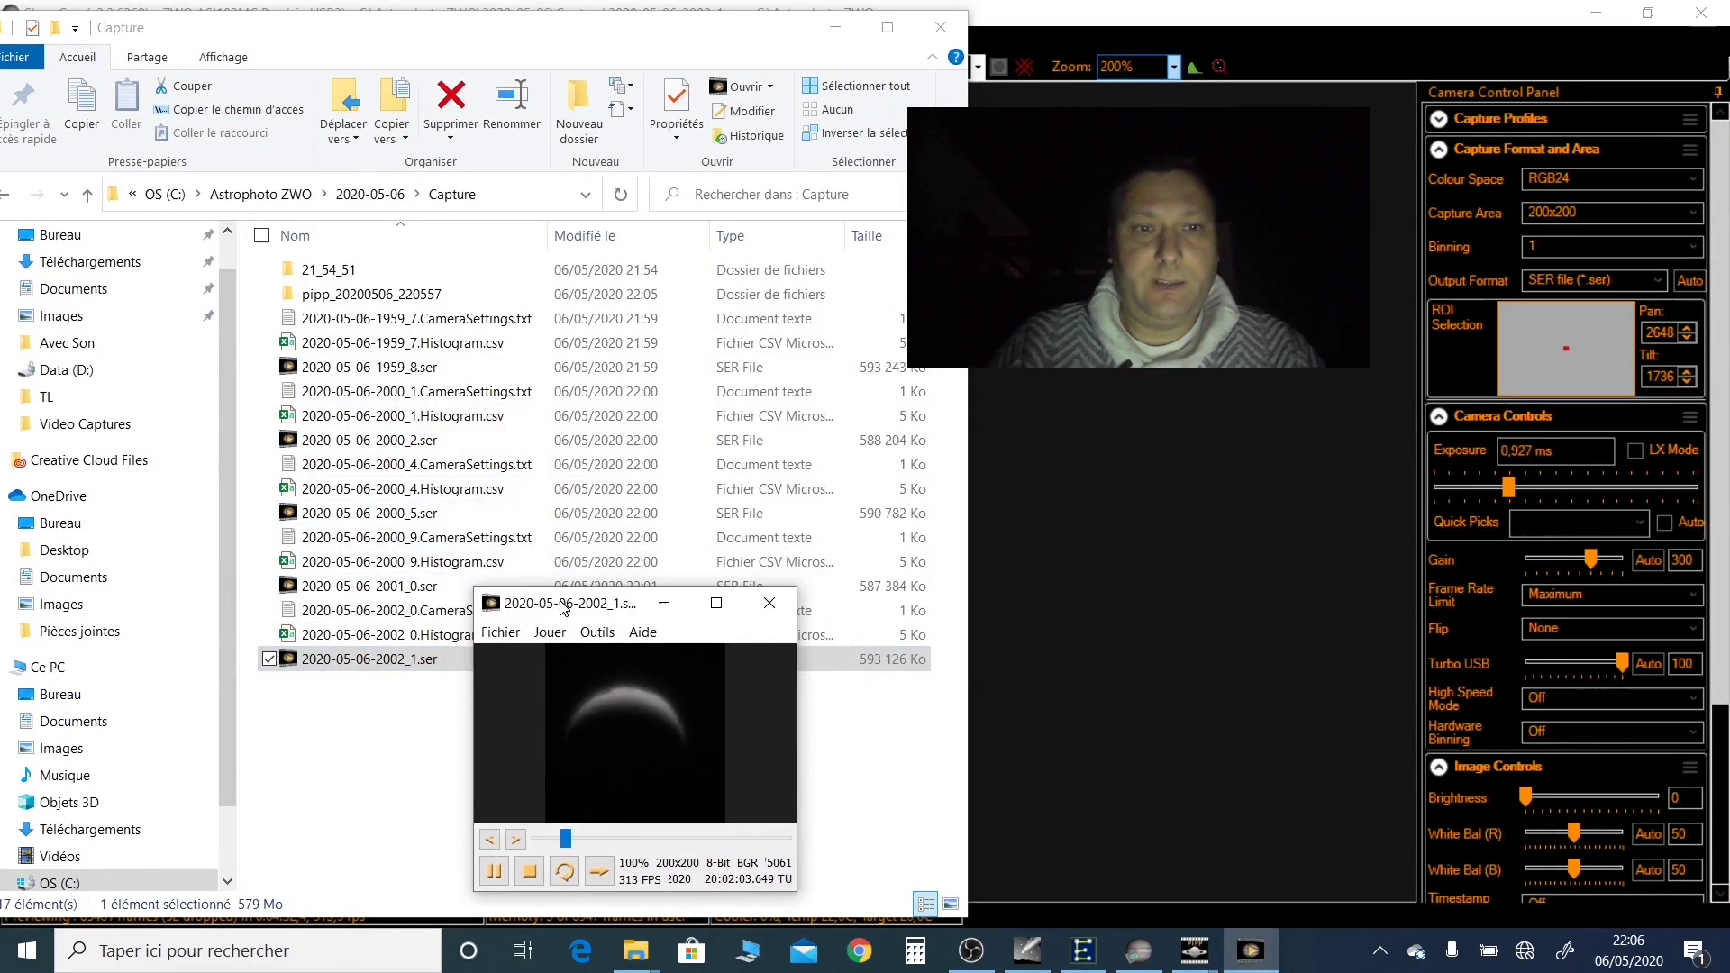
{"action": "left_click", "coordinate": [768, 603]}
{"action": "double_click", "coordinate": [324, 294]}
{"action": "left_click", "coordinate": [356, 295]}
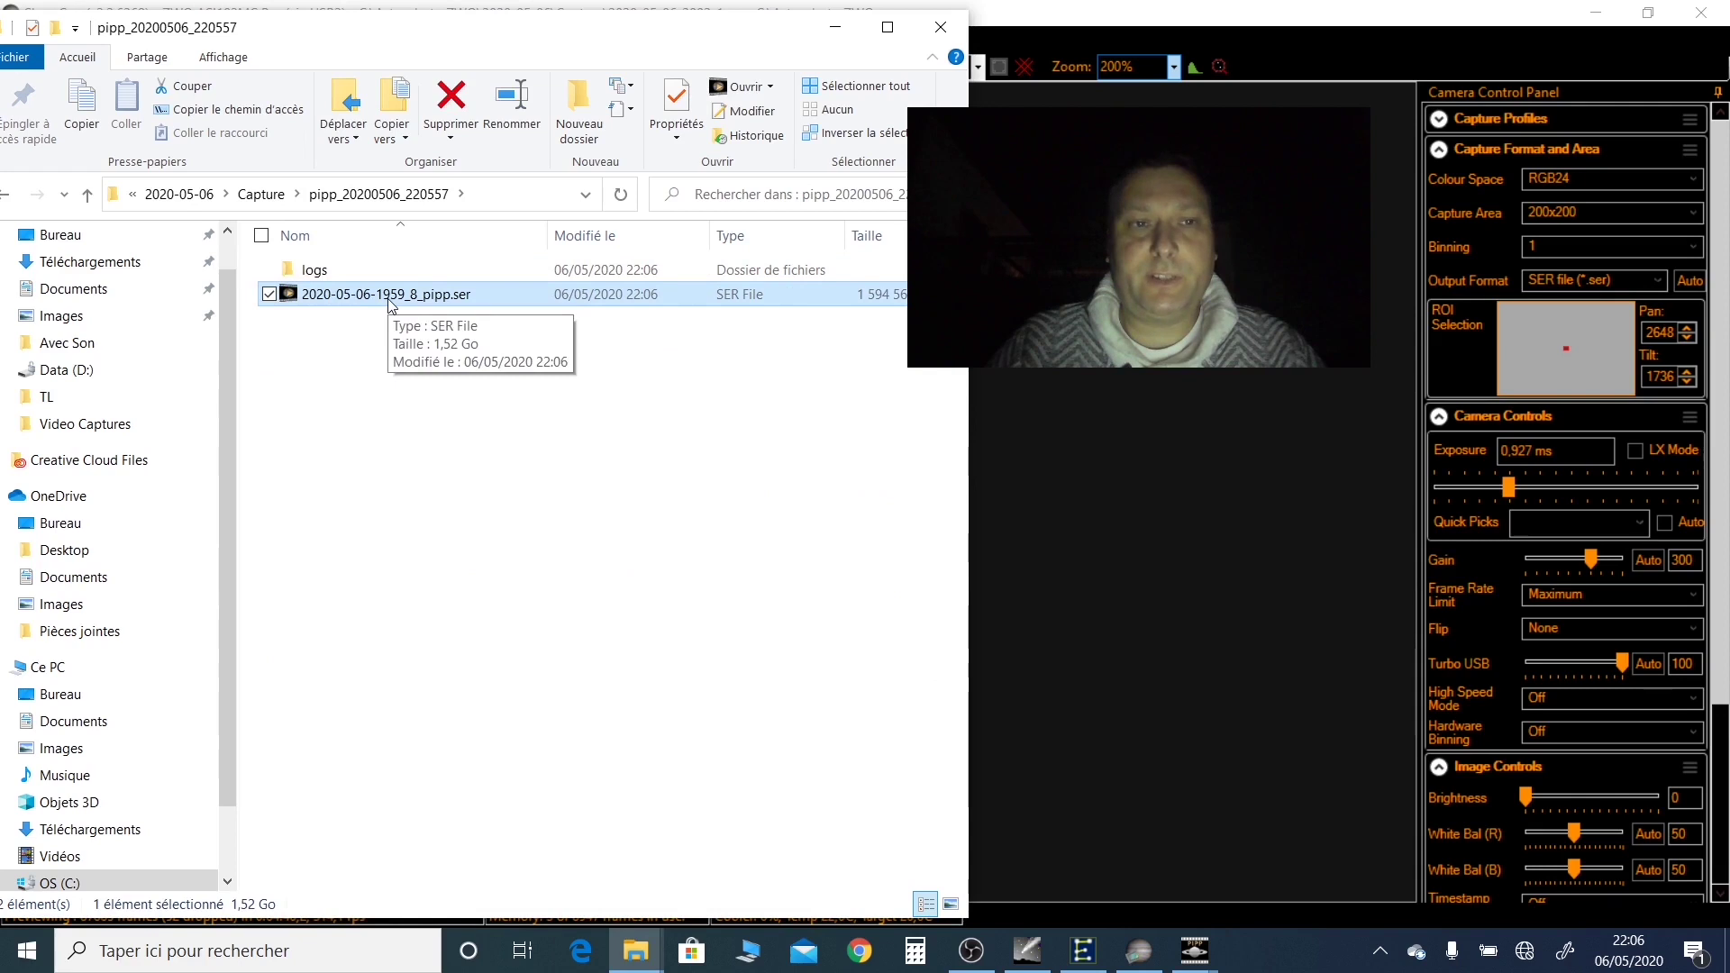
{"action": "double_click", "coordinate": [392, 298]}
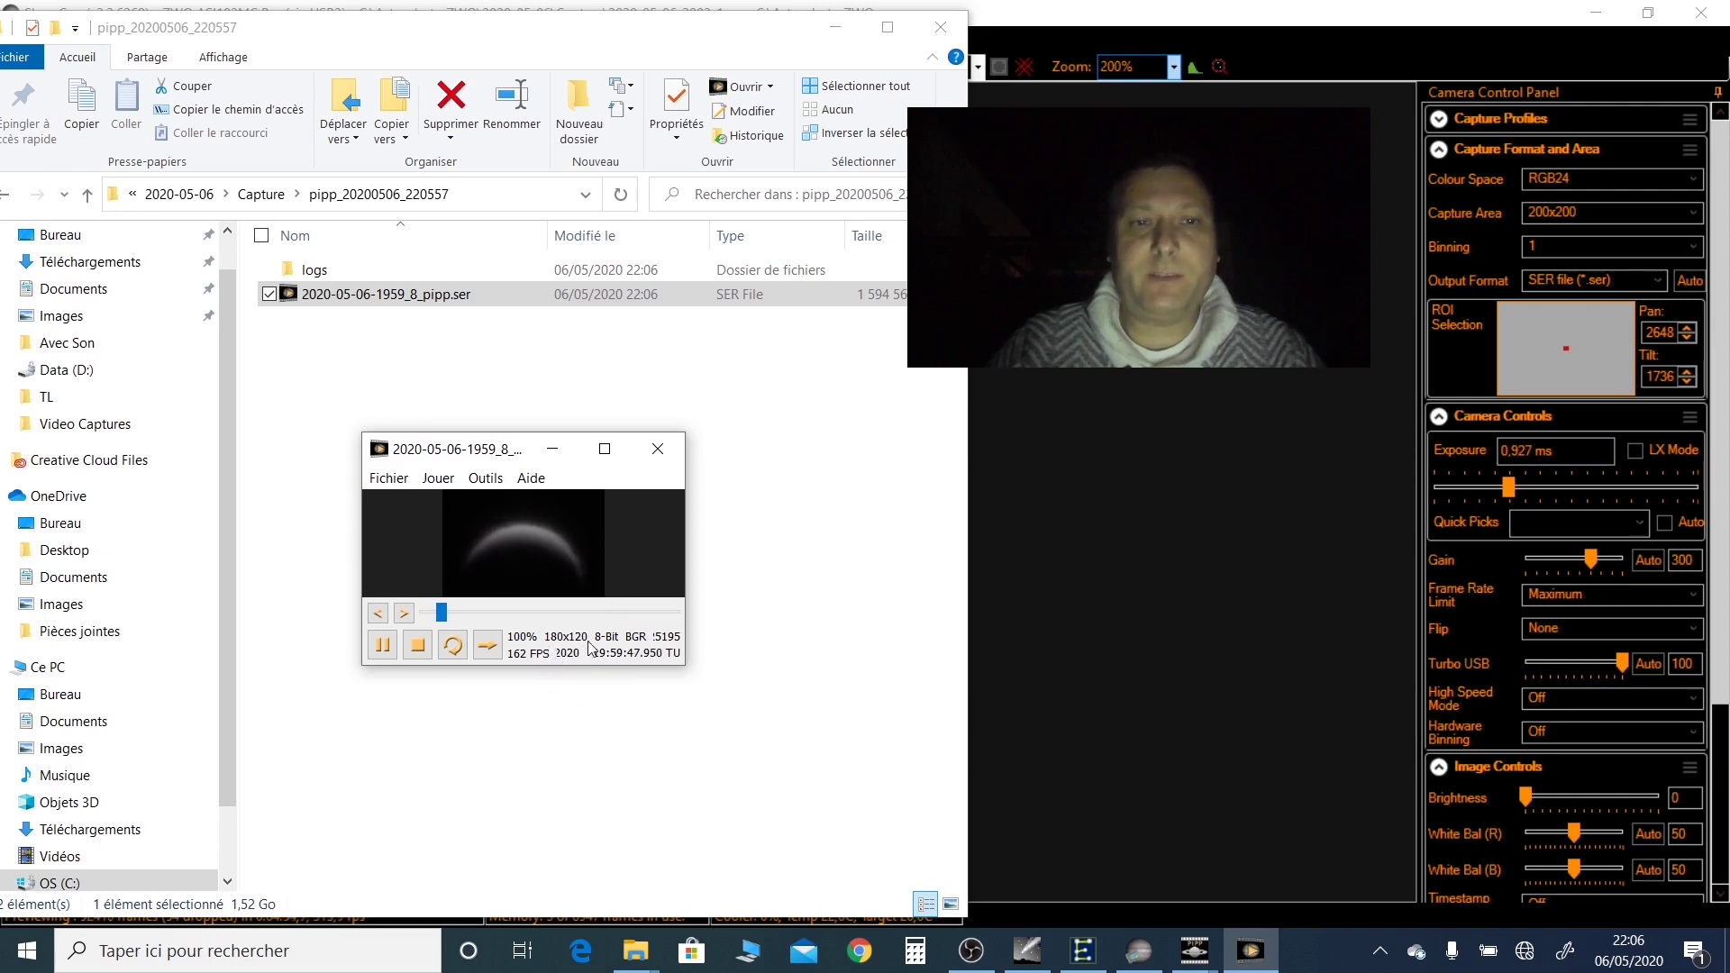
Close the video player and PIPP, then launch AutoStakkert and reposition its window so the controls are unobstructed
{"action": "left_click", "coordinate": [658, 449]}
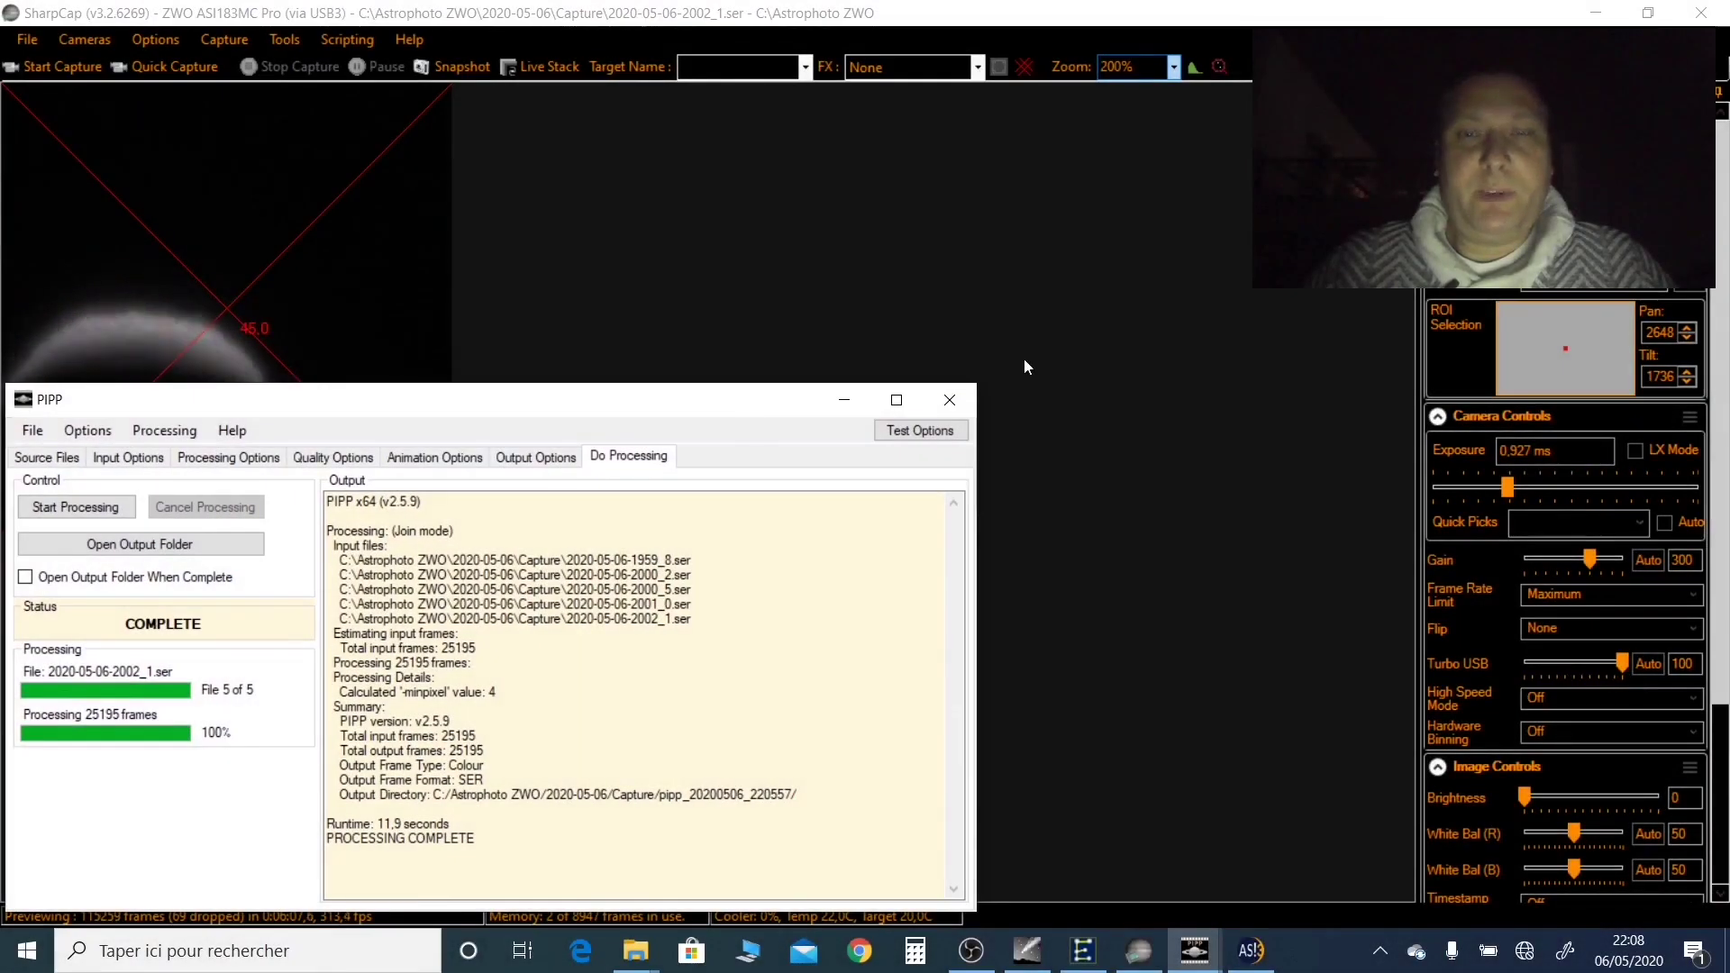
{"action": "left_click", "coordinate": [950, 400]}
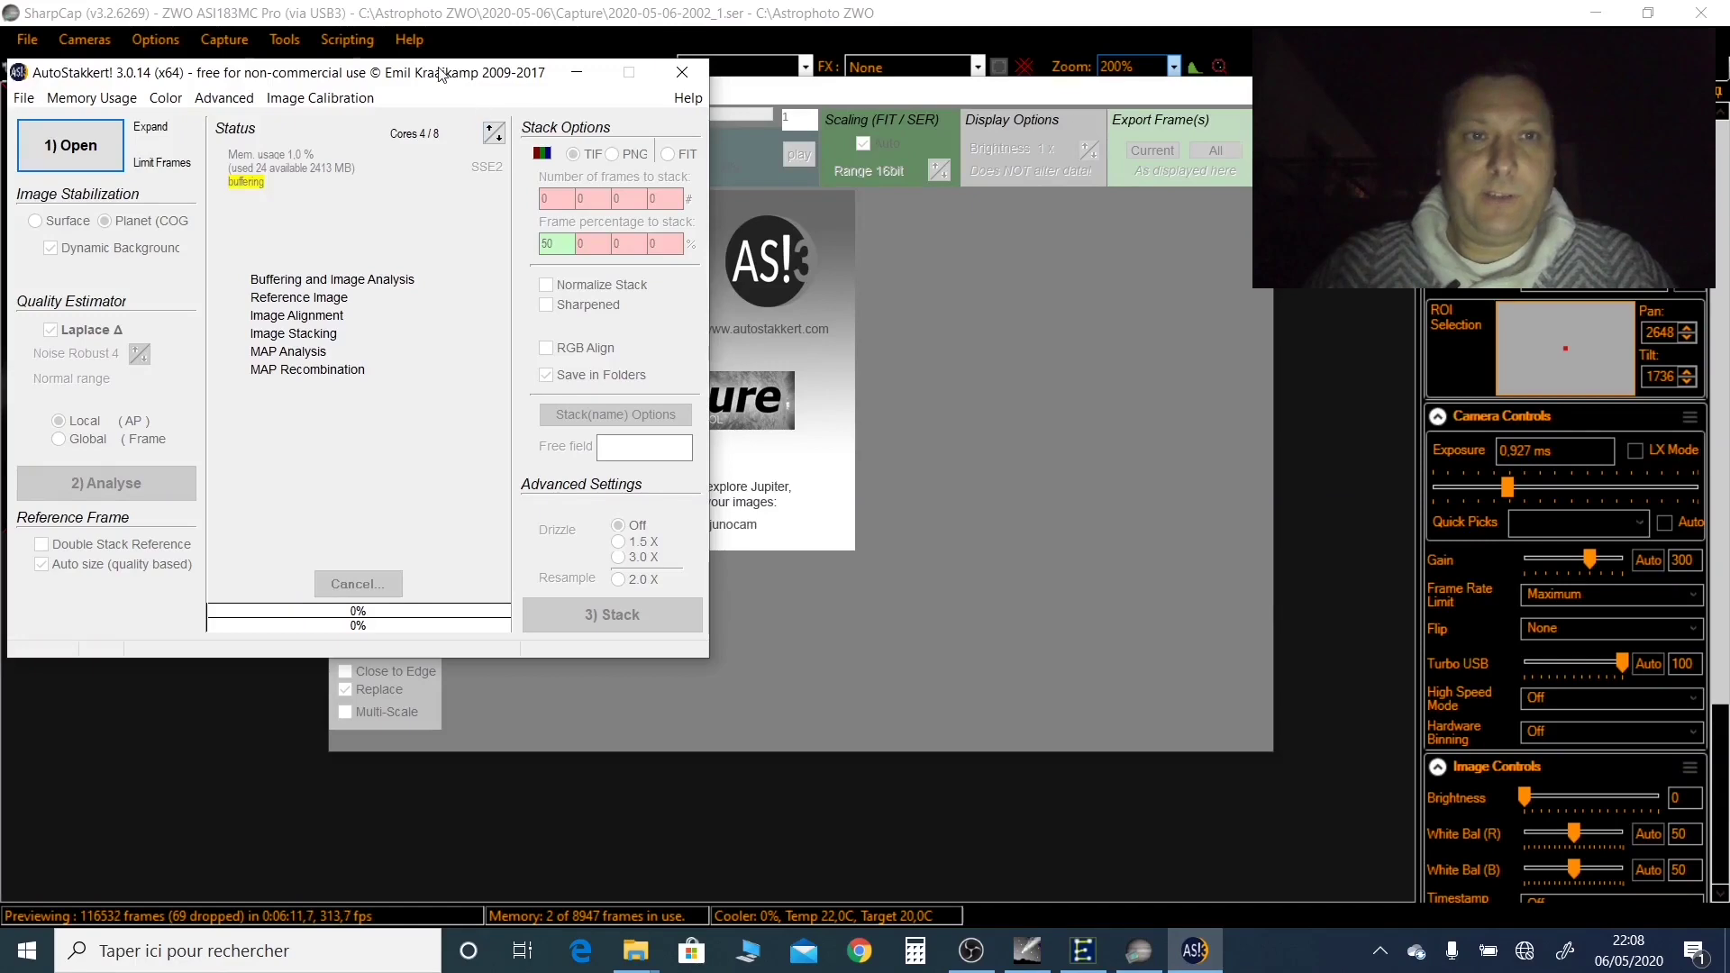
{"action": "left_click_drag", "start_coordinate": [441, 74], "coordinate": [437, 331]}
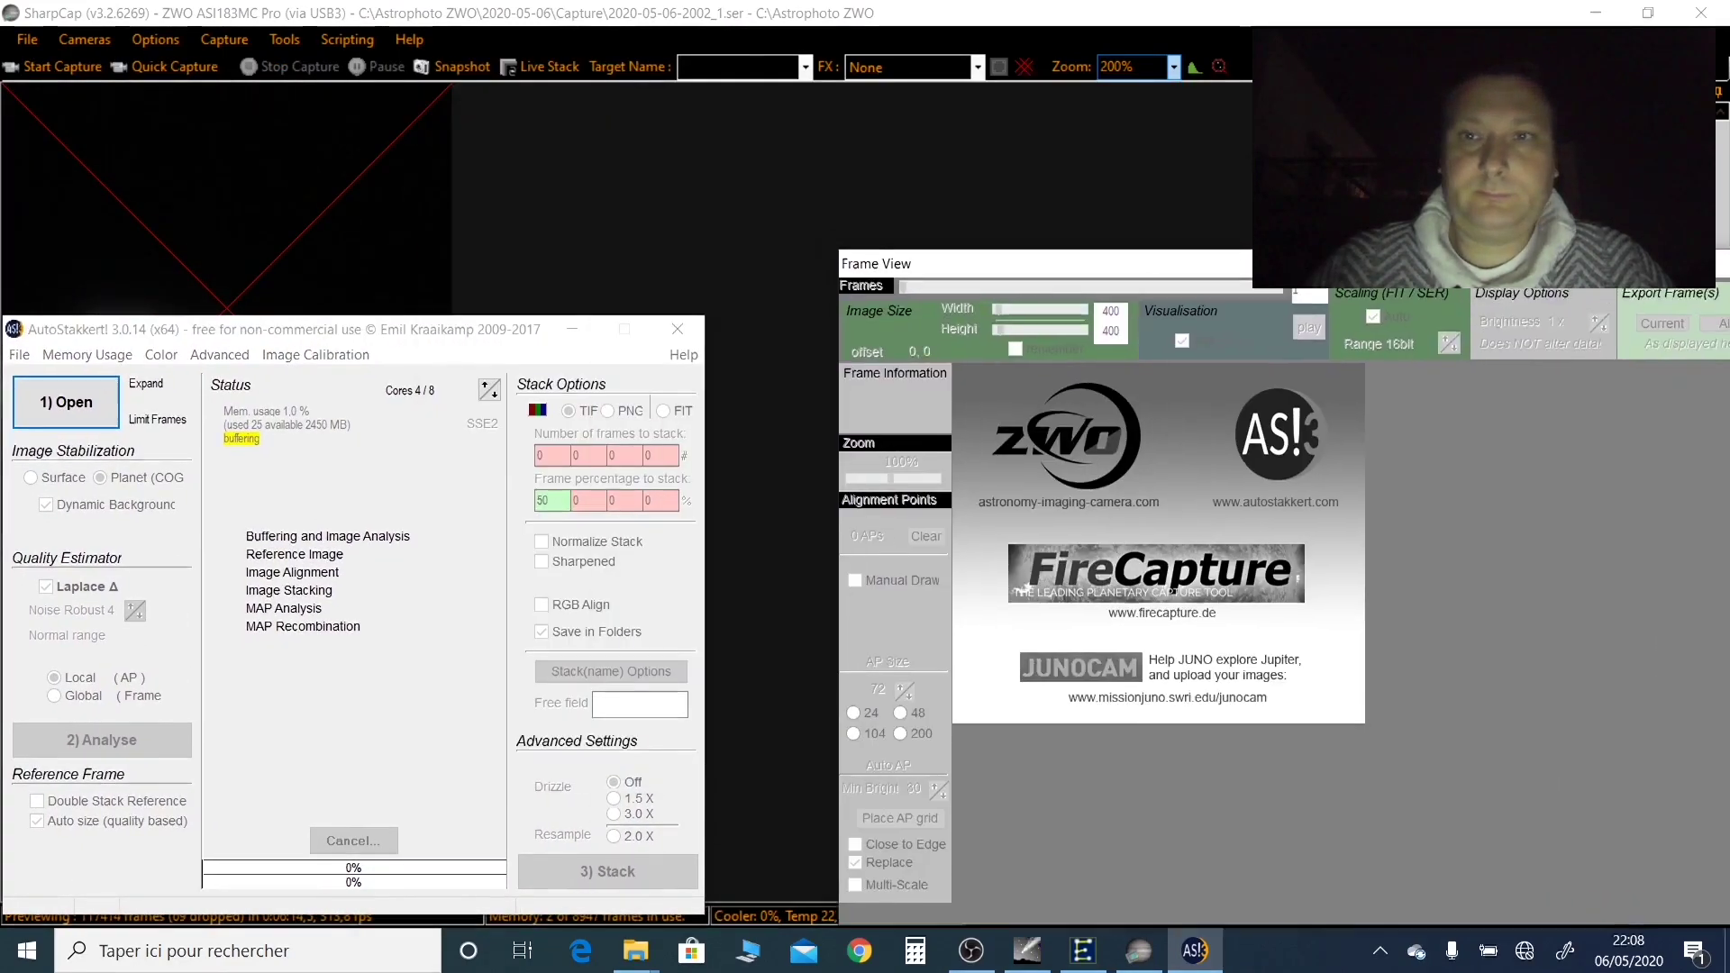
{"action": "left_click", "coordinate": [99, 402]}
{"action": "left_click", "coordinate": [628, 347]}
{"action": "double_click", "coordinate": [369, 414]}
{"action": "left_click", "coordinate": [387, 424]}
{"action": "double_click", "coordinate": [388, 424]}
{"action": "left_click", "coordinate": [798, 467]}
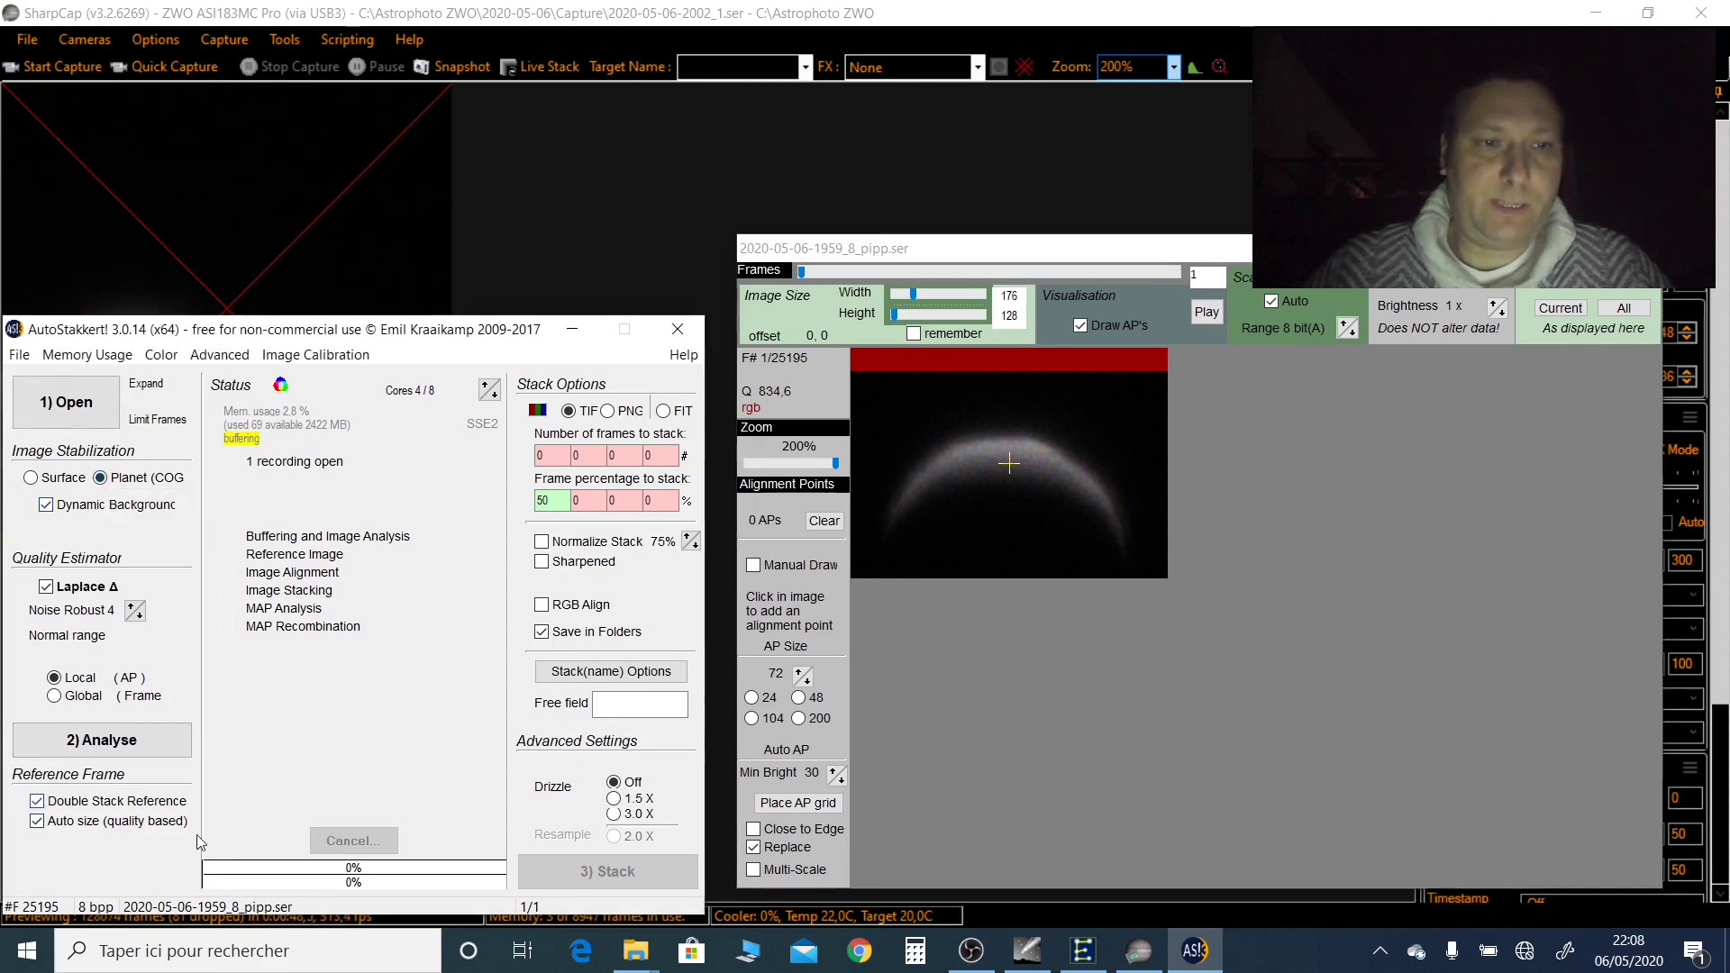
Analyse the recording as a planet with Double Stack Reference enabled, and mark about 5% on the quality graph
{"action": "left_click", "coordinate": [109, 741]}
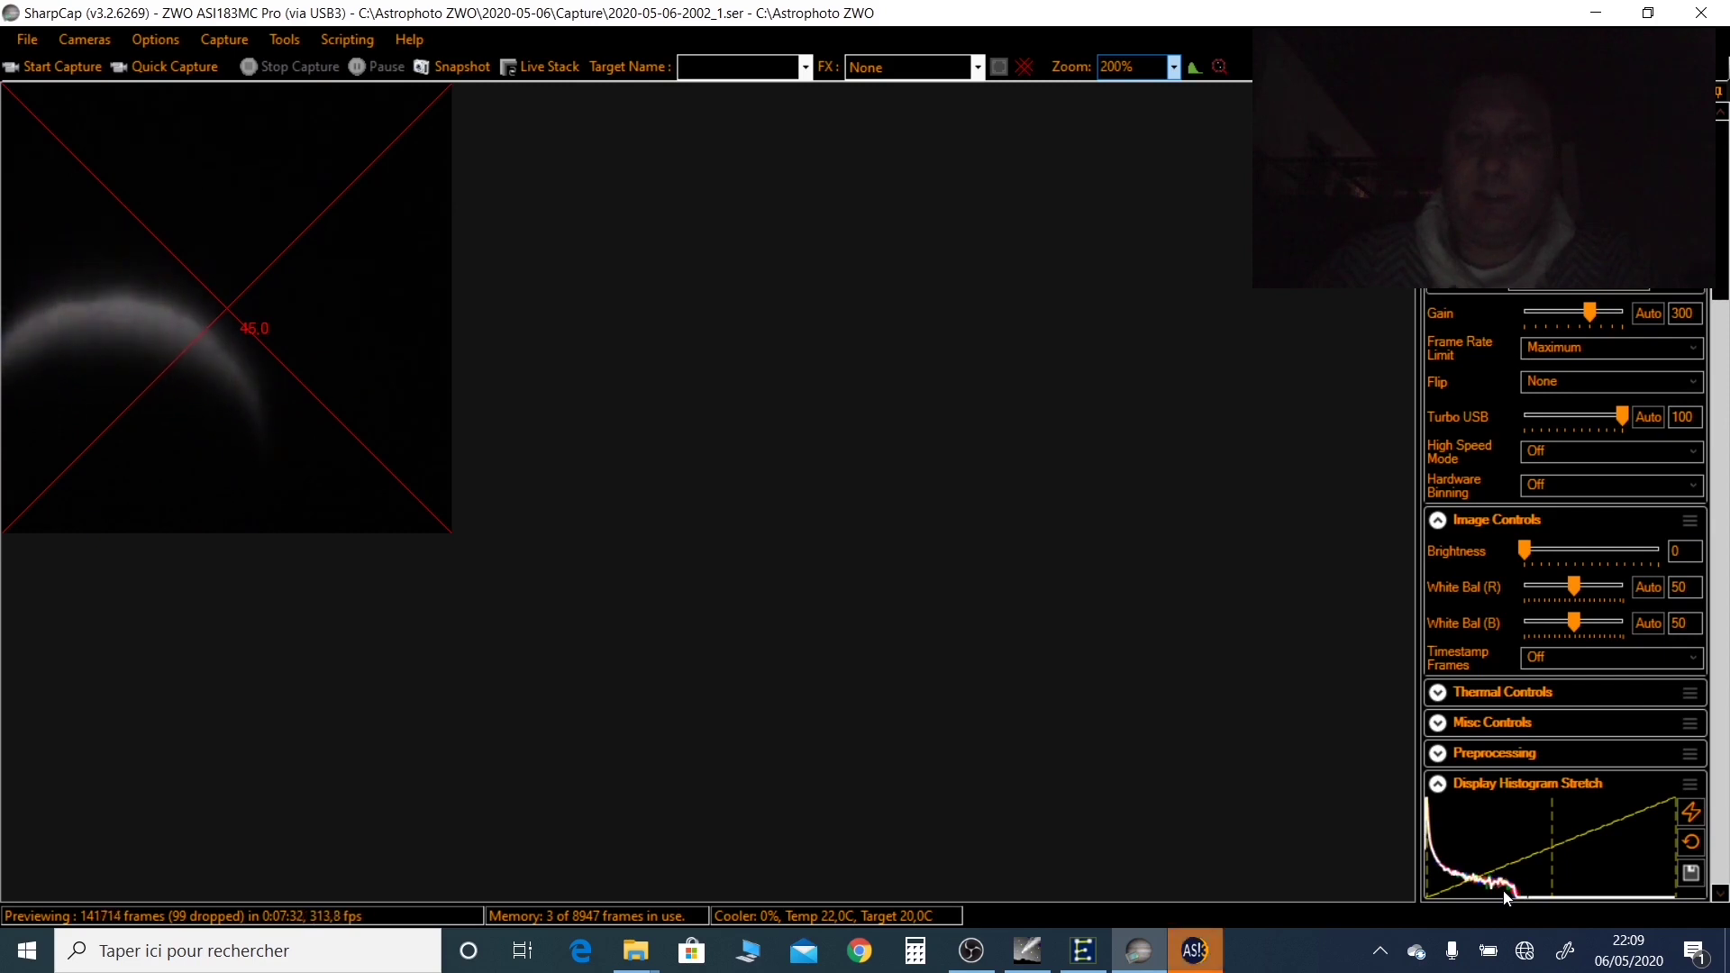
{"action": "left_click", "coordinate": [1194, 951]}
{"action": "mouse_move", "coordinate": [1133, 964]}
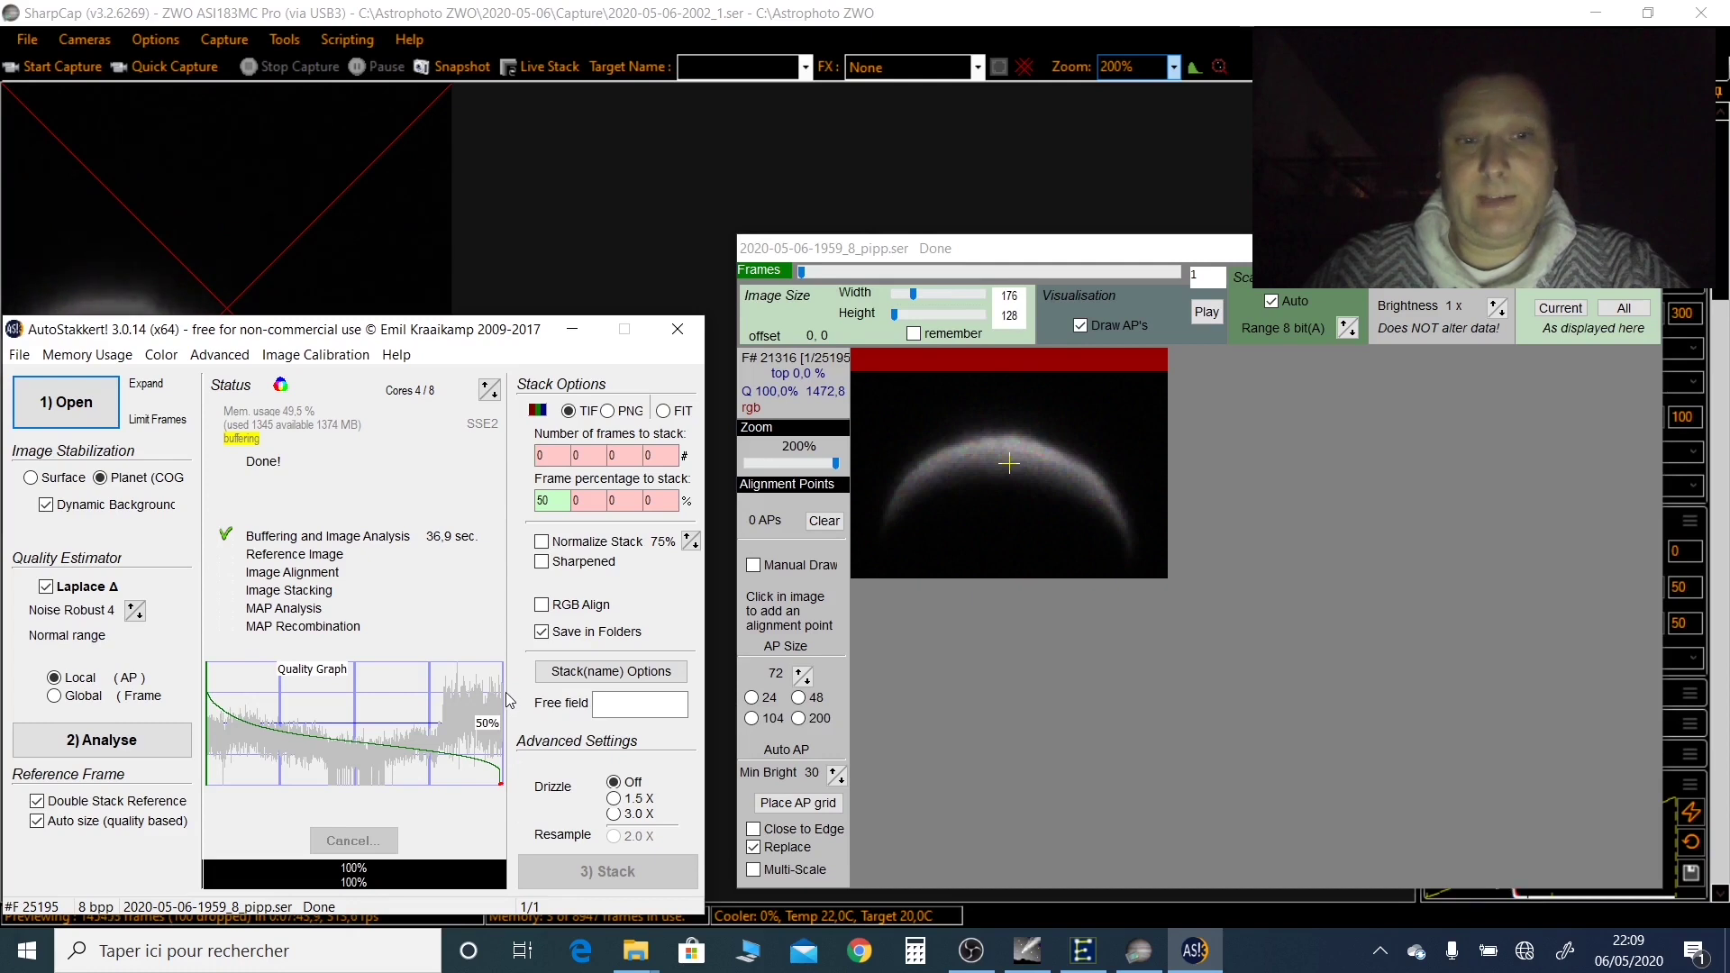
{"action": "left_click", "coordinate": [223, 716]}
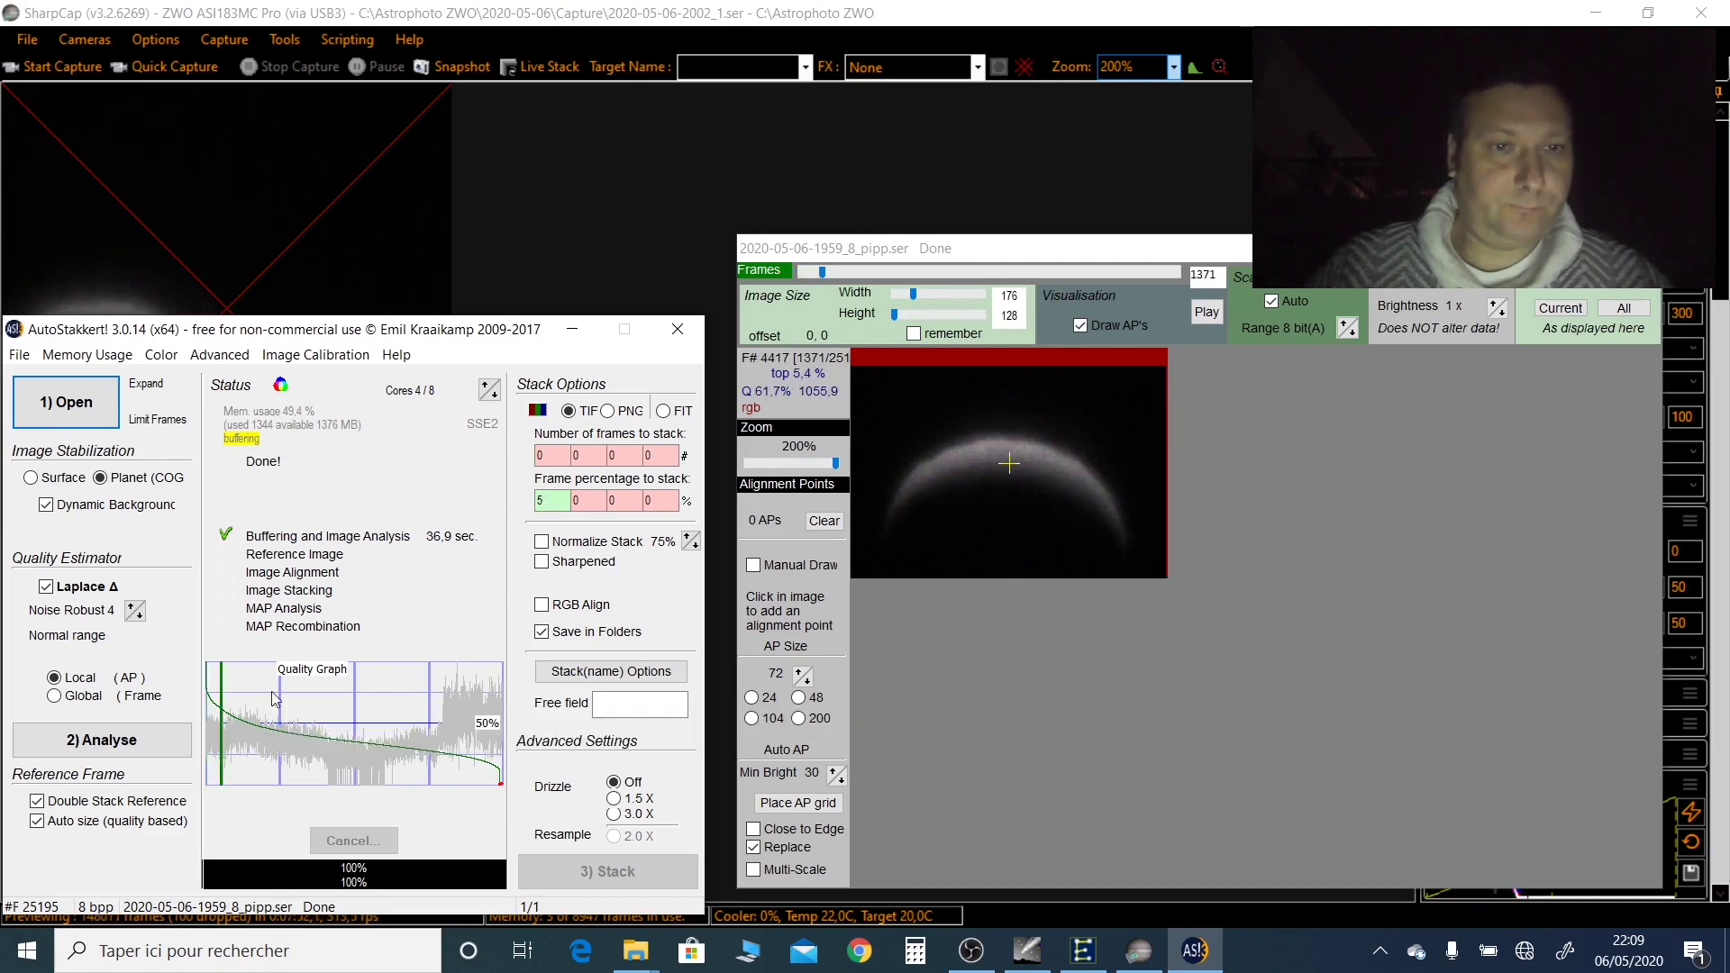
Configure stacks of 3% and 15% of frames with Normalize Stack at 60%, Sharpened, RGB Align and 3.0 X drizzle
{"action": "left_click", "coordinate": [587, 502]}
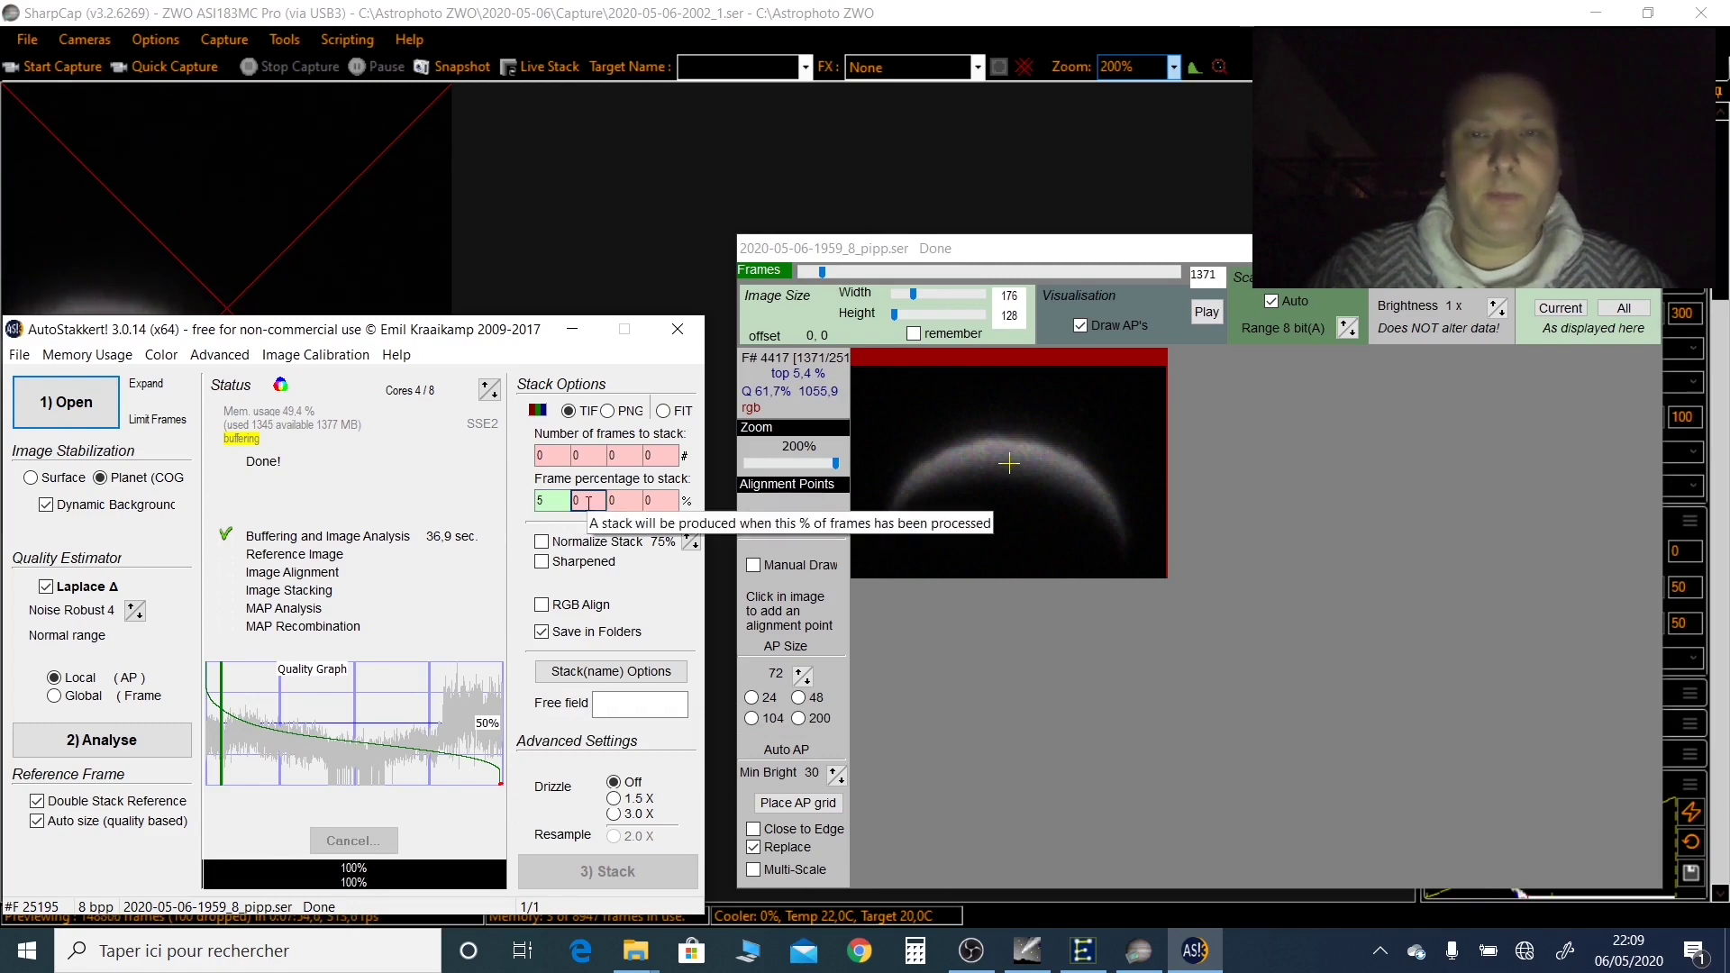
{"action": "double_click", "coordinate": [589, 502]}
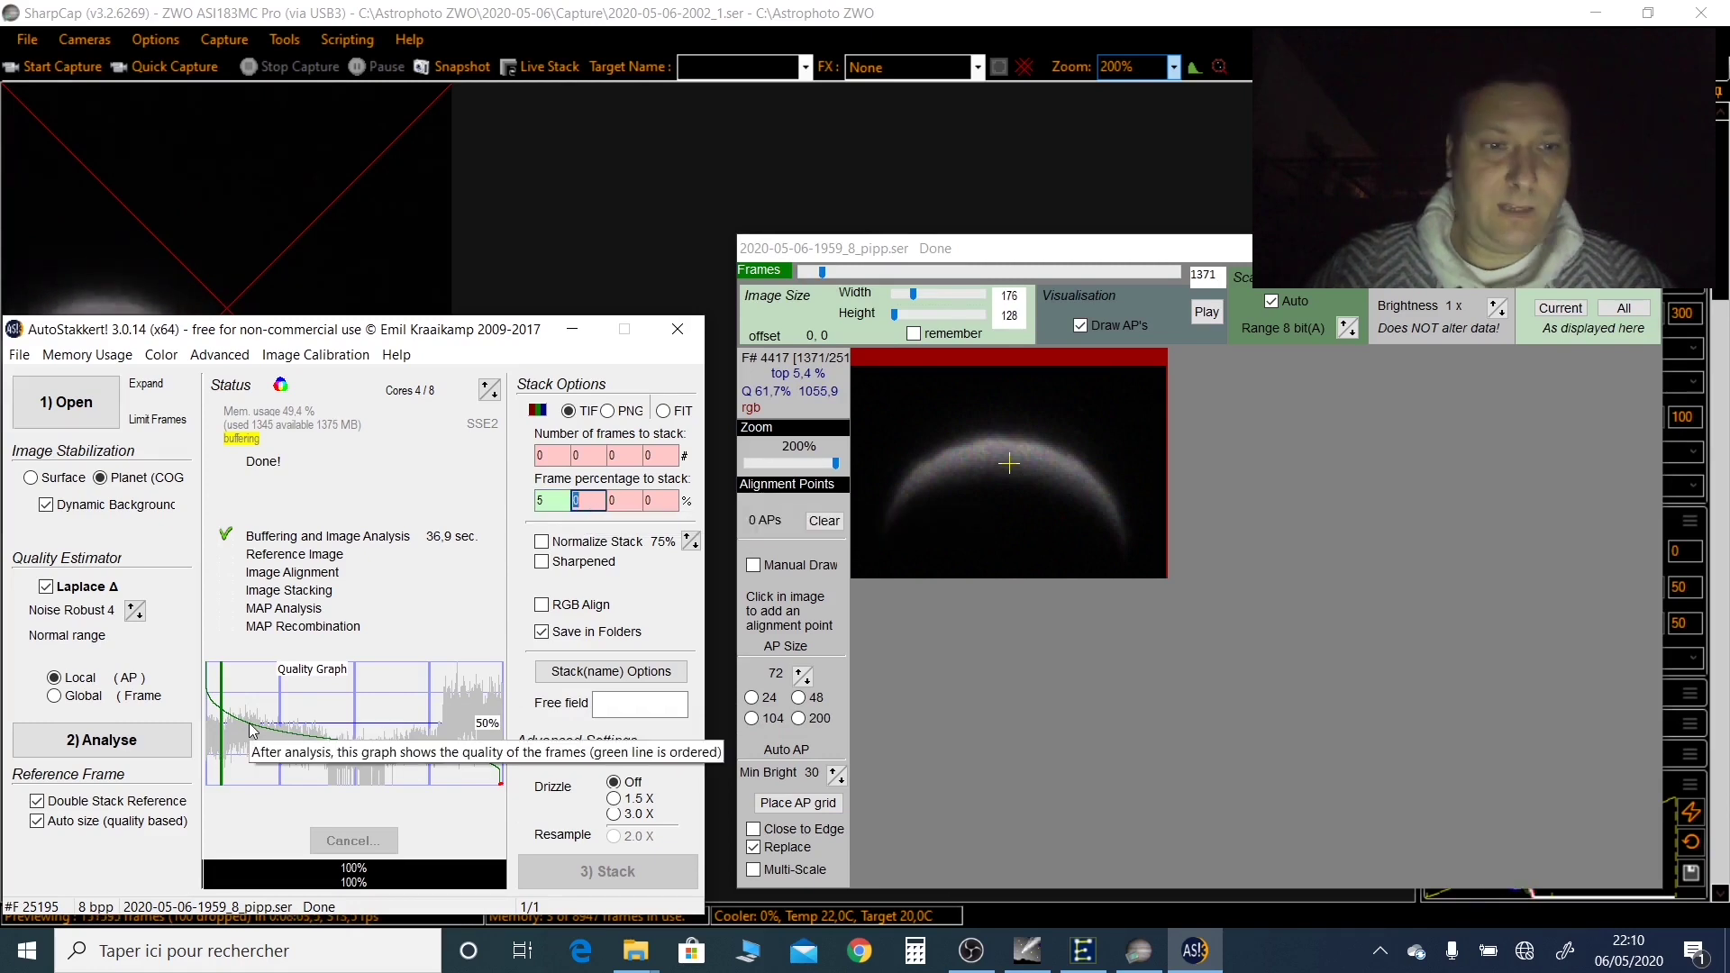
{"action": "left_click", "coordinate": [541, 541]}
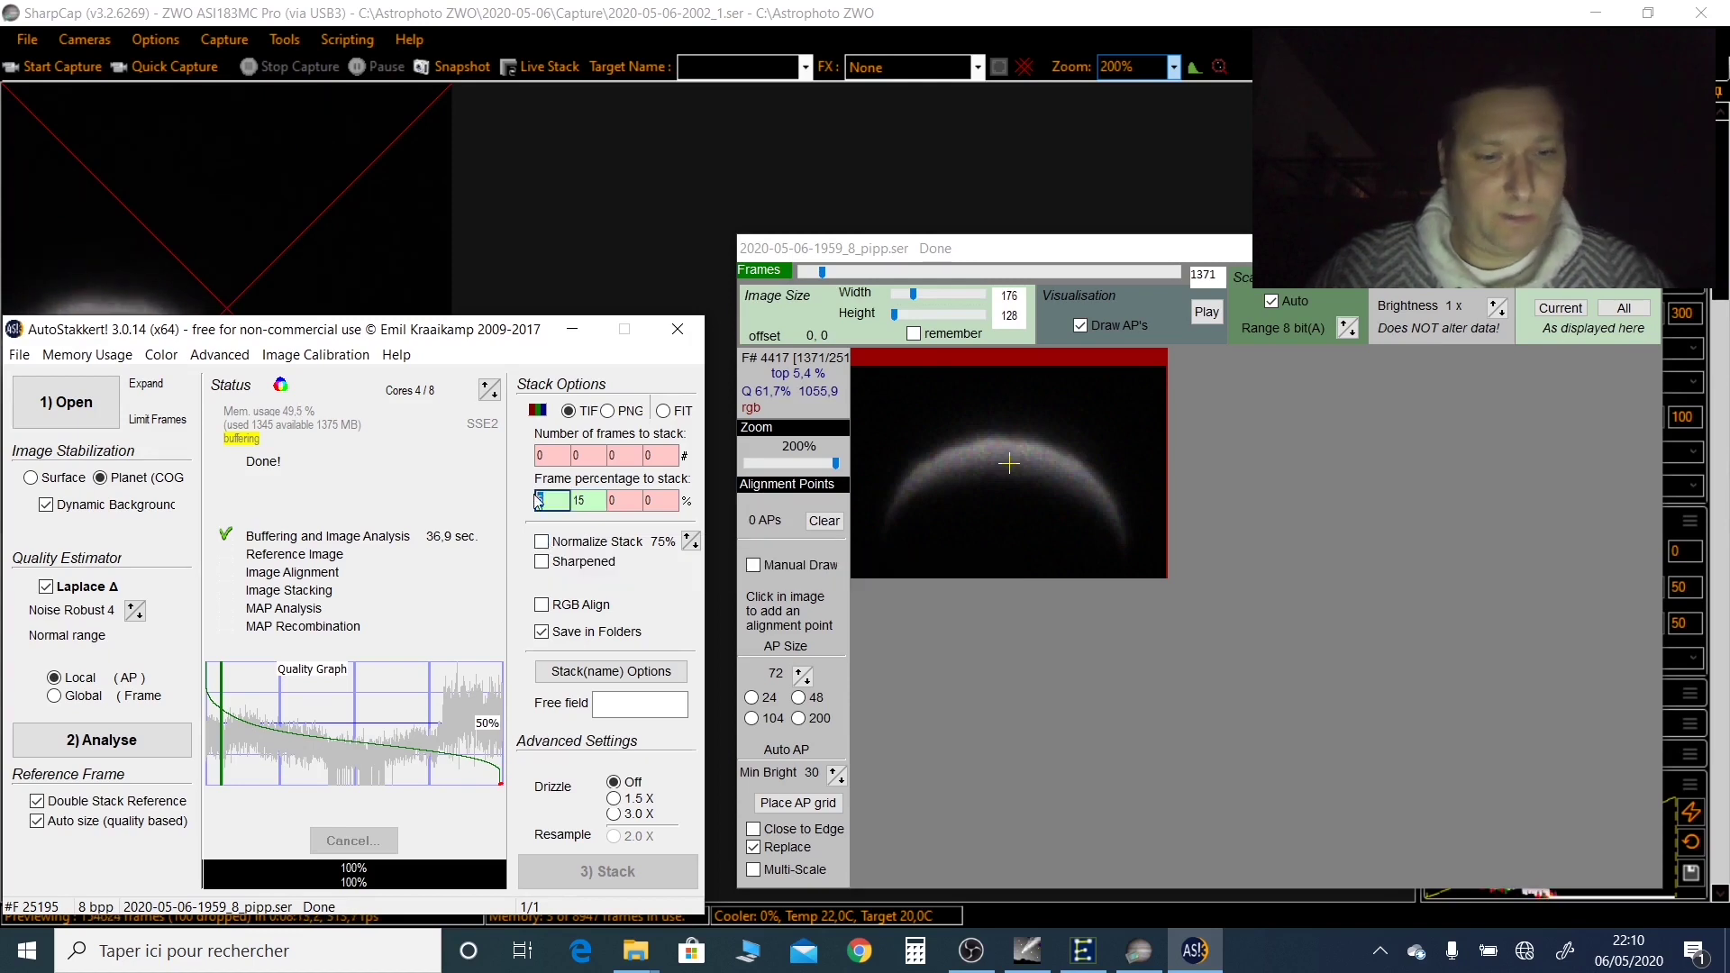
{"action": "left_click", "coordinate": [543, 562]}
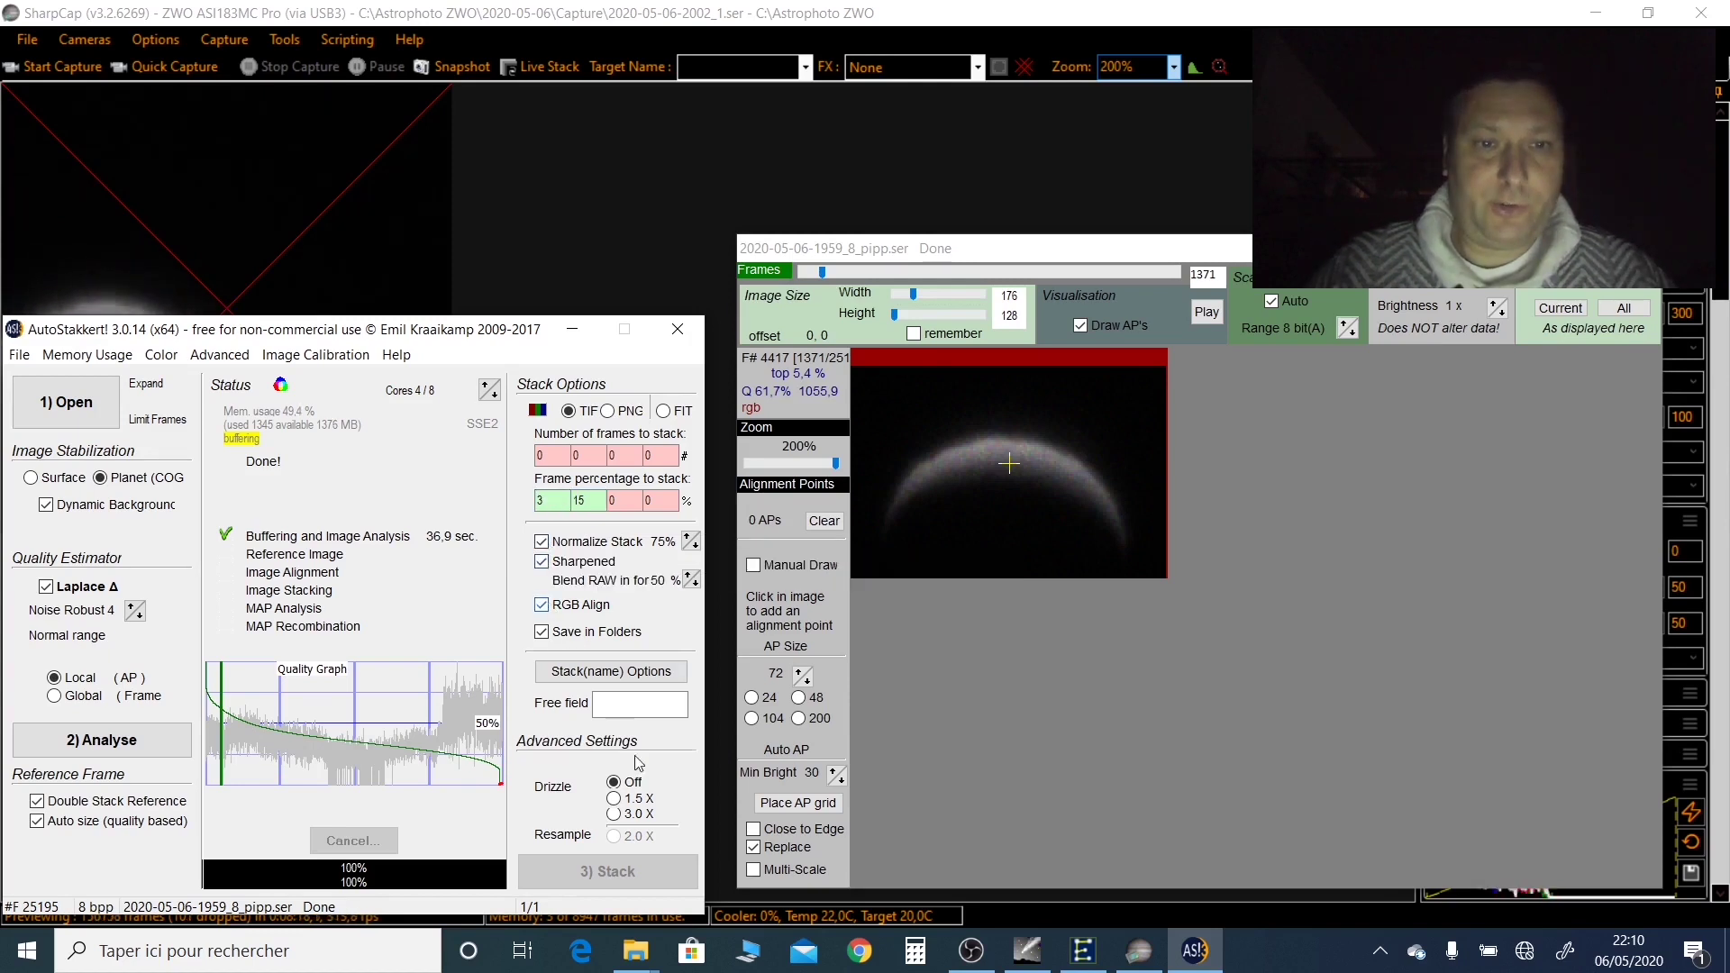
{"action": "left_click", "coordinate": [616, 814]}
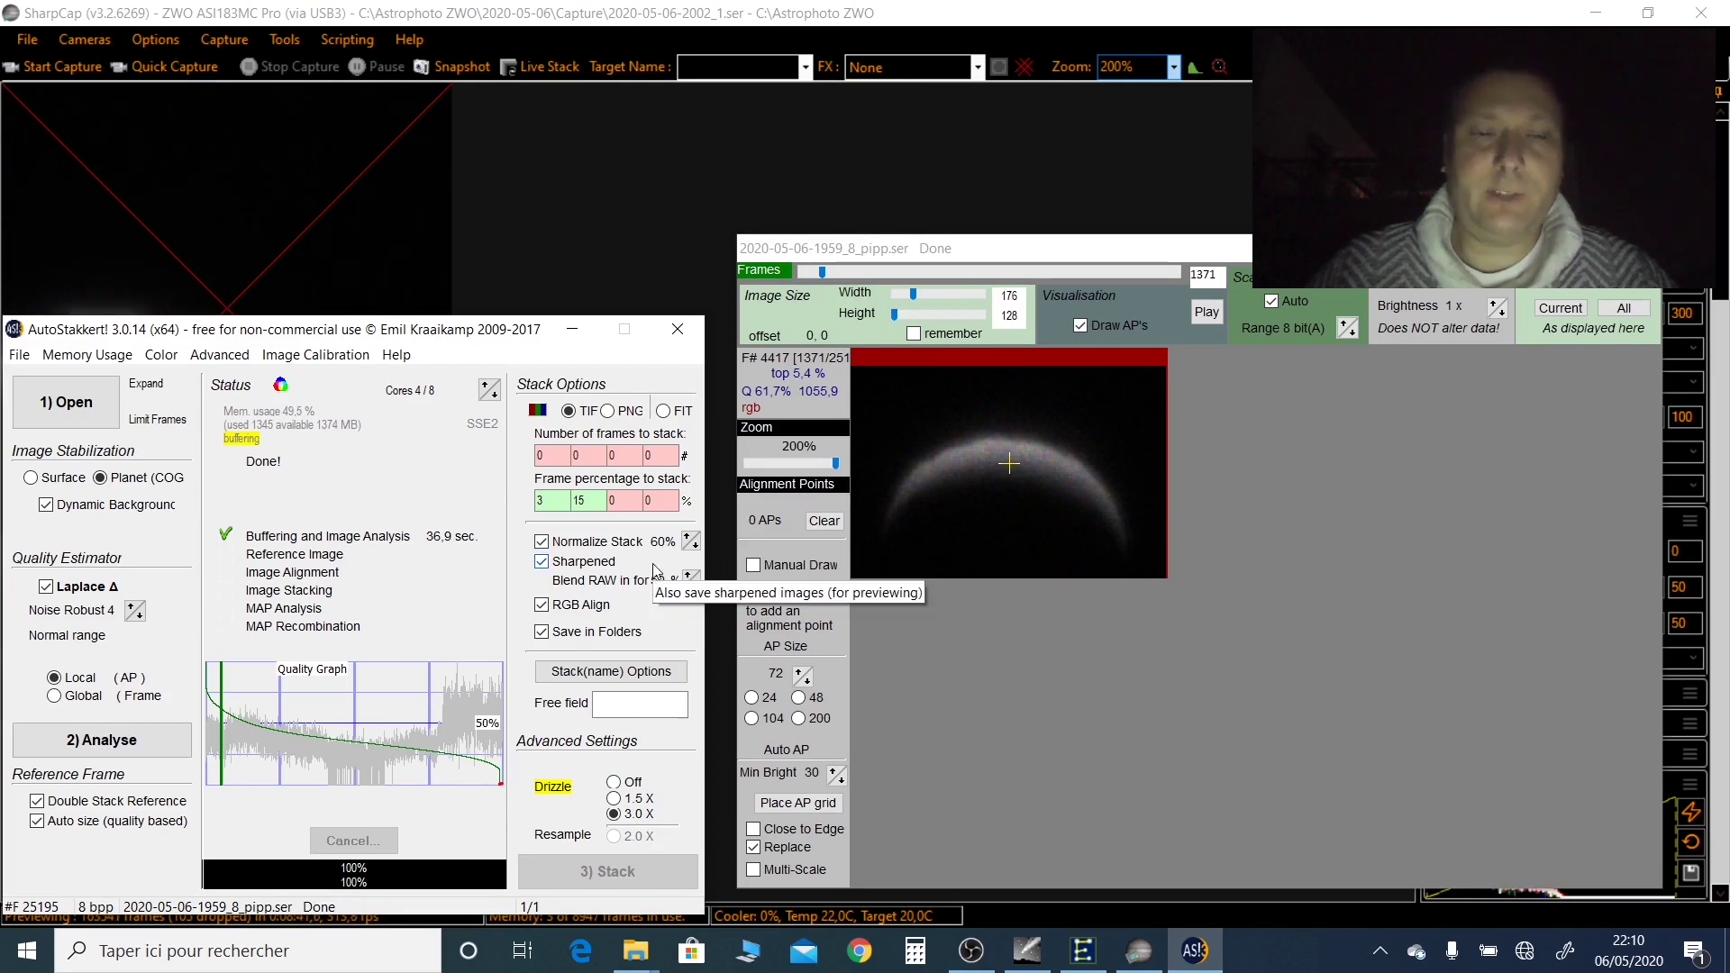
Set the alignment point size to 16 and compare the best-quality frames, returning to frame 1
{"action": "left_click", "coordinate": [804, 679]}
{"action": "left_click", "coordinate": [804, 679]}
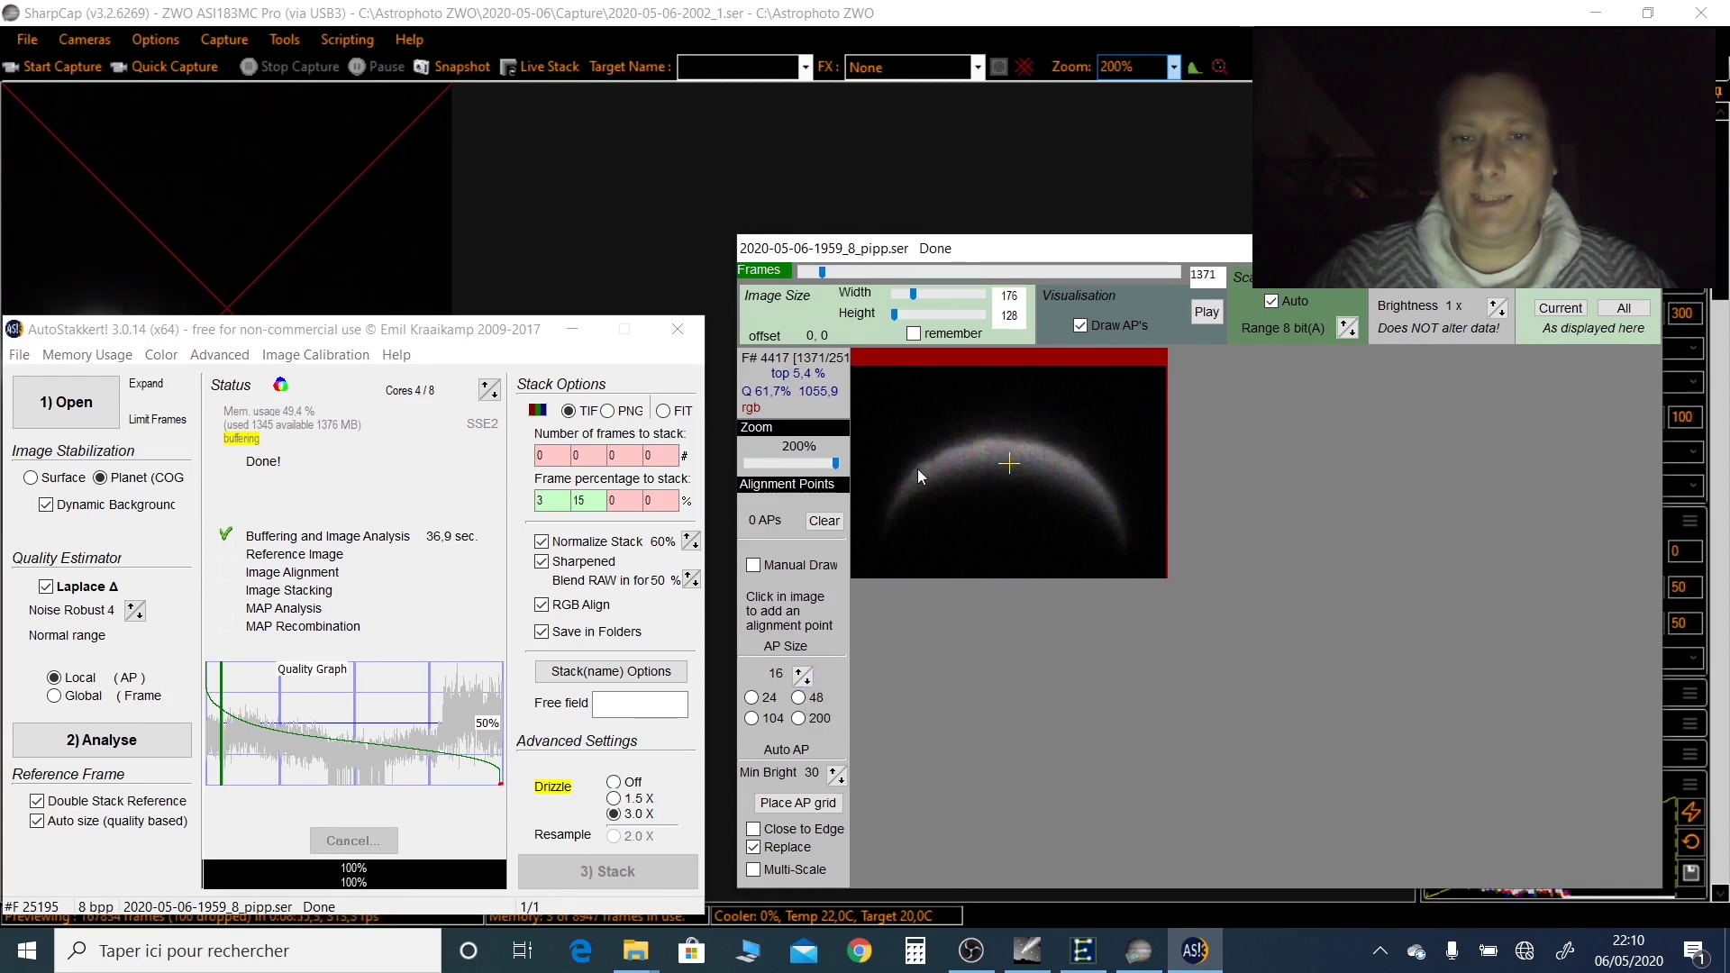
{"action": "key", "text": "Home"}
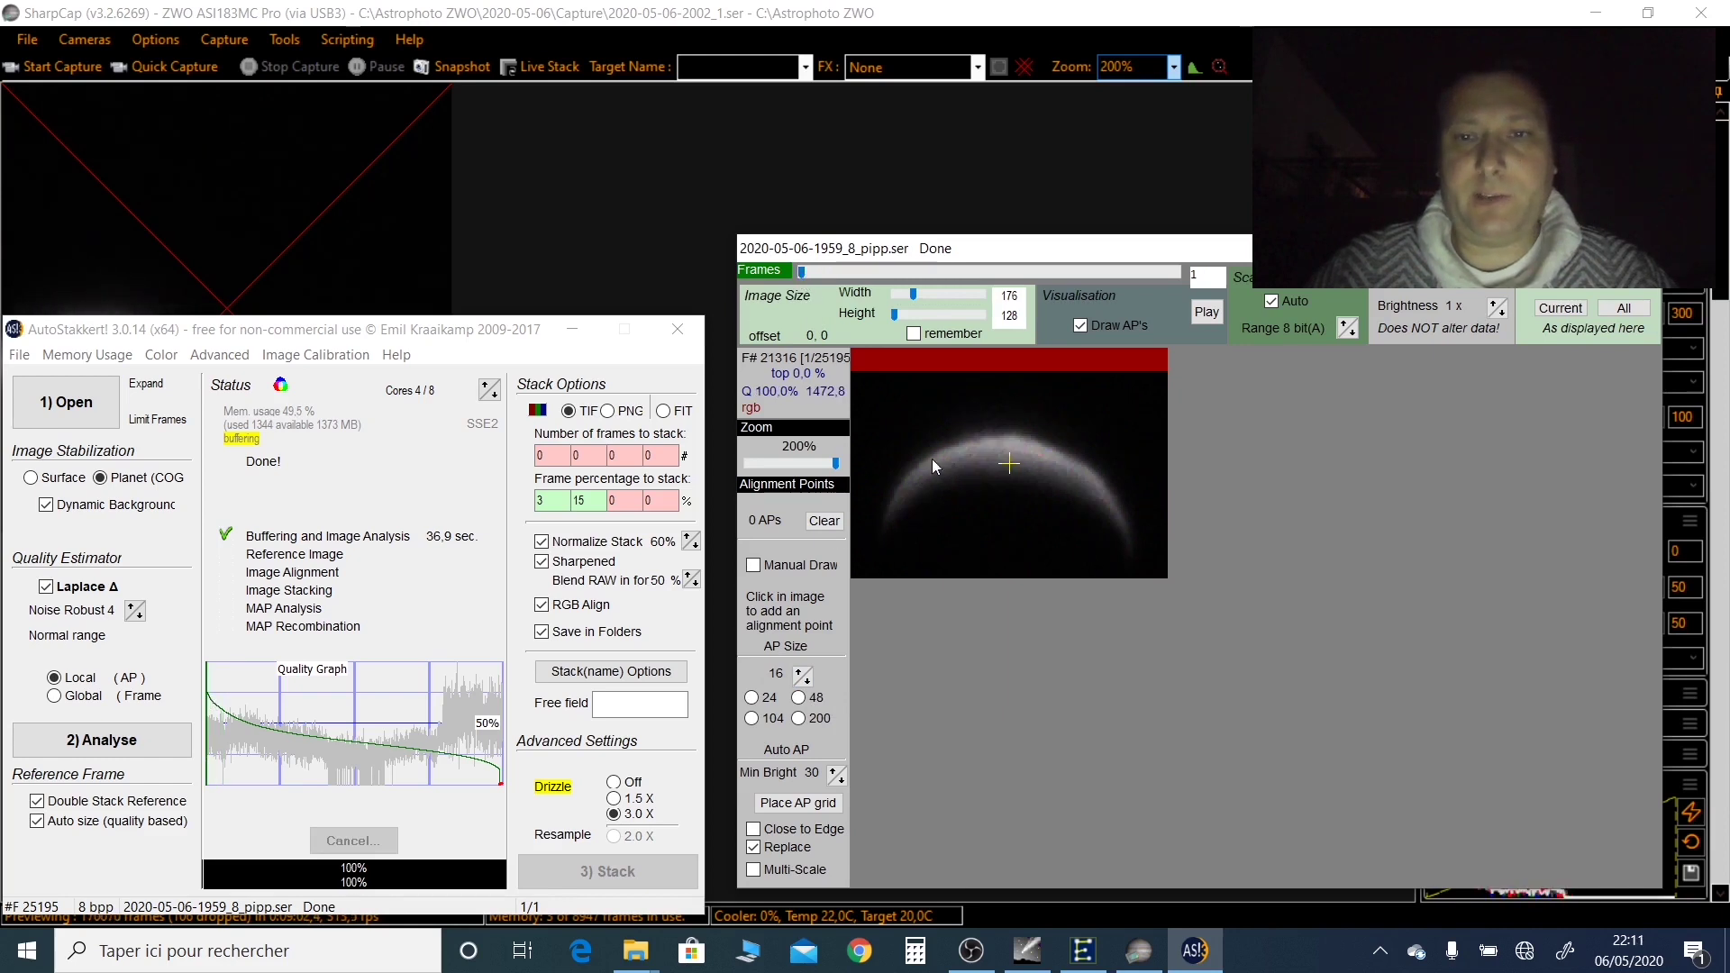
{"action": "mouse_move", "coordinate": [804, 274]}
{"action": "left_mouse_down"}
{"action": "mouse_move", "coordinate": [1139, 315]}
{"action": "mouse_move", "coordinate": [1149, 333]}
{"action": "mouse_move", "coordinate": [908, 356]}
{"action": "mouse_move", "coordinate": [786, 305]}
{"action": "mouse_move", "coordinate": [808, 291]}
{"action": "left_mouse_up"}
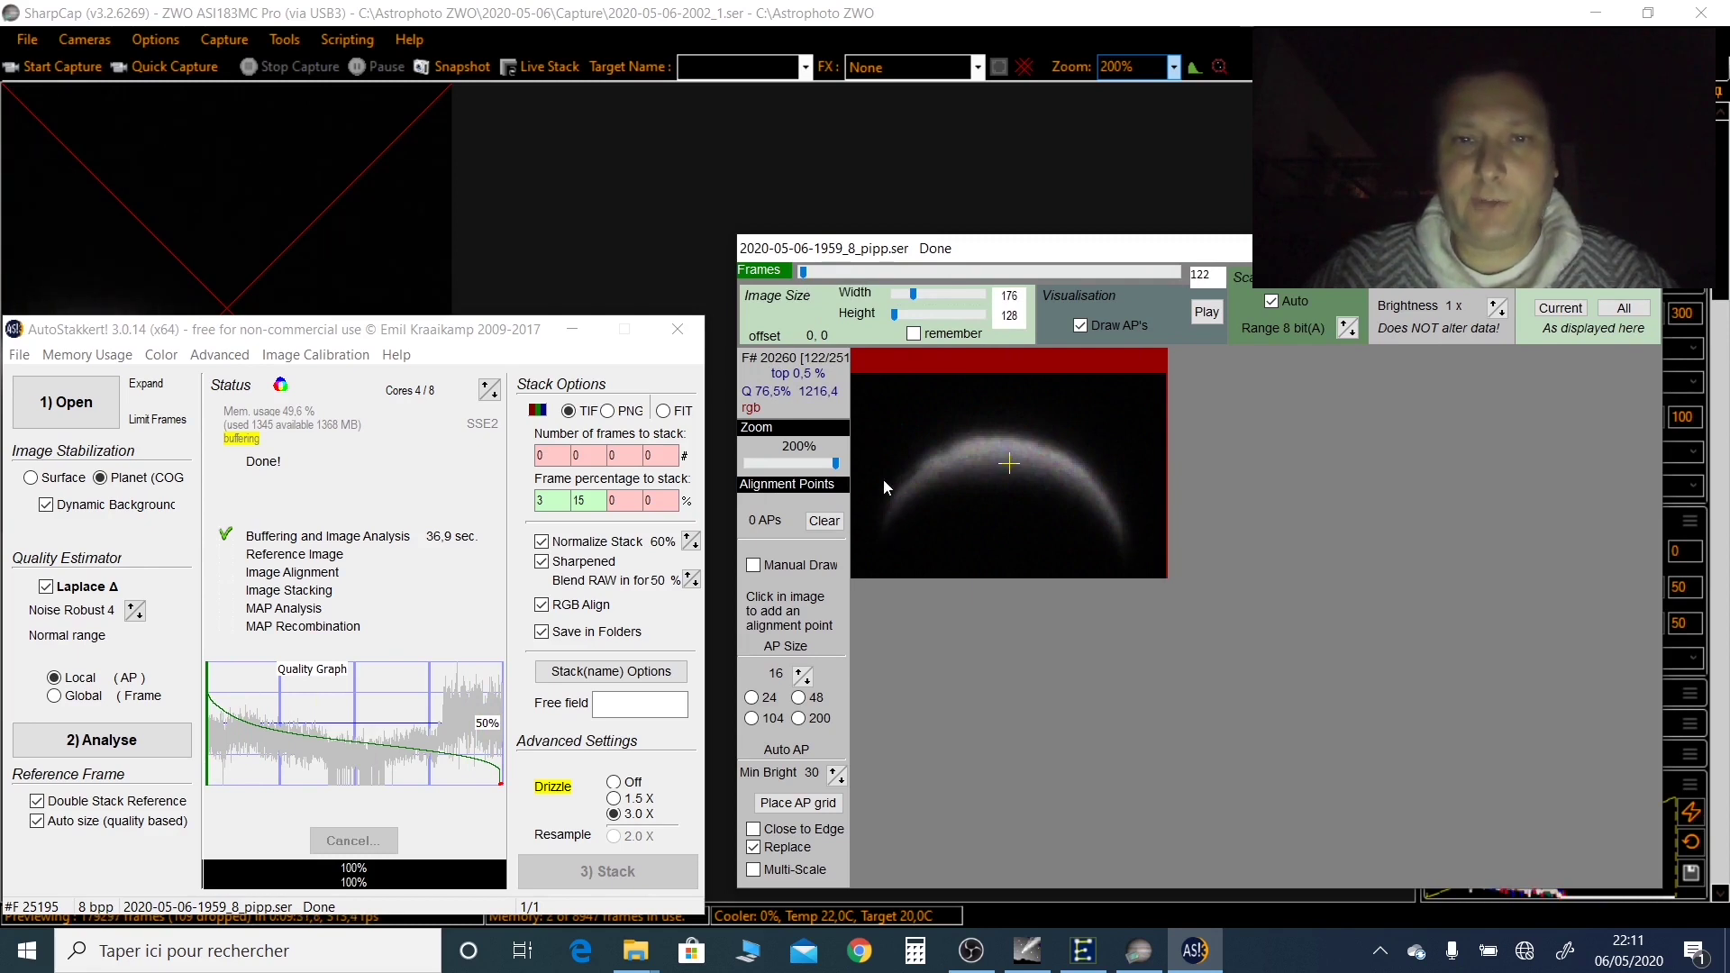
{"action": "left_click", "coordinate": [798, 274]}
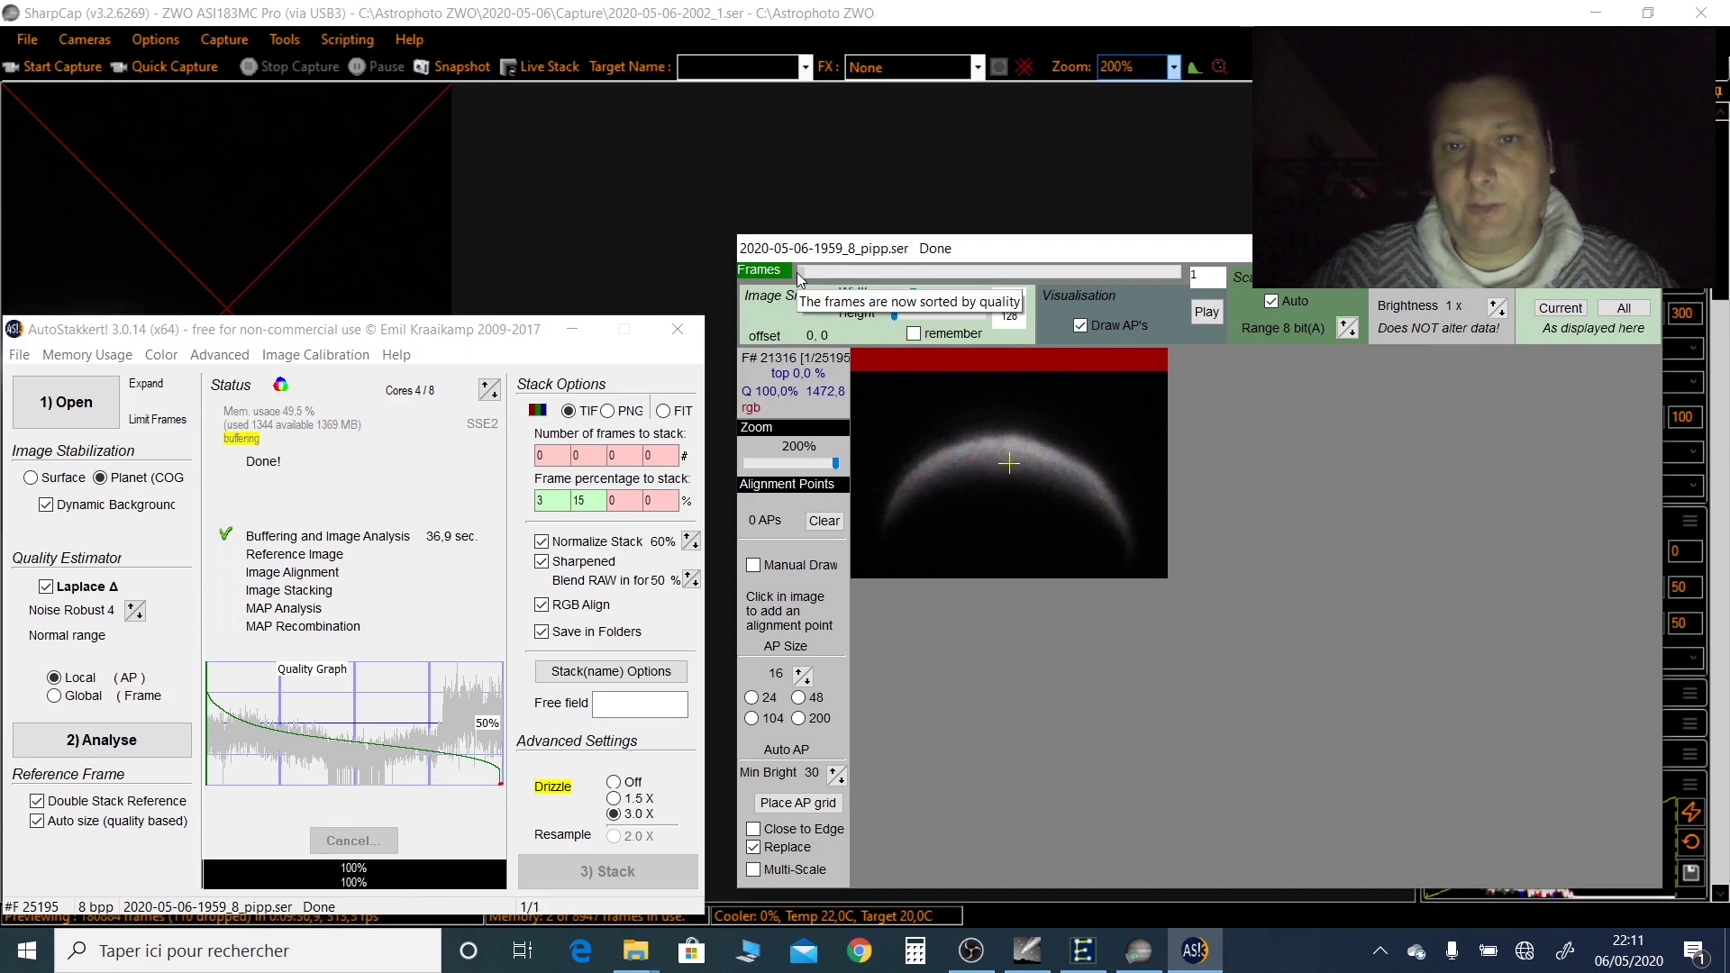
Place an alignment point grid with Close to Edge, Multi-Scale and minimum brightness 40, and start stacking
{"action": "left_click", "coordinate": [754, 829]}
{"action": "left_click", "coordinate": [761, 871]}
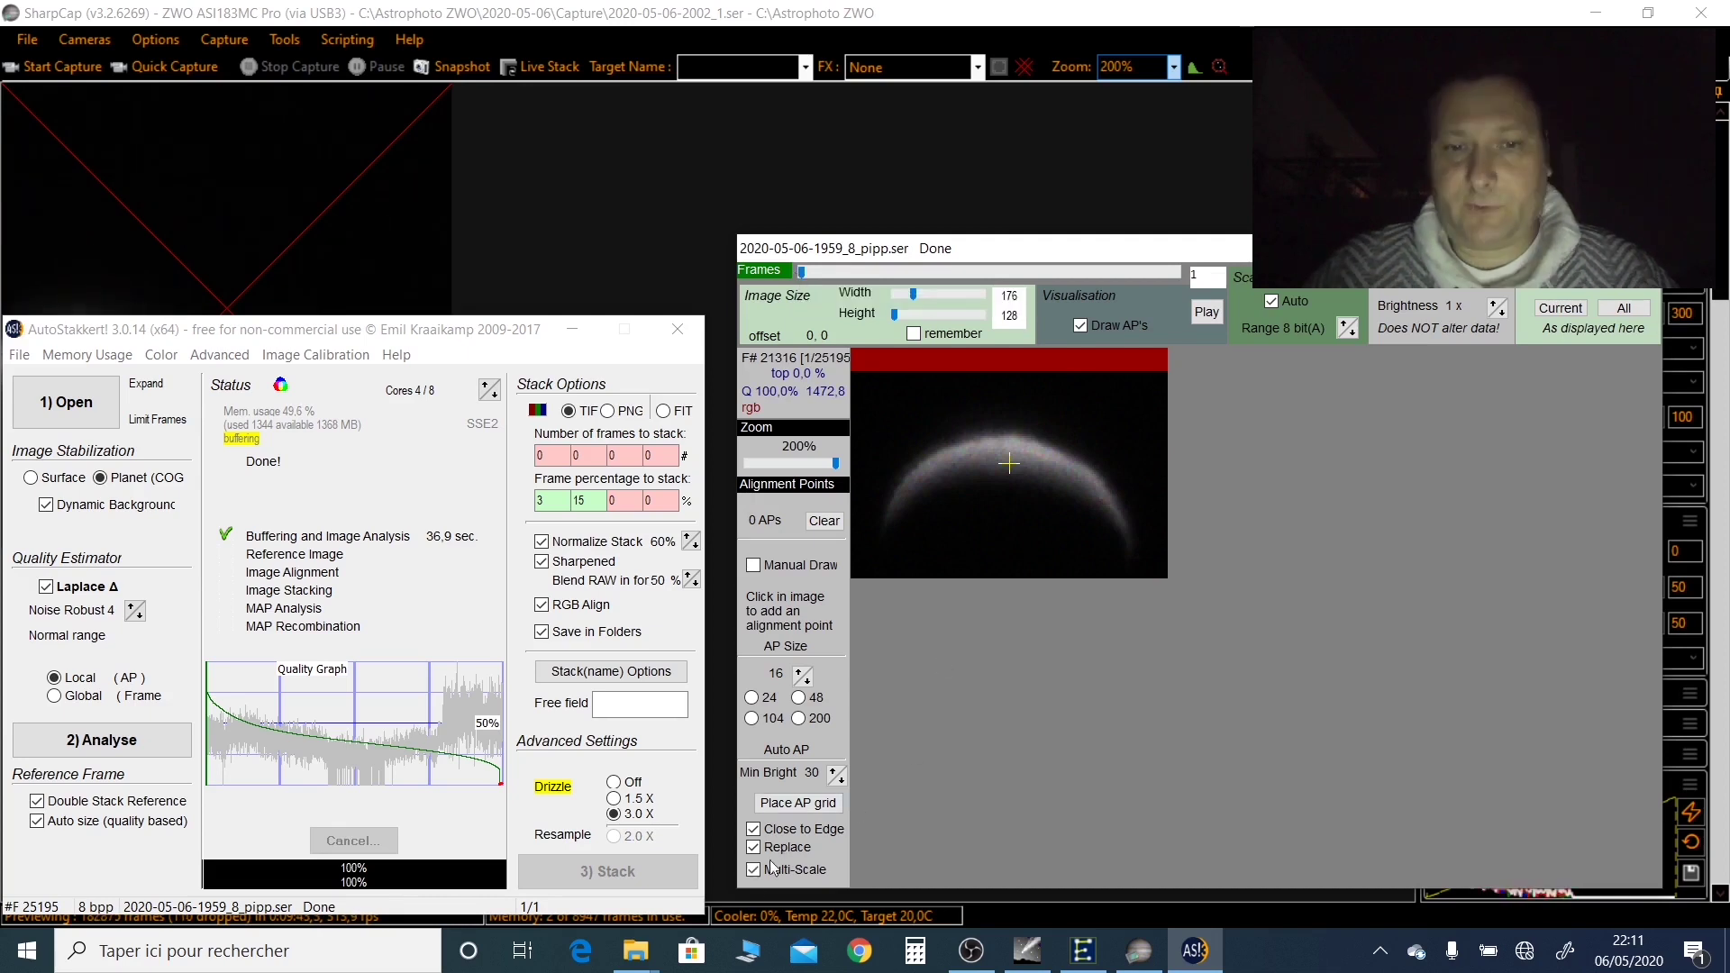
{"action": "left_click", "coordinate": [782, 804]}
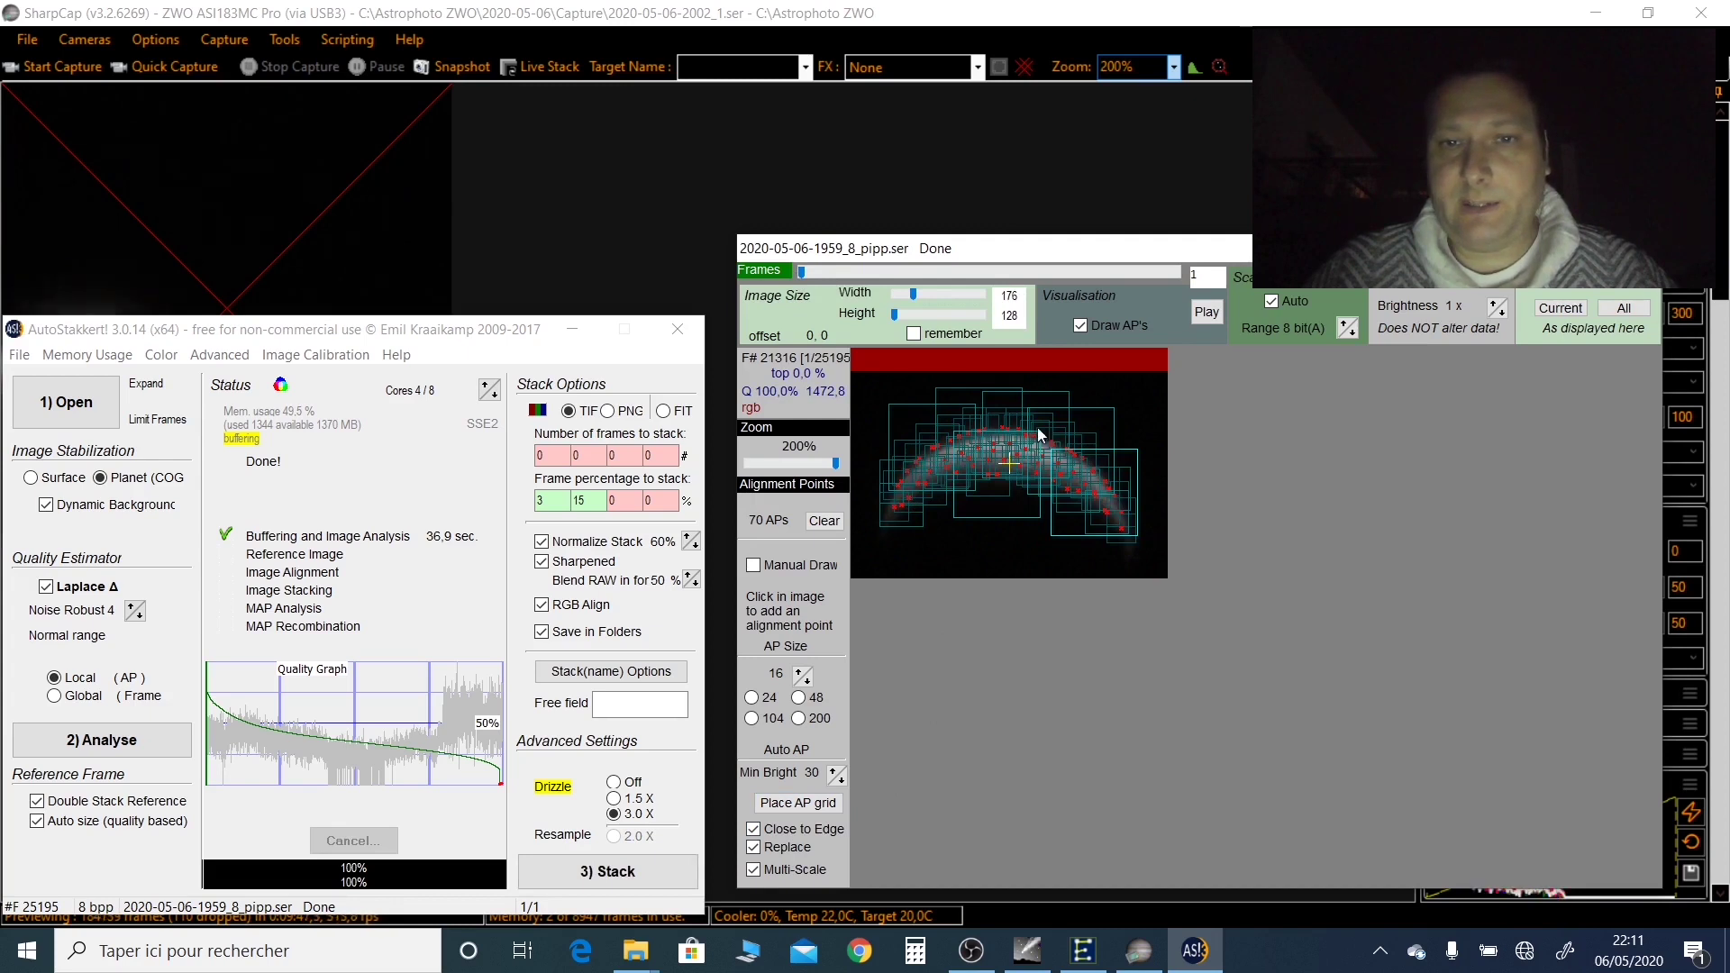
{"action": "scroll", "coordinate": [797, 773], "scroll_direction": "up", "scroll_amount": 1}
{"action": "left_click", "coordinate": [800, 804]}
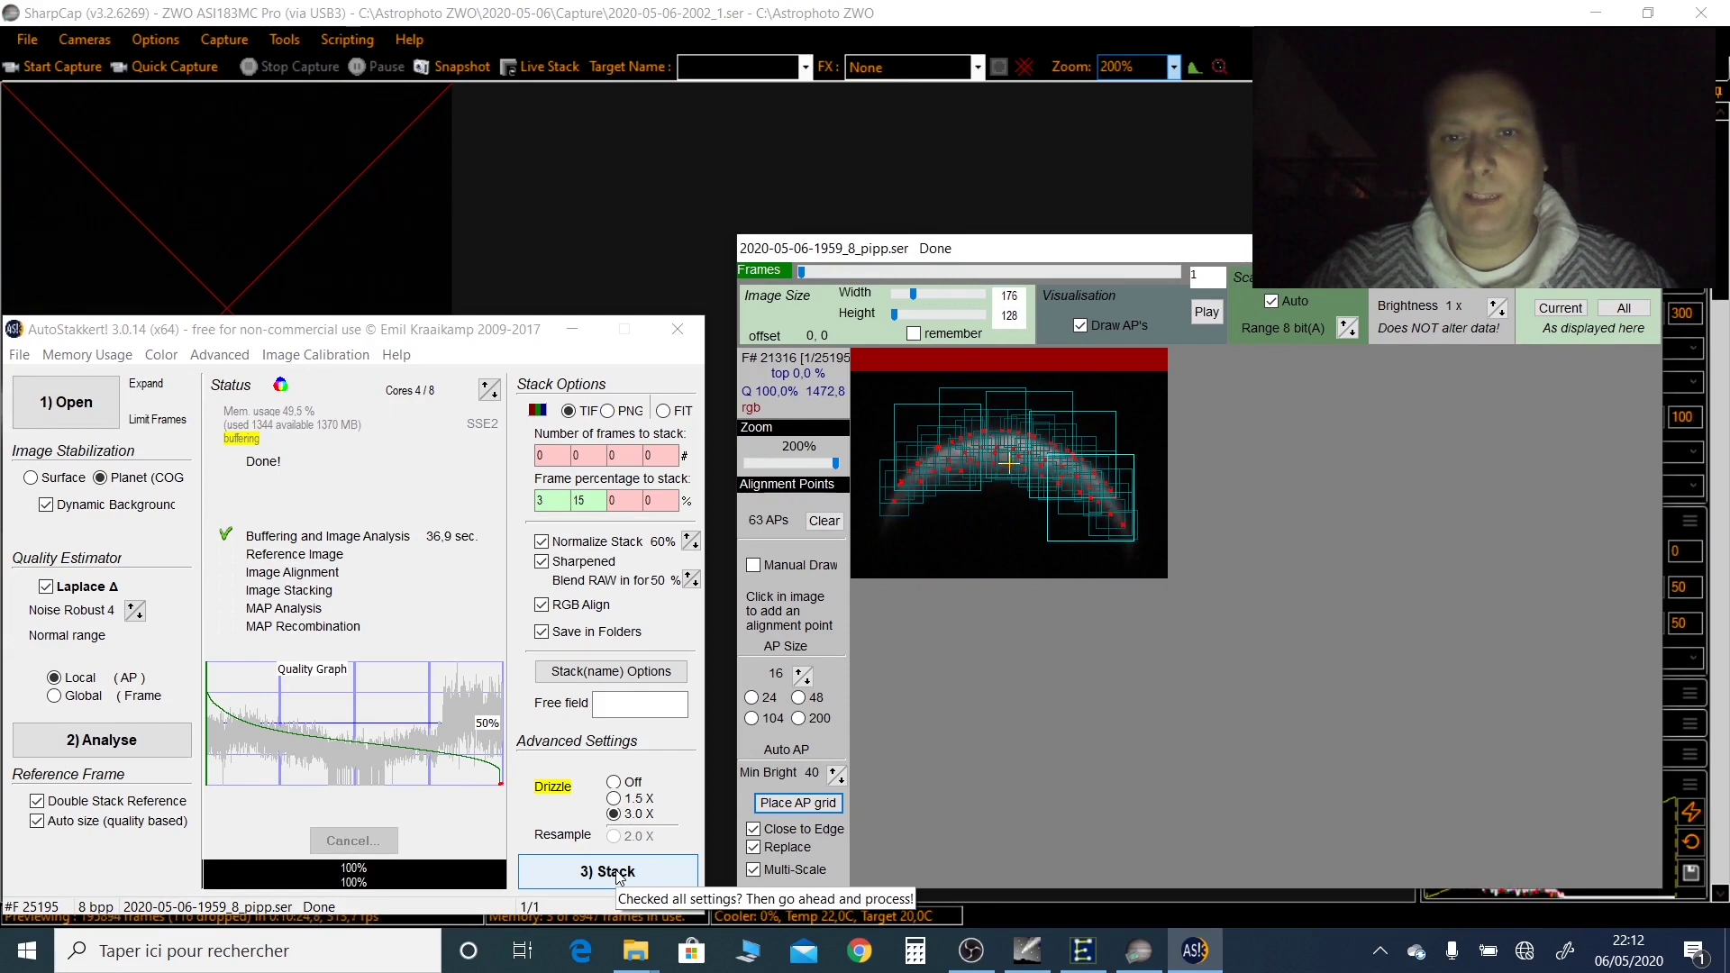
{"action": "left_click", "coordinate": [618, 874]}
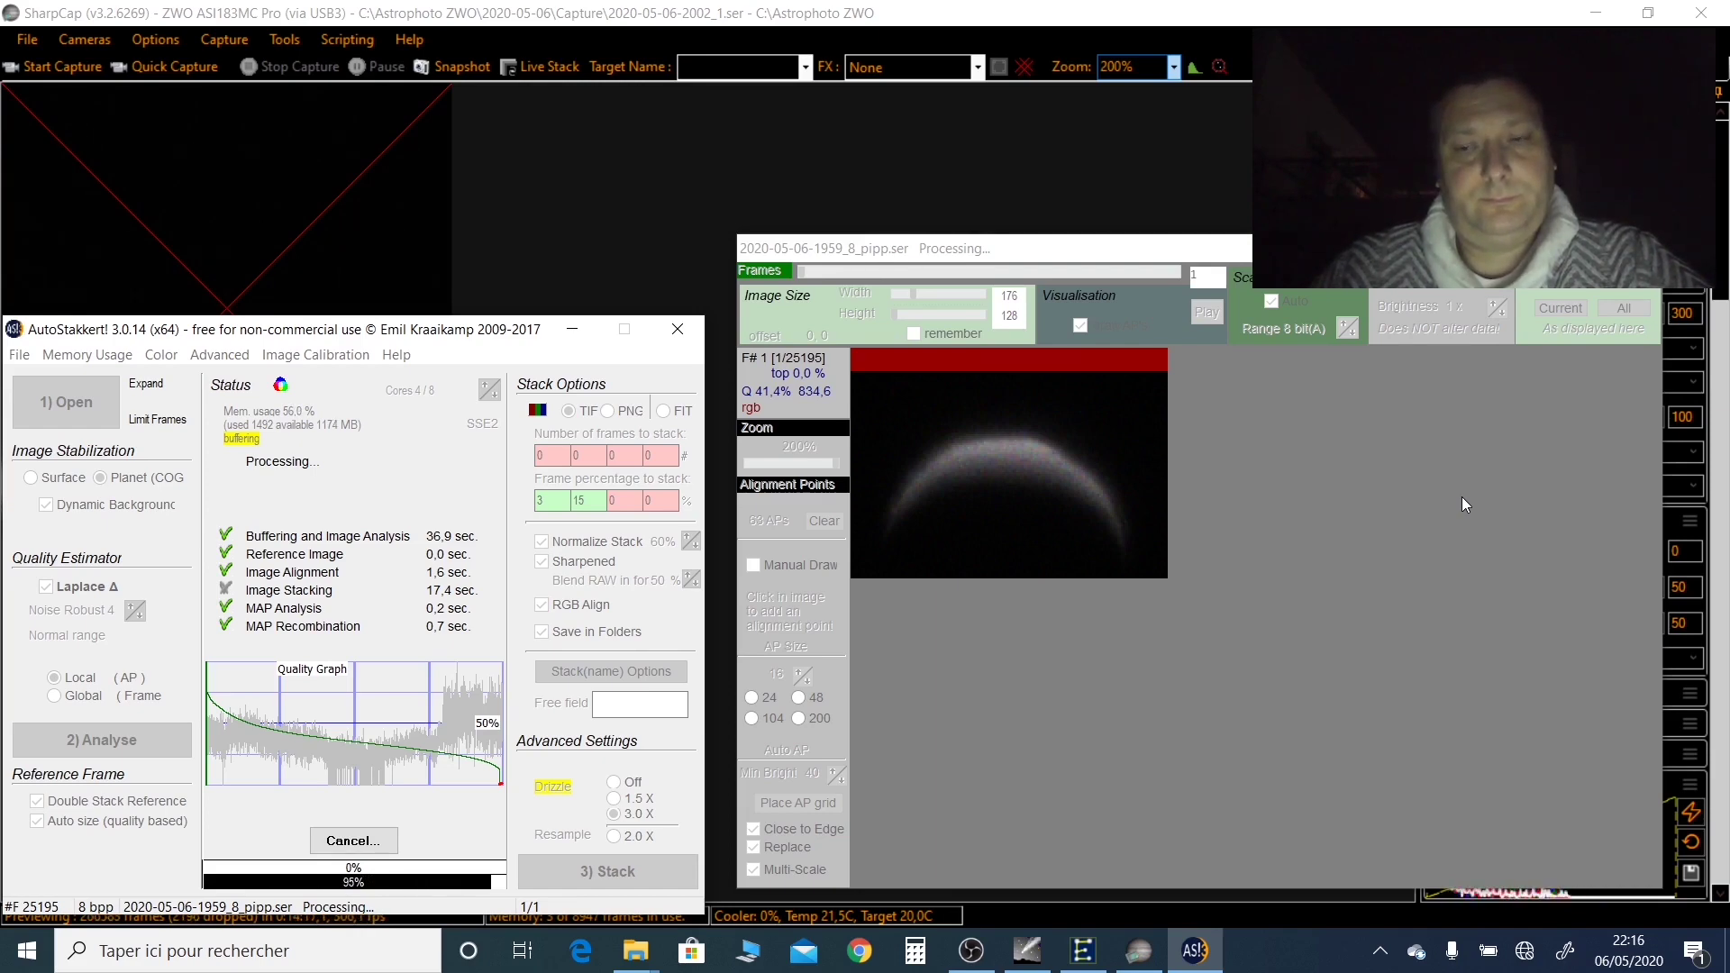
Switch to File Explorer and open the AS_P3 folder inside pipp_20200506_220557
{"action": "left_click", "coordinate": [635, 950]}
{"action": "left_click", "coordinate": [777, 870]}
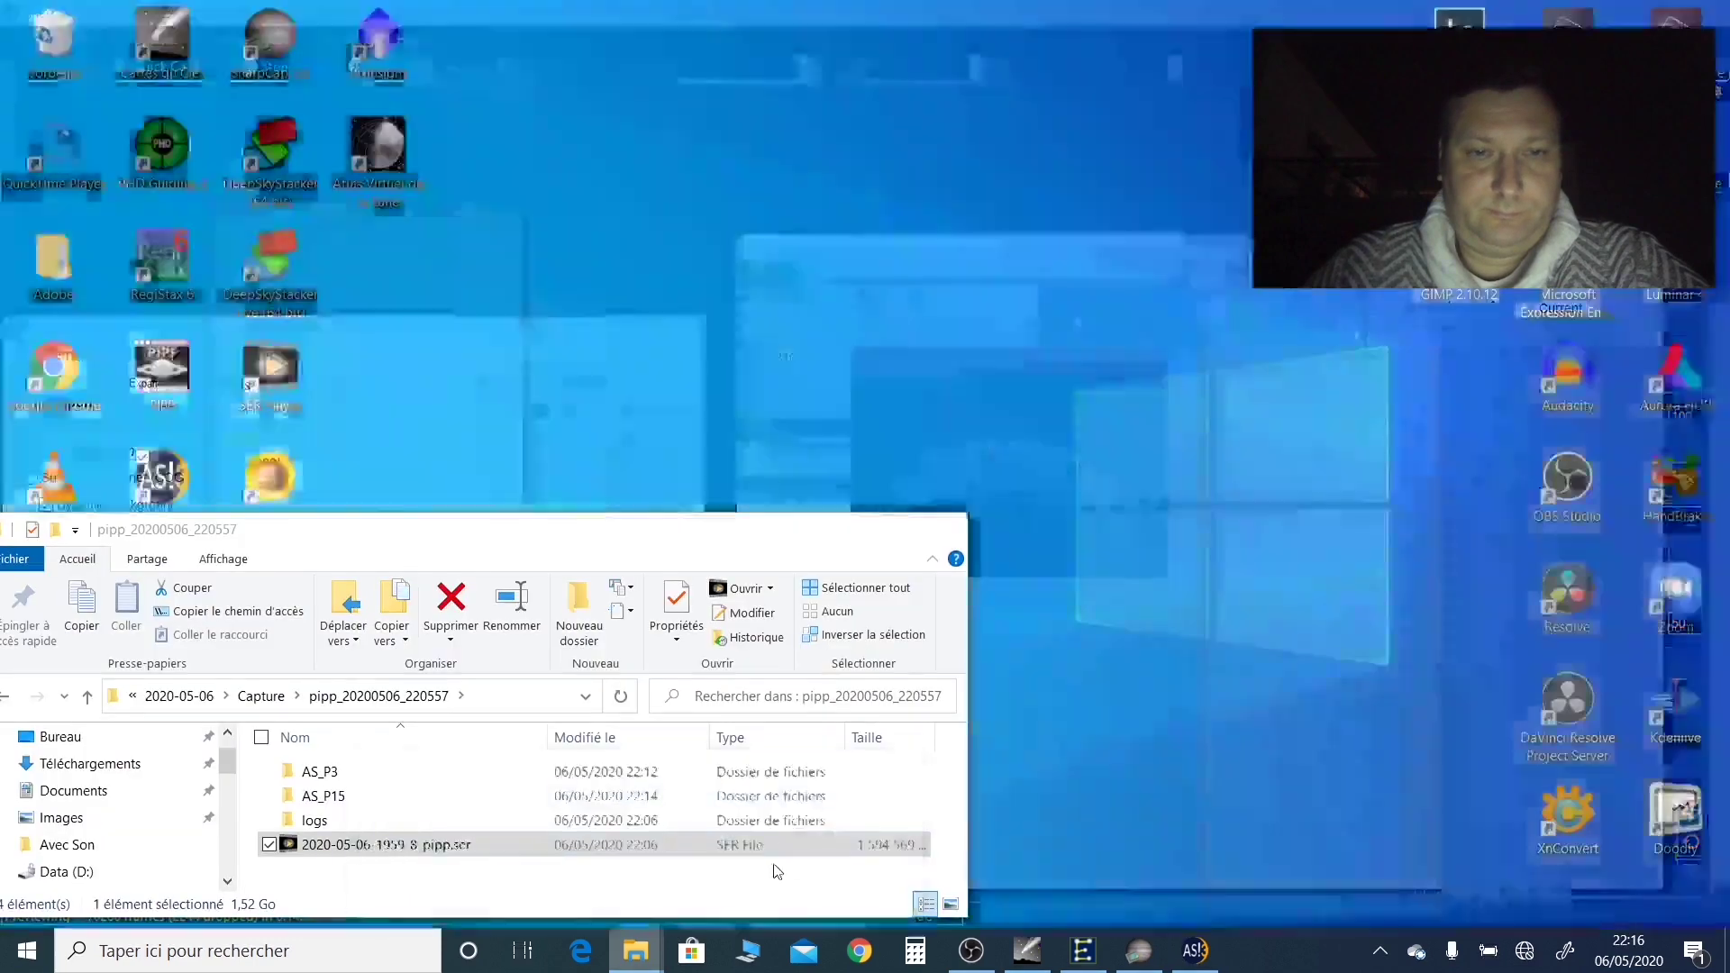
{"action": "left_click_drag", "start_coordinate": [487, 513], "coordinate": [486, 0]}
{"action": "left_click", "coordinate": [329, 264]}
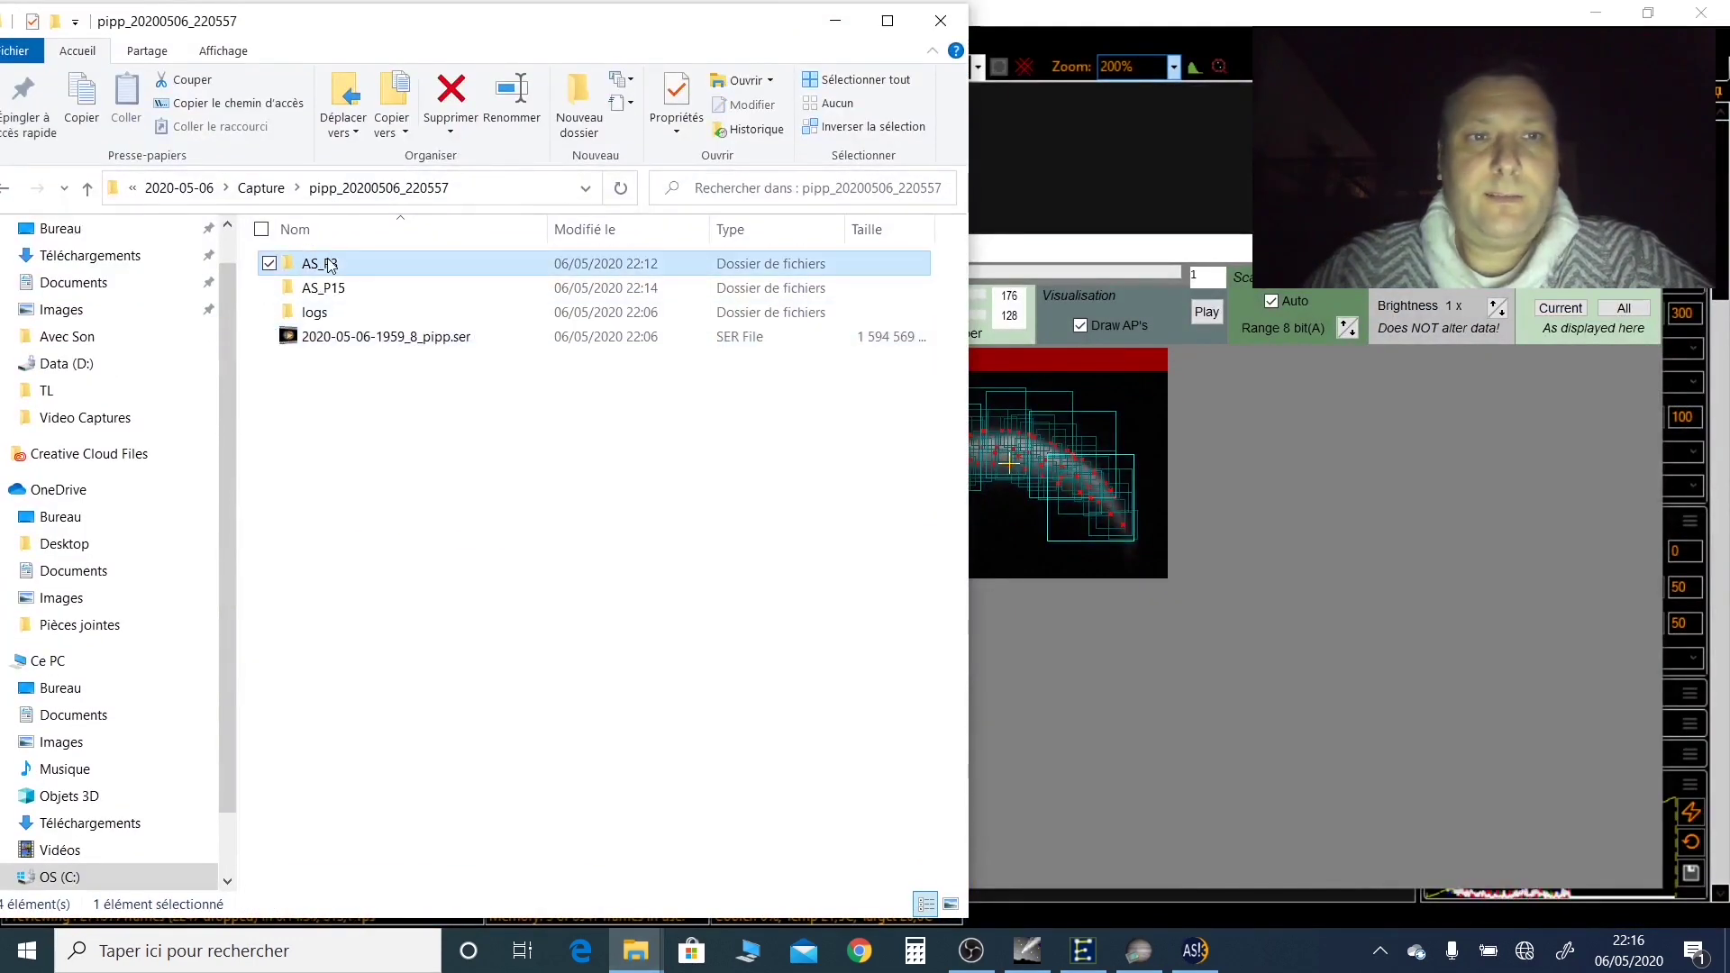
{"action": "double_click", "coordinate": [329, 264]}
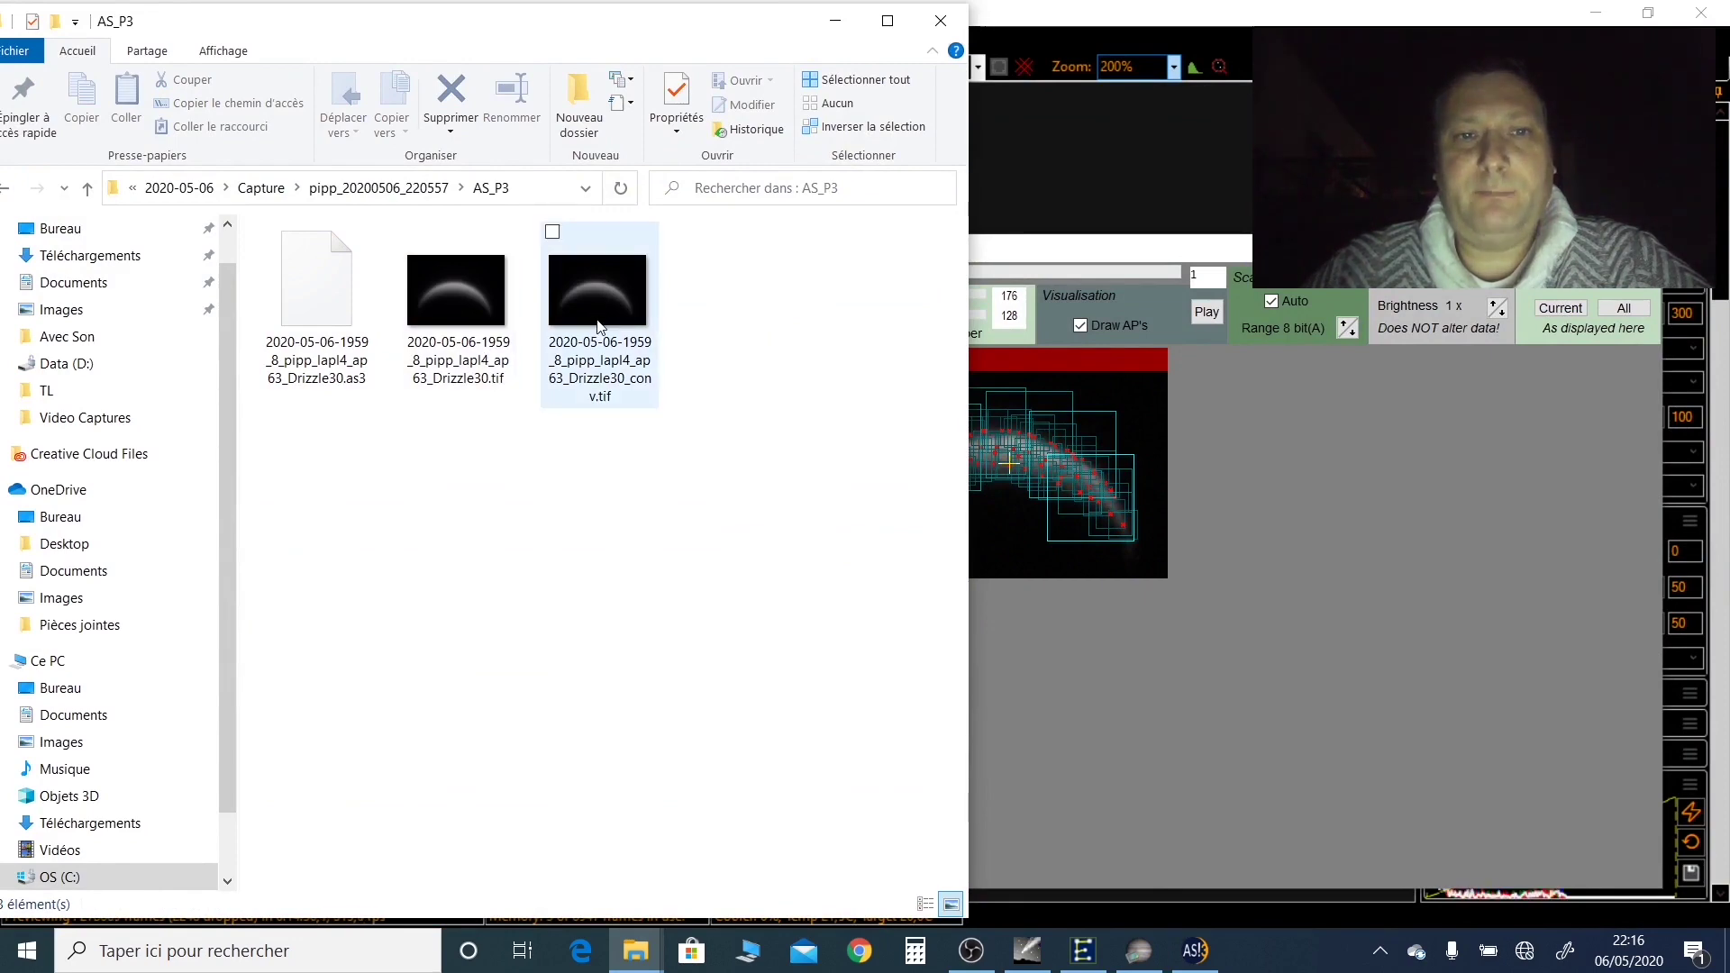
{"action": "double_click", "coordinate": [456, 293]}
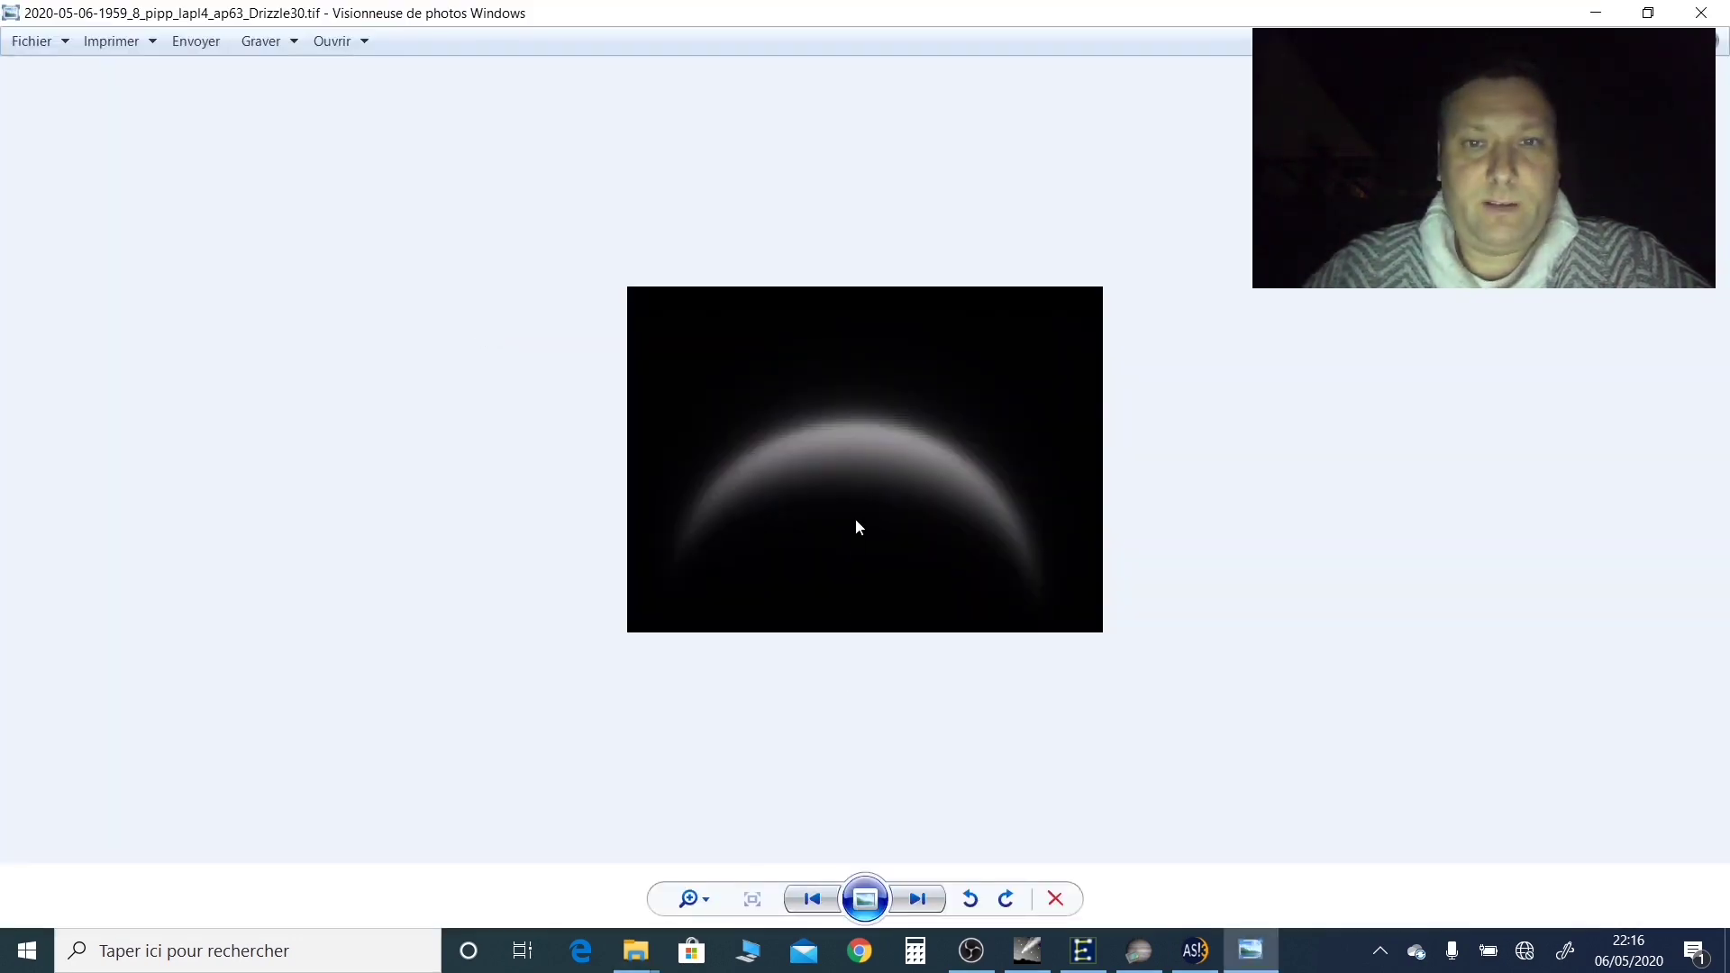
{"action": "scroll", "coordinate": [856, 521], "scroll_direction": "up", "scroll_amount": 4}
{"action": "scroll", "coordinate": [845, 530], "scroll_direction": "down", "scroll_amount": 4}
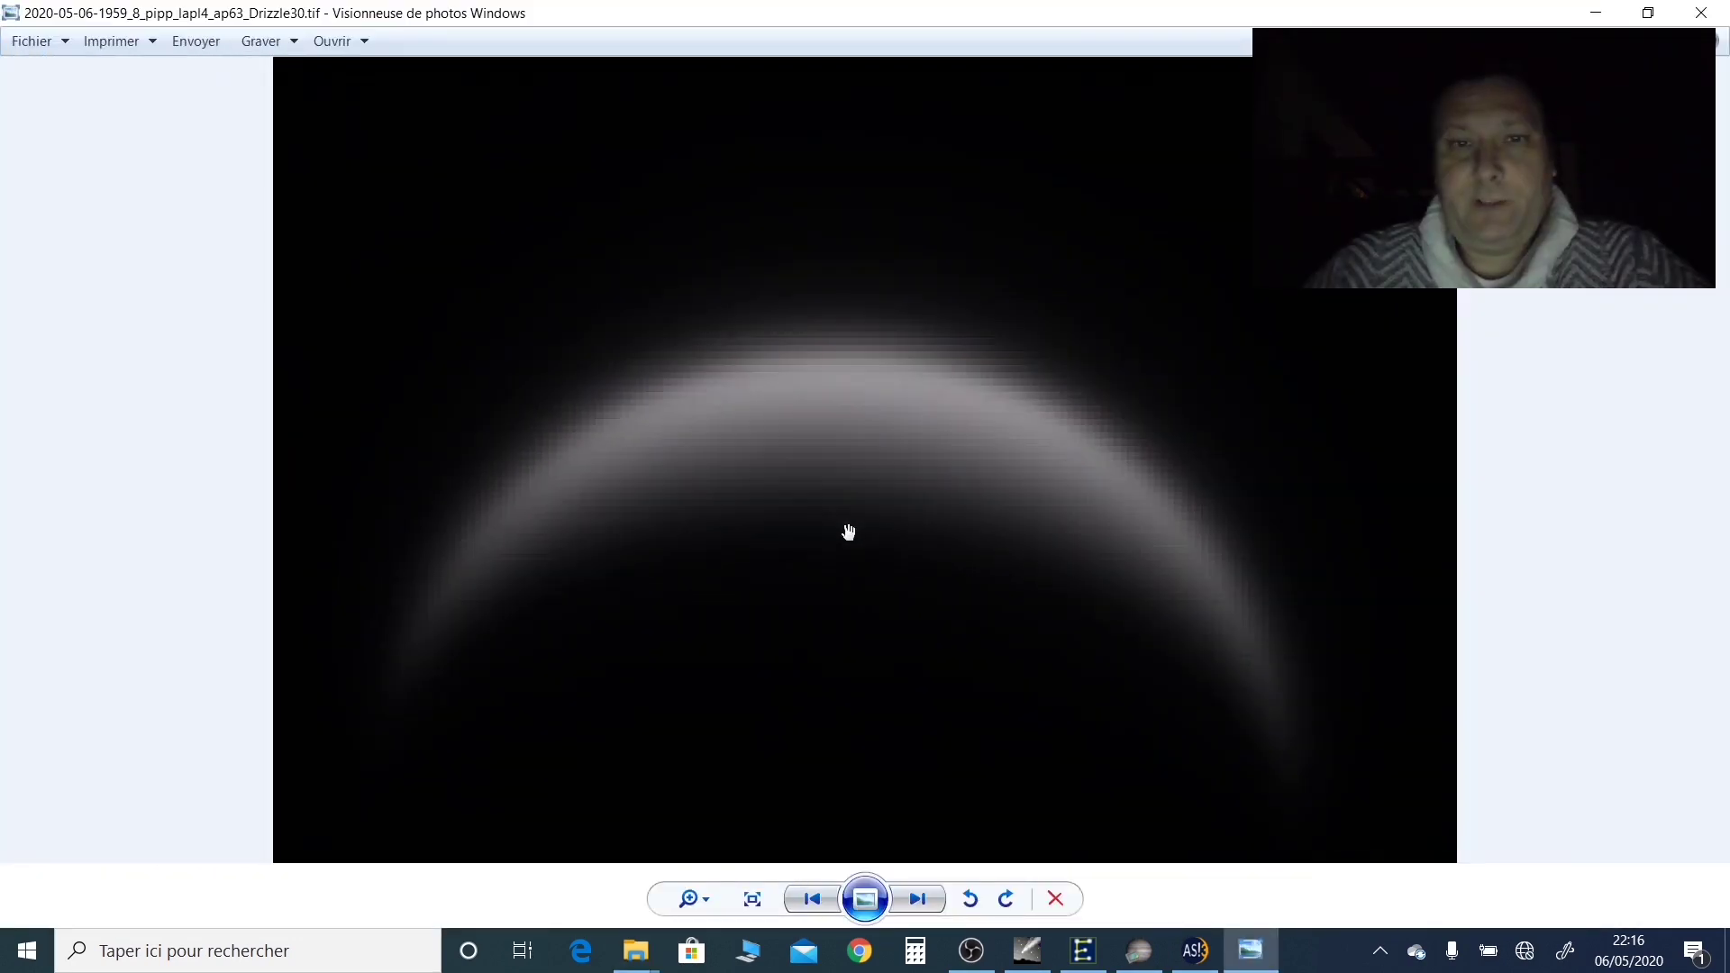
{"action": "scroll", "coordinate": [842, 529], "scroll_direction": "down", "scroll_amount": 2}
{"action": "left_click", "coordinate": [1701, 13]}
{"action": "double_click", "coordinate": [635, 275]}
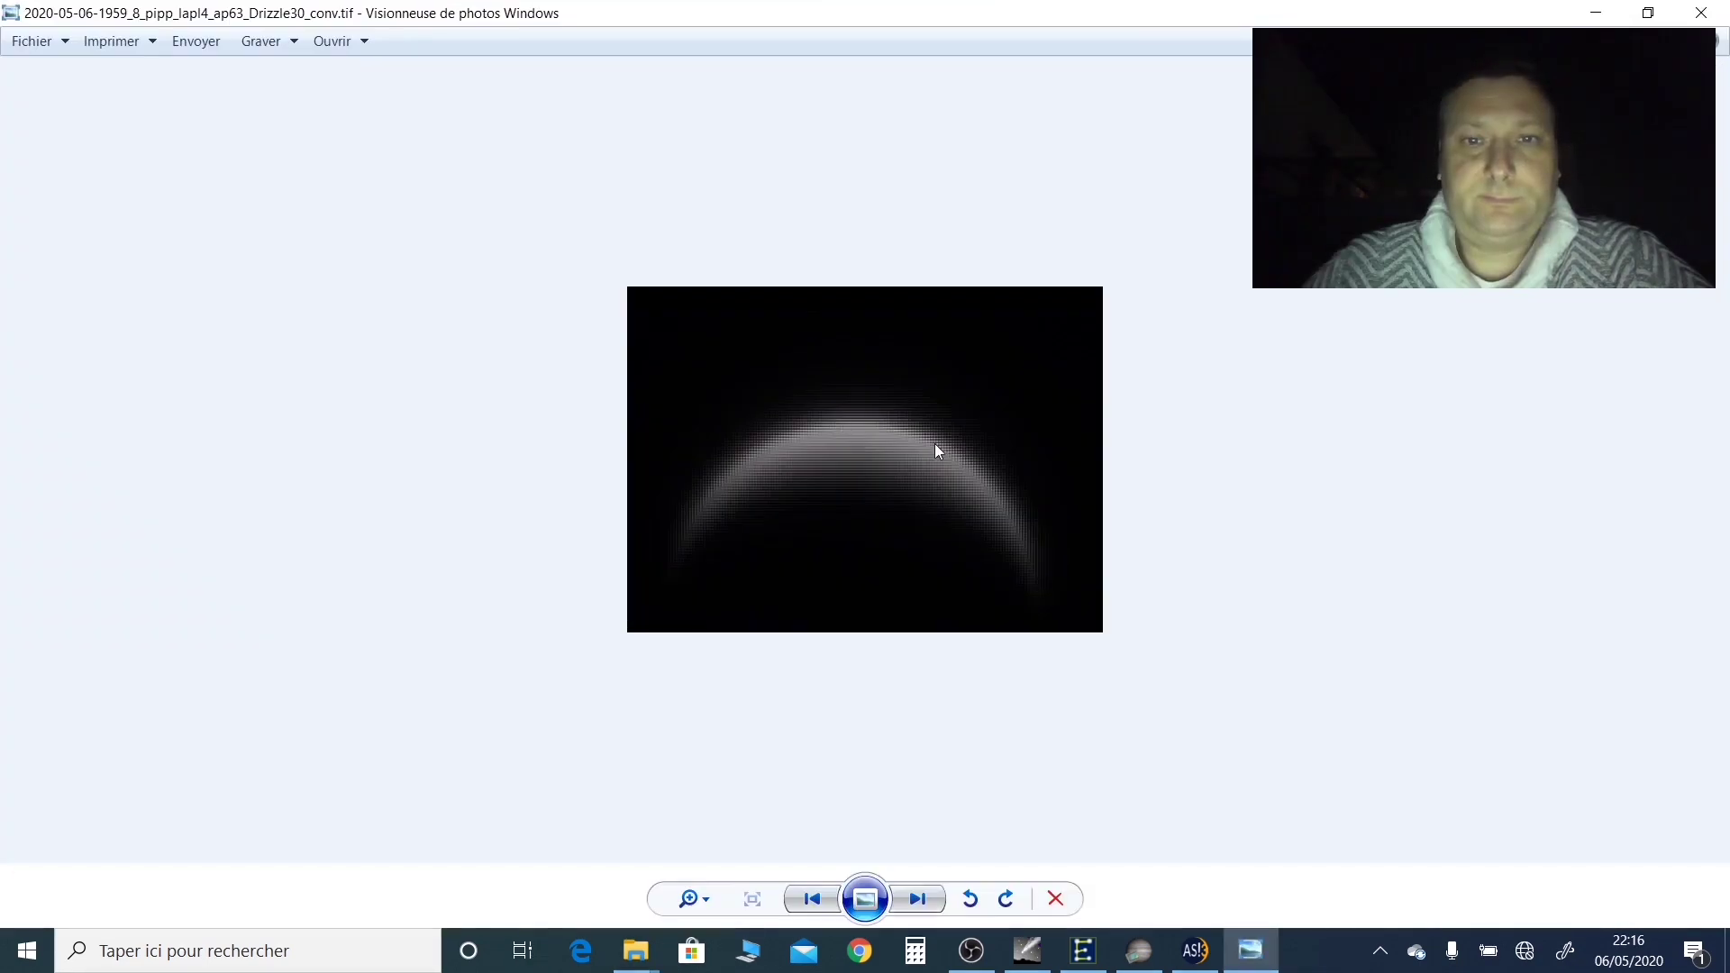
{"action": "scroll", "coordinate": [933, 446], "scroll_direction": "up", "scroll_amount": 4}
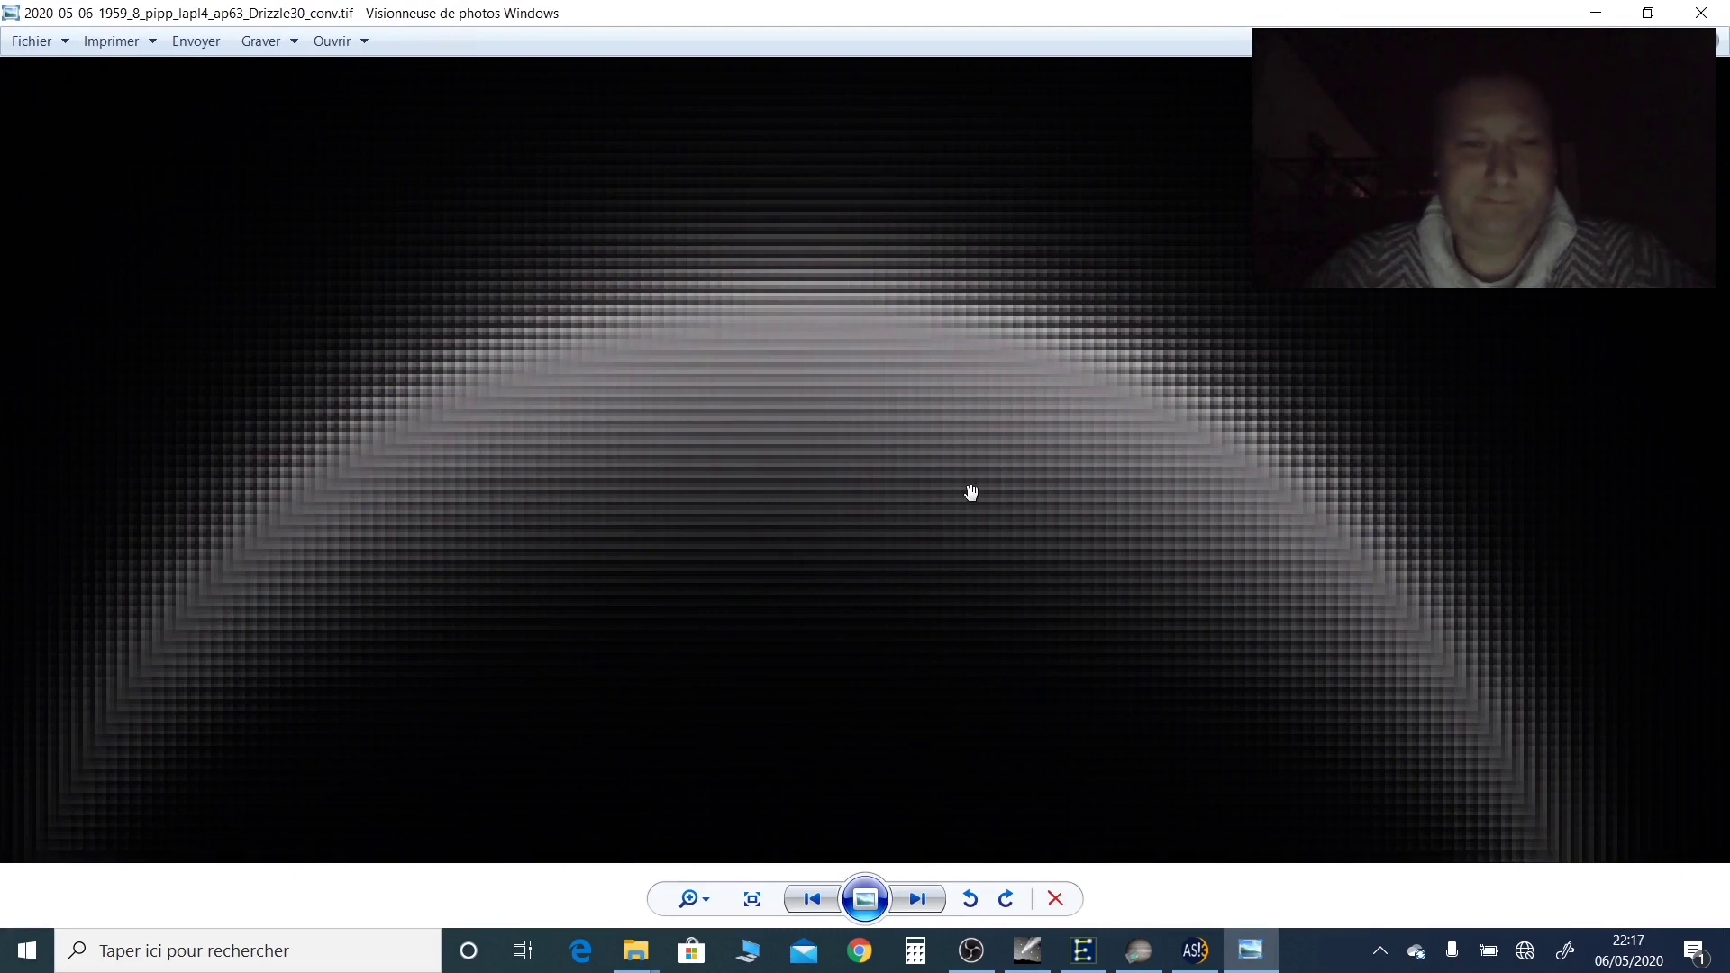
{"action": "scroll", "coordinate": [971, 492], "scroll_direction": "down", "scroll_amount": 4}
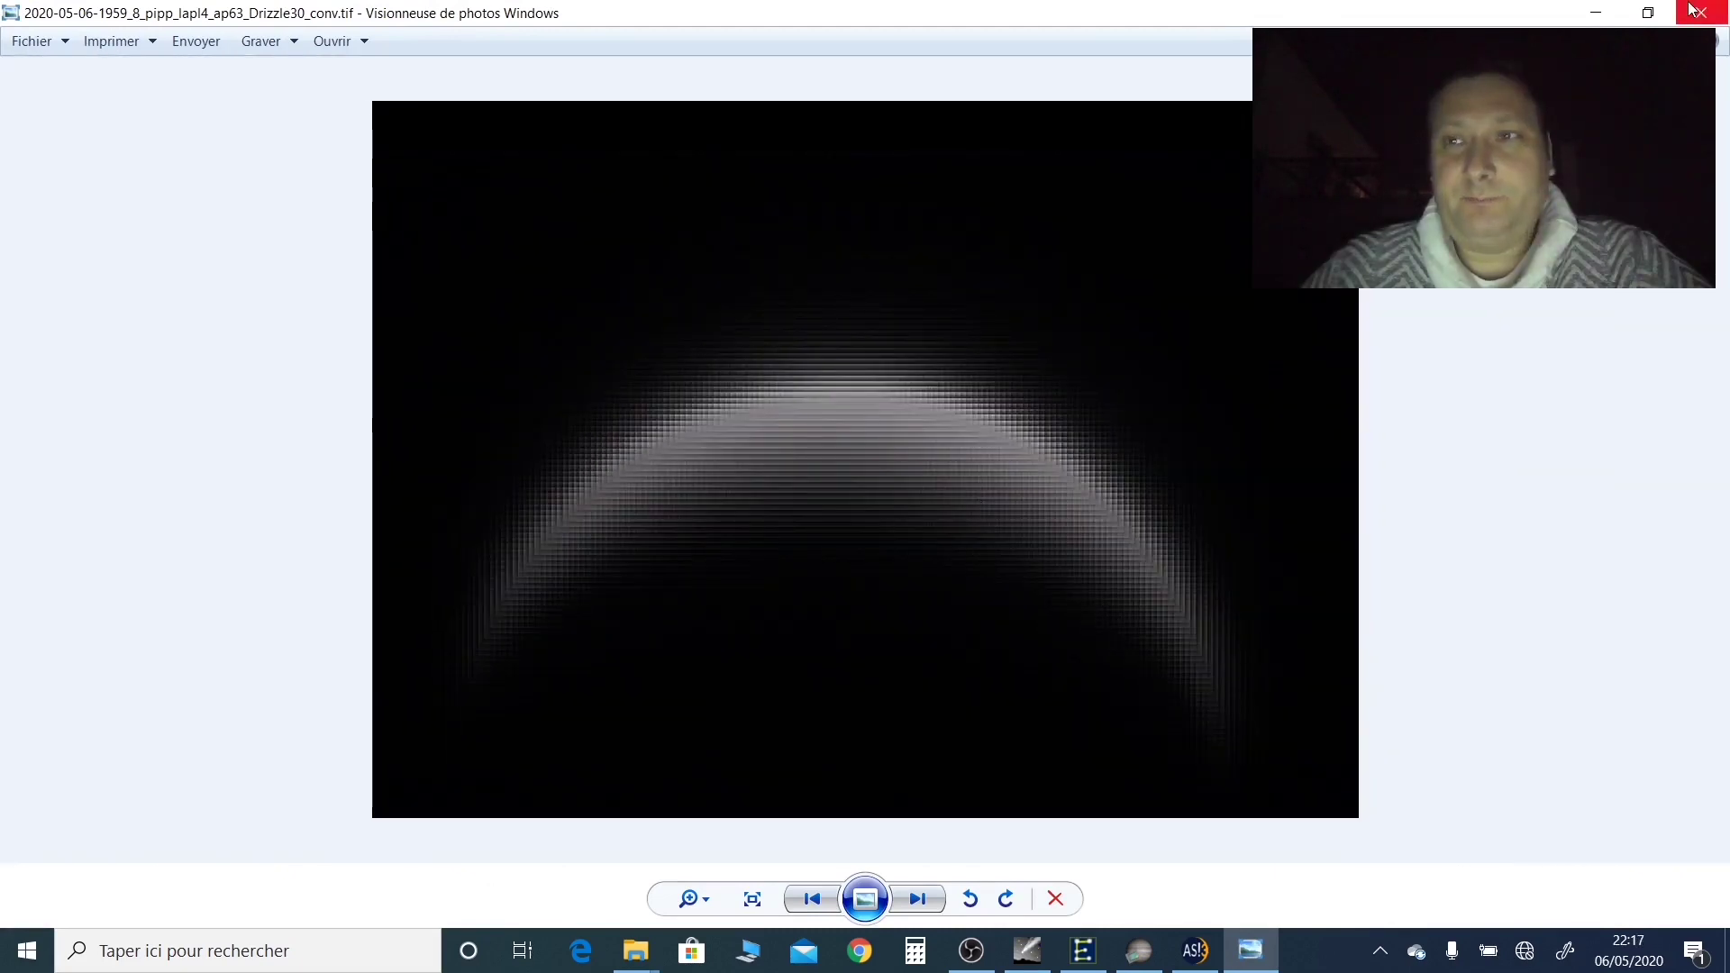
{"action": "left_click", "coordinate": [1697, 12]}
Reopen the unsharpened Drizzle30.tif stack and examine the crescent's detail at different magnifications
{"action": "key", "text": "Return"}
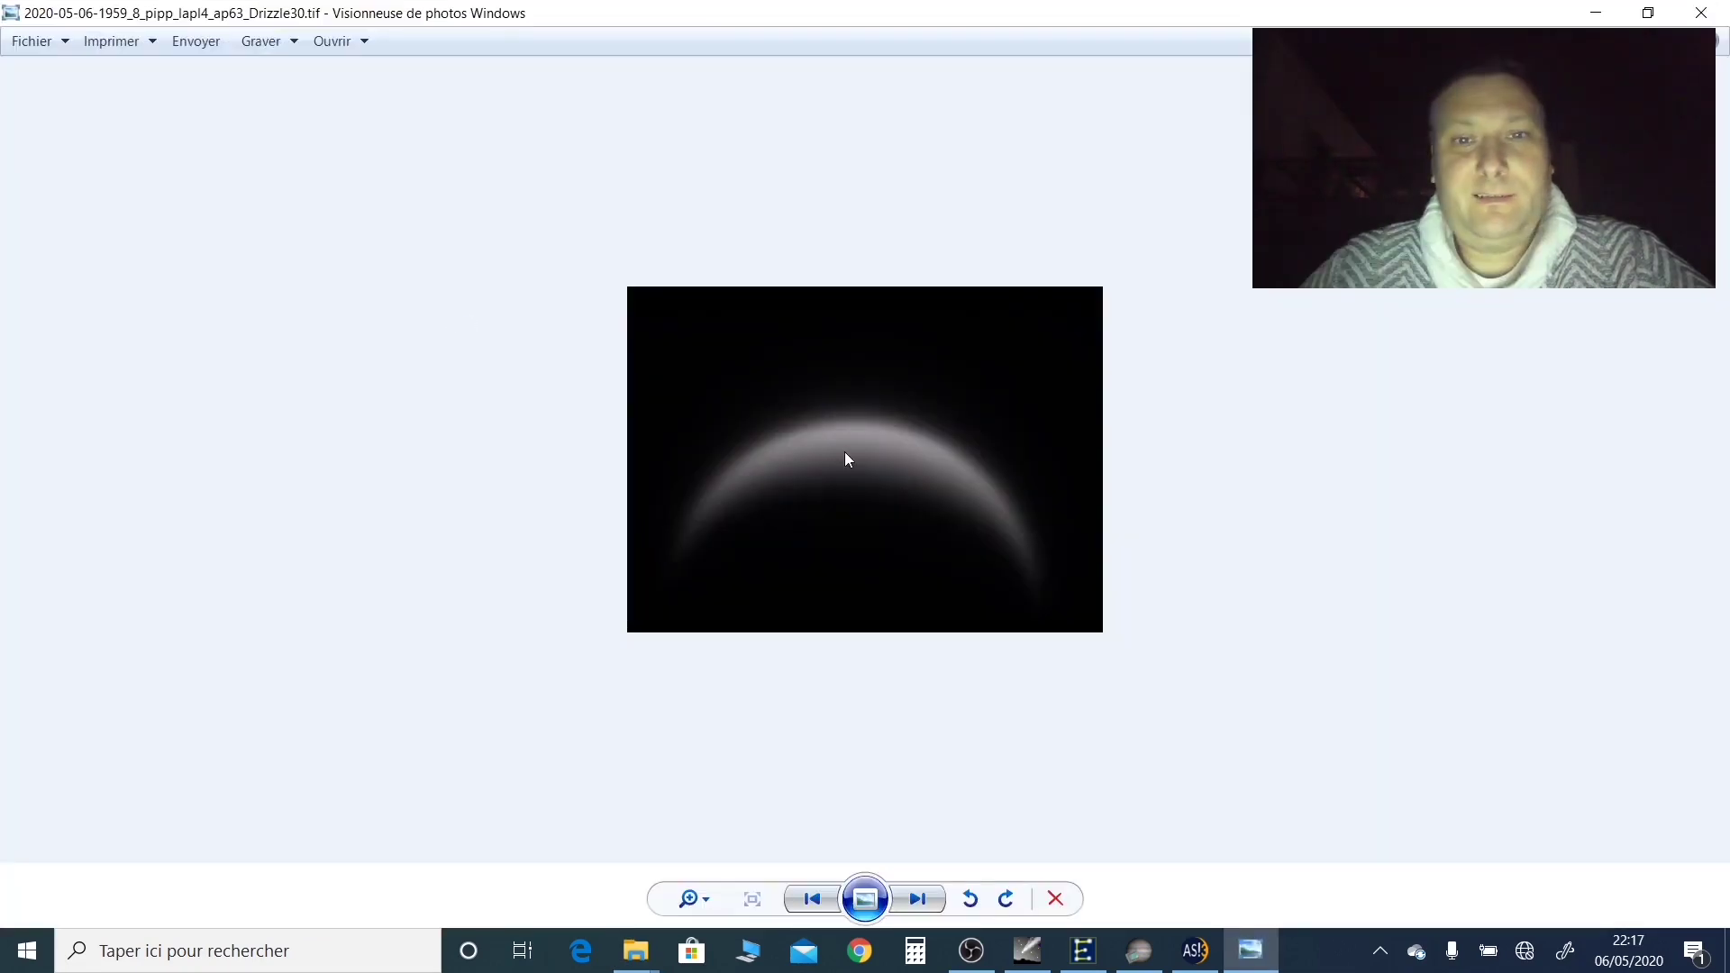
{"action": "scroll", "coordinate": [802, 457], "scroll_direction": "up", "scroll_amount": 6}
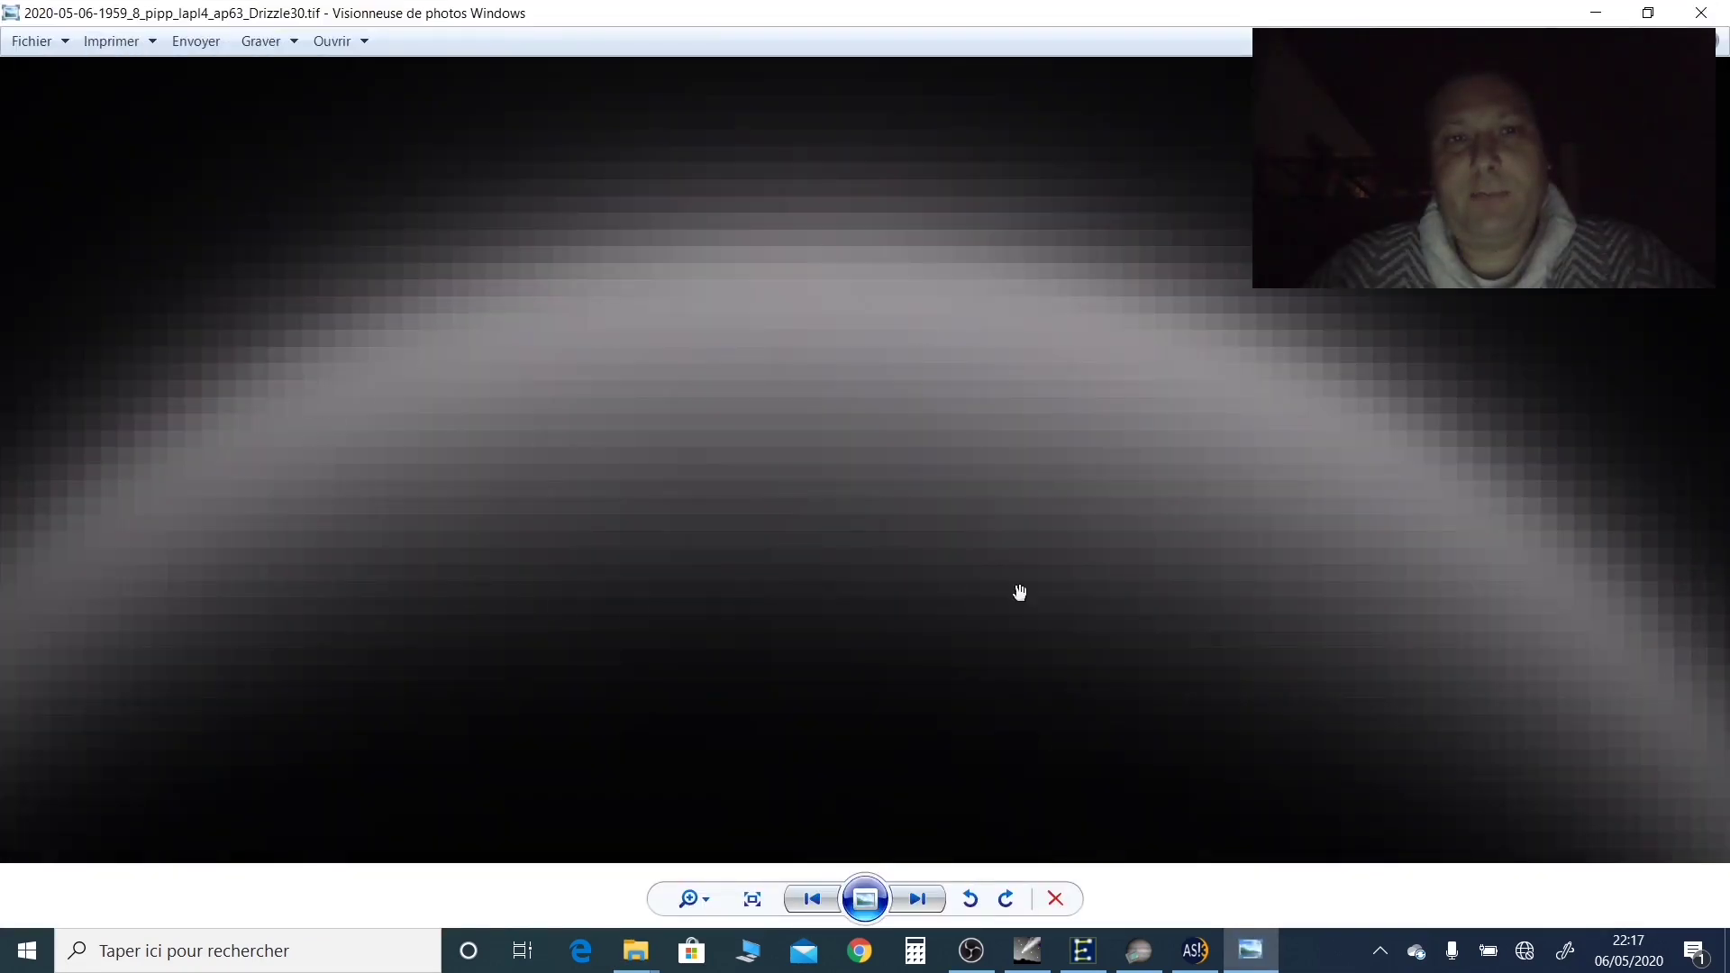
{"action": "scroll", "coordinate": [1100, 607], "scroll_direction": "down", "scroll_amount": 7}
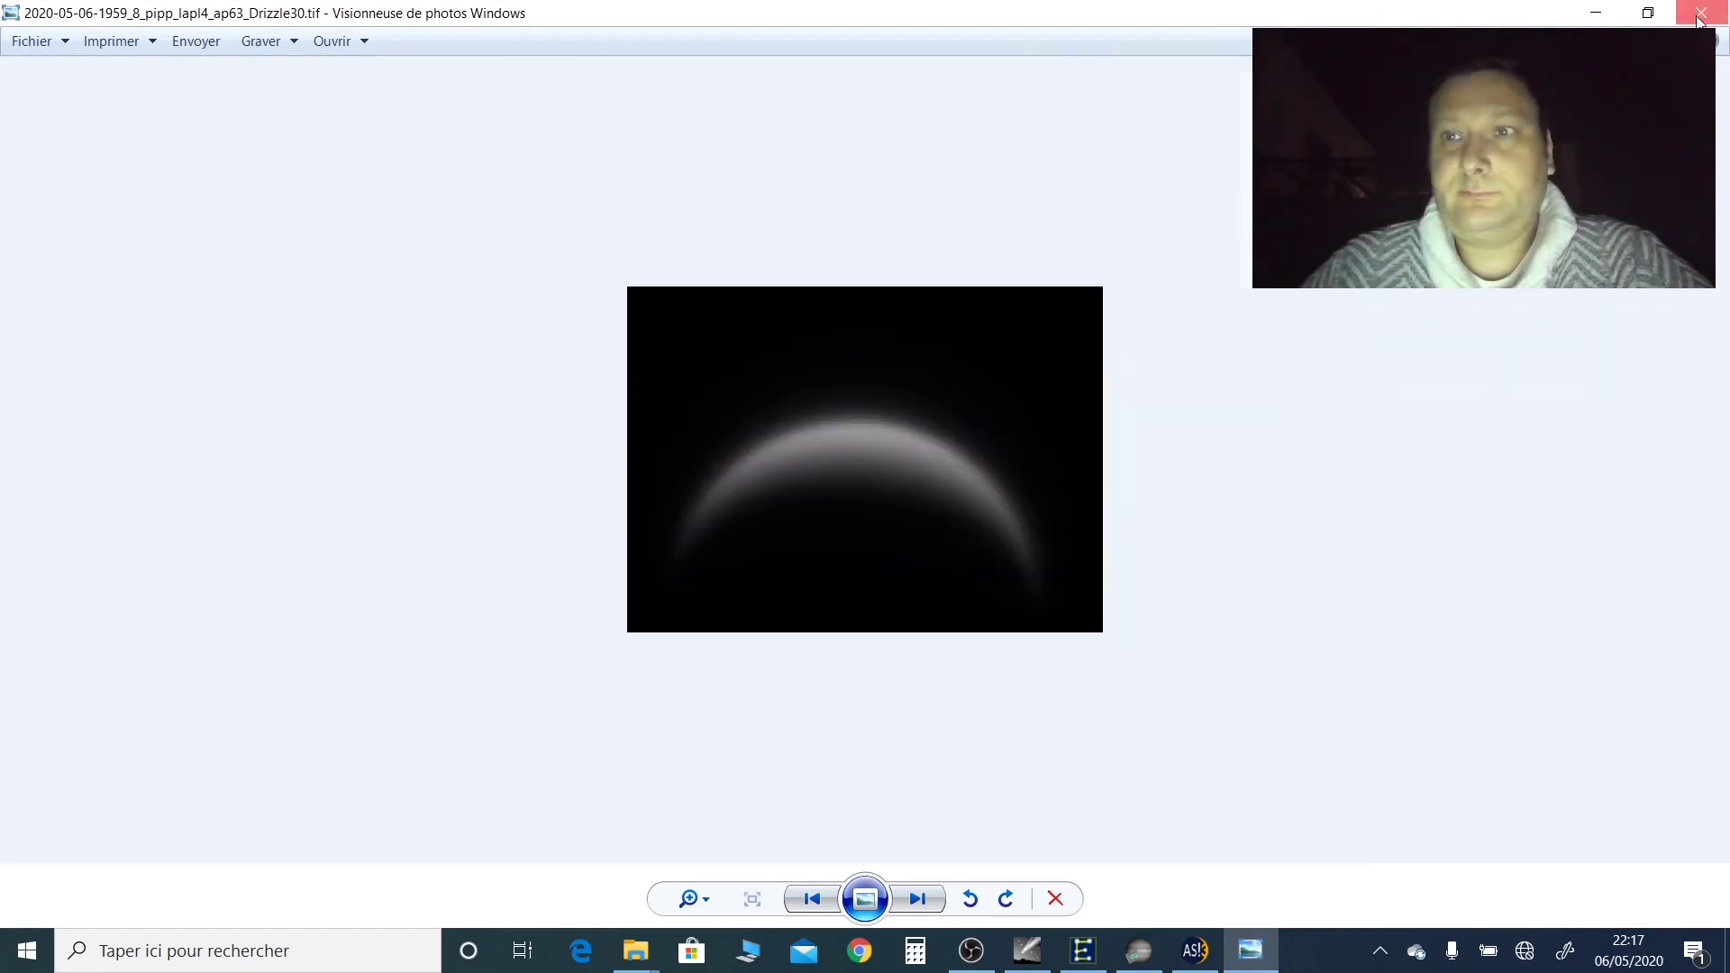
{"action": "left_click", "coordinate": [1699, 18]}
{"action": "double_click", "coordinate": [463, 289]}
{"action": "scroll", "coordinate": [862, 447], "scroll_direction": "up", "scroll_amount": 6}
{"action": "scroll", "coordinate": [881, 579], "scroll_direction": "down", "scroll_amount": 4}
{"action": "scroll", "coordinate": [881, 579], "scroll_direction": "up", "scroll_amount": 6}
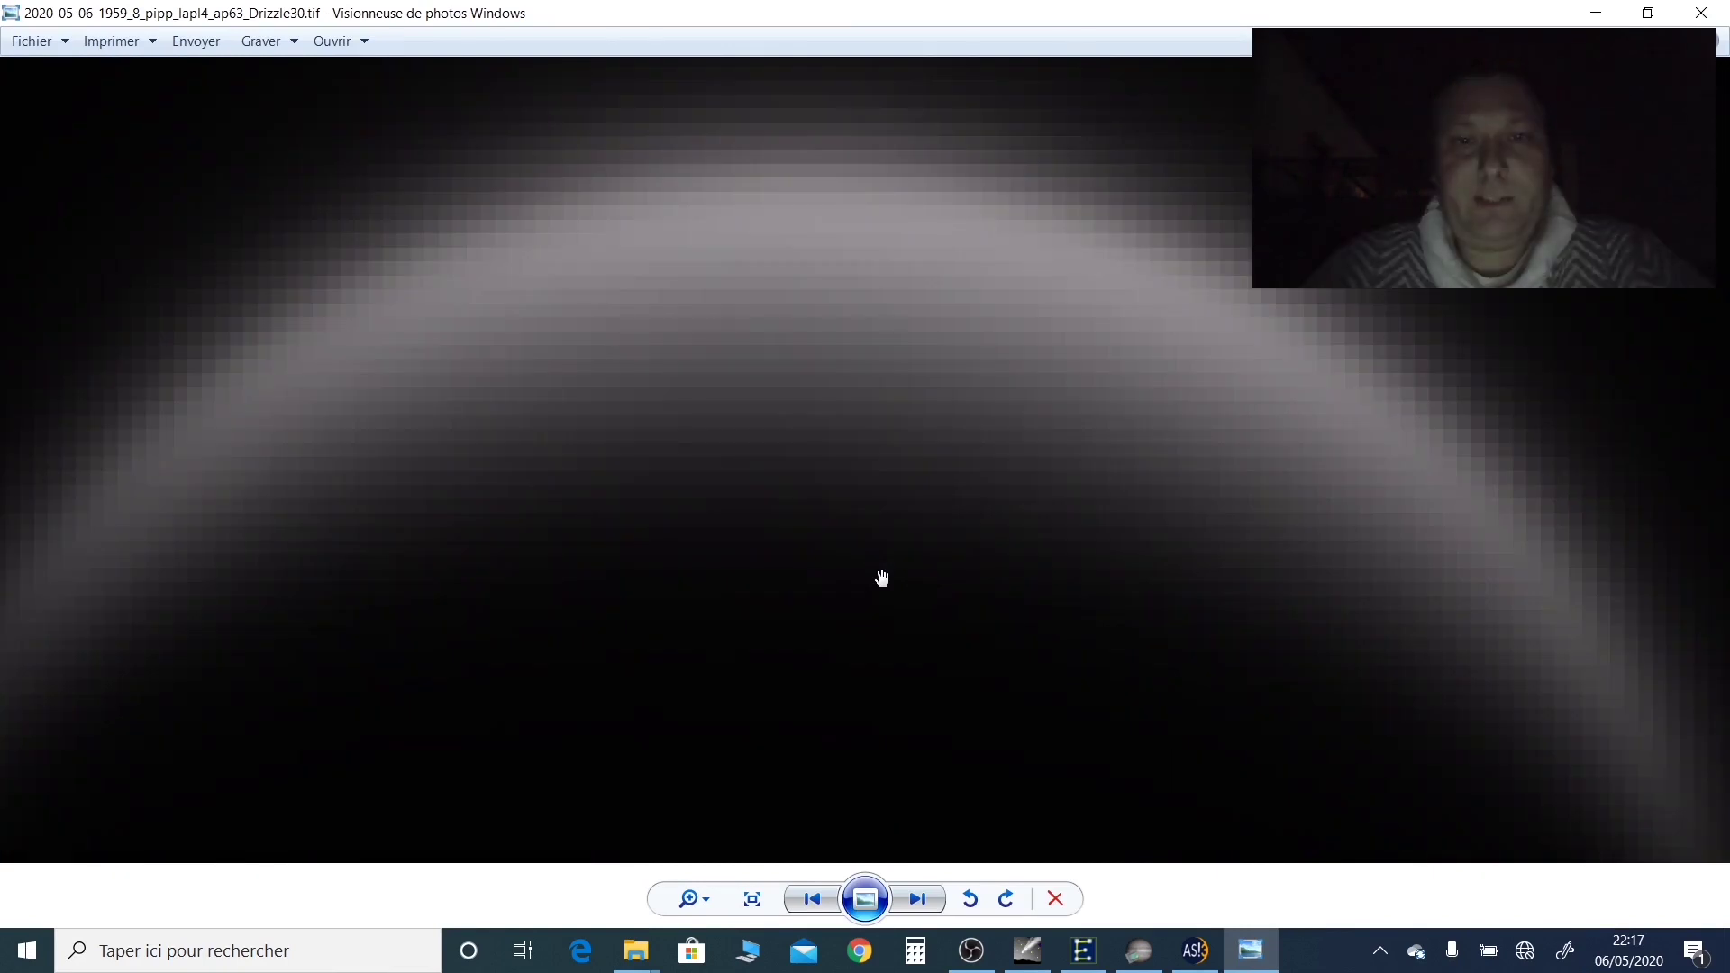
{"action": "scroll", "coordinate": [882, 578], "scroll_direction": "down", "scroll_amount": 4}
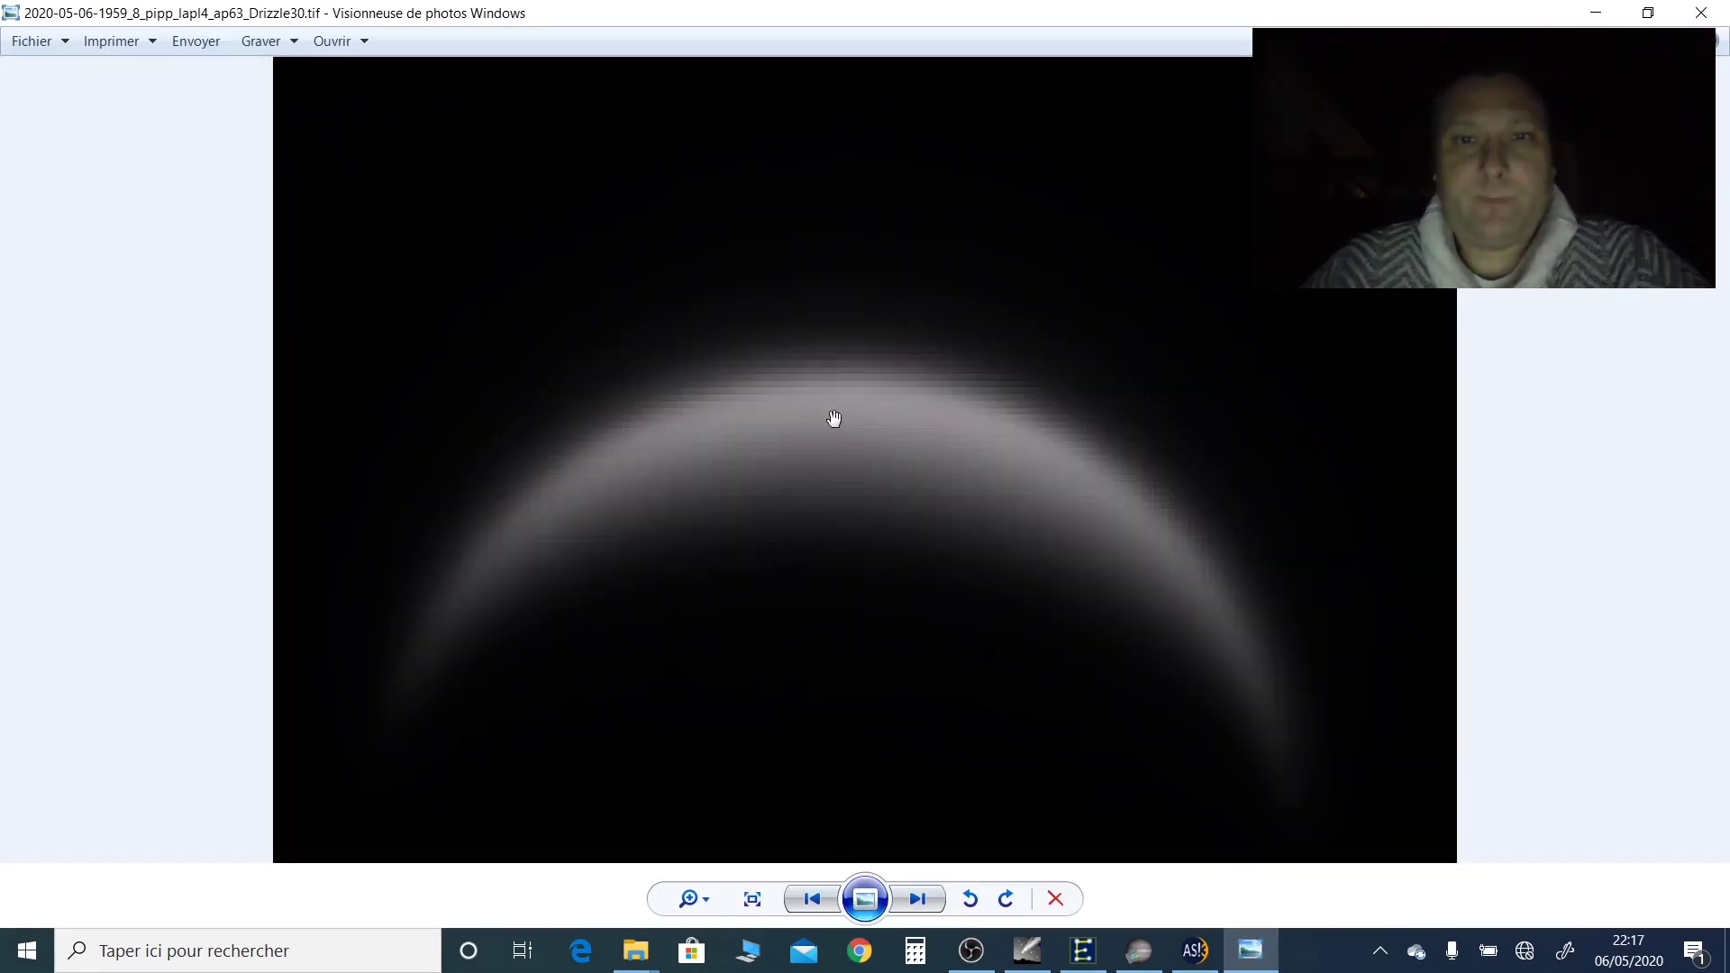
{"action": "scroll", "coordinate": [833, 418], "scroll_direction": "up", "scroll_amount": 2}
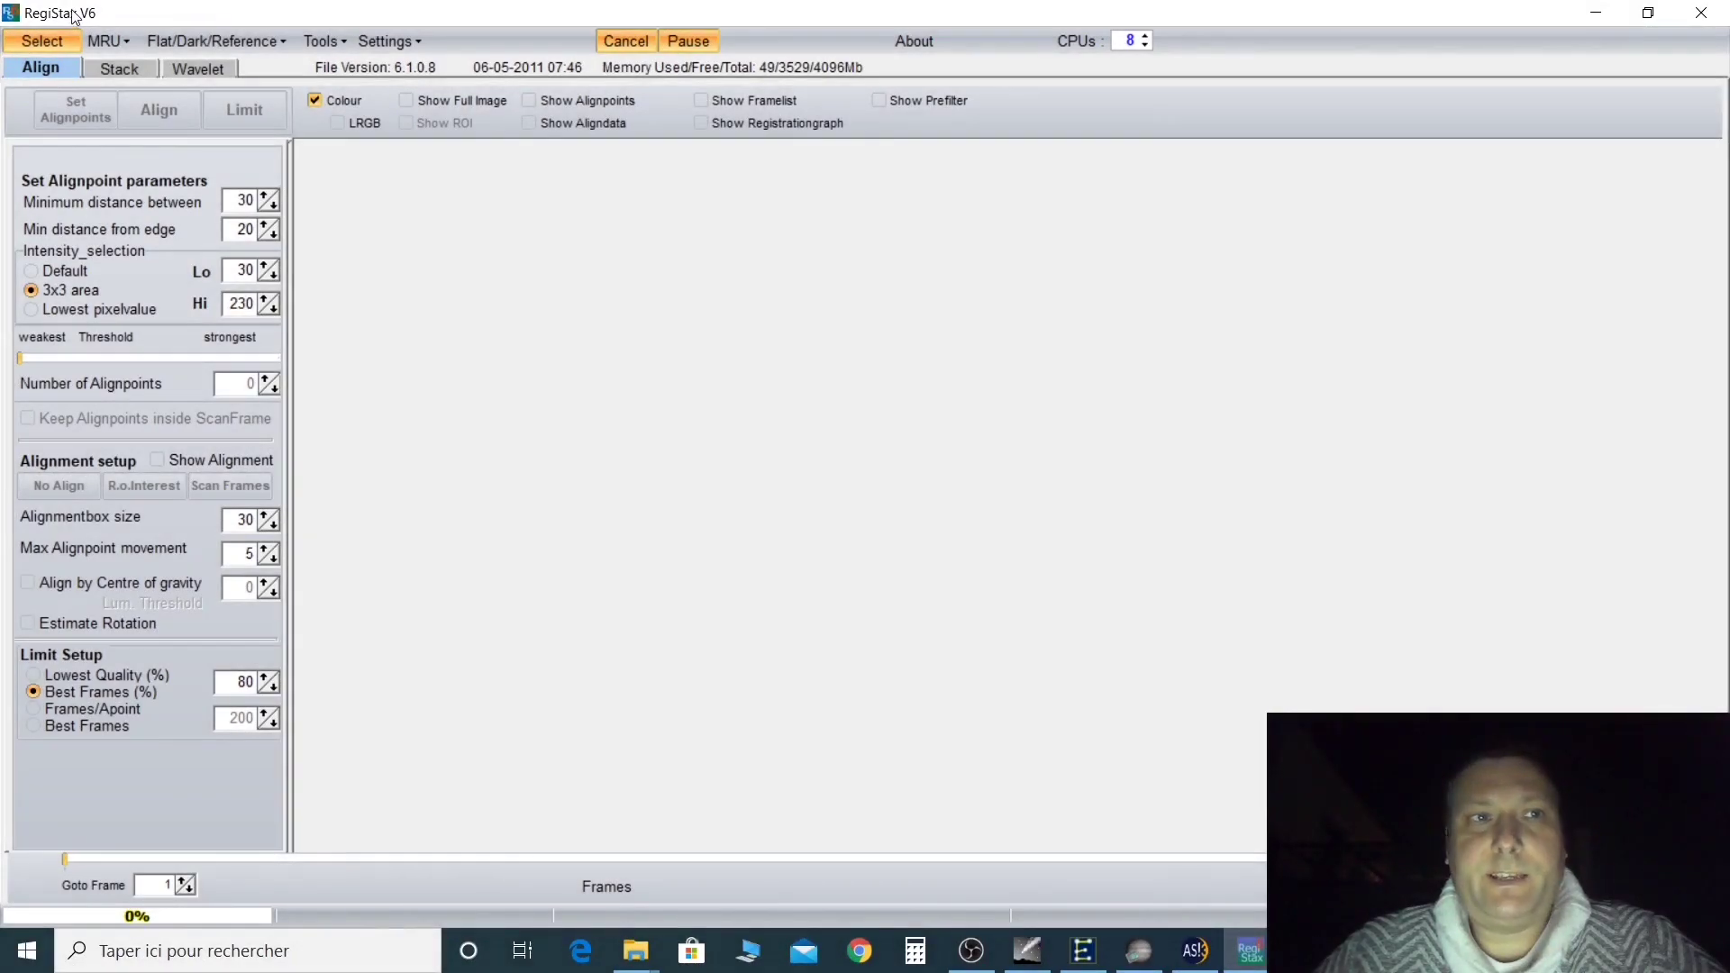
{"action": "left_click", "coordinate": [41, 43]}
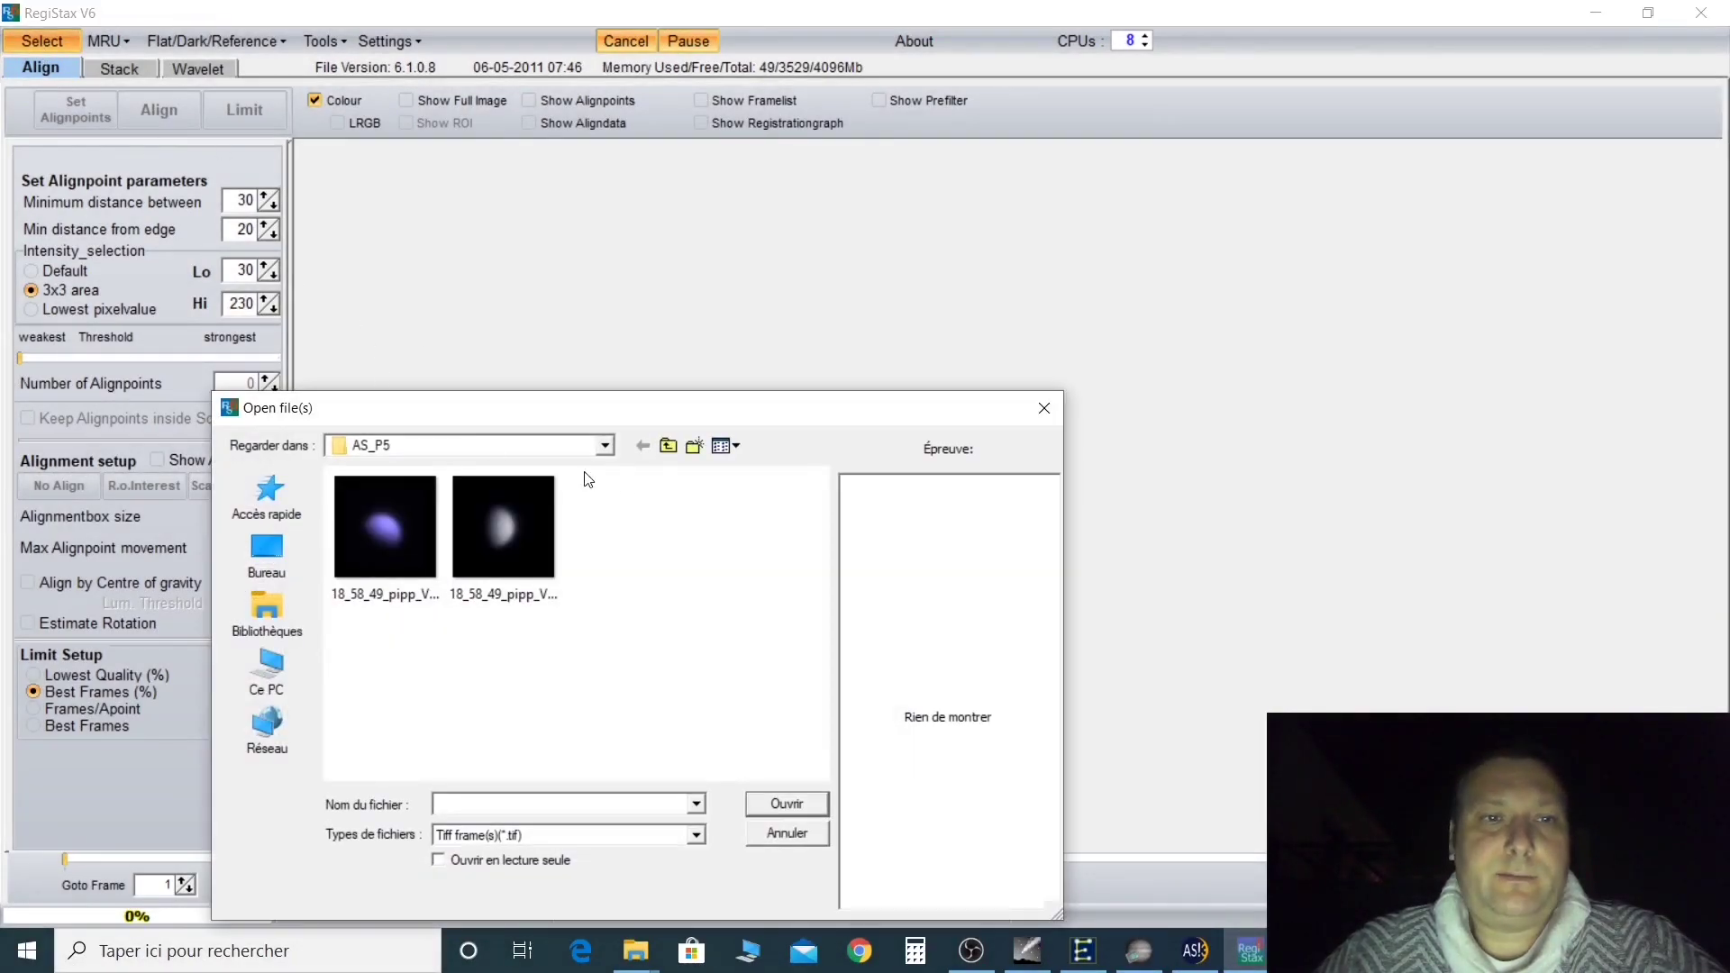
{"action": "key", "text": "BackSpace"}
{"action": "double_click", "coordinate": [418, 510]}
{"action": "double_click", "coordinate": [442, 526]}
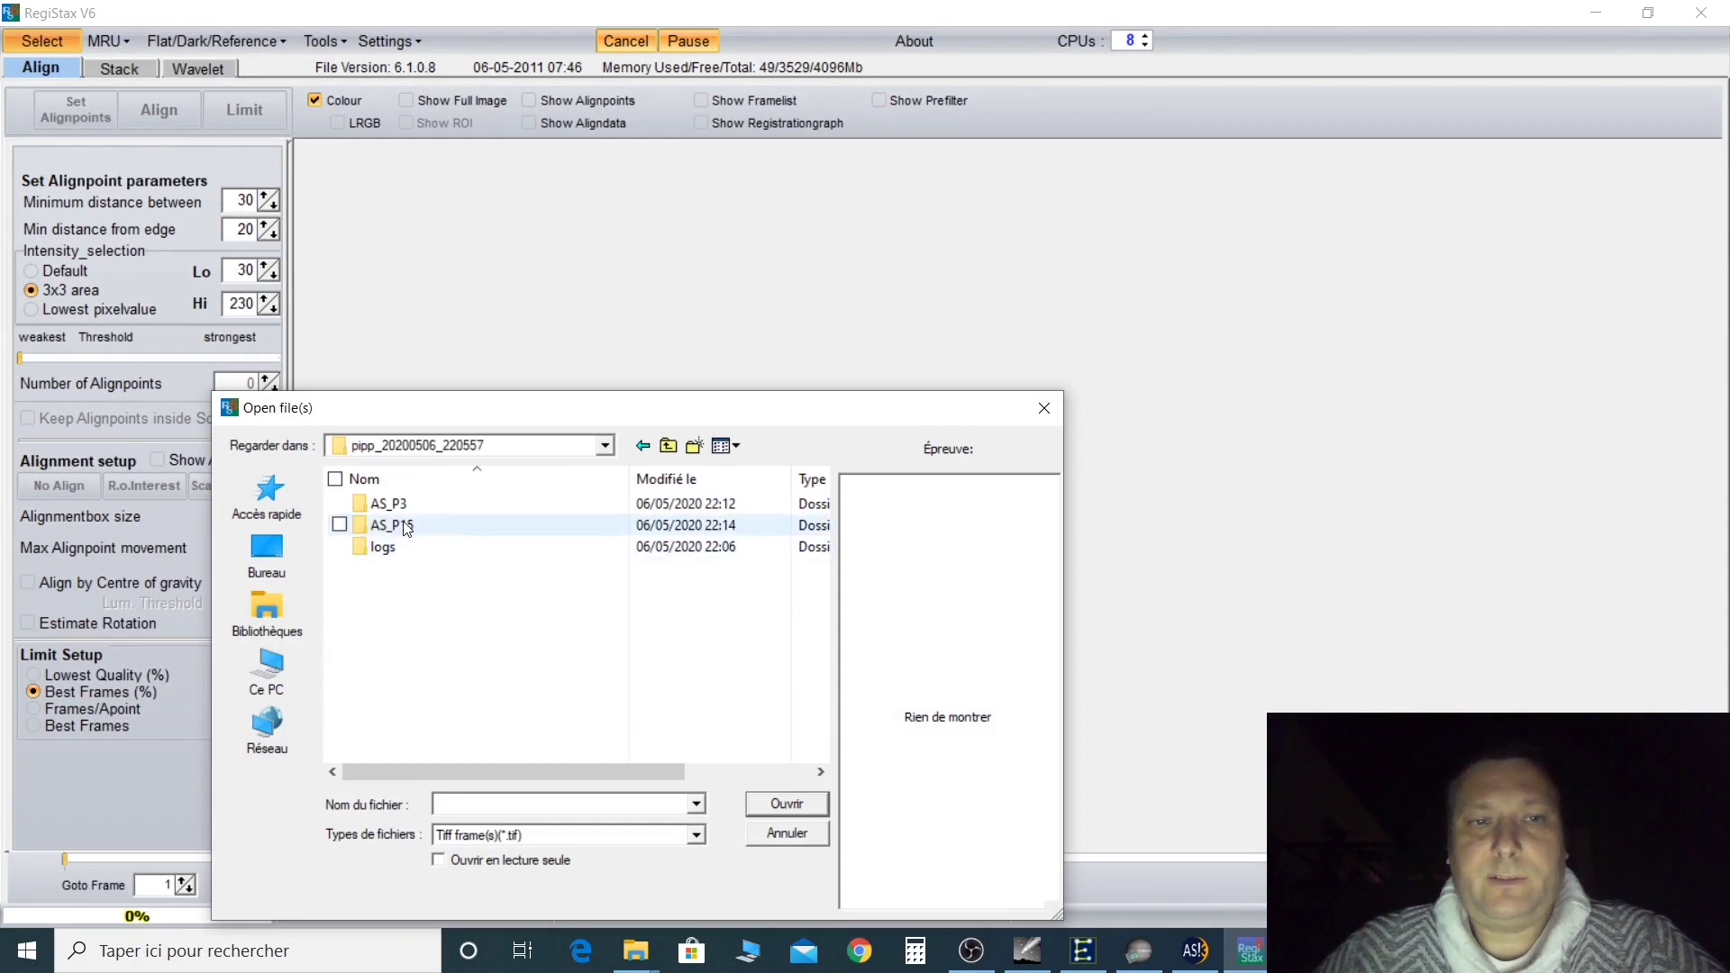
{"action": "double_click", "coordinate": [403, 503]}
{"action": "left_click", "coordinate": [385, 541]}
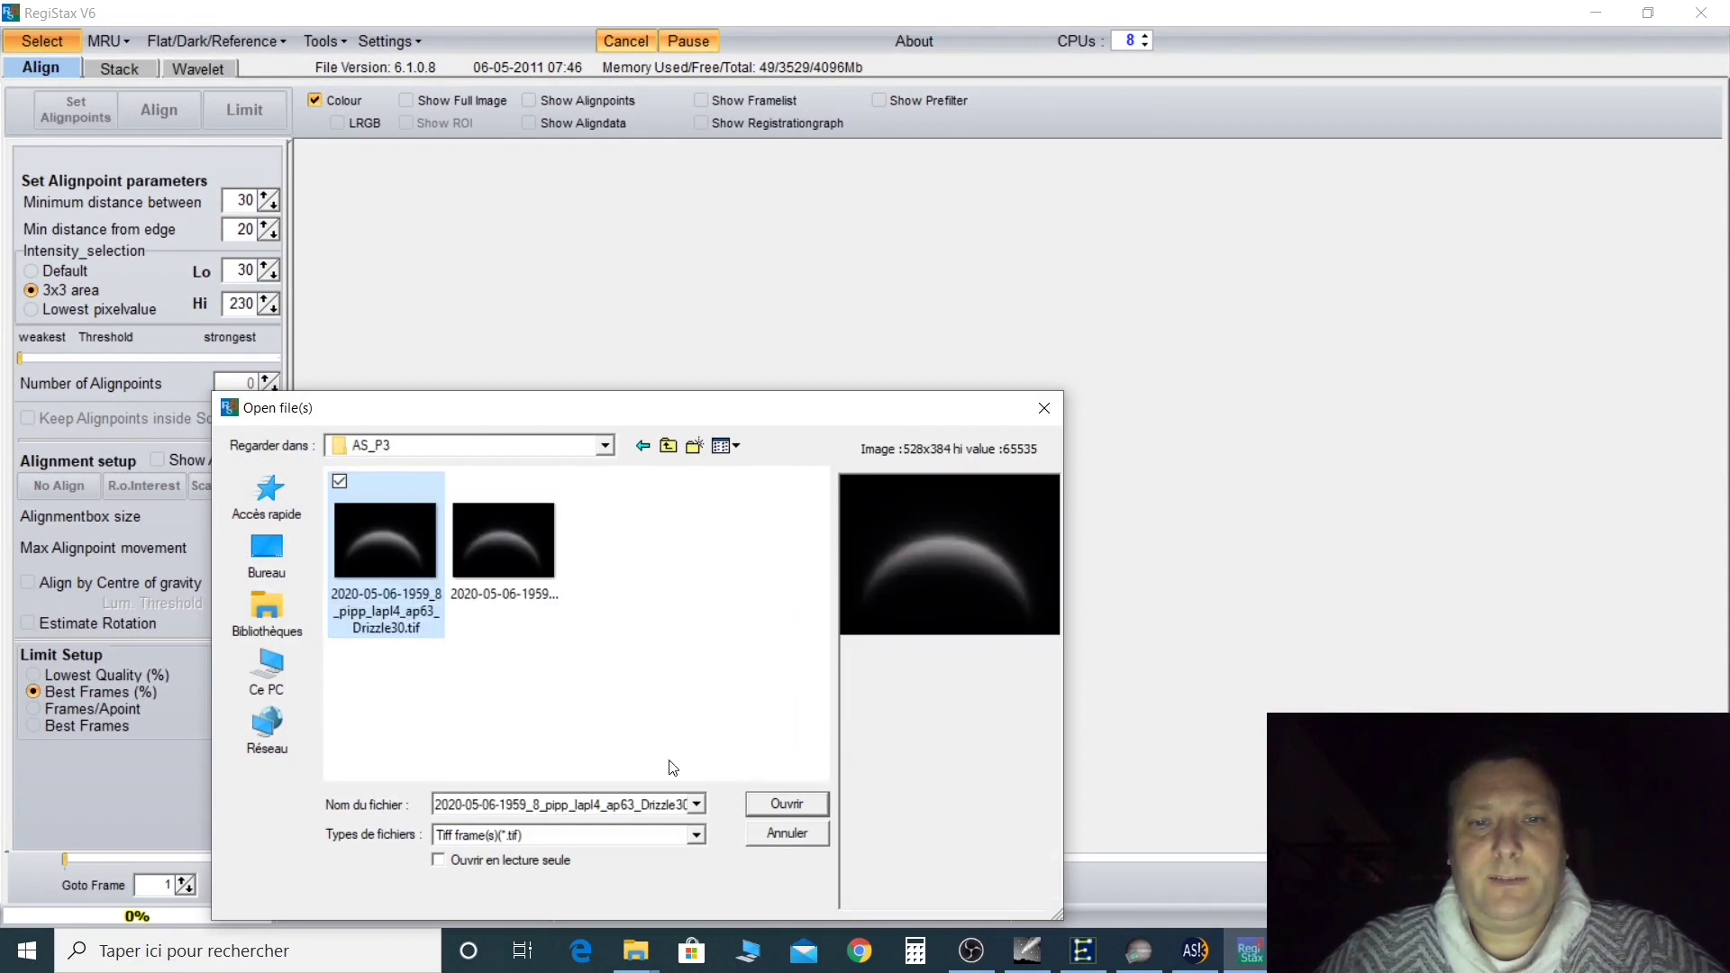
{"action": "left_click", "coordinate": [787, 804]}
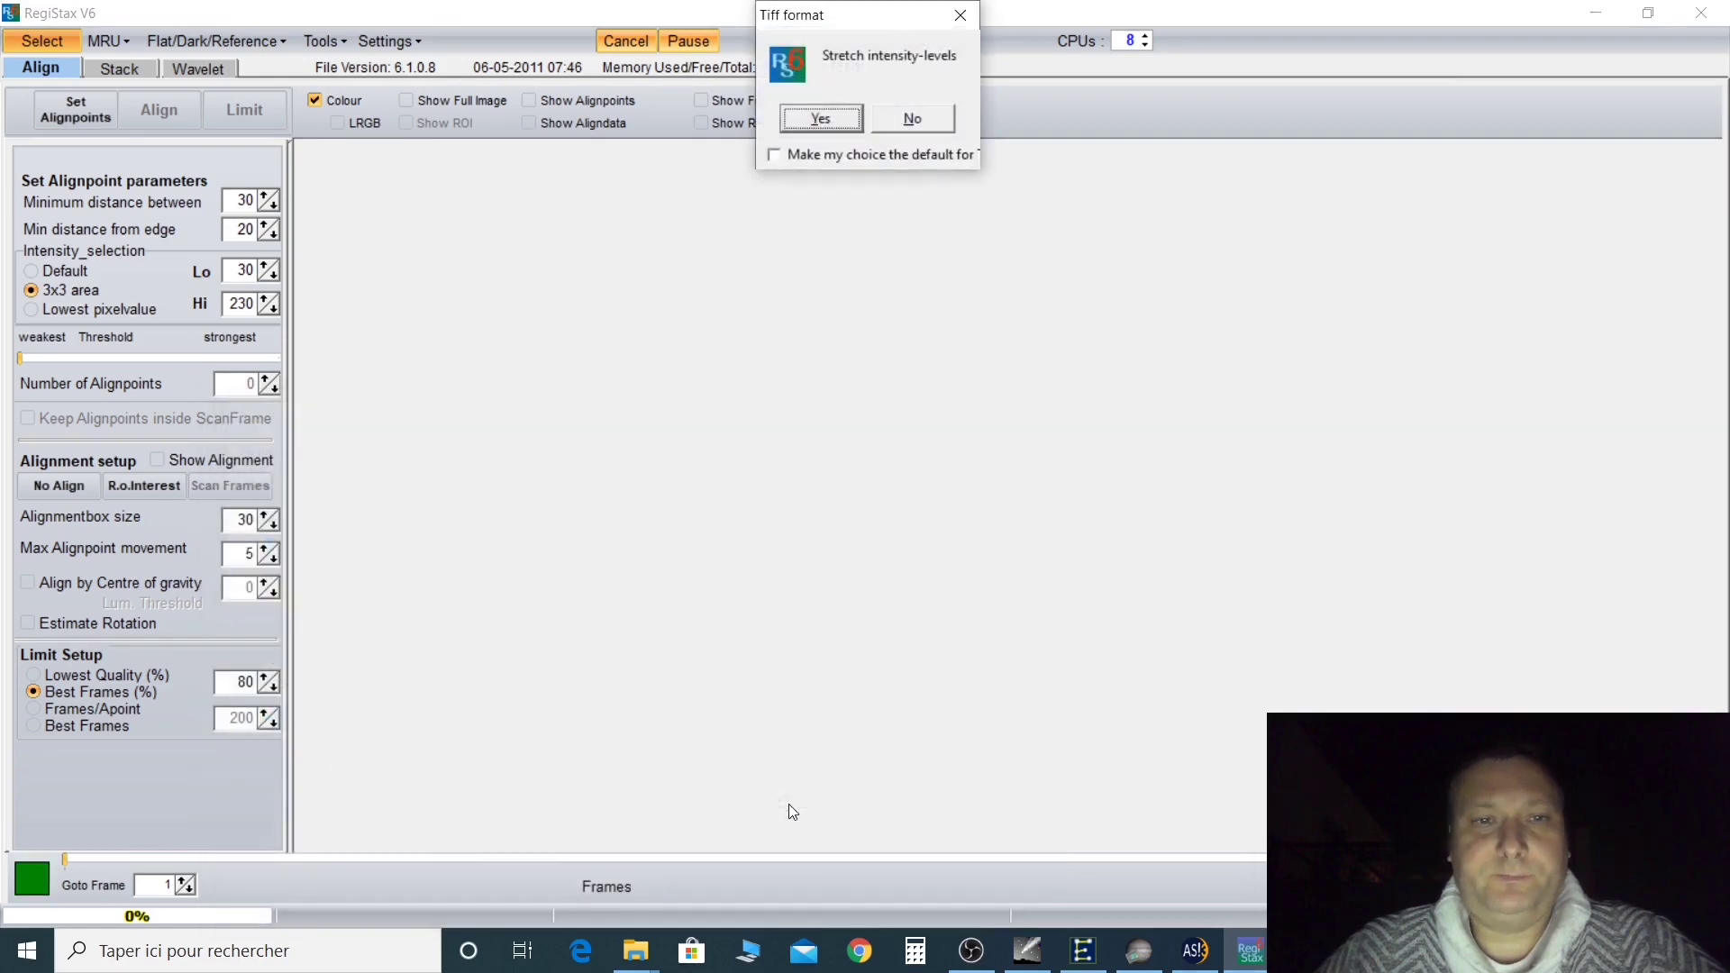
{"action": "left_click", "coordinate": [892, 121]}
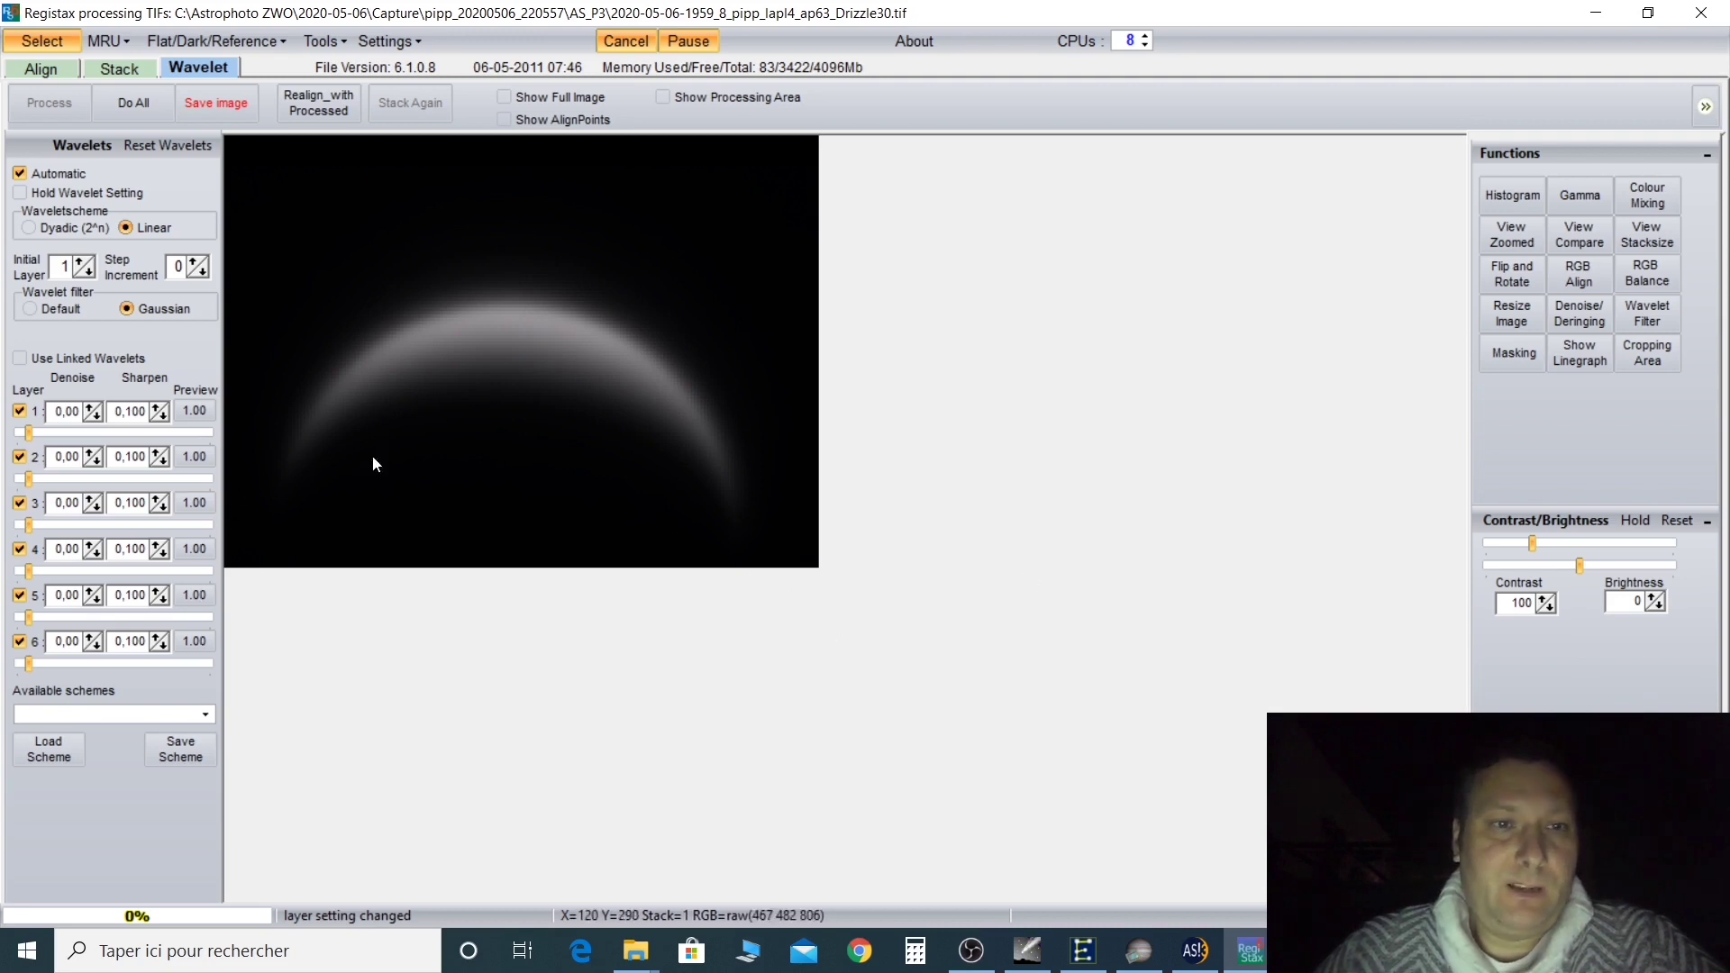
Display the image's histogram with a log-based graph, clear of the crescent
{"action": "left_click", "coordinate": [1503, 193]}
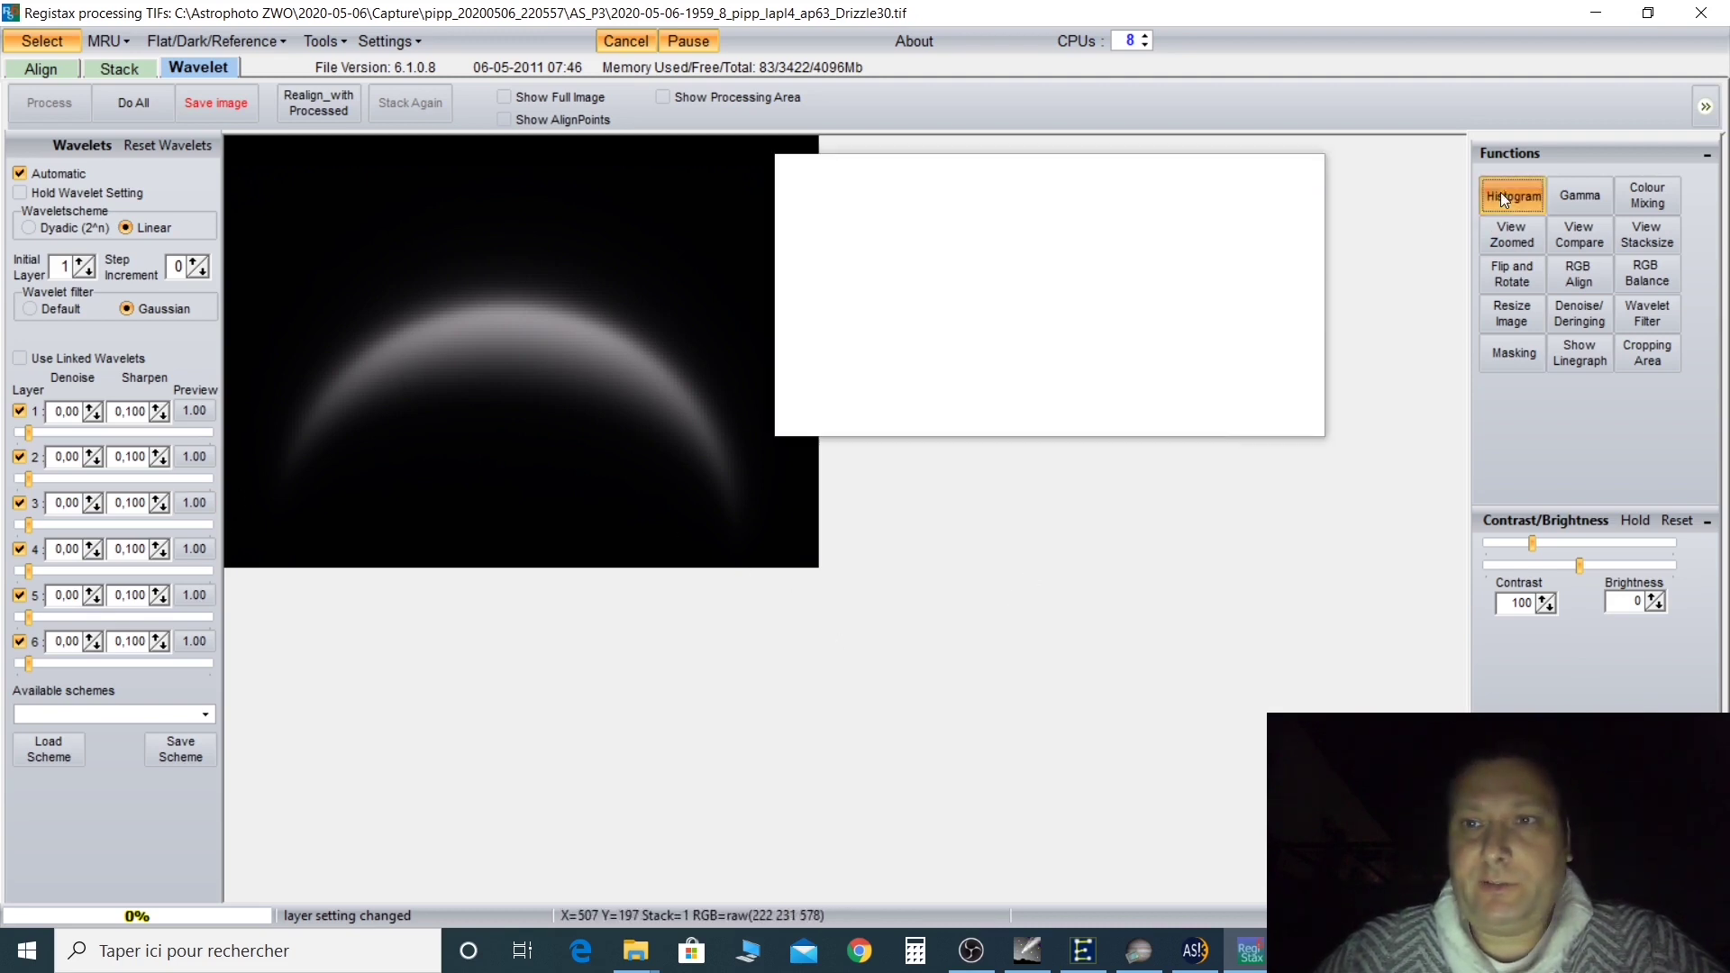
{"action": "left_click_drag", "start_coordinate": [1049, 185], "coordinate": [1129, 162]}
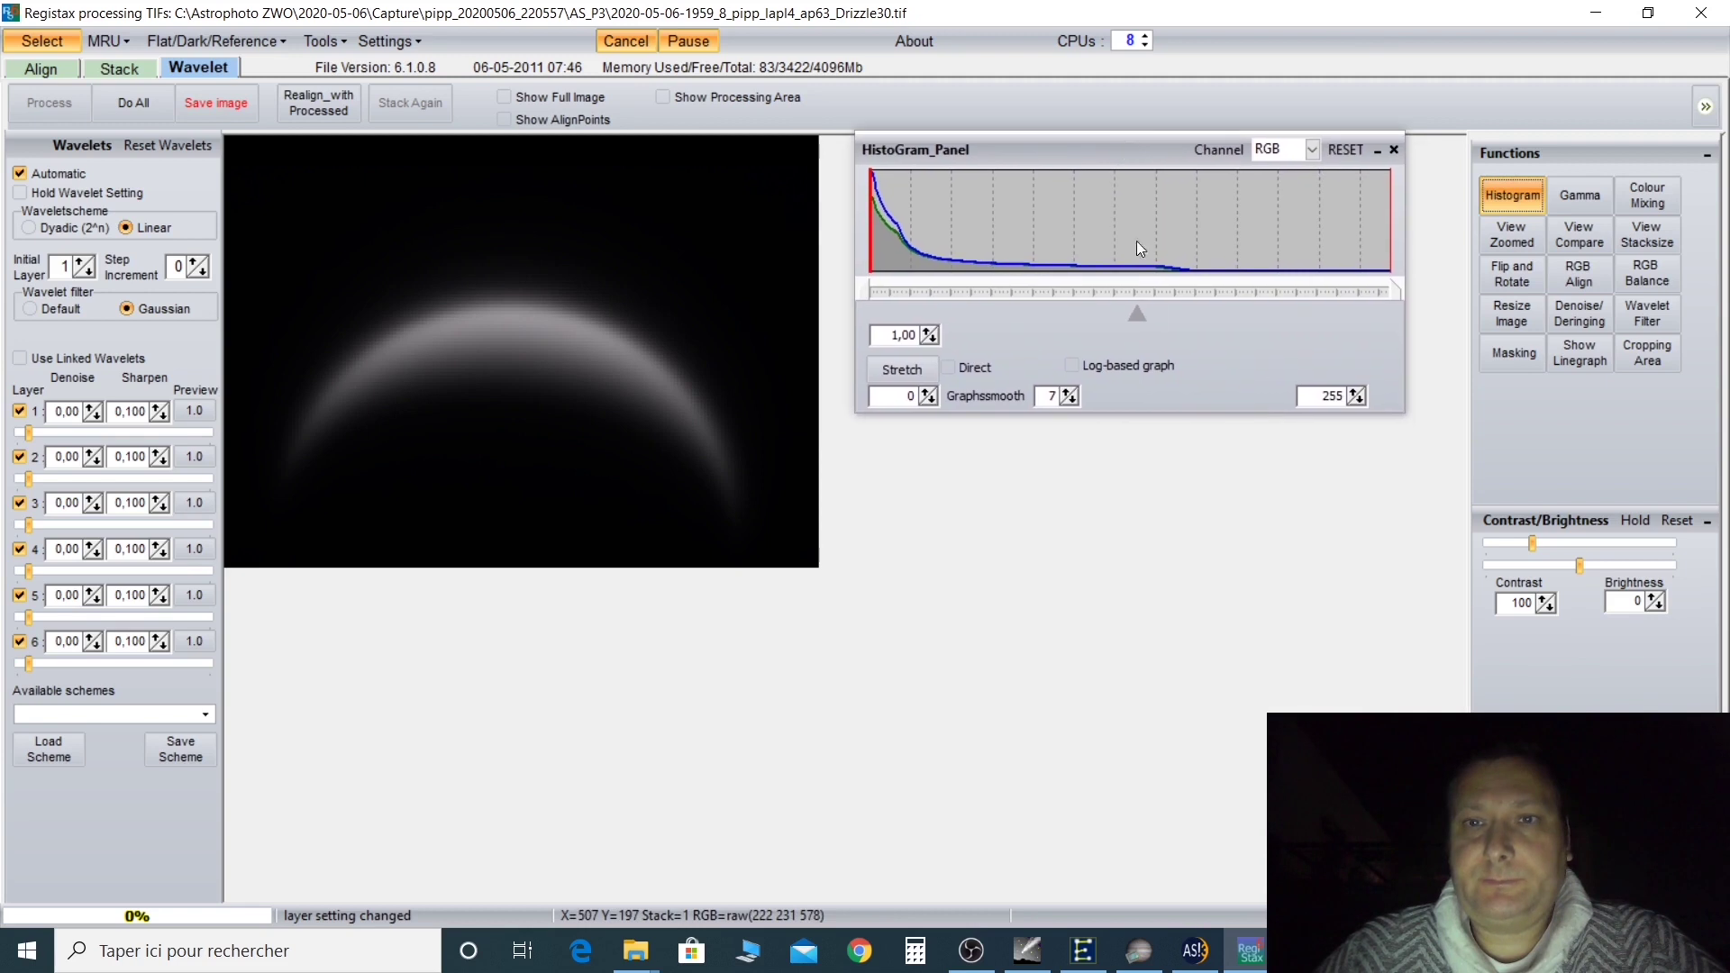
{"action": "left_click", "coordinate": [1074, 365]}
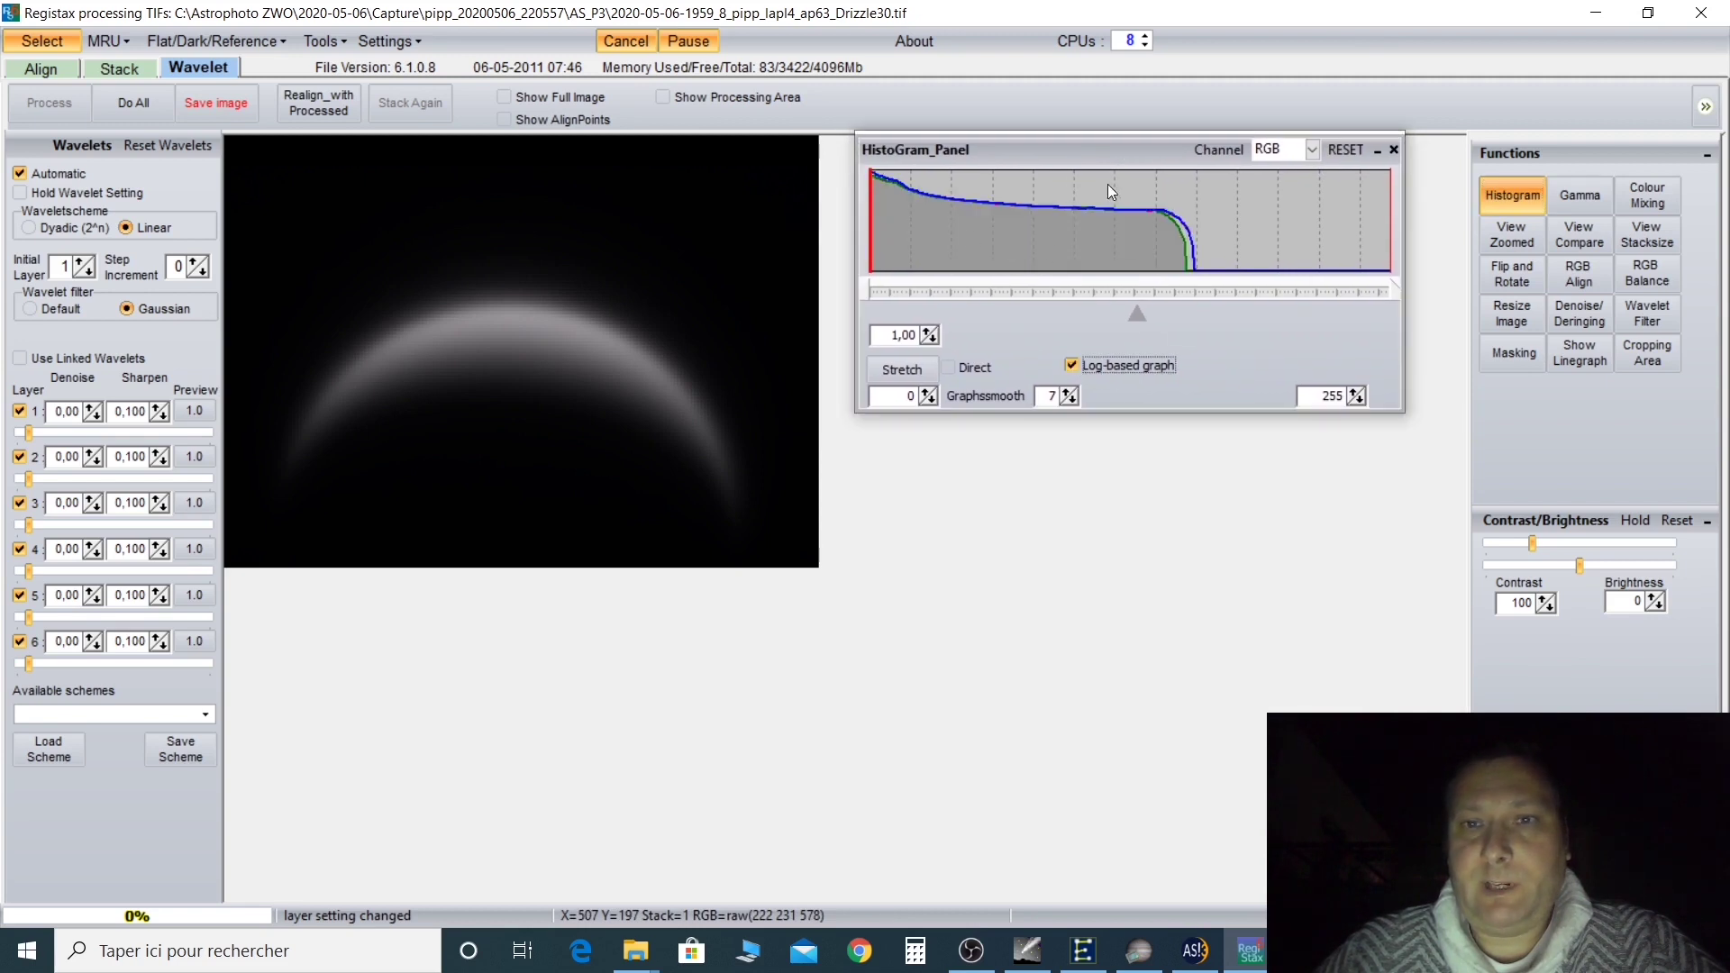
Set the RGB balance colour weights to red 1,25, green 1,28 and blue 1,25, and close the histogram
{"action": "left_click", "coordinate": [1656, 280]}
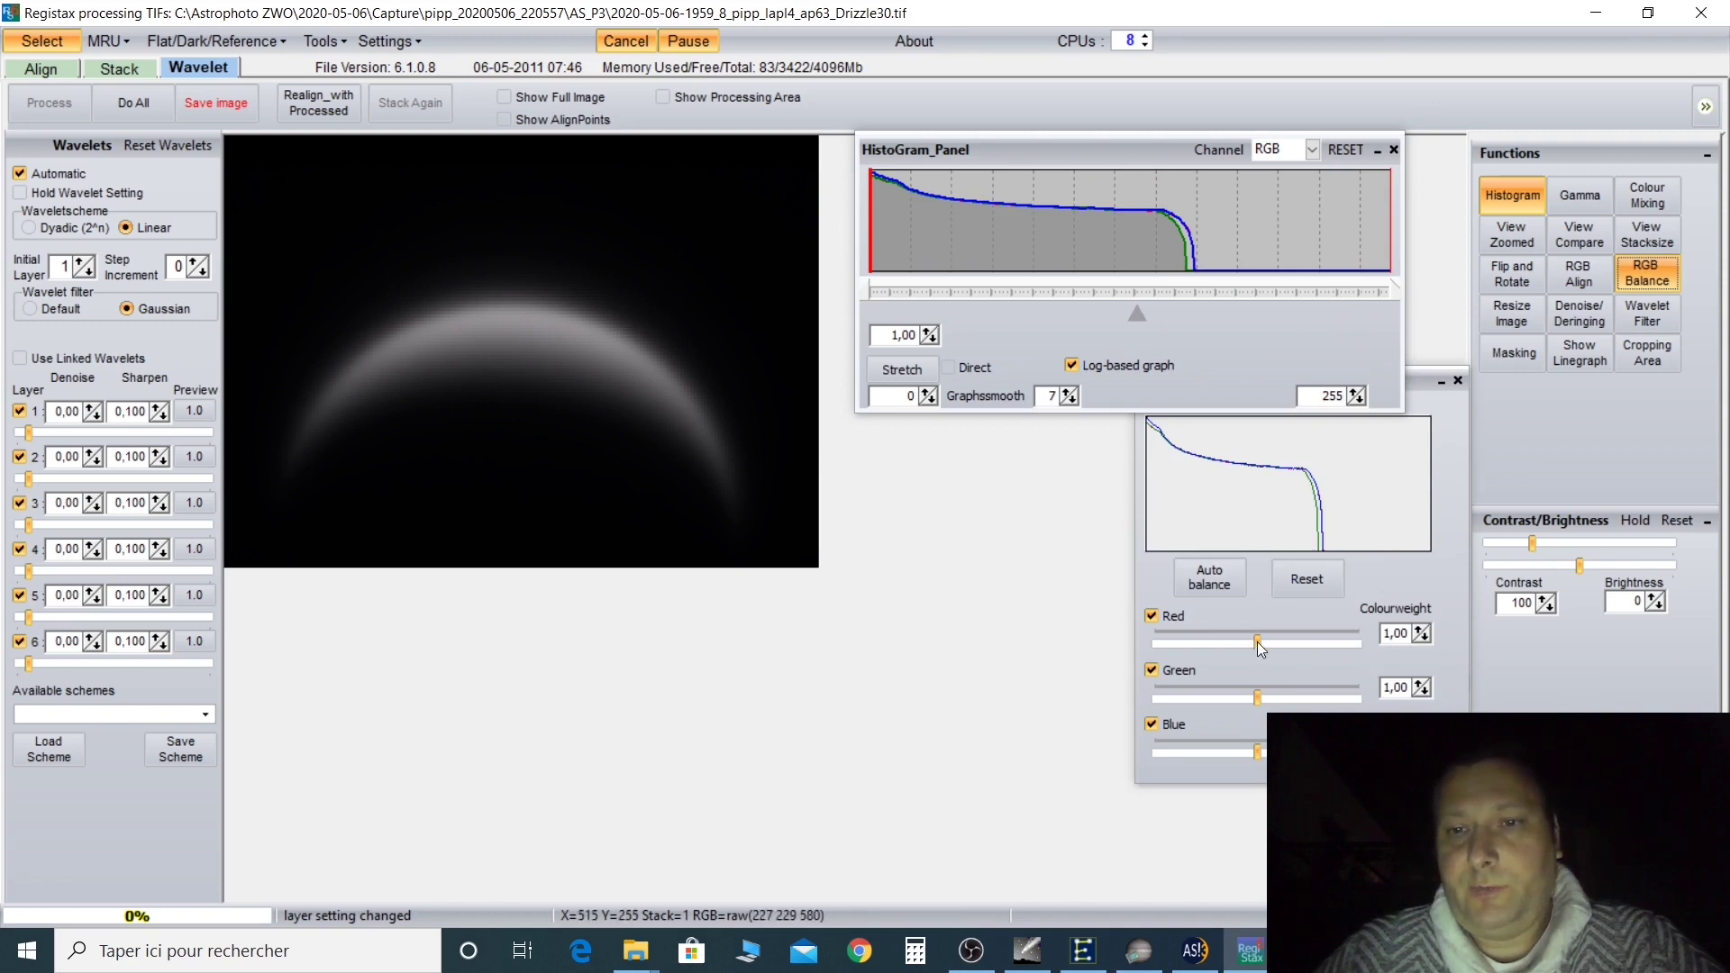
{"action": "left_click", "coordinate": [1419, 628]}
{"action": "left_click", "coordinate": [1421, 629]}
{"action": "left_click", "coordinate": [1421, 629]}
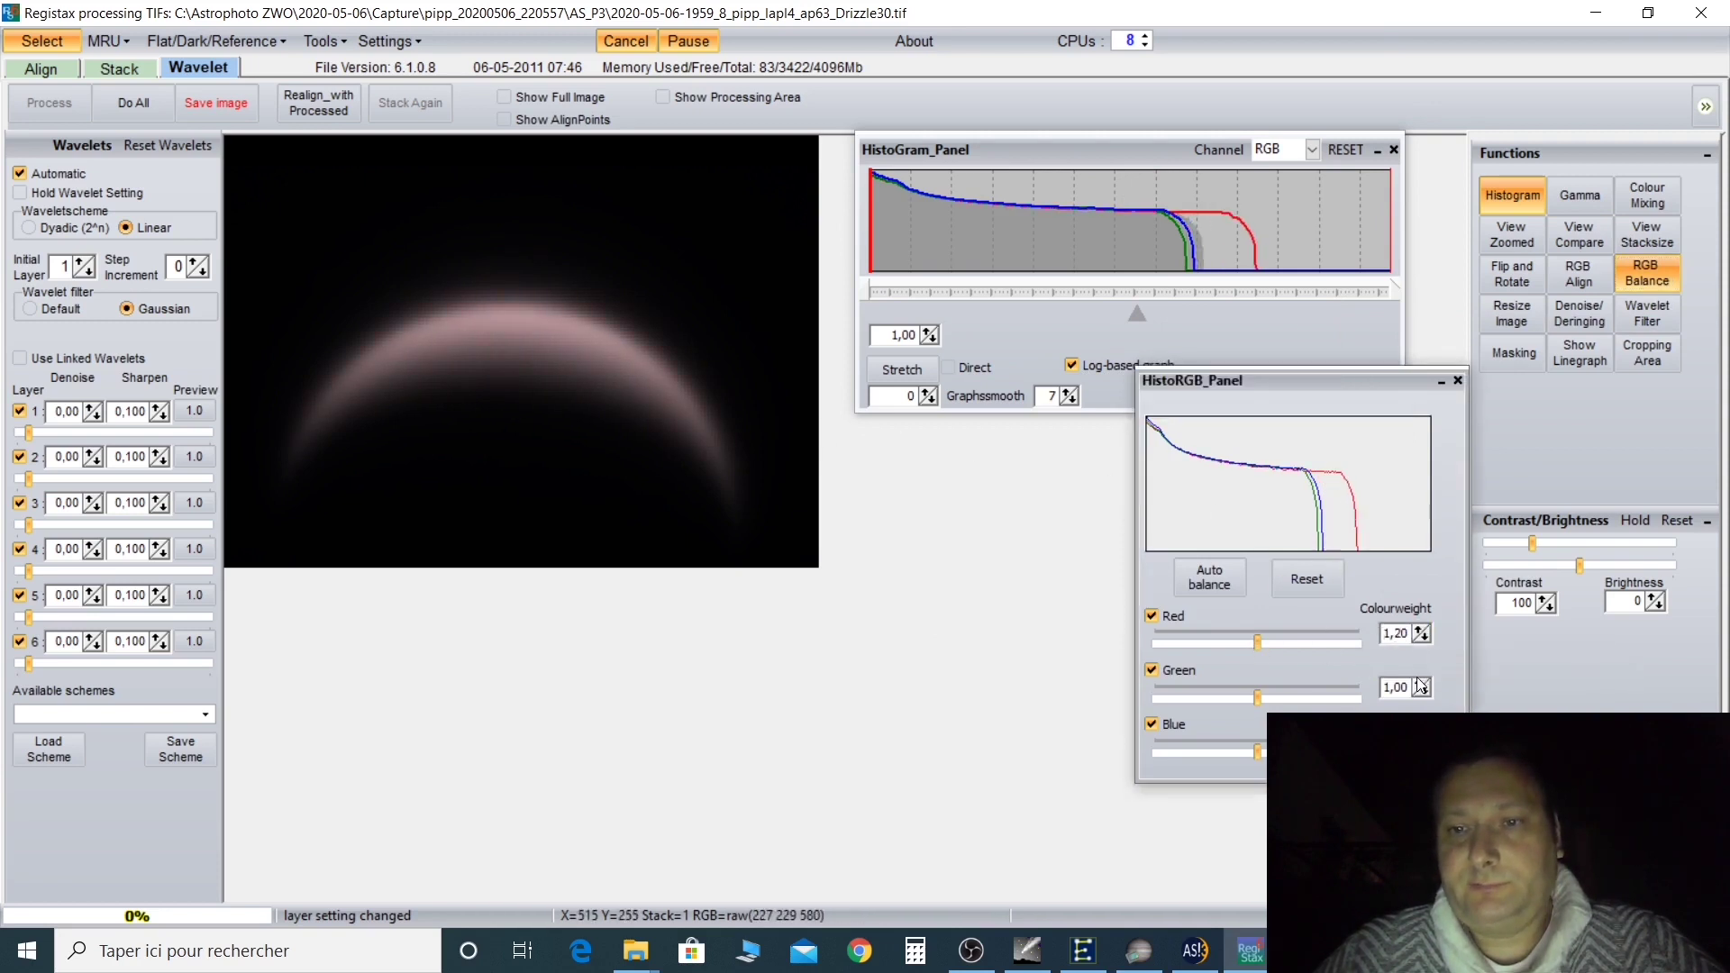
{"action": "left_click", "coordinate": [1420, 629]}
{"action": "left_click", "coordinate": [1421, 629]}
{"action": "left_click", "coordinate": [1421, 630]}
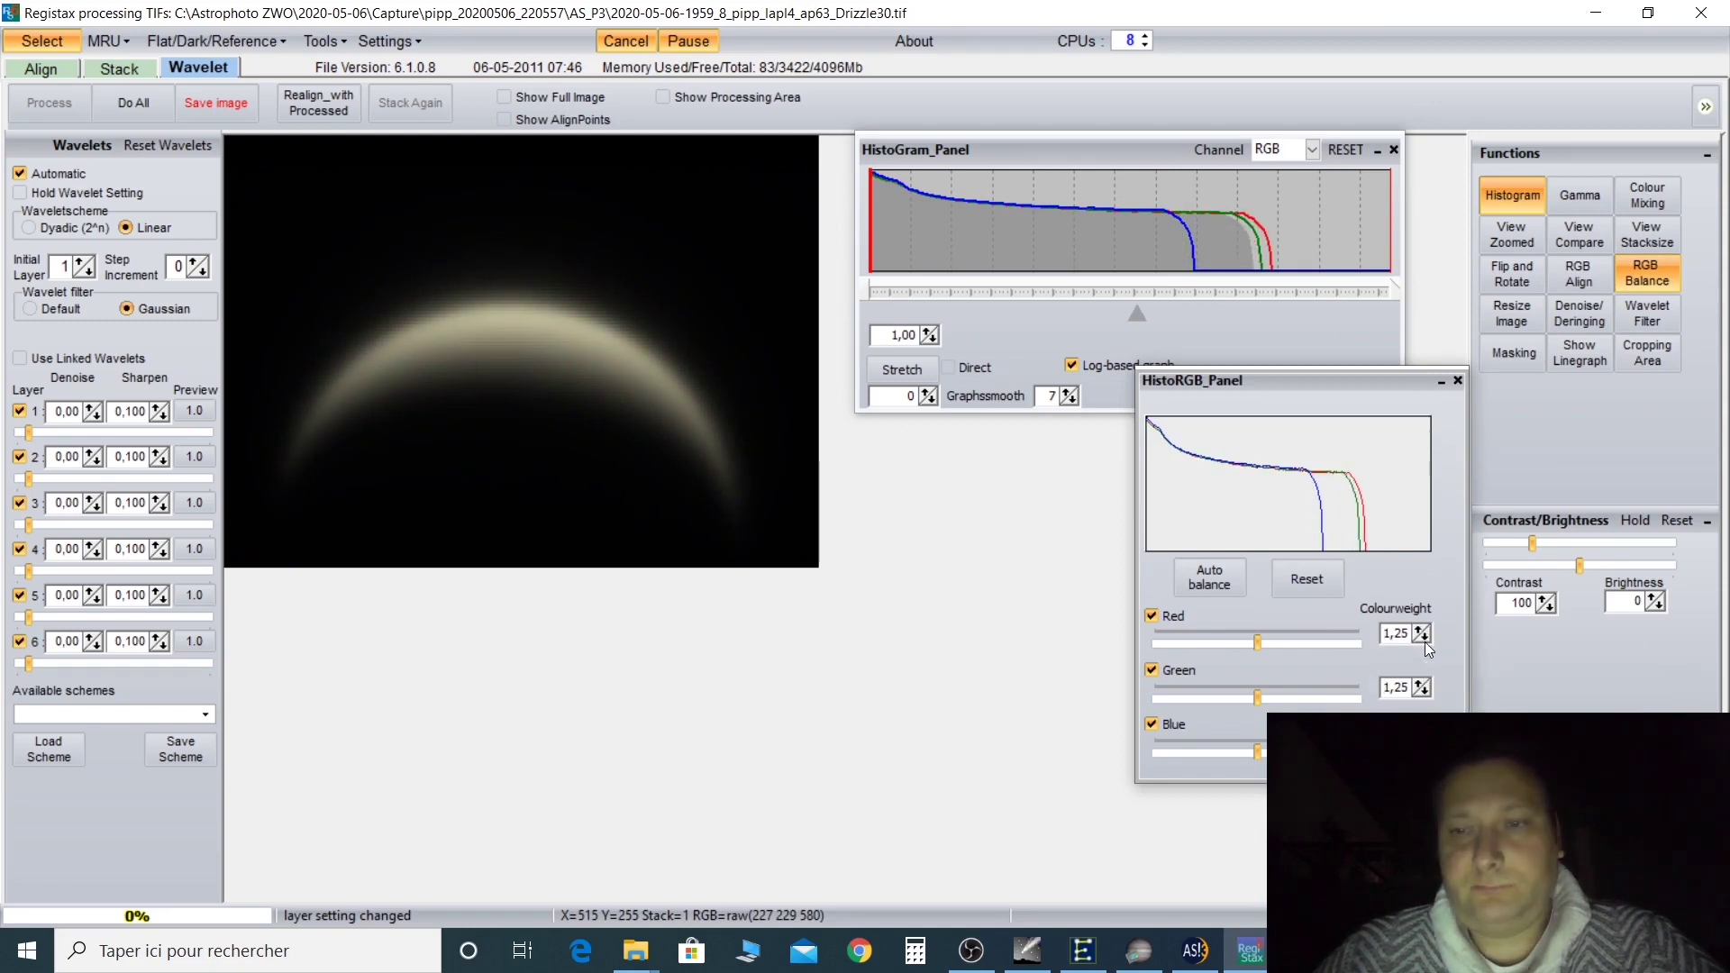
{"action": "left_click", "coordinate": [1413, 683]}
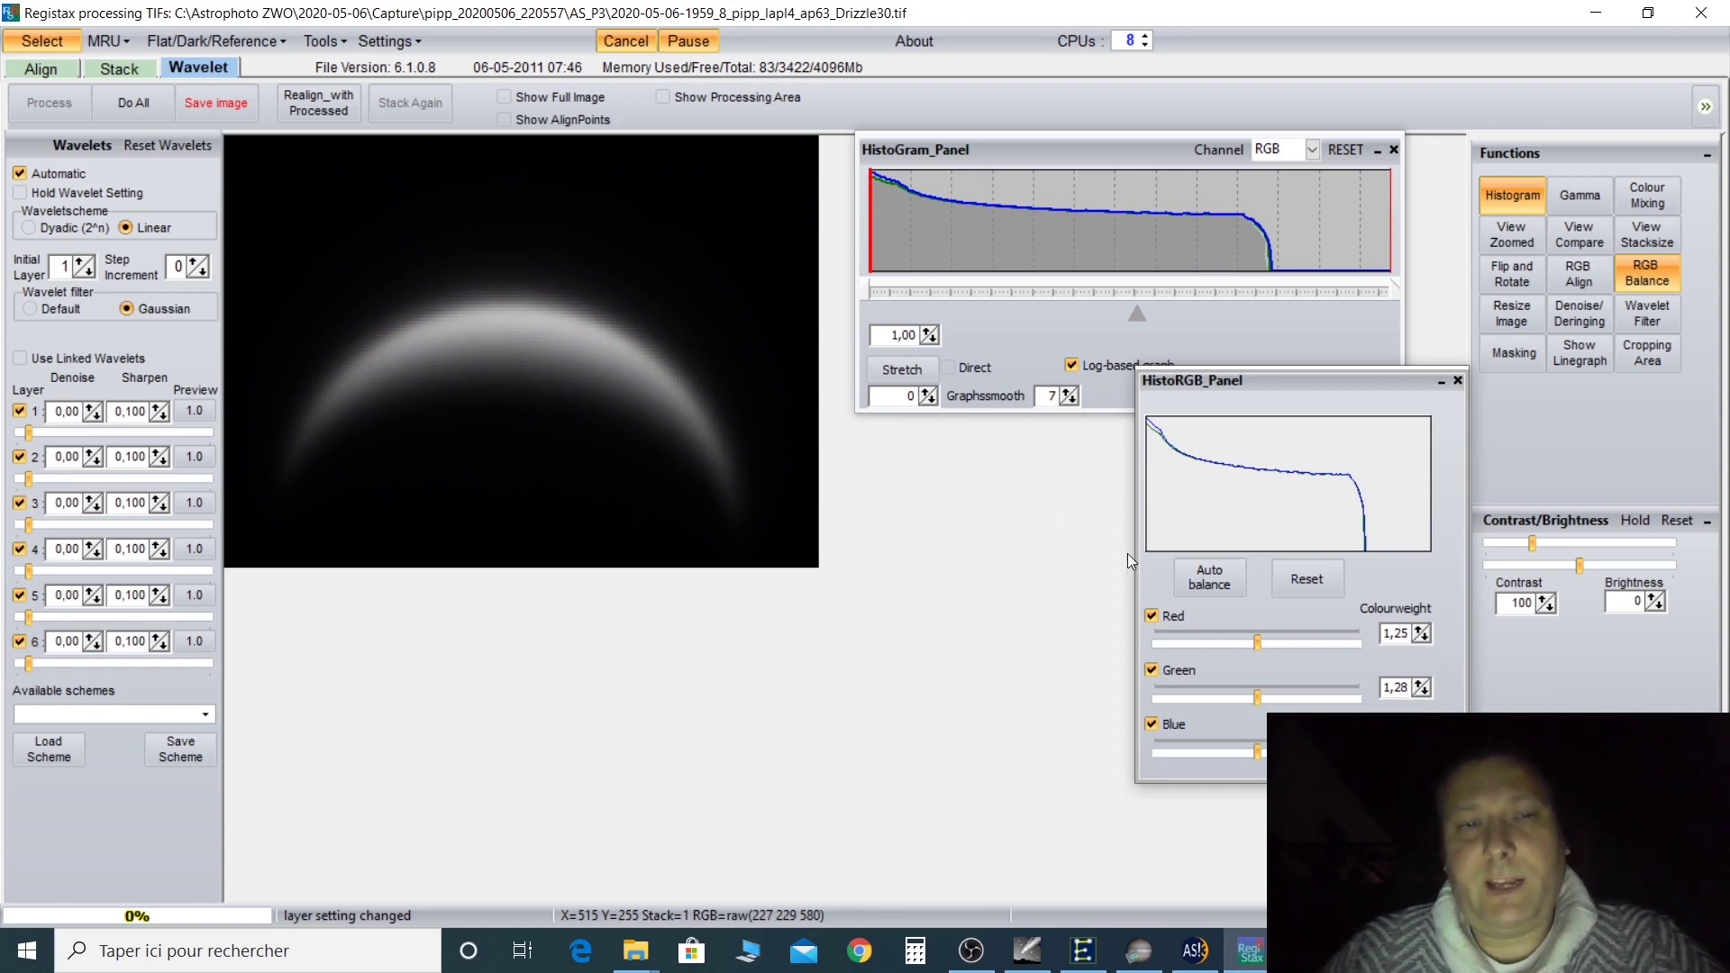
{"action": "left_click", "coordinate": [1393, 150]}
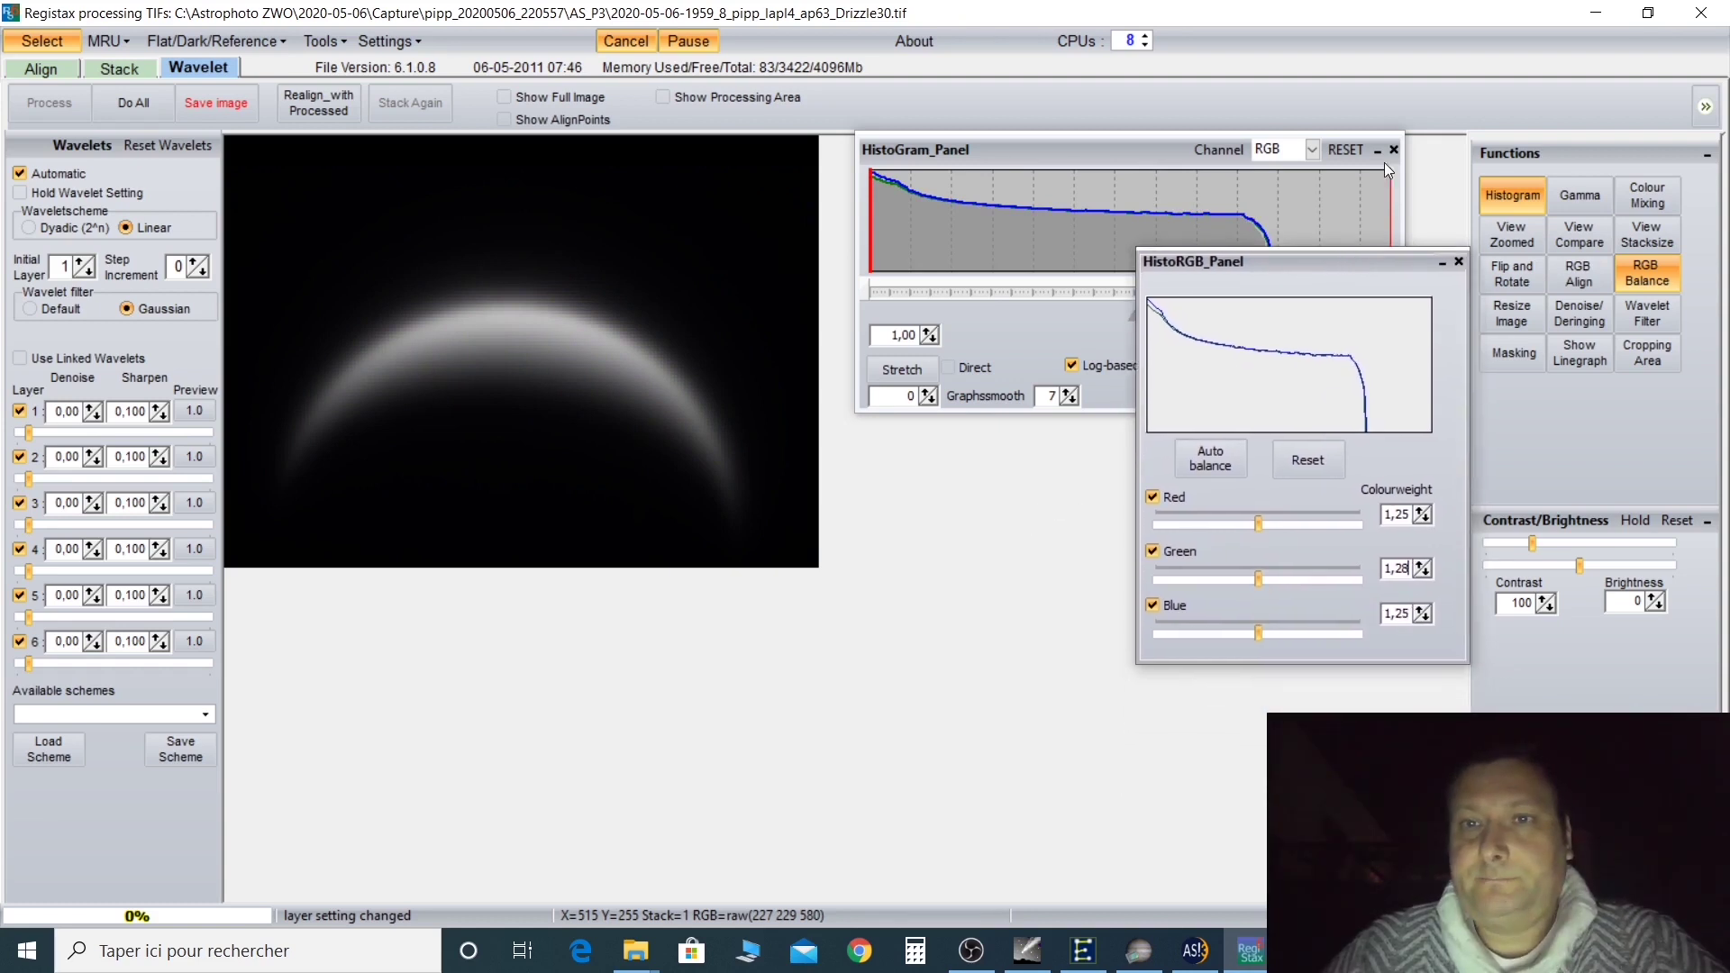
Try rotating the crescent to different angles with Flip and Rotate, closing the tool without keeping a rotation
{"action": "left_click", "coordinate": [1519, 275]}
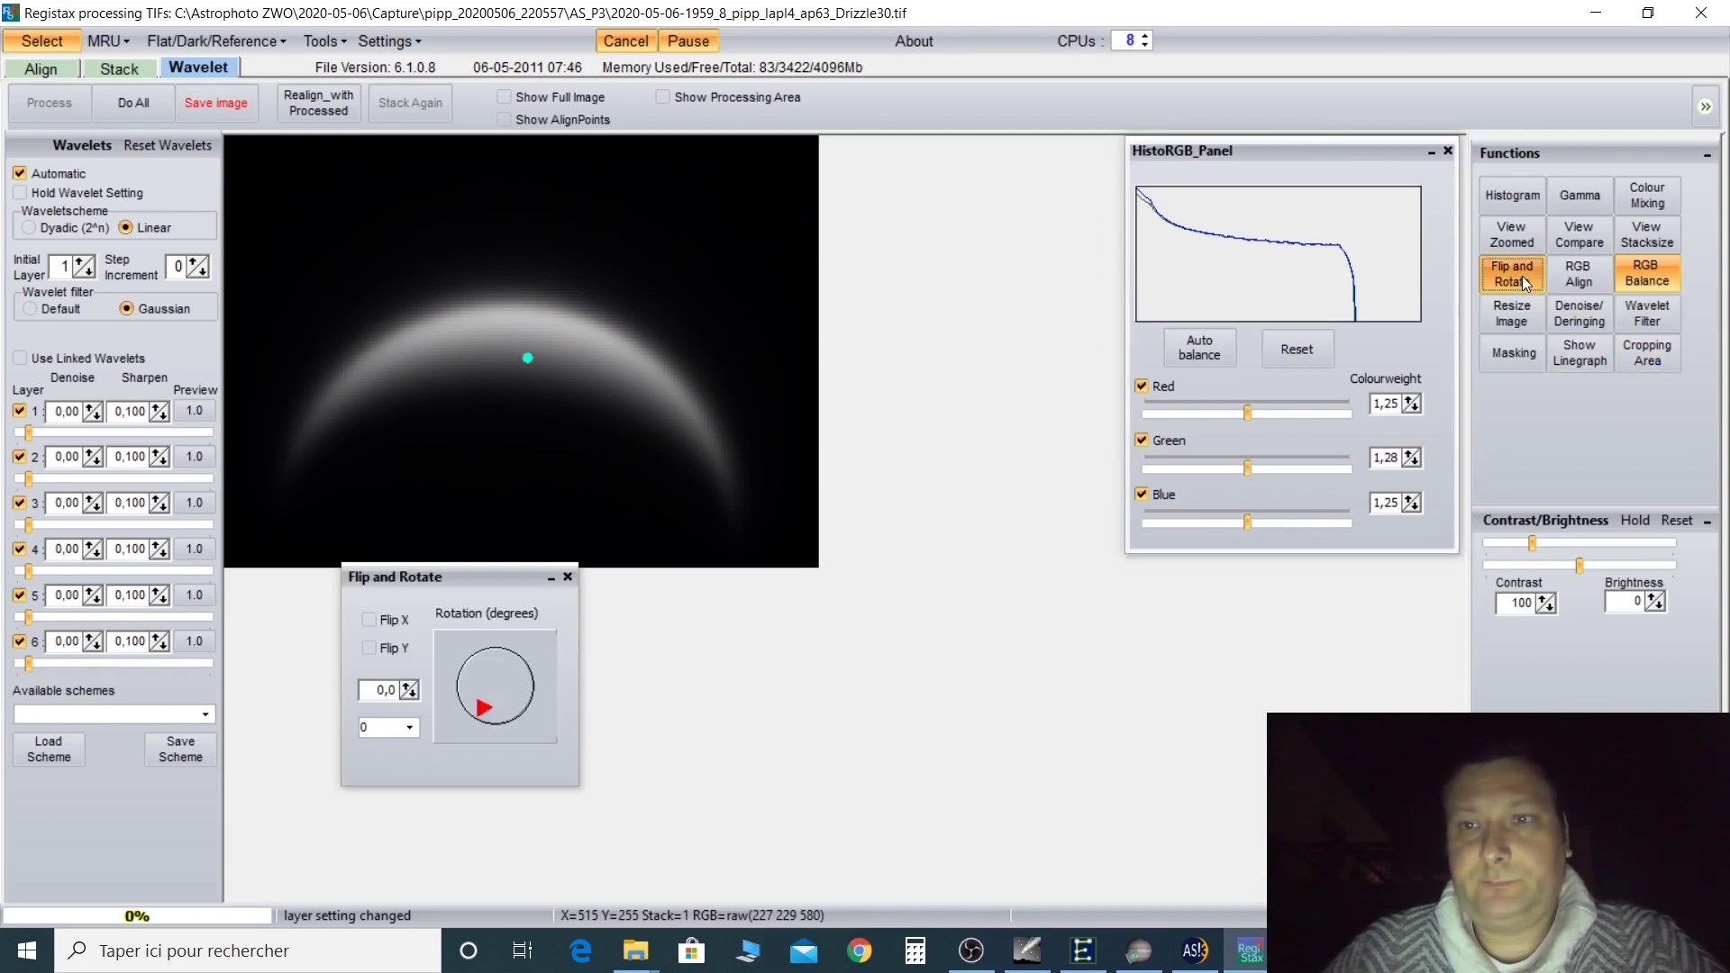
{"action": "left_click", "coordinate": [453, 664]}
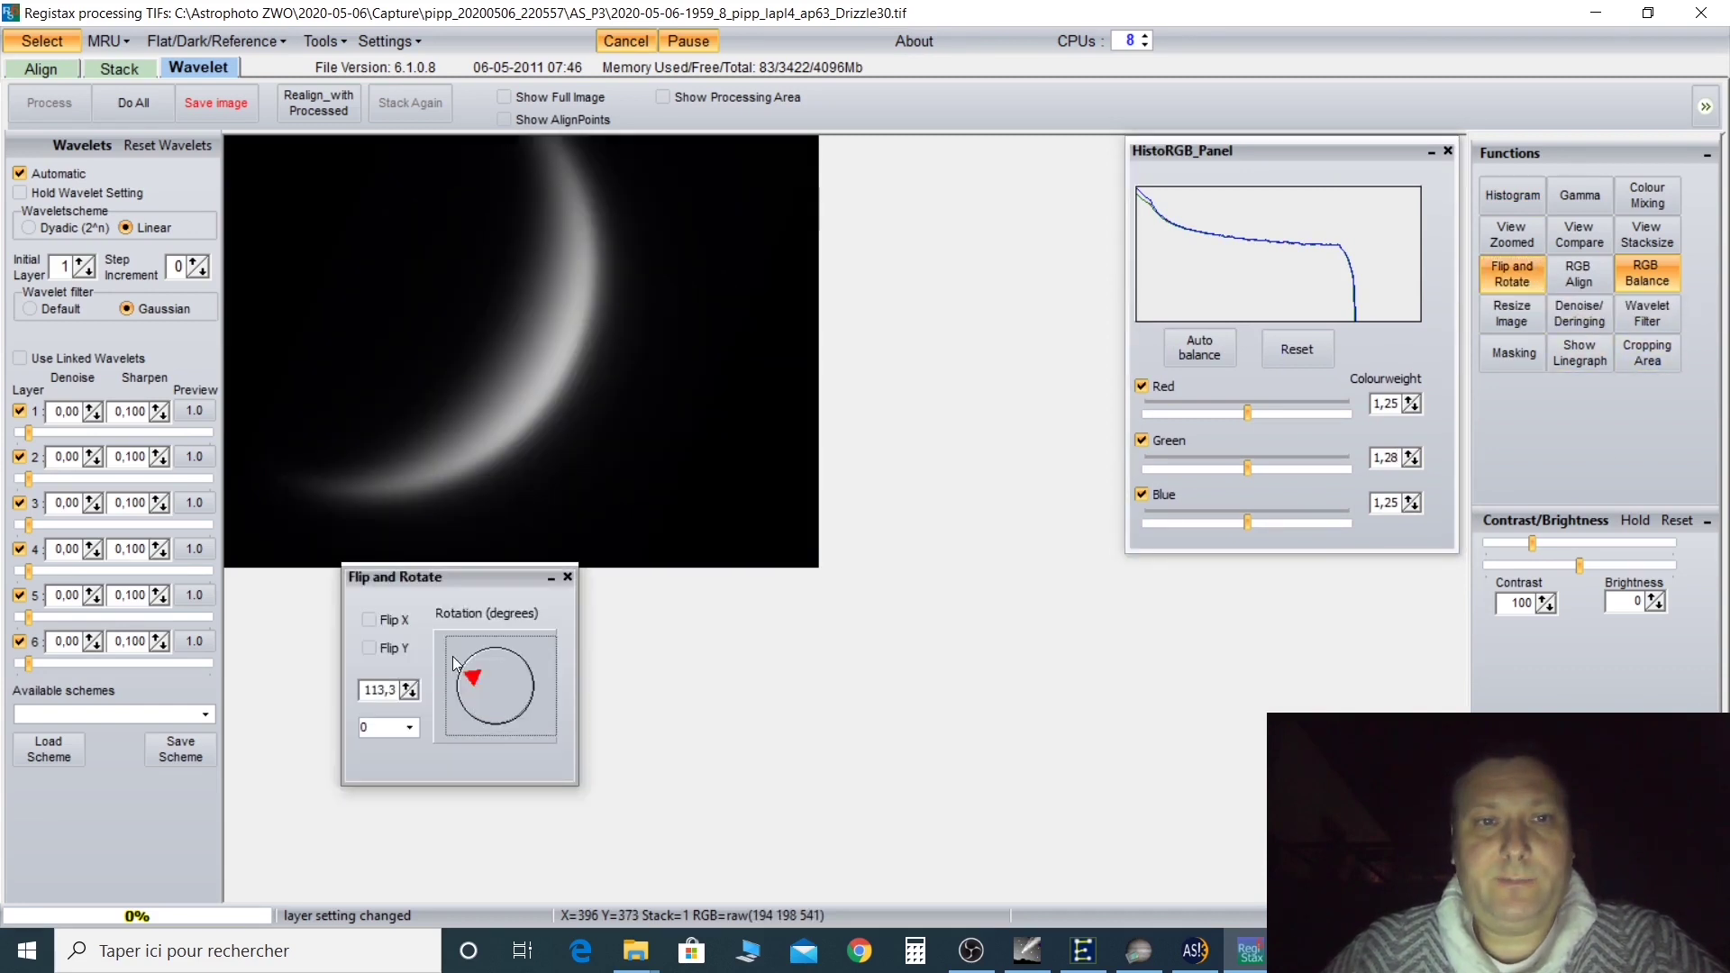
{"action": "left_click_drag", "start_coordinate": [472, 683], "coordinate": [474, 689]}
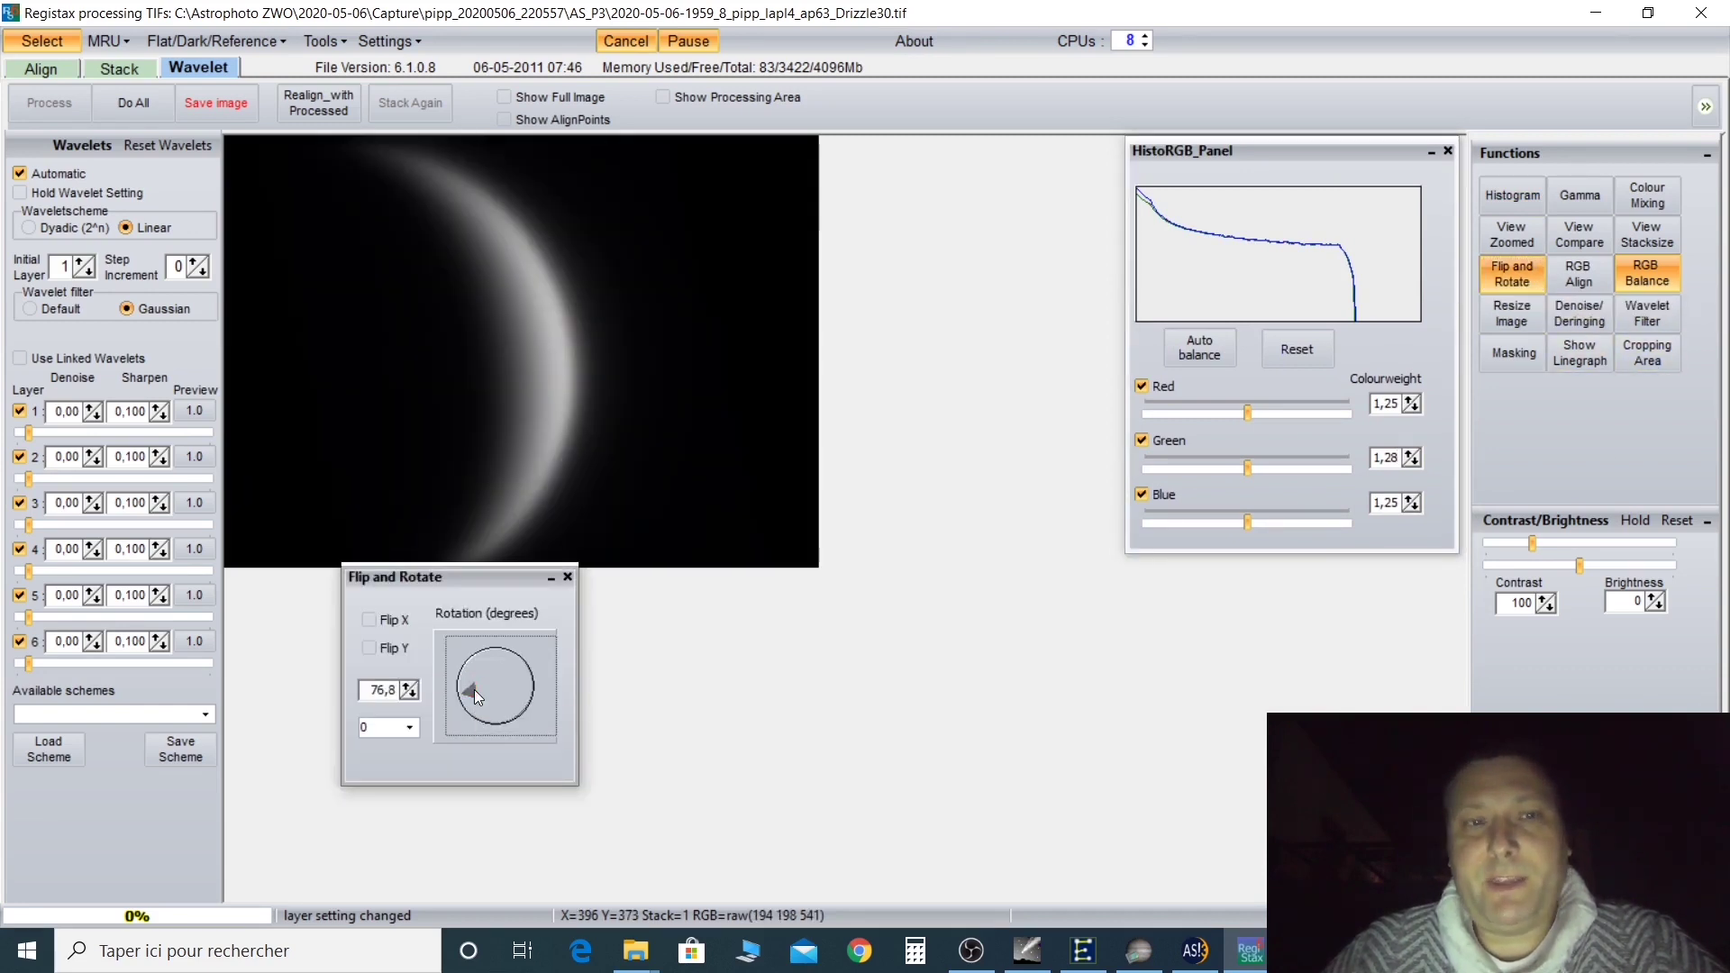
{"action": "left_click_drag", "start_coordinate": [474, 706], "coordinate": [499, 718]}
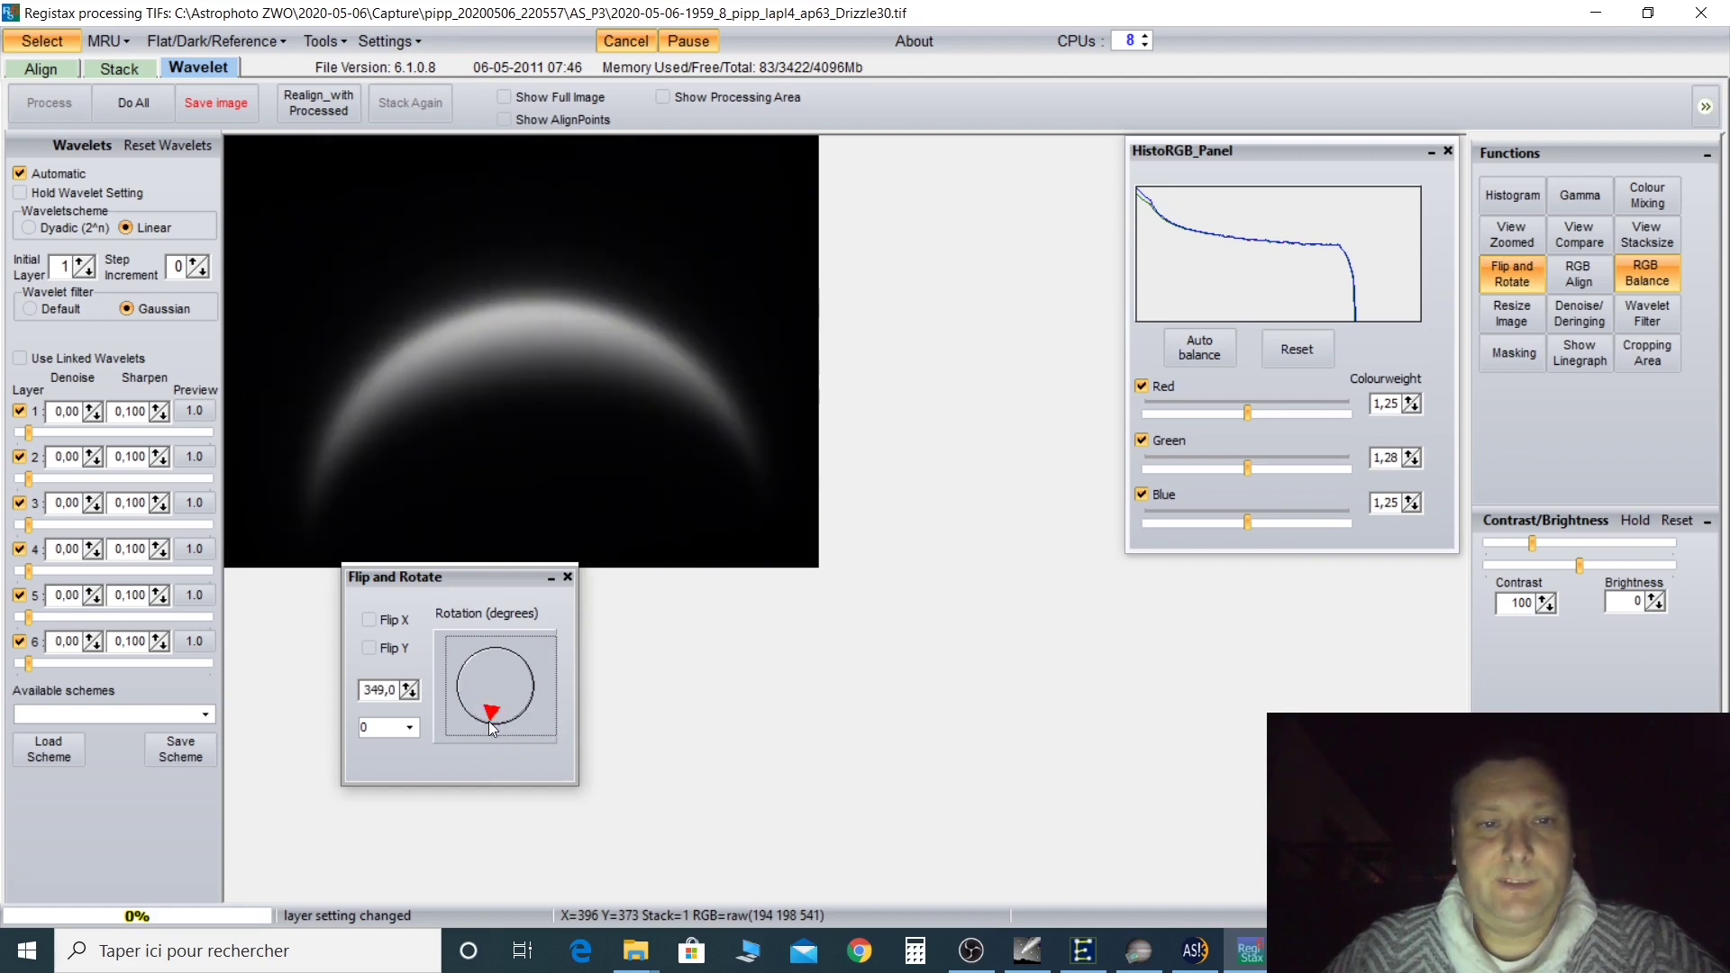
{"action": "left_click", "coordinate": [568, 578]}
Show a zoomed view centred on the crescent's upper-right edge
{"action": "left_click", "coordinate": [1528, 234]}
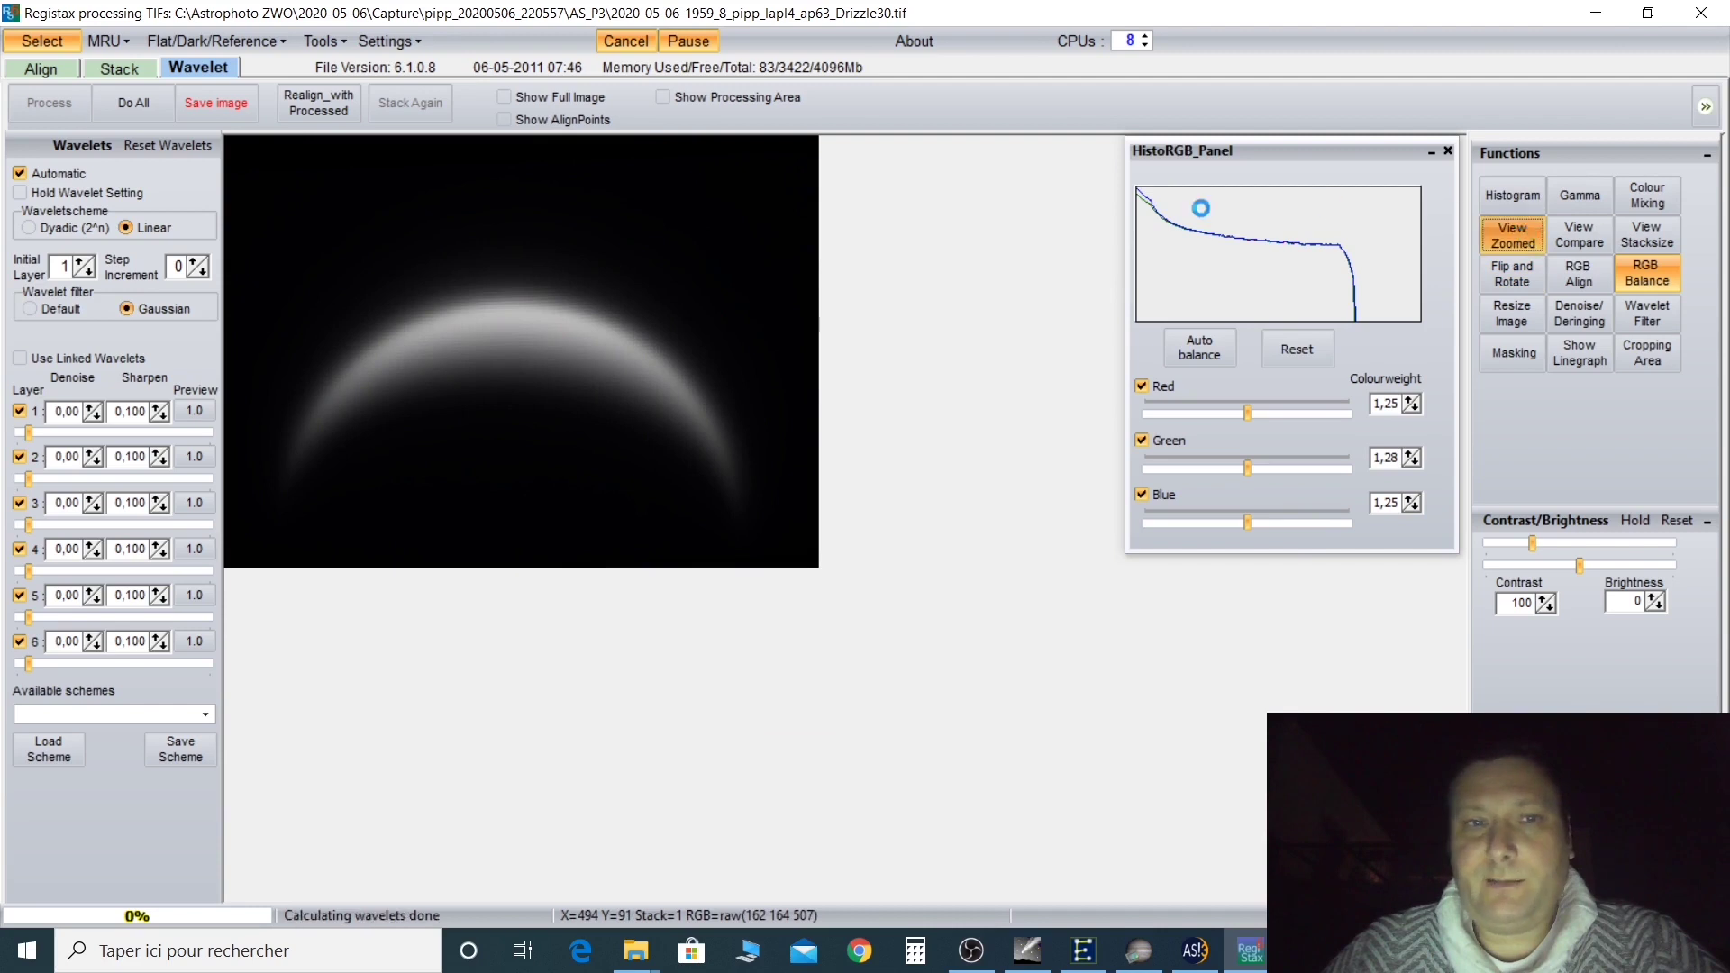
{"action": "key", "text": "ctrl"}
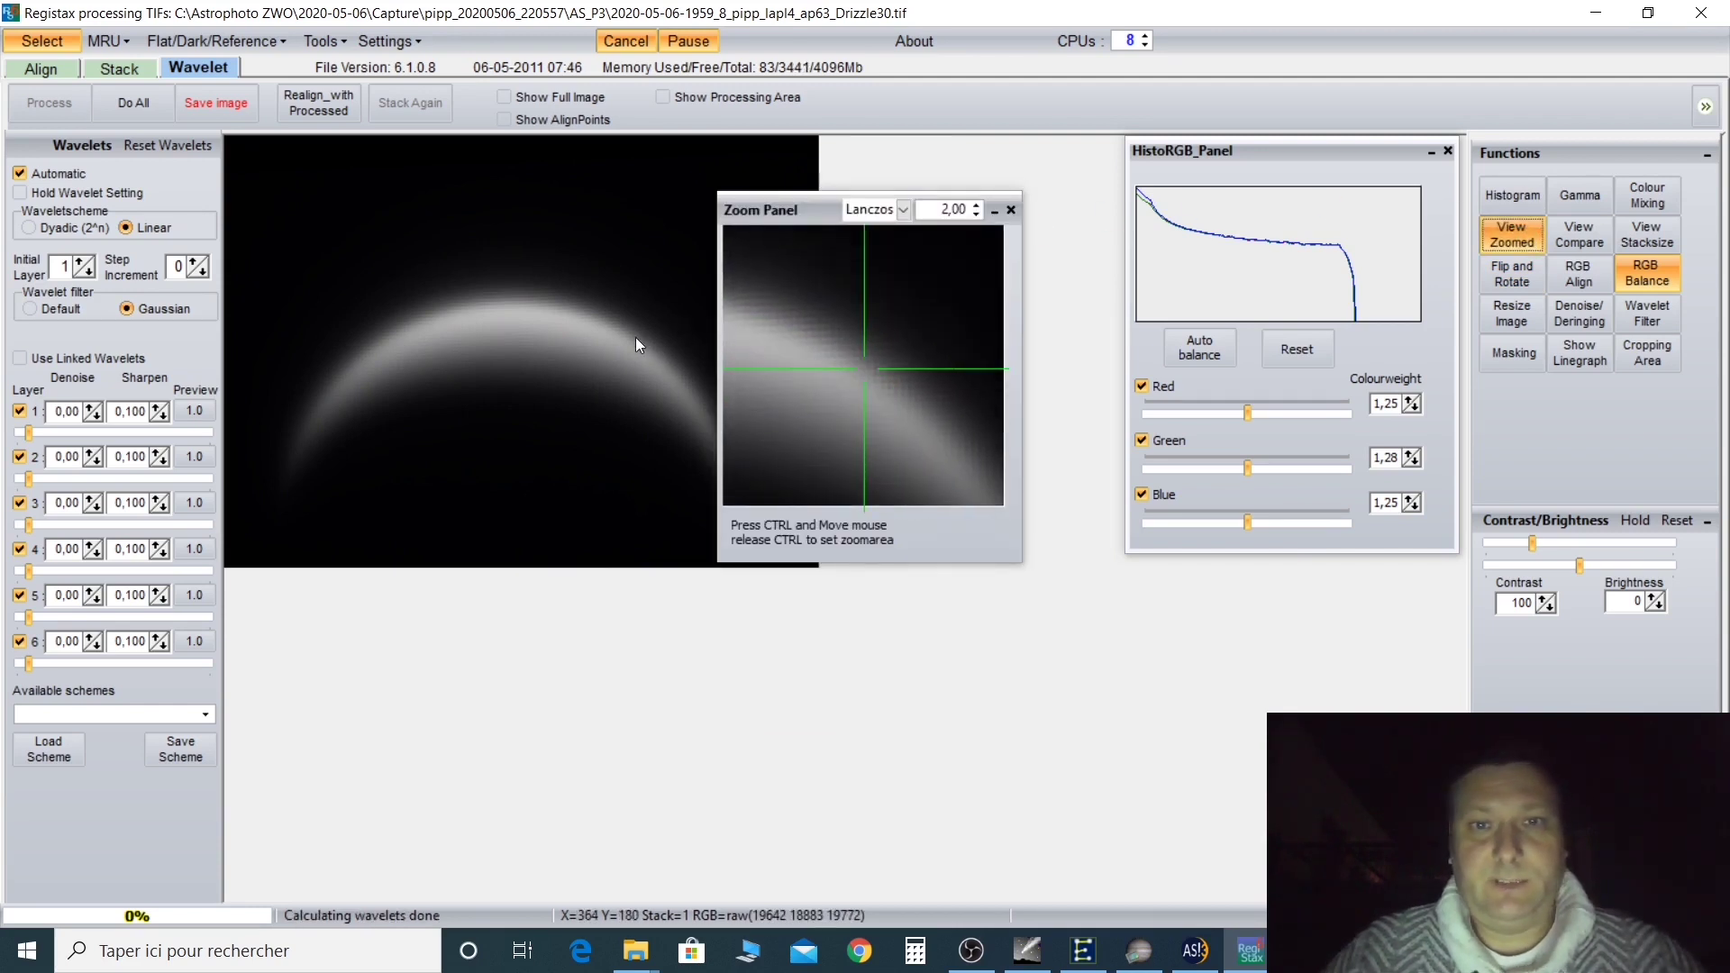
{"action": "key", "text": "ctrl"}
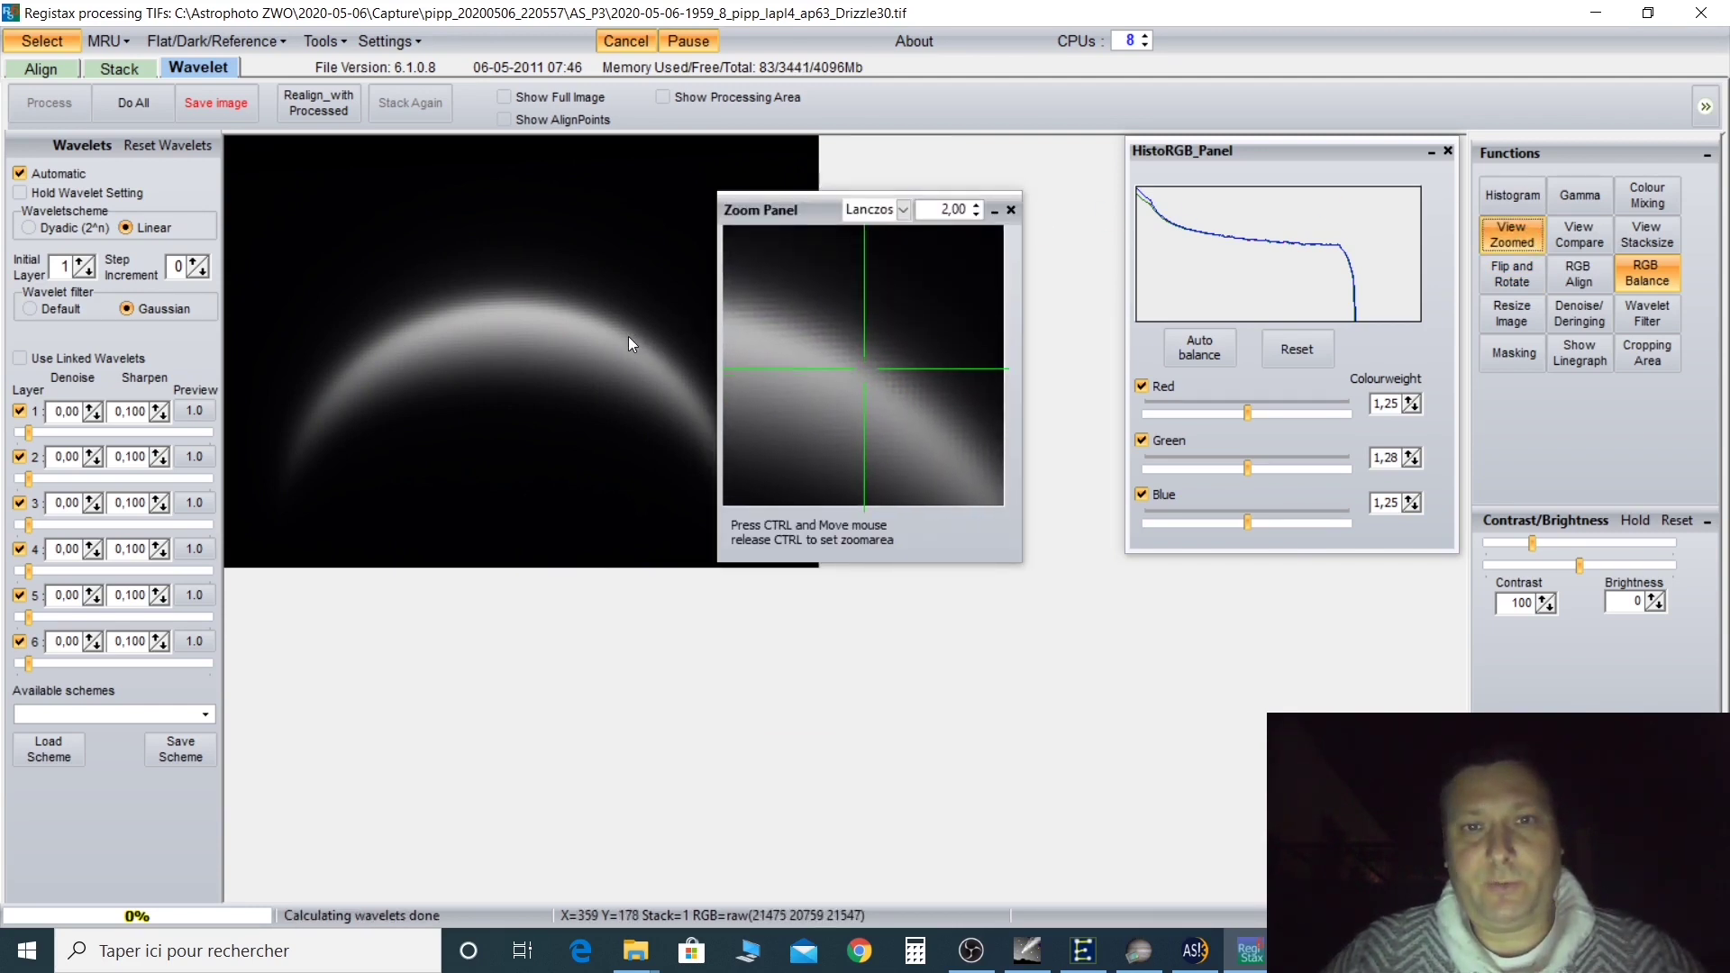
{"action": "key", "text": "ctrl"}
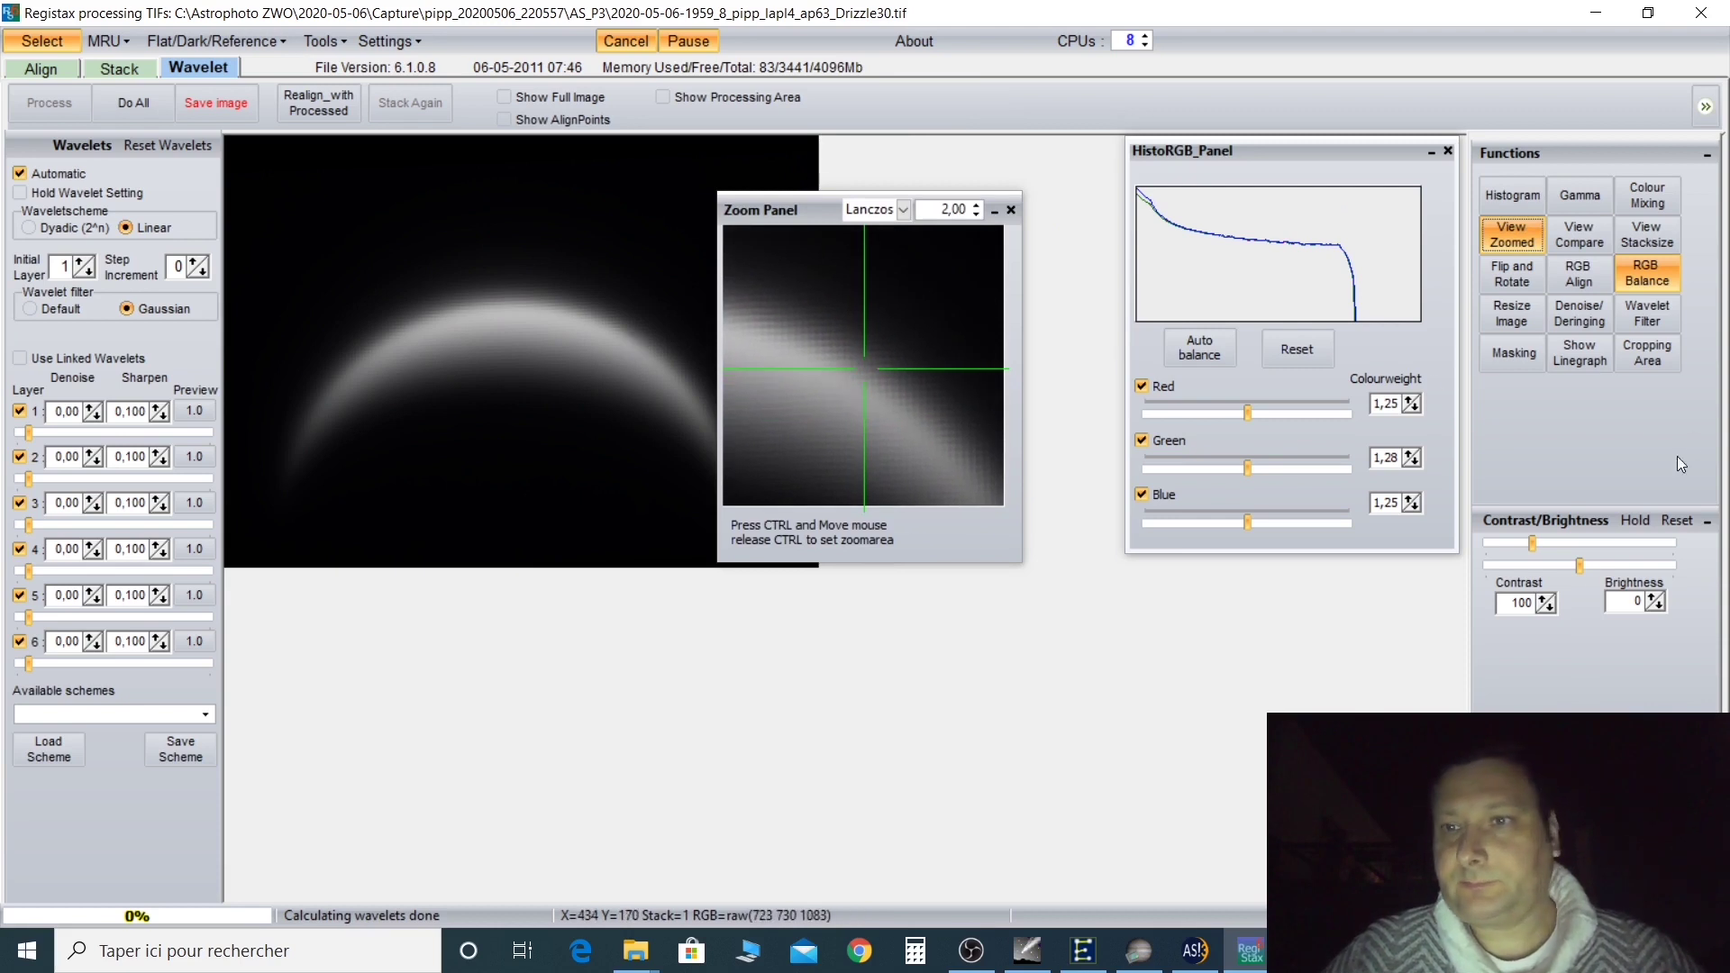
Set the image's contrast to 123 and brightness to -5, and move the zoomed view clear of the crescent
{"action": "left_click_drag", "start_coordinate": [1532, 542], "coordinate": [1546, 544]}
{"action": "left_click", "coordinate": [1544, 539]}
{"action": "left_click", "coordinate": [1545, 570]}
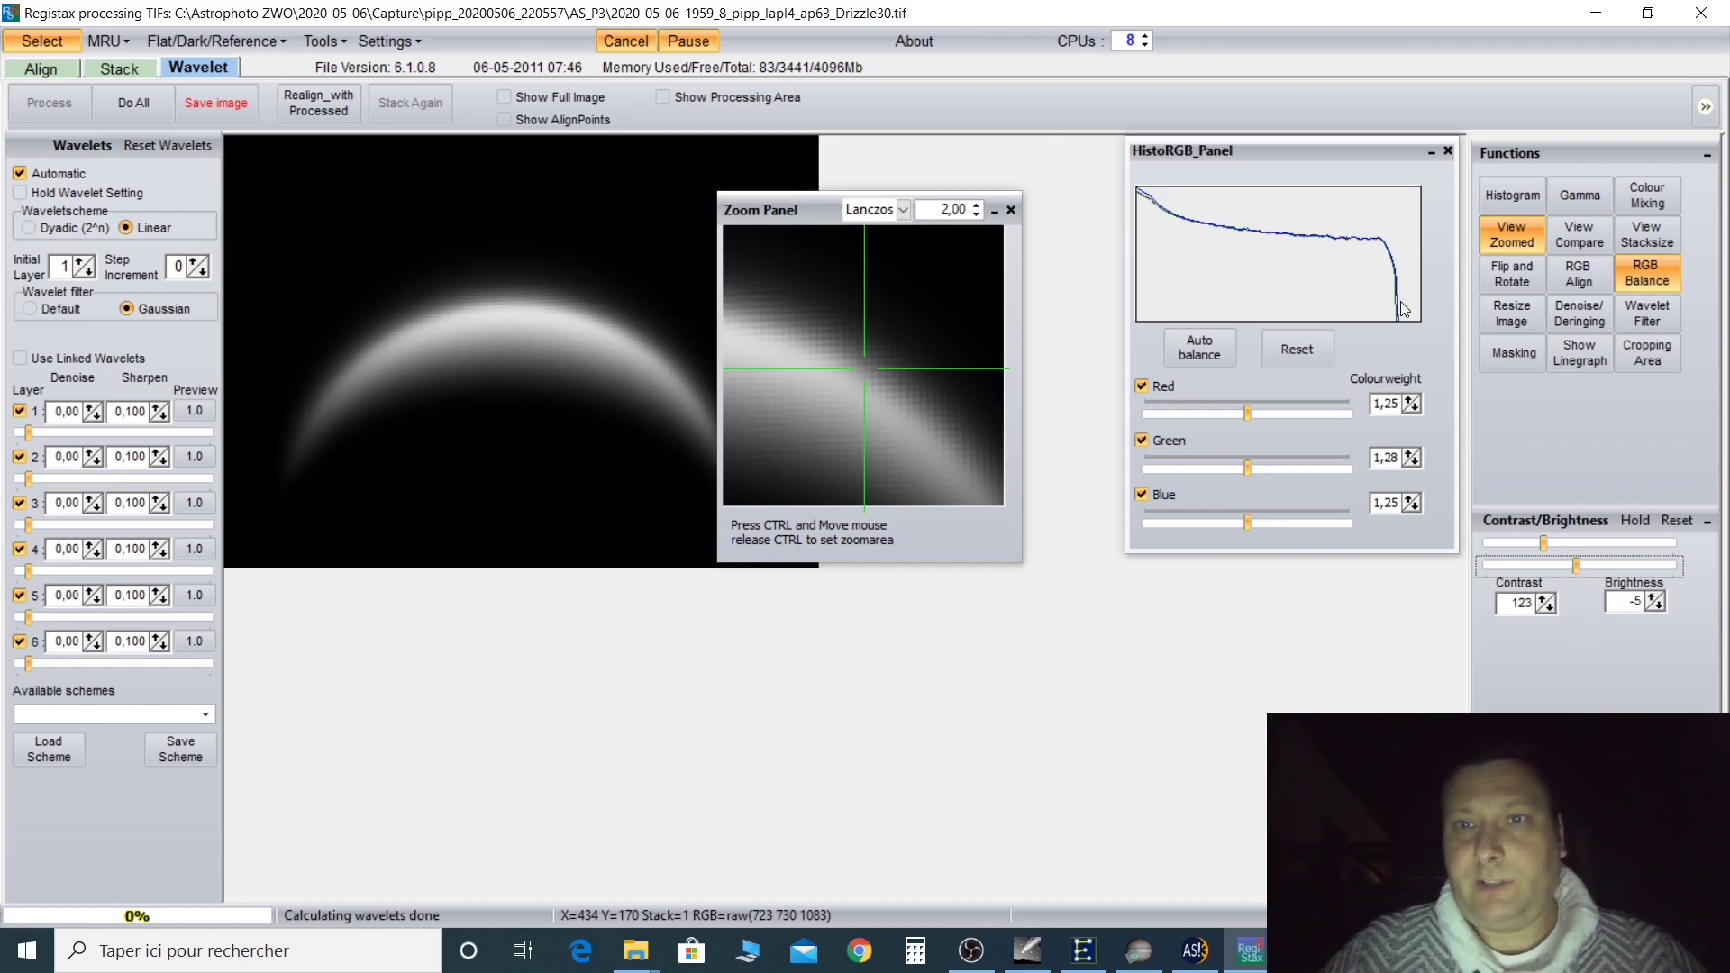
{"action": "left_click_drag", "start_coordinate": [804, 218], "coordinate": [910, 150]}
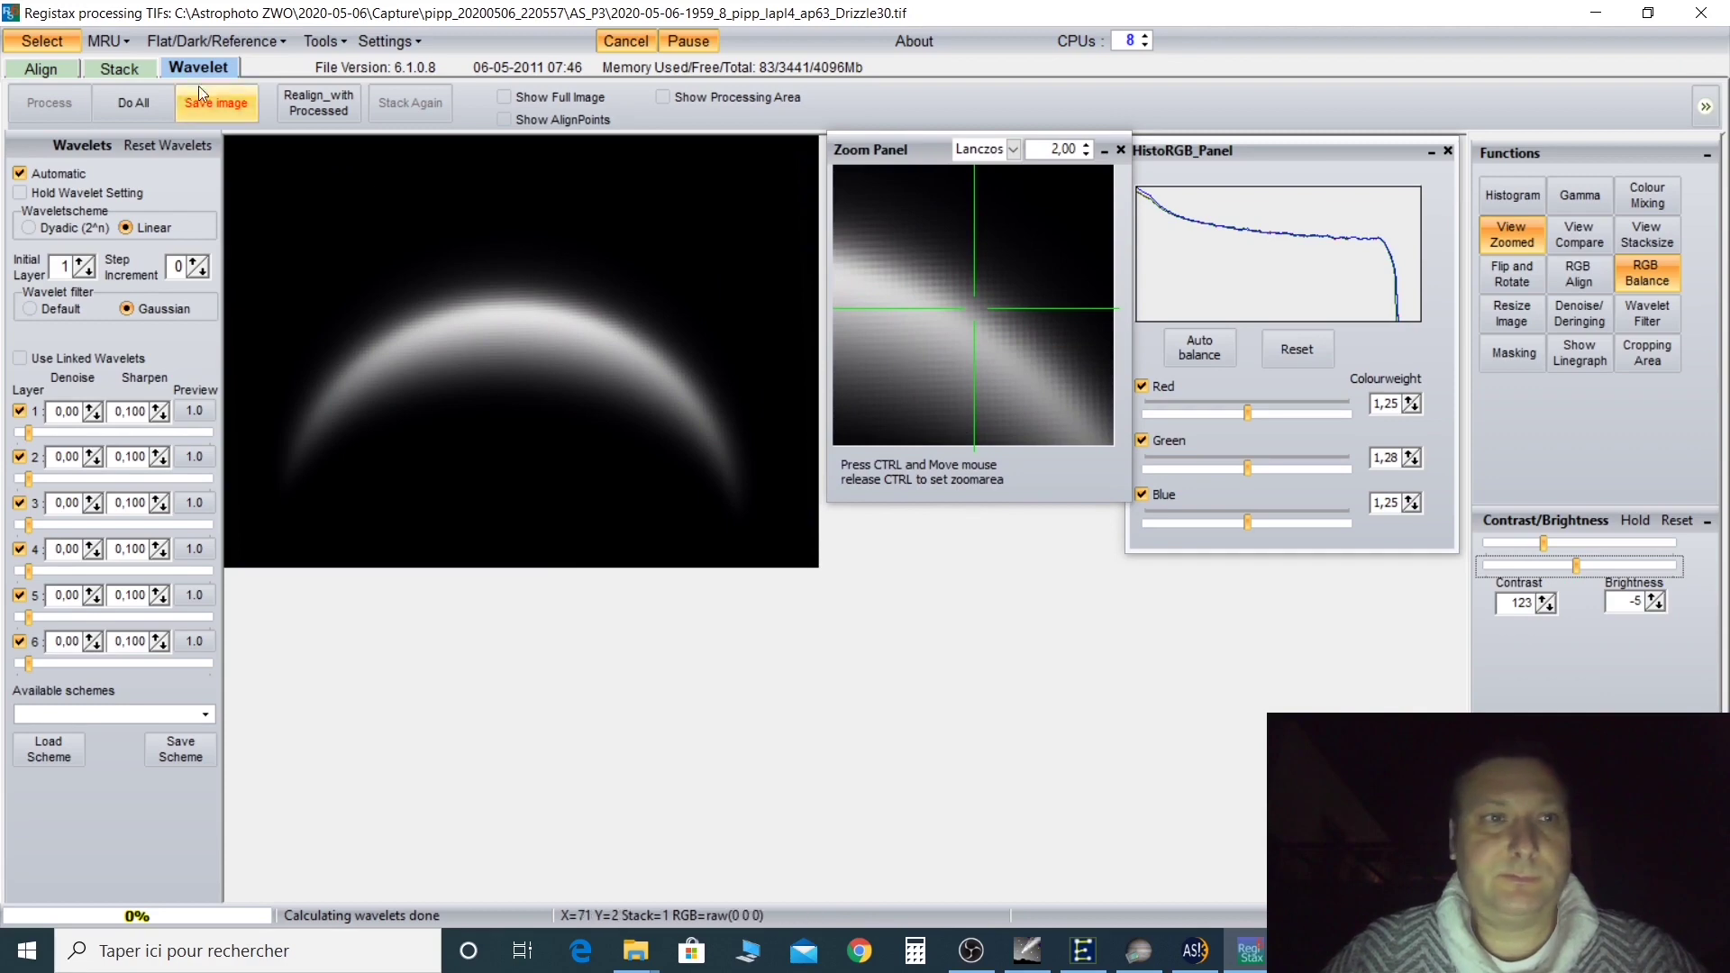
Save the adjusted image as a 16-bit RGB TIFF in the AS_P3 folder
{"action": "left_click", "coordinate": [223, 108]}
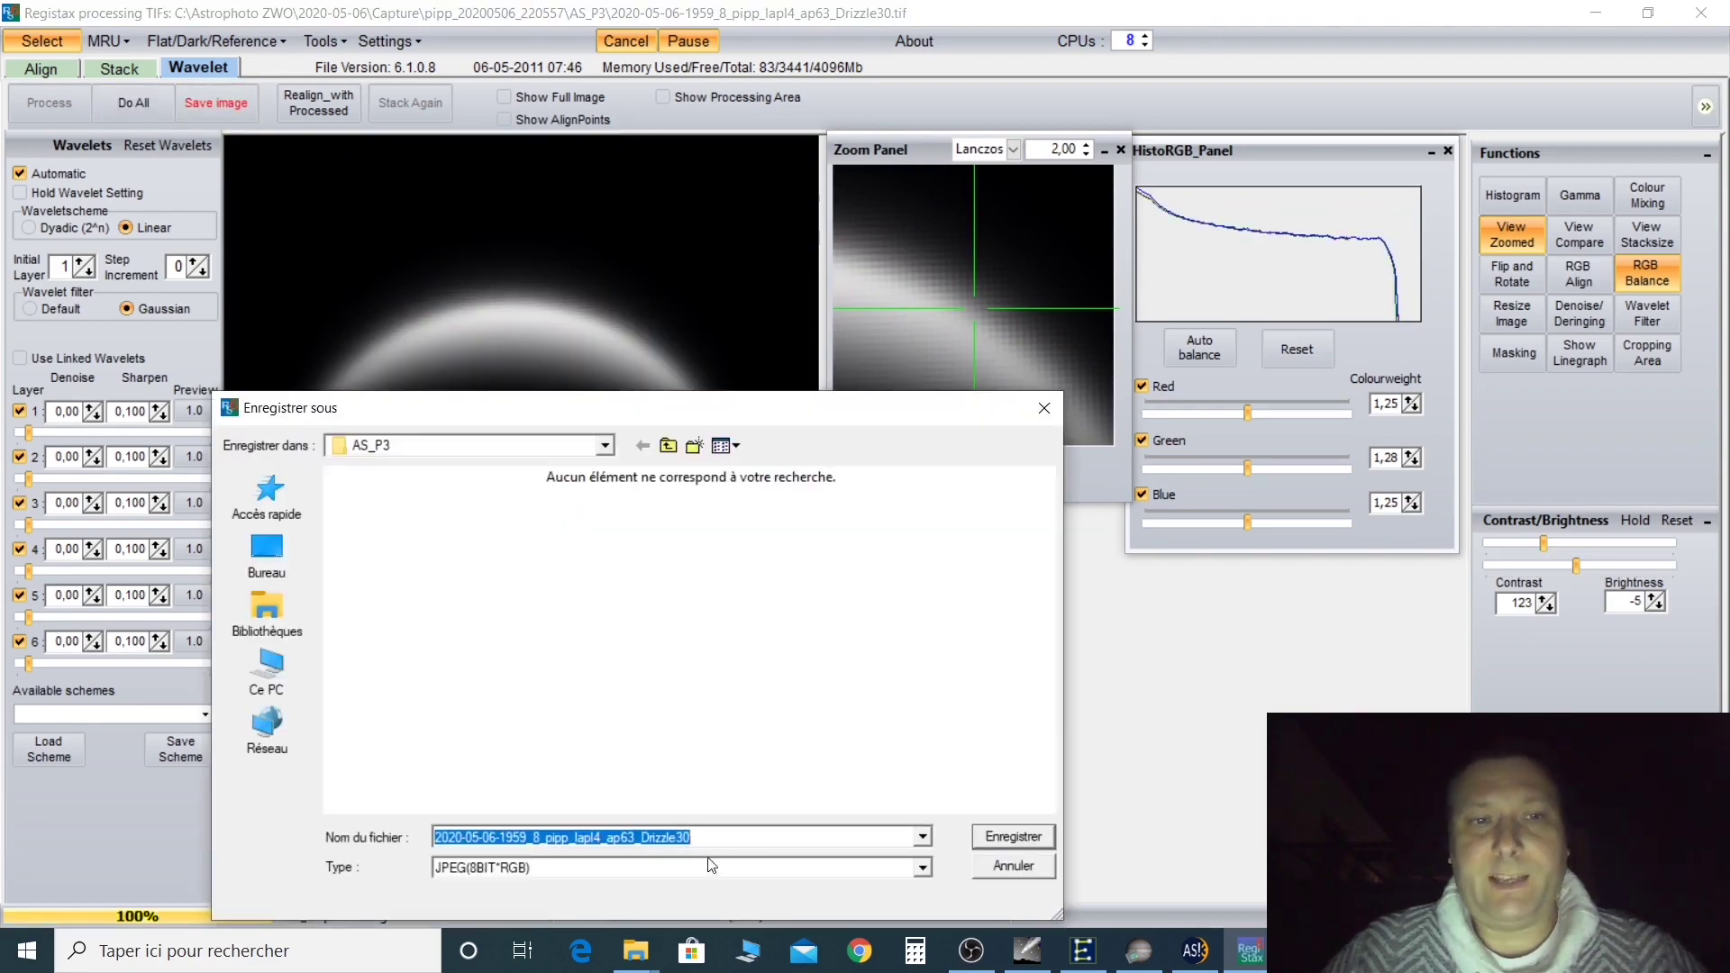
{"action": "left_click", "coordinate": [714, 837]}
{"action": "key", "text": "Return"}
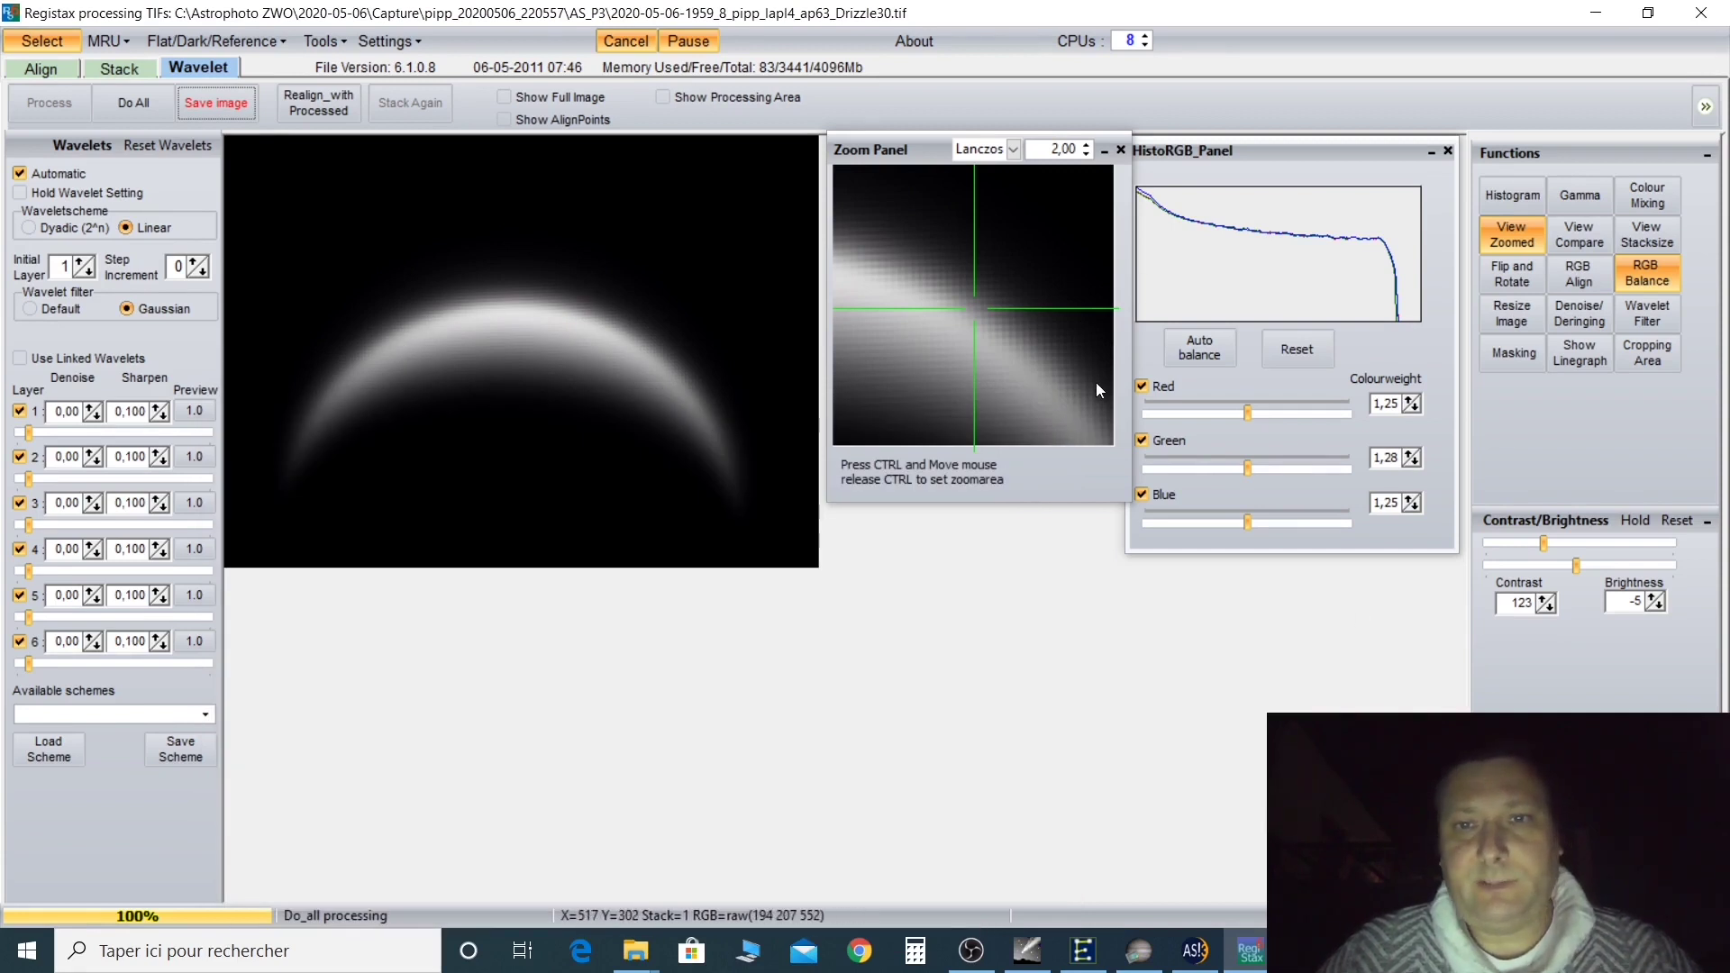
Set wavelet layer 1's denoise to 0,40 and fine-tune the red channel's offset, closing the RGB balance when finished
{"action": "left_click", "coordinate": [91, 412]}
{"action": "left_click", "coordinate": [91, 412]}
{"action": "left_click", "coordinate": [91, 412]}
{"action": "left_click", "coordinate": [91, 411]}
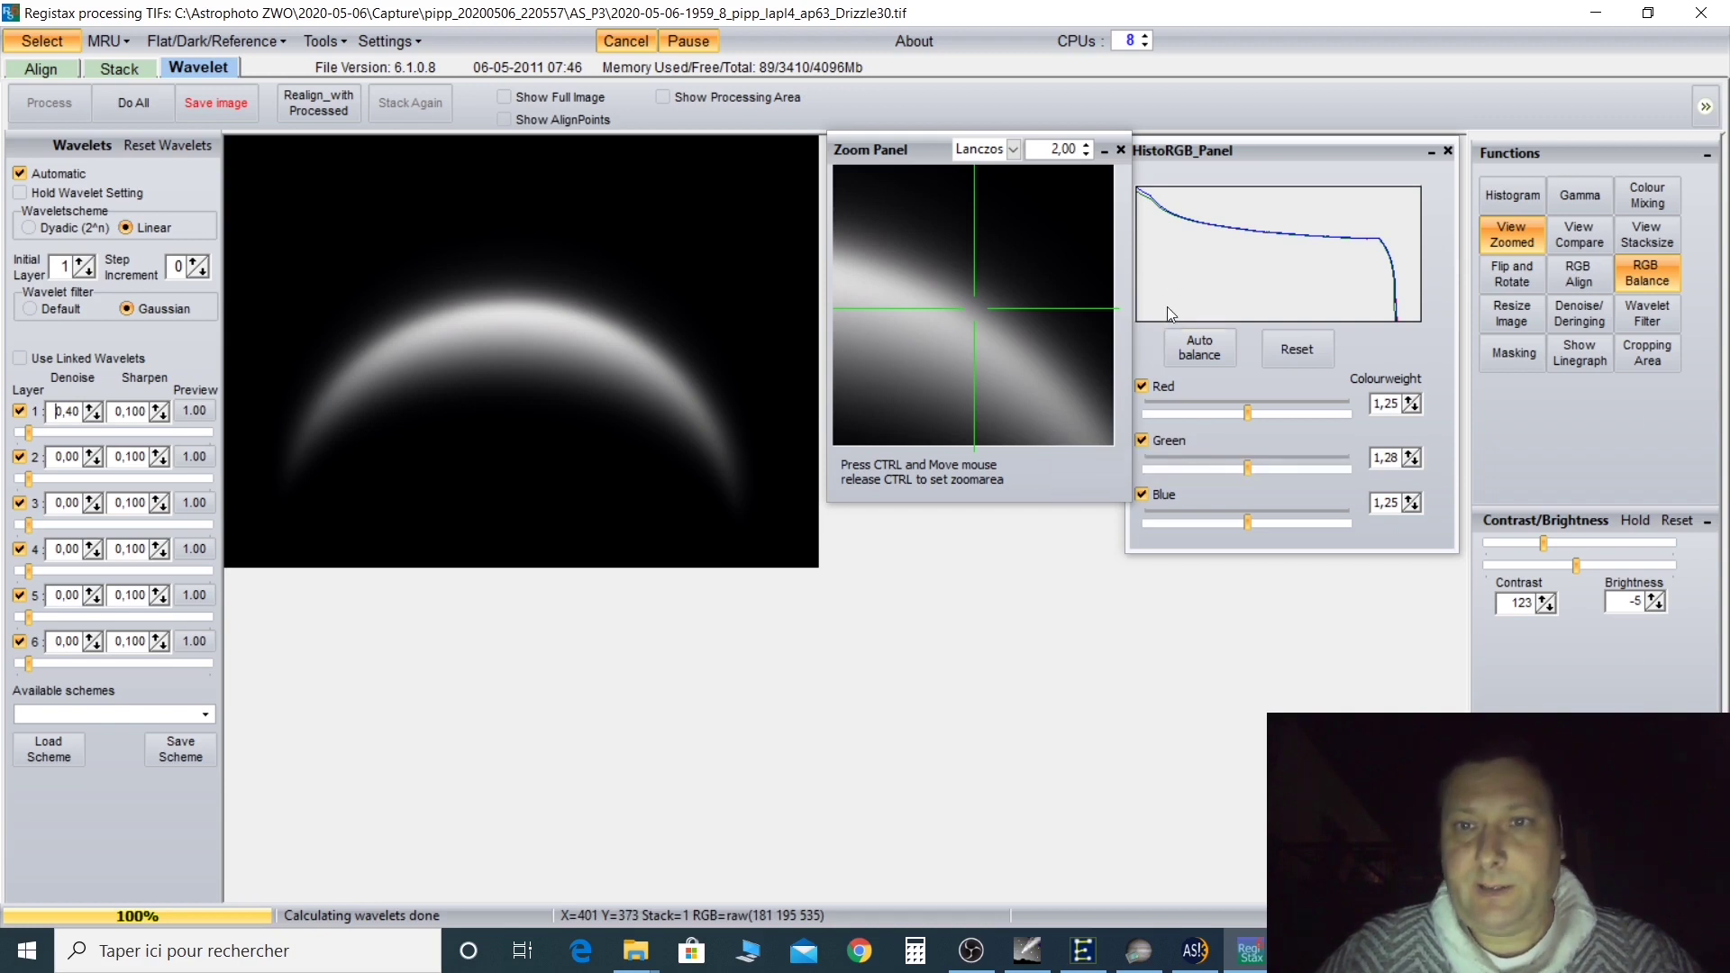
{"action": "left_click", "coordinate": [1245, 412]}
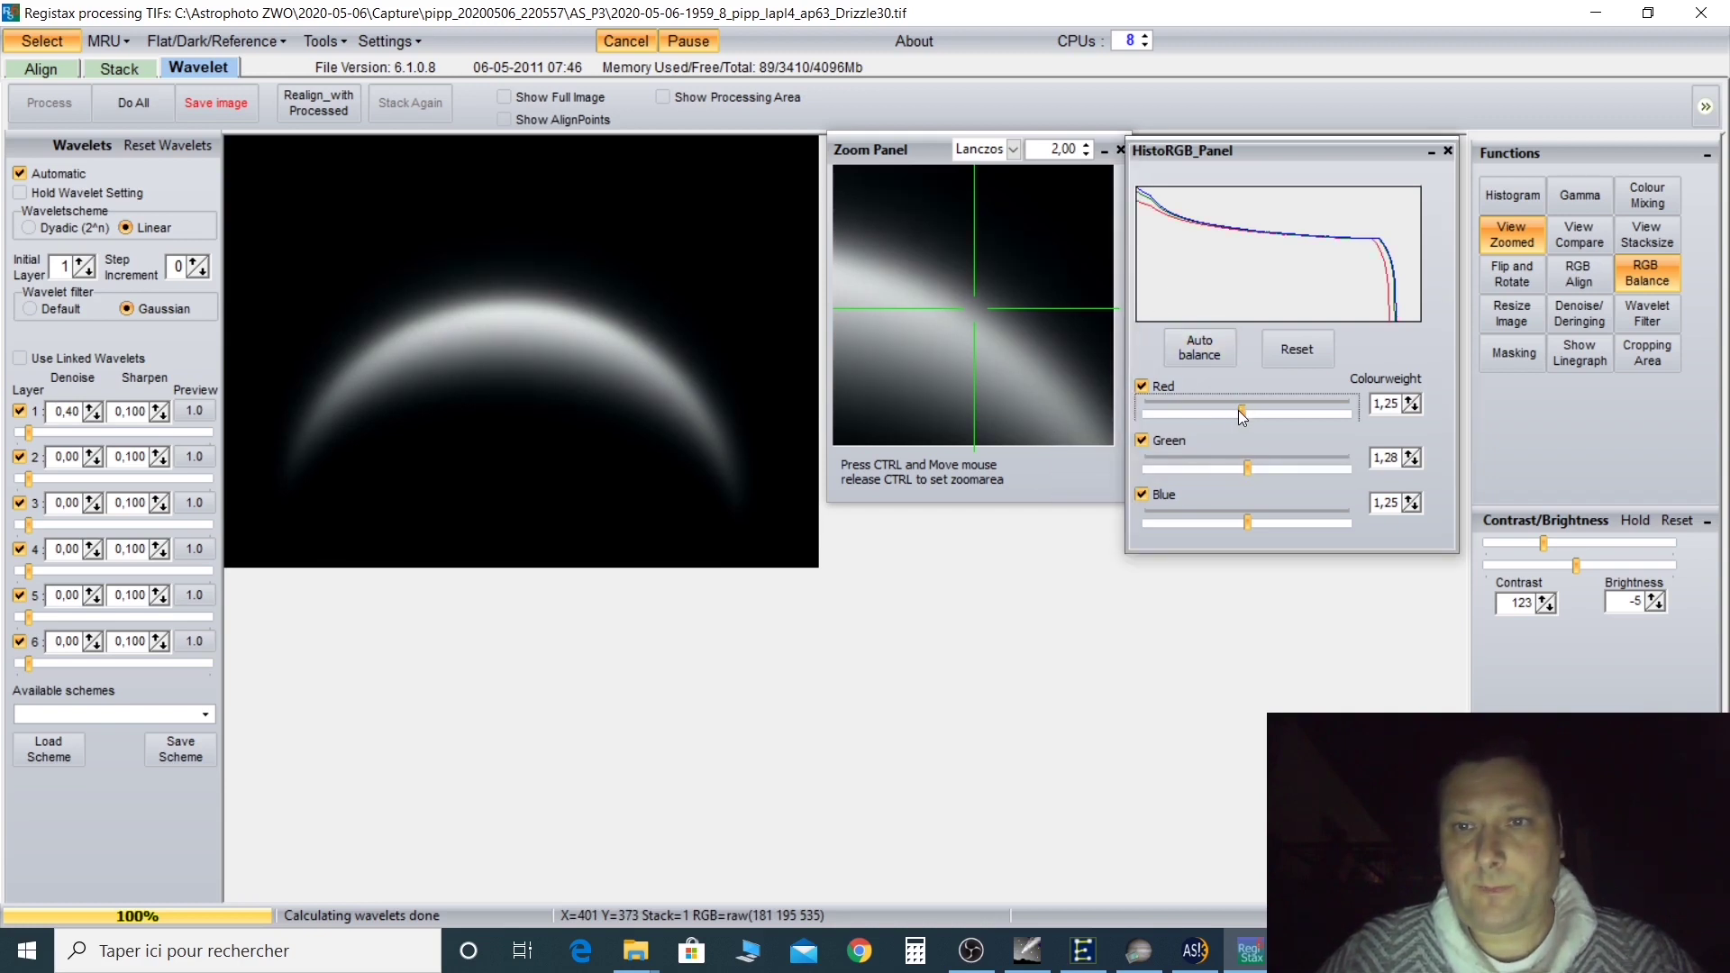
{"action": "left_click", "coordinate": [1446, 151]}
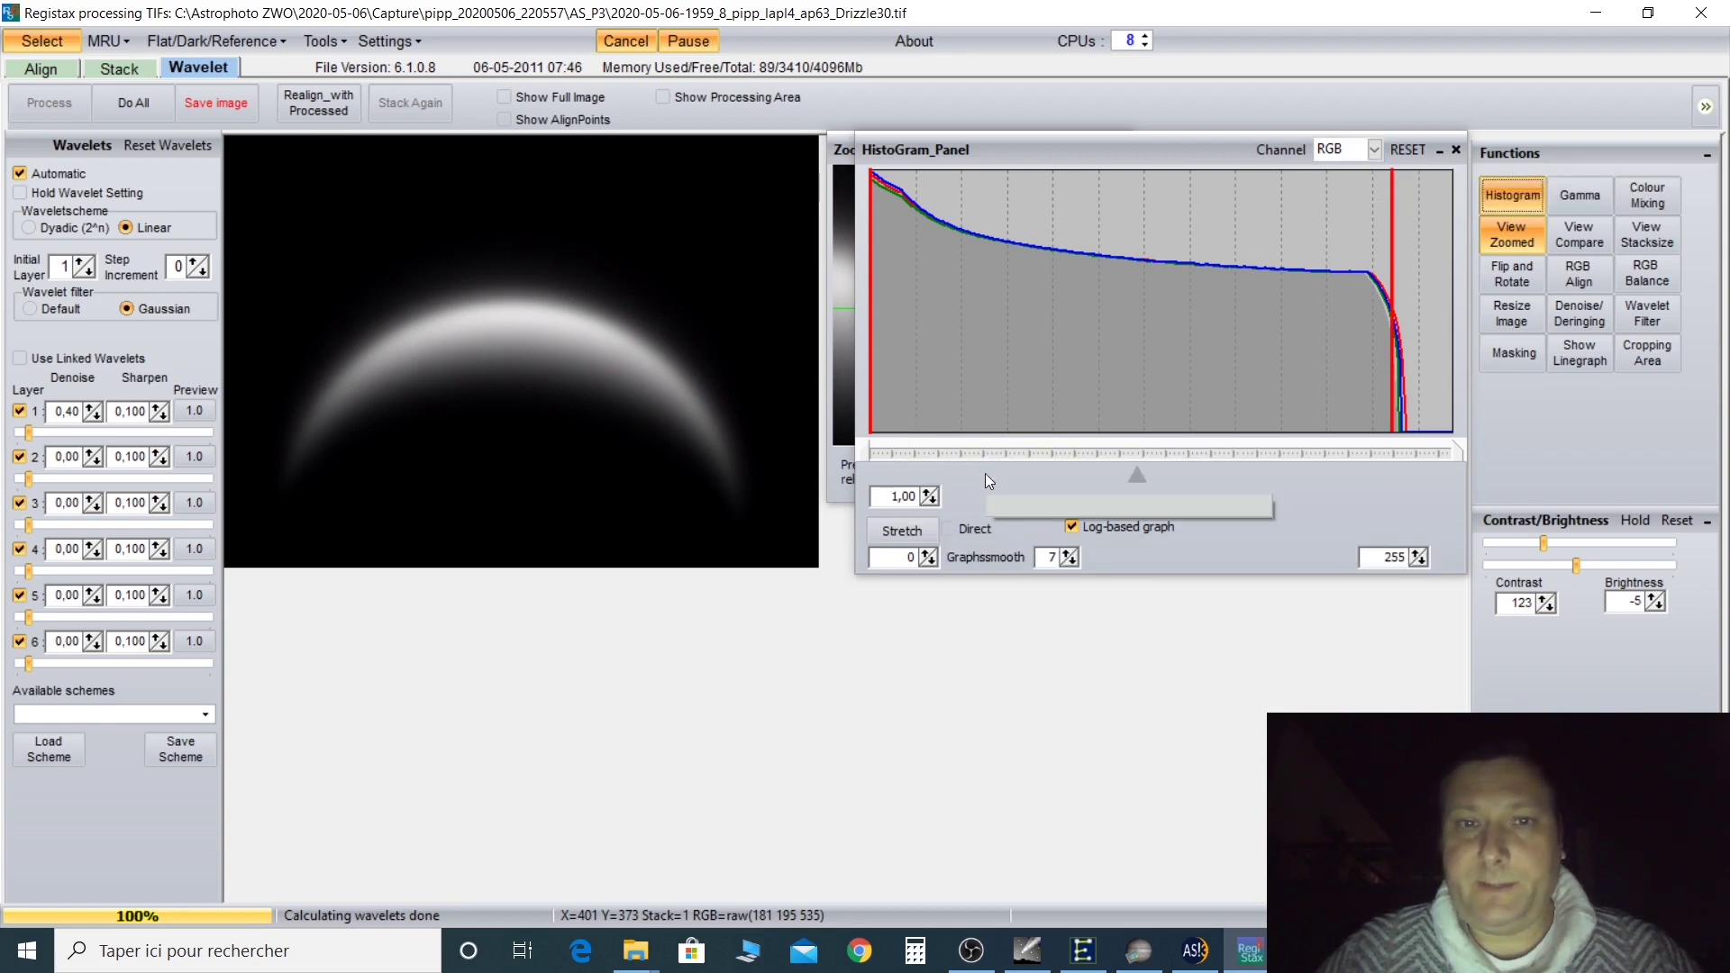
Raise the histogram's lower limit to 20 and stretch the image to darken the background around the crescent
{"action": "mouse_move", "coordinate": [873, 452]}
{"action": "left_mouse_down"}
{"action": "mouse_move", "coordinate": [900, 447]}
{"action": "mouse_move", "coordinate": [887, 456]}
{"action": "left_mouse_up"}
{"action": "left_click", "coordinate": [912, 531]}
{"action": "left_click", "coordinate": [894, 532]}
{"action": "left_click_drag", "start_coordinate": [1018, 150], "coordinate": [1302, 147]}
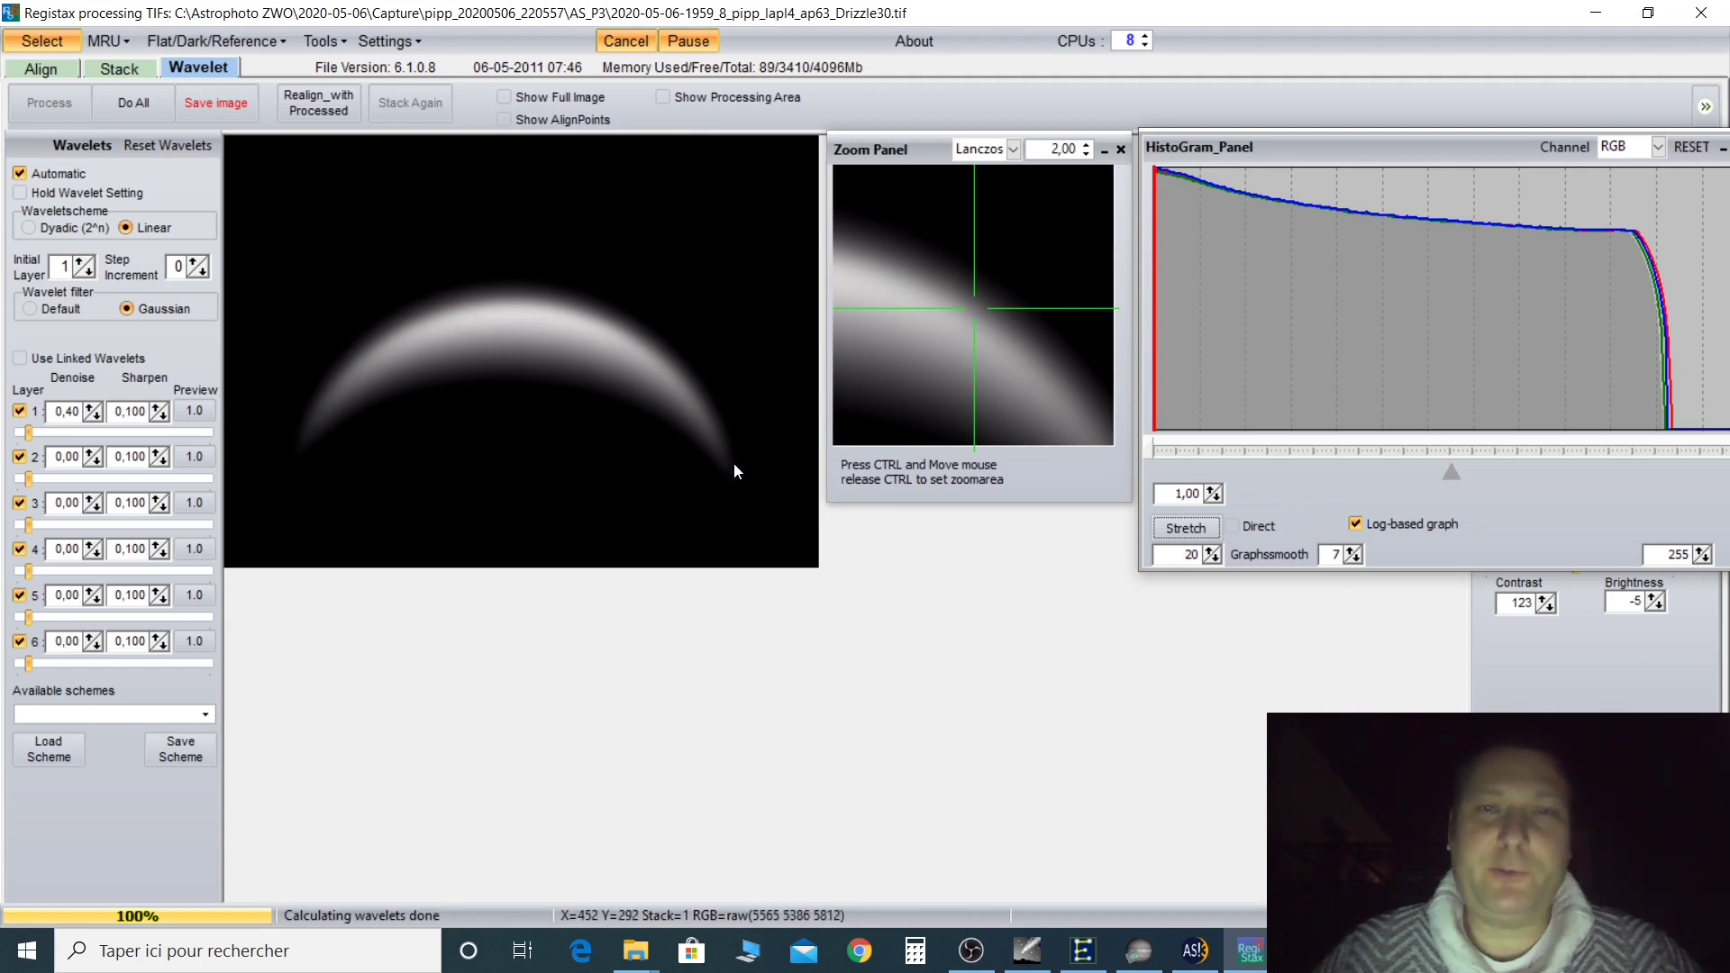
{"action": "left_click", "coordinate": [202, 105]}
{"action": "left_click", "coordinate": [714, 836]}
{"action": "type", "text": "B"}
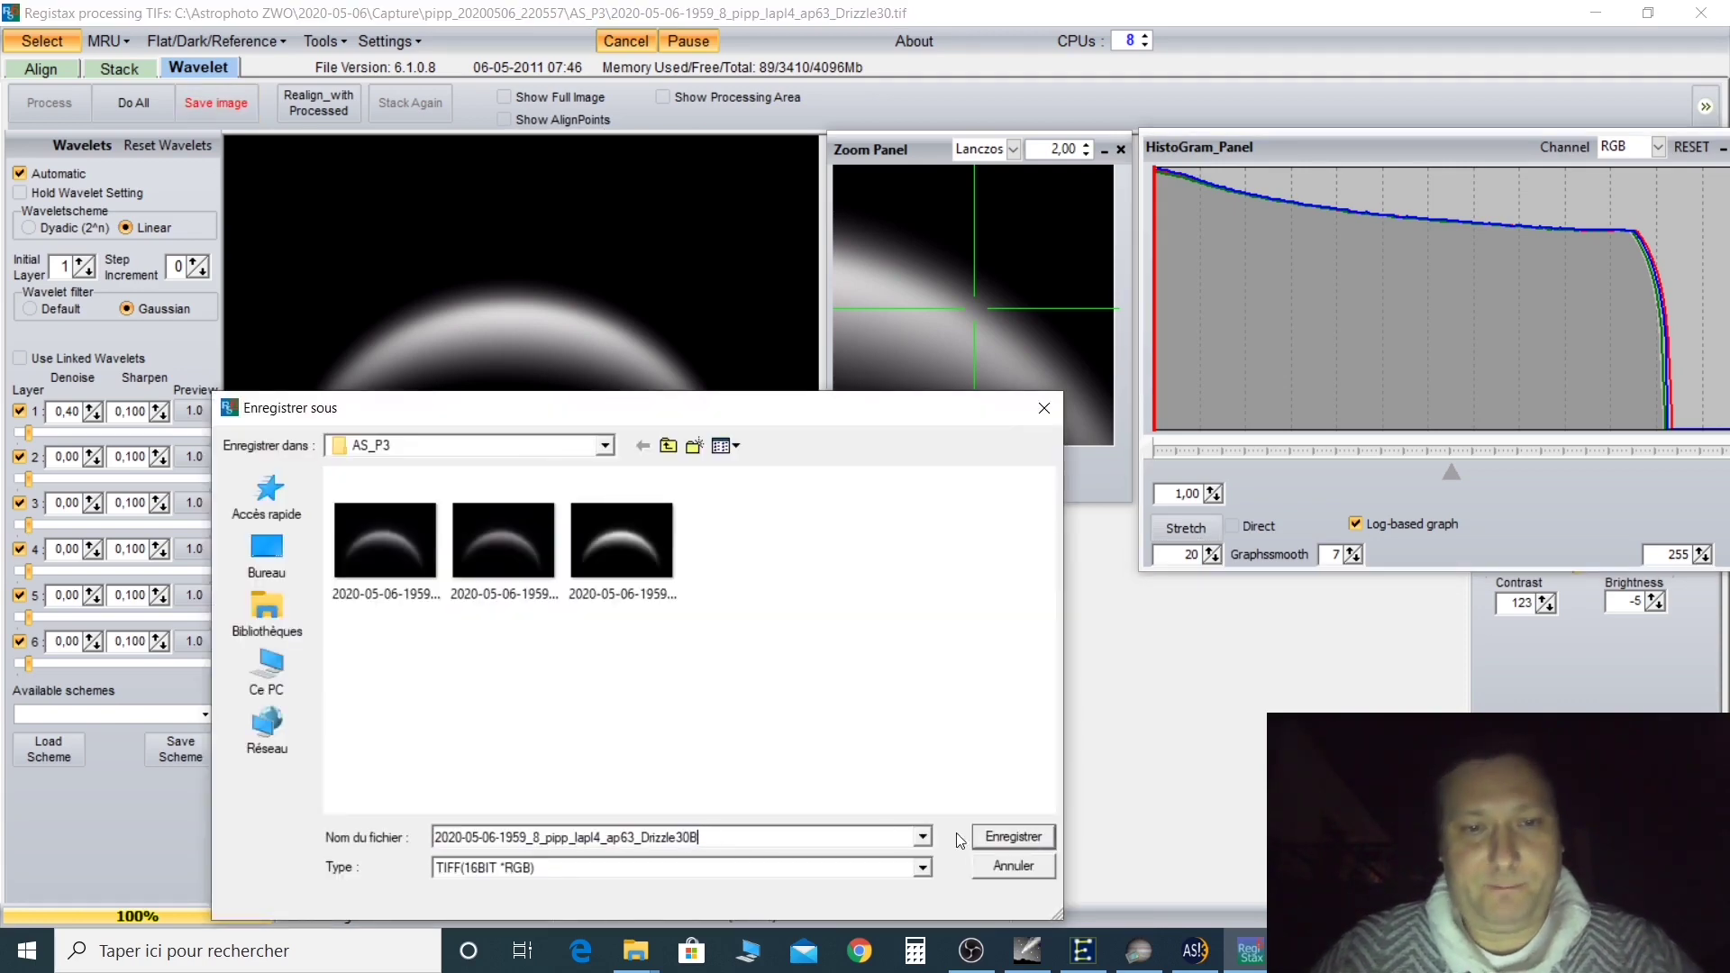
{"action": "left_click", "coordinate": [975, 834]}
Save another copy in a different file type with B appended to its name, and close the histogram and zoomed view
{"action": "left_click", "coordinate": [209, 111]}
{"action": "left_click", "coordinate": [676, 867]}
{"action": "left_click", "coordinate": [676, 903]}
{"action": "left_click", "coordinate": [682, 837]}
{"action": "type", "text": "B"}
{"action": "left_click", "coordinate": [995, 843]}
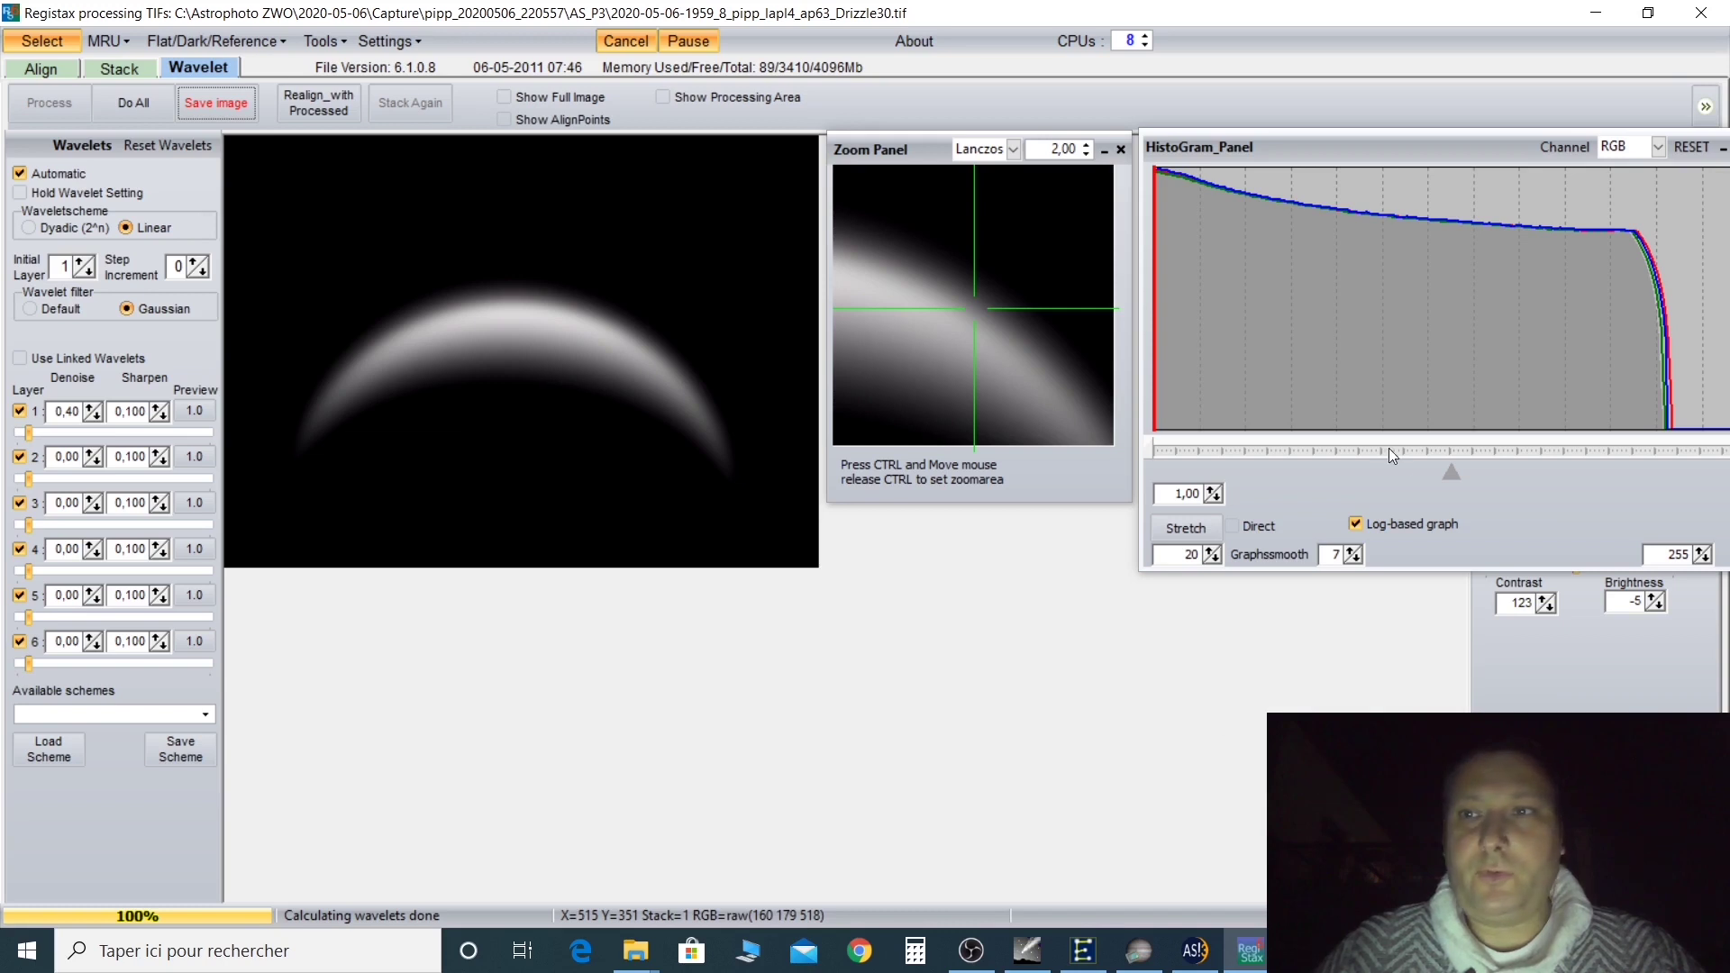
{"action": "left_click", "coordinate": [1623, 163]}
{"action": "left_click", "coordinate": [1121, 149]}
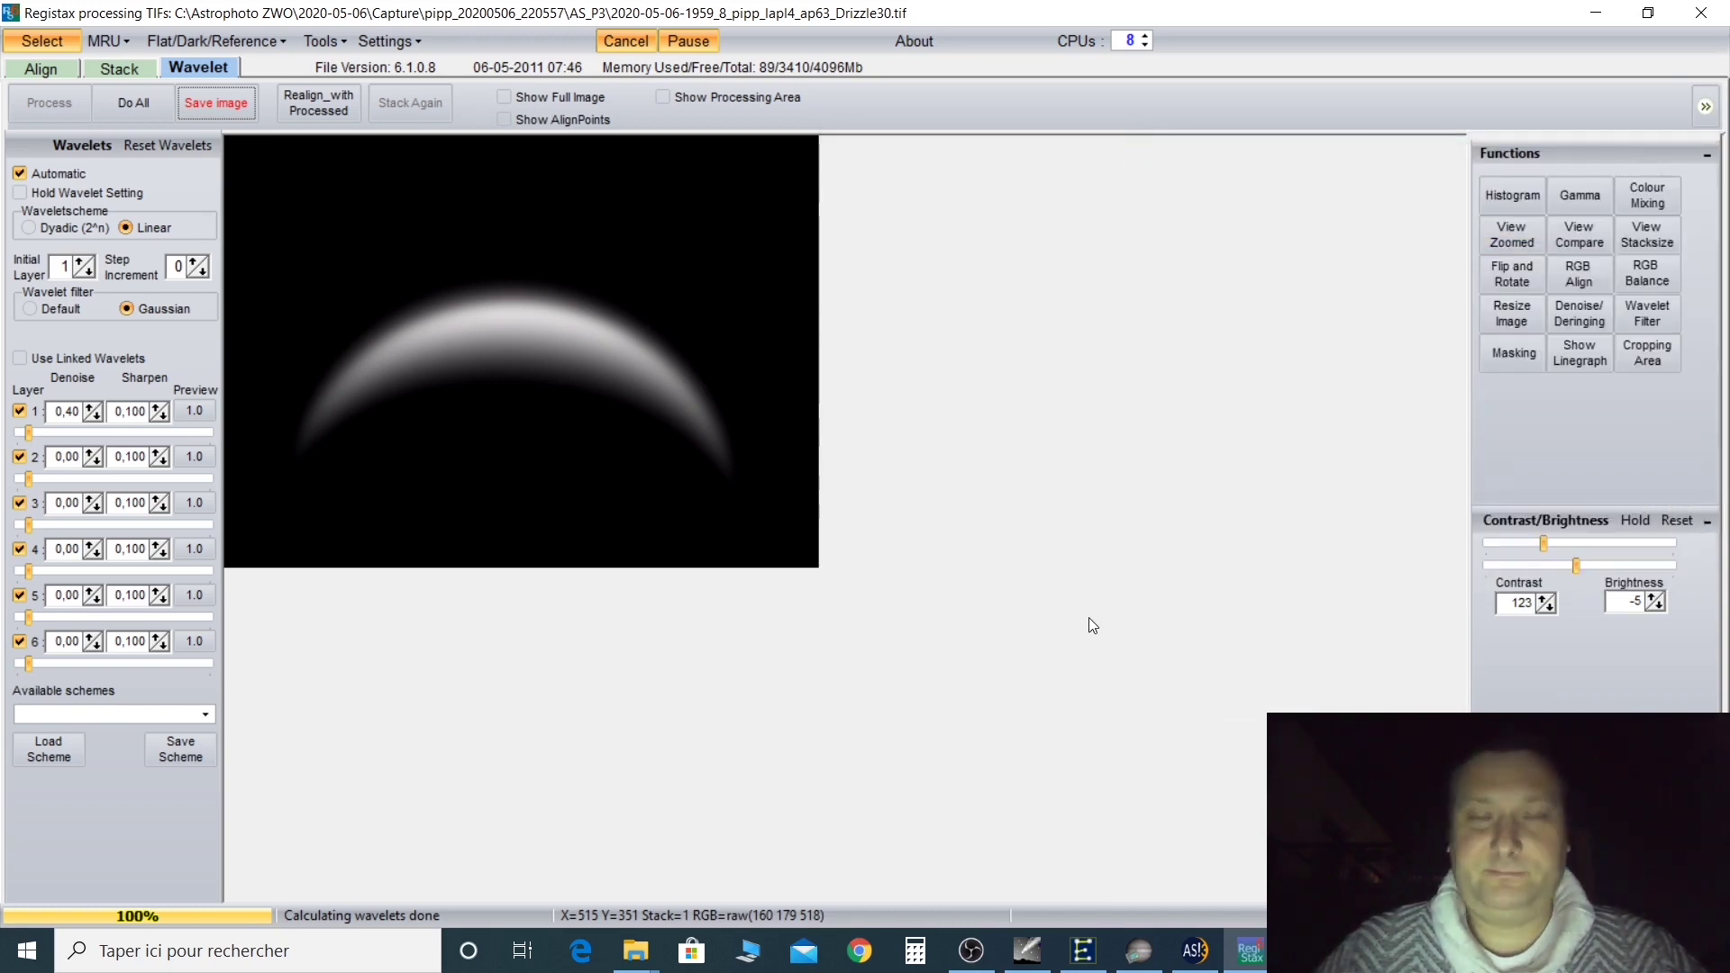